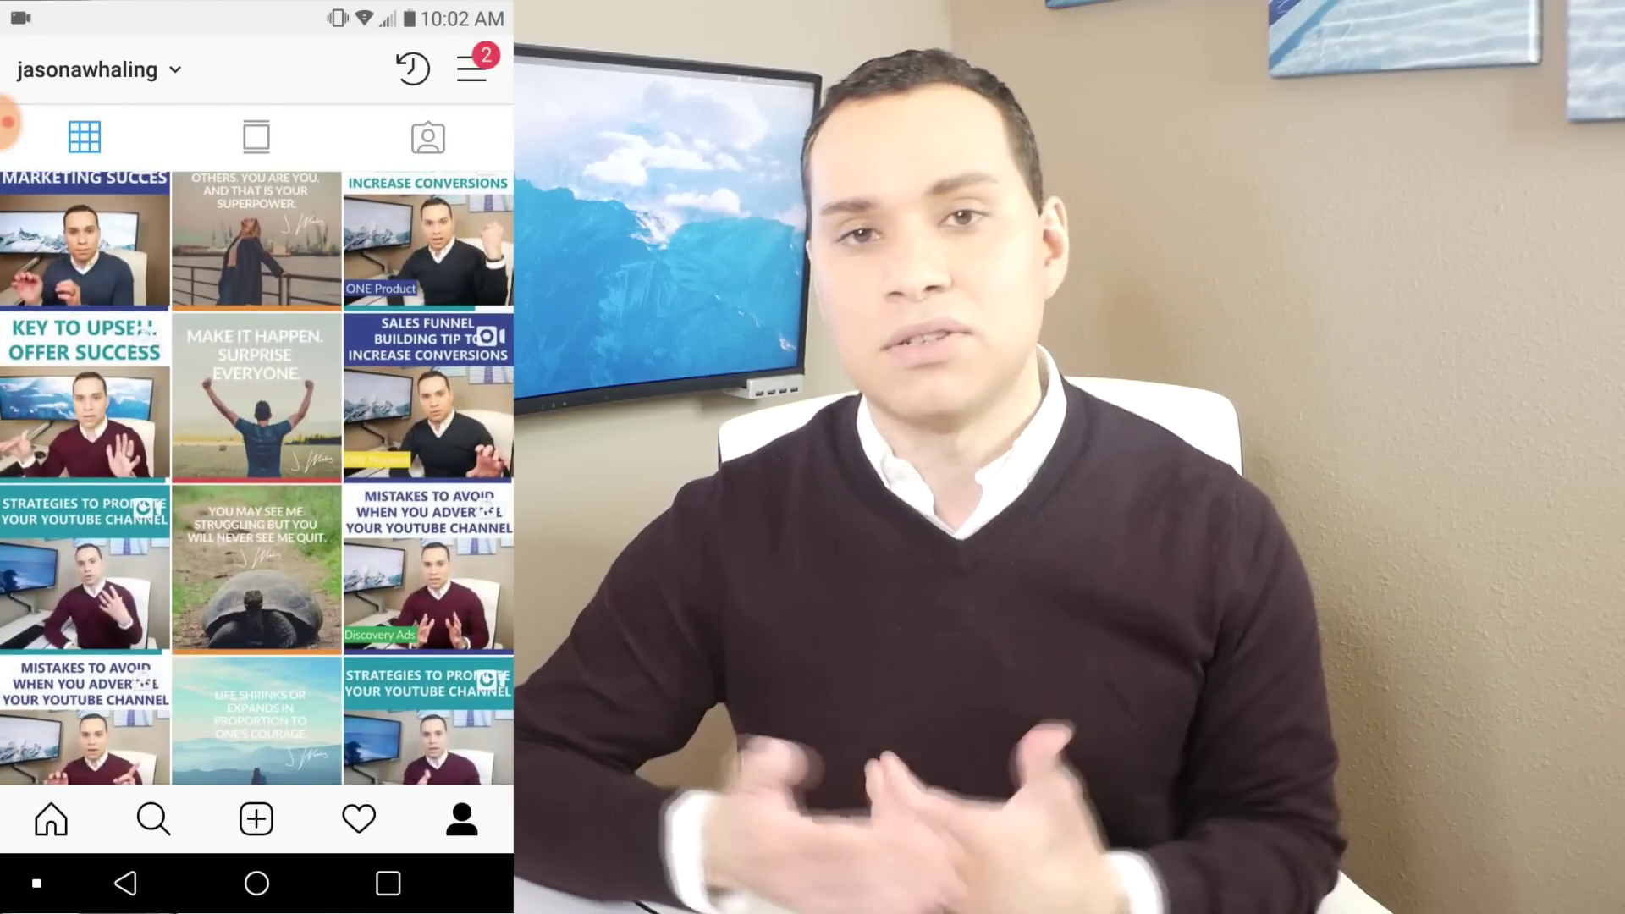
Browse the Instagram profile's grid of quote and video posts.
scroll(256, 479, "down", 2)
scroll(257, 478, "down", 5)
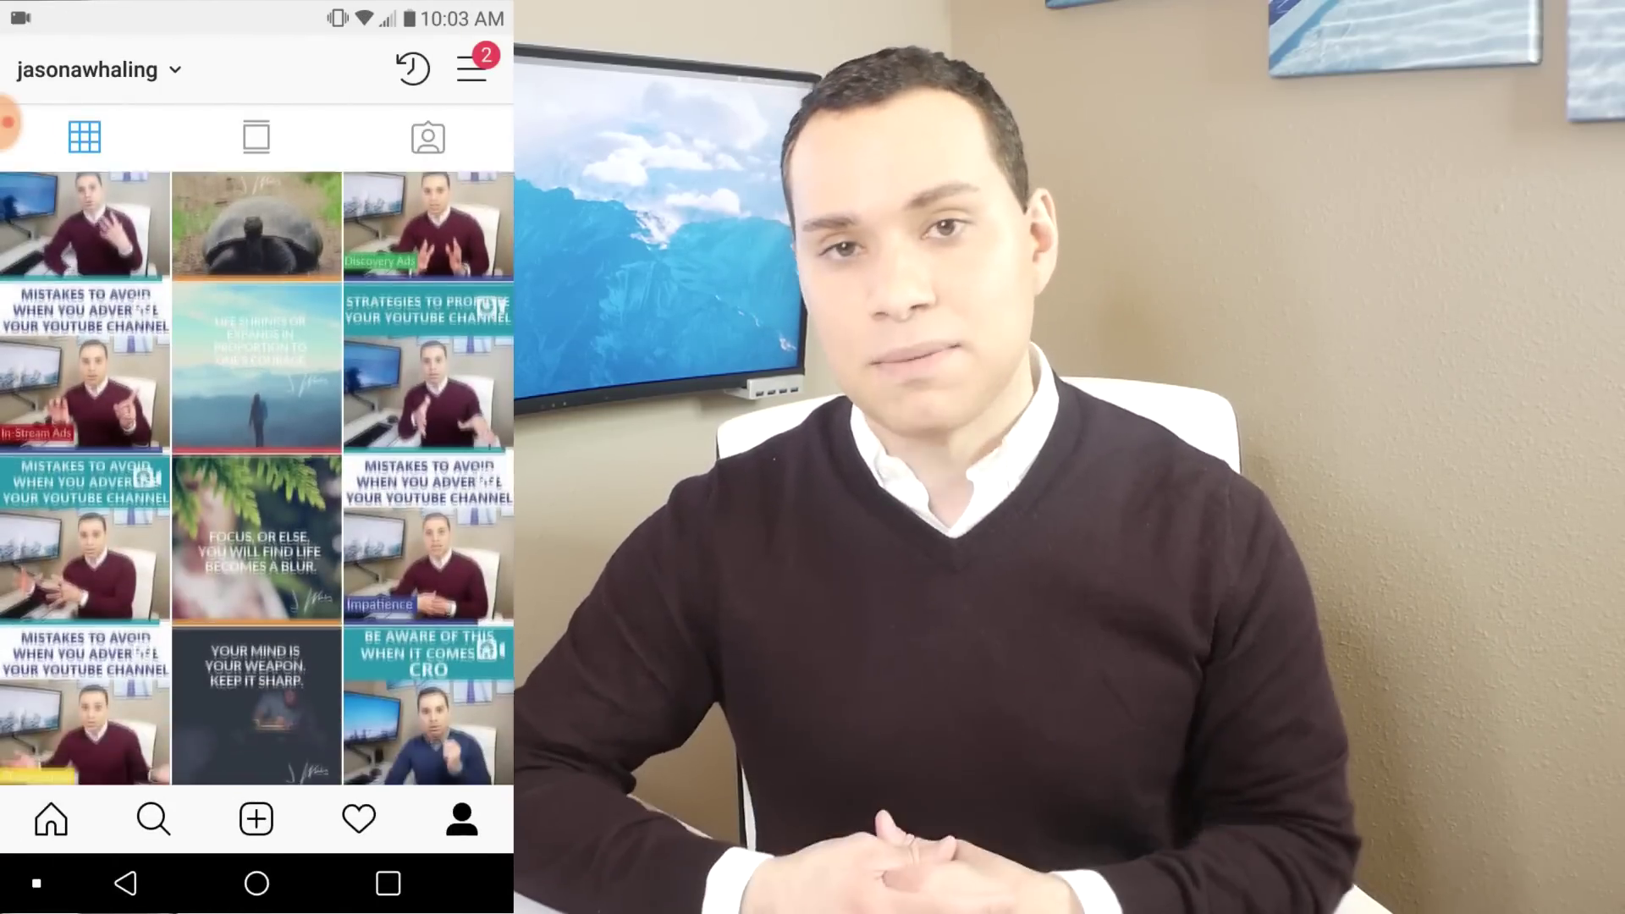
scroll(256, 479, "down", 5)
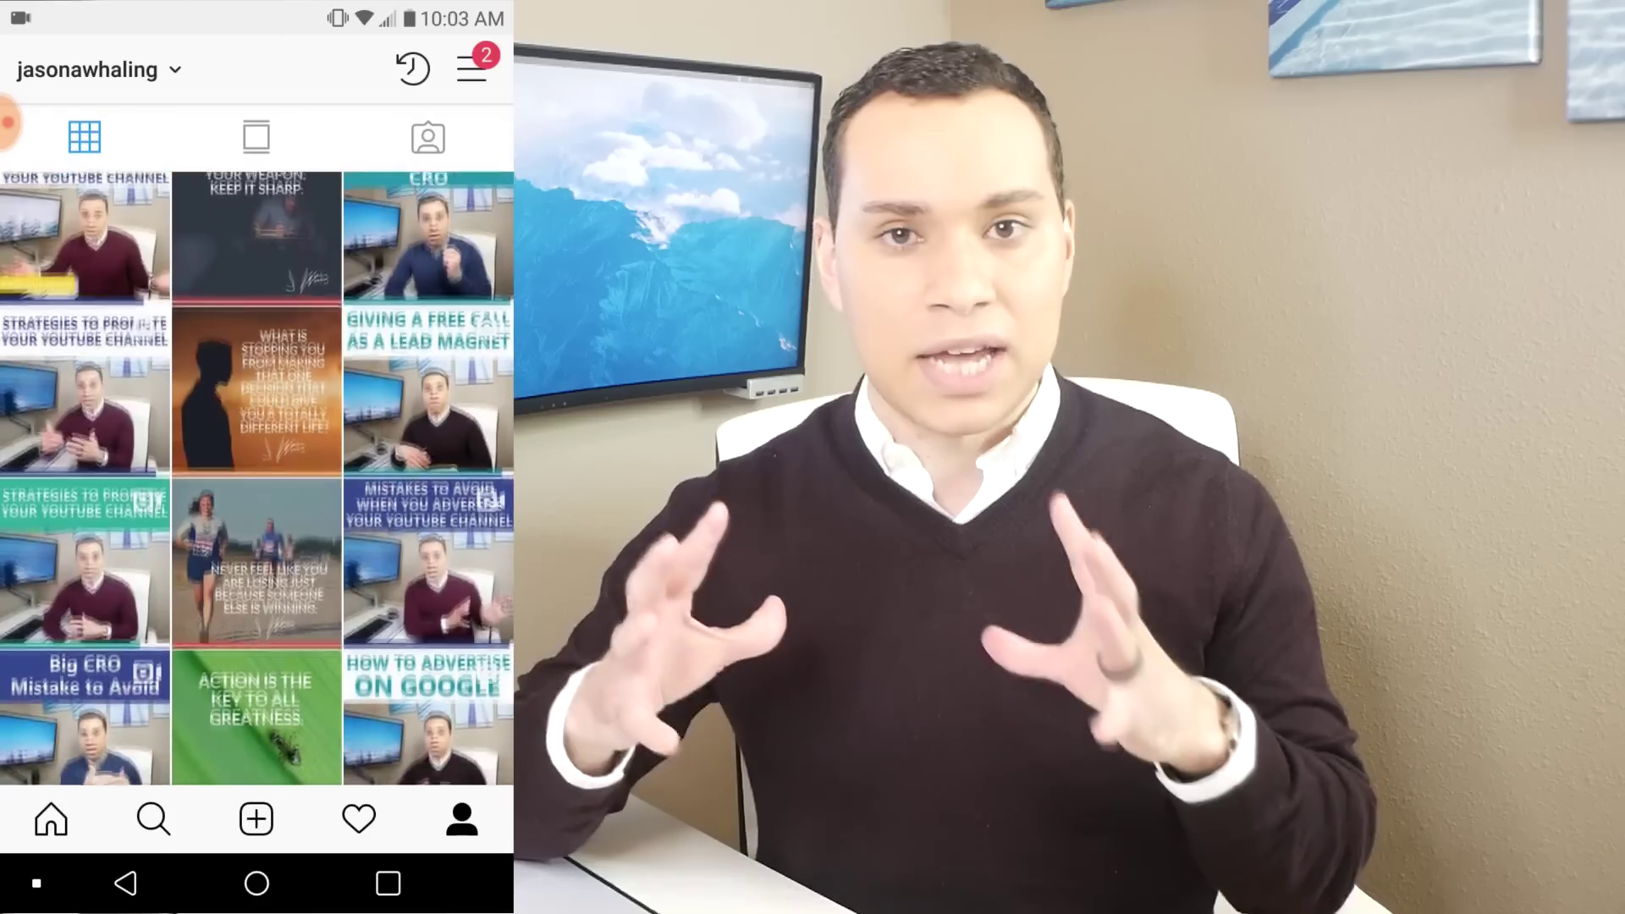
scroll(257, 478, "down", 5)
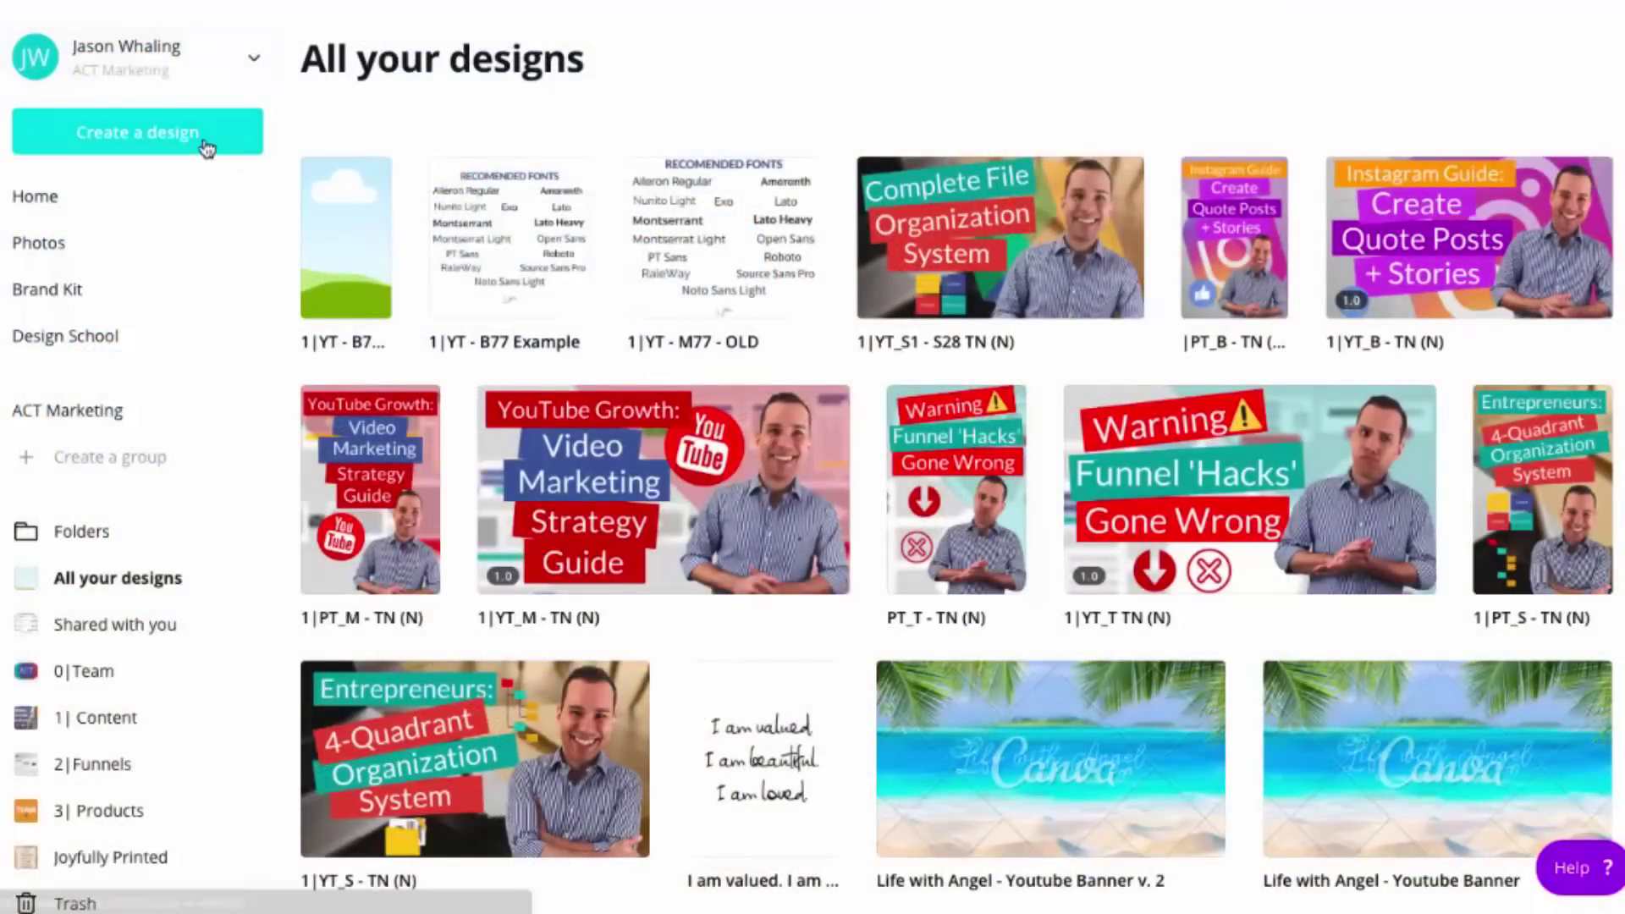
Open the design creation page and review the available social media formats, such as Instagram Post and Instagram Story.
left_click(205, 149)
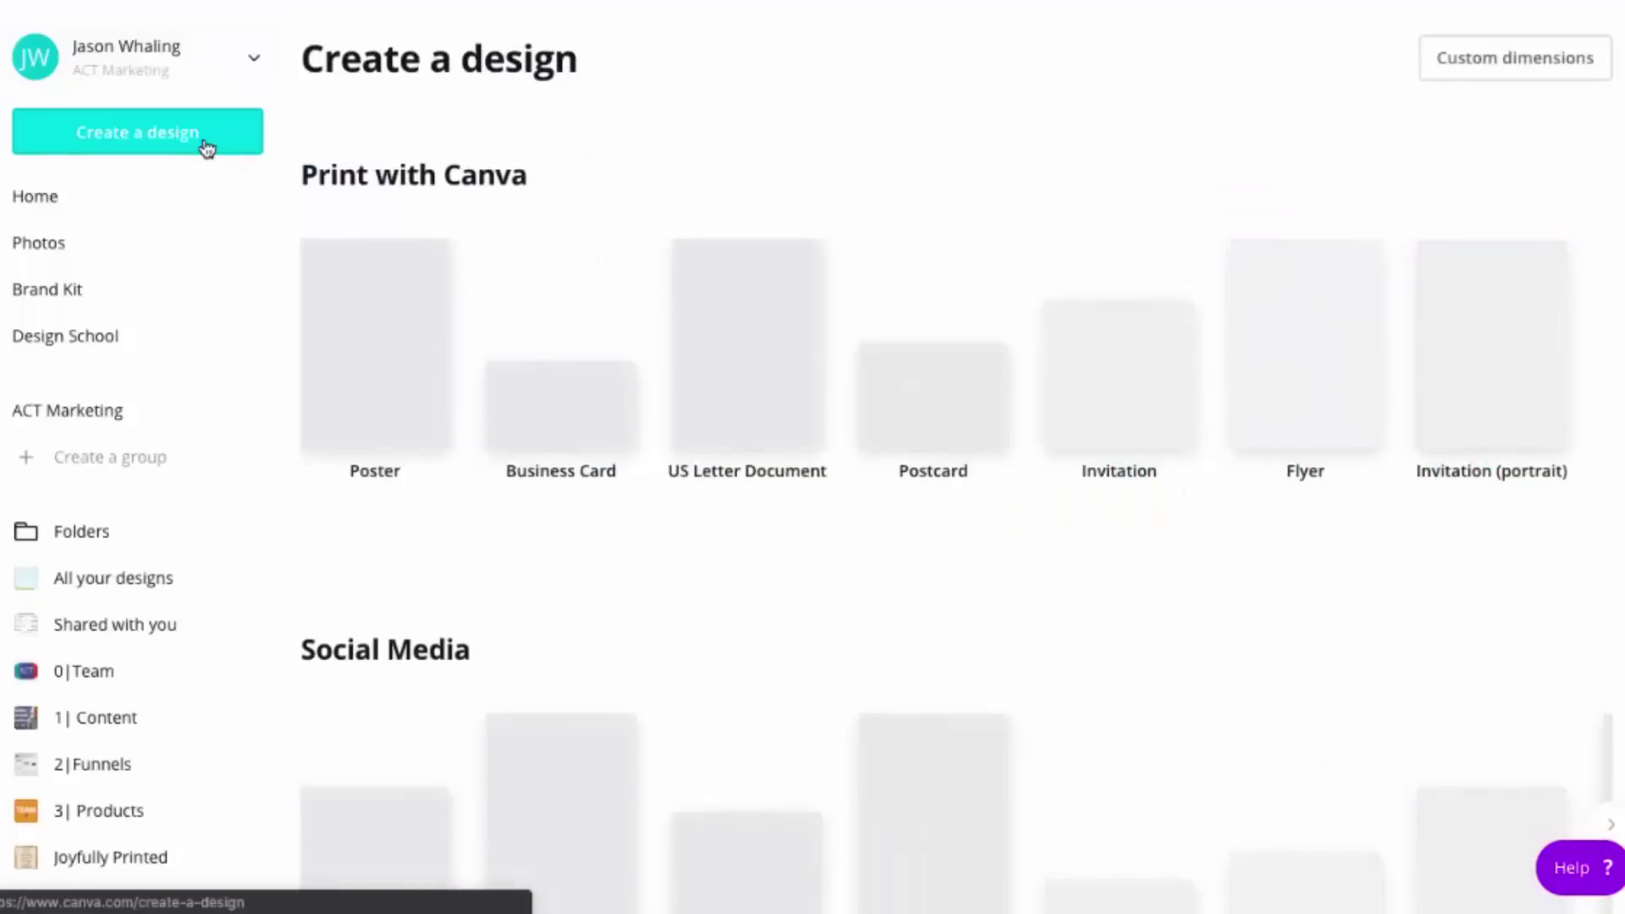
scroll(556, 560, "down", 2)
scroll(554, 563, "down", 5)
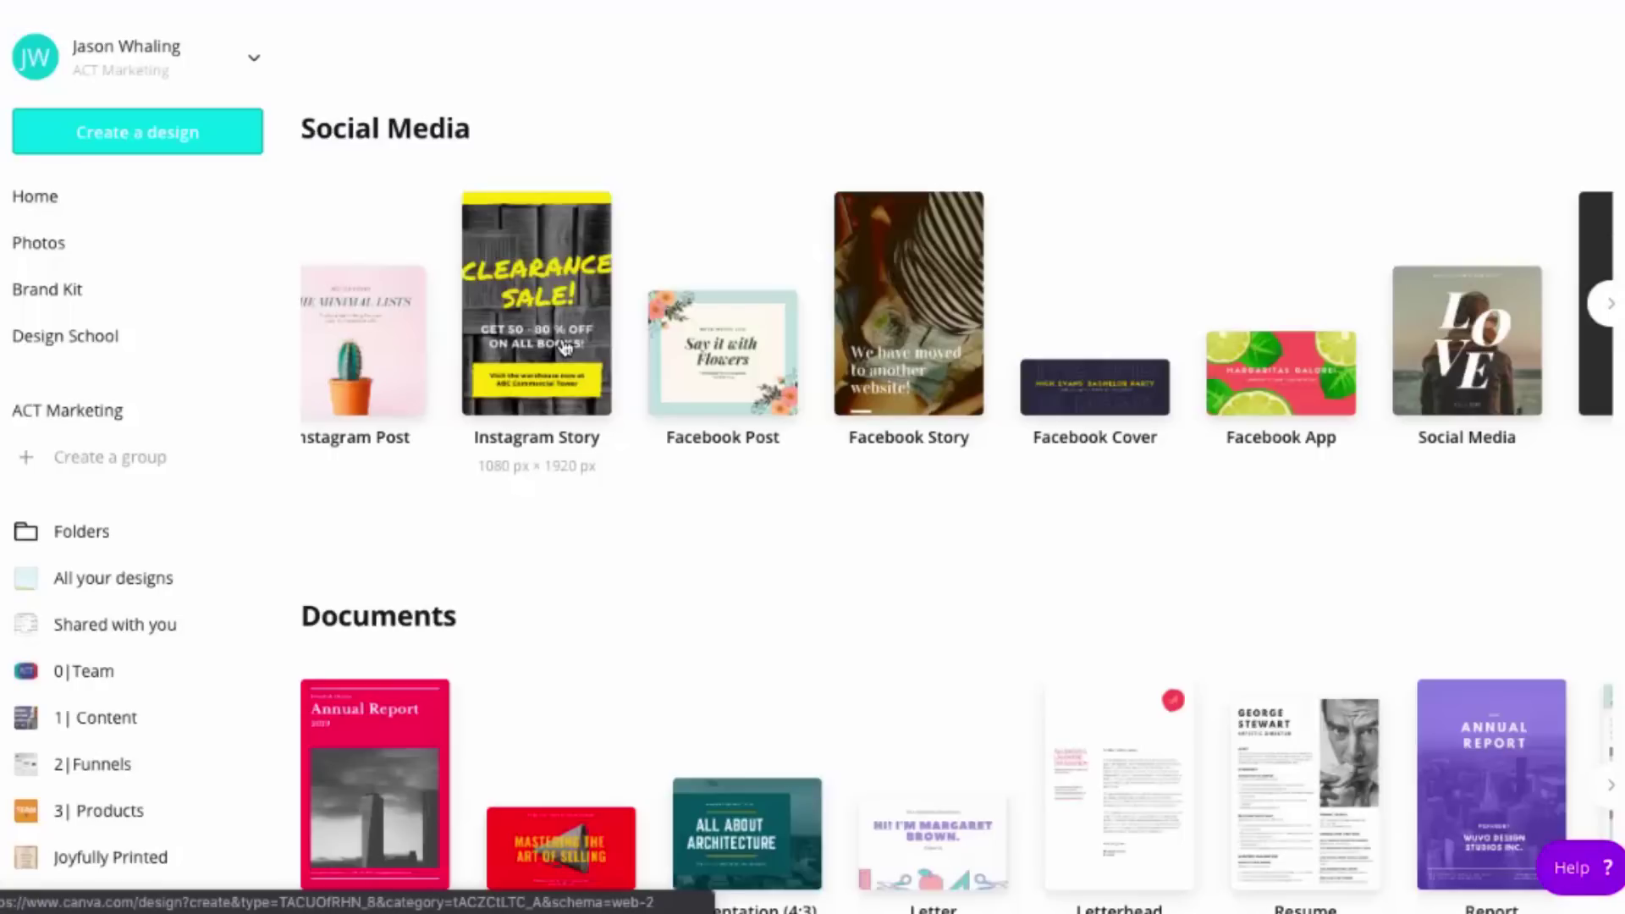
scroll(565, 347, "left", 1)
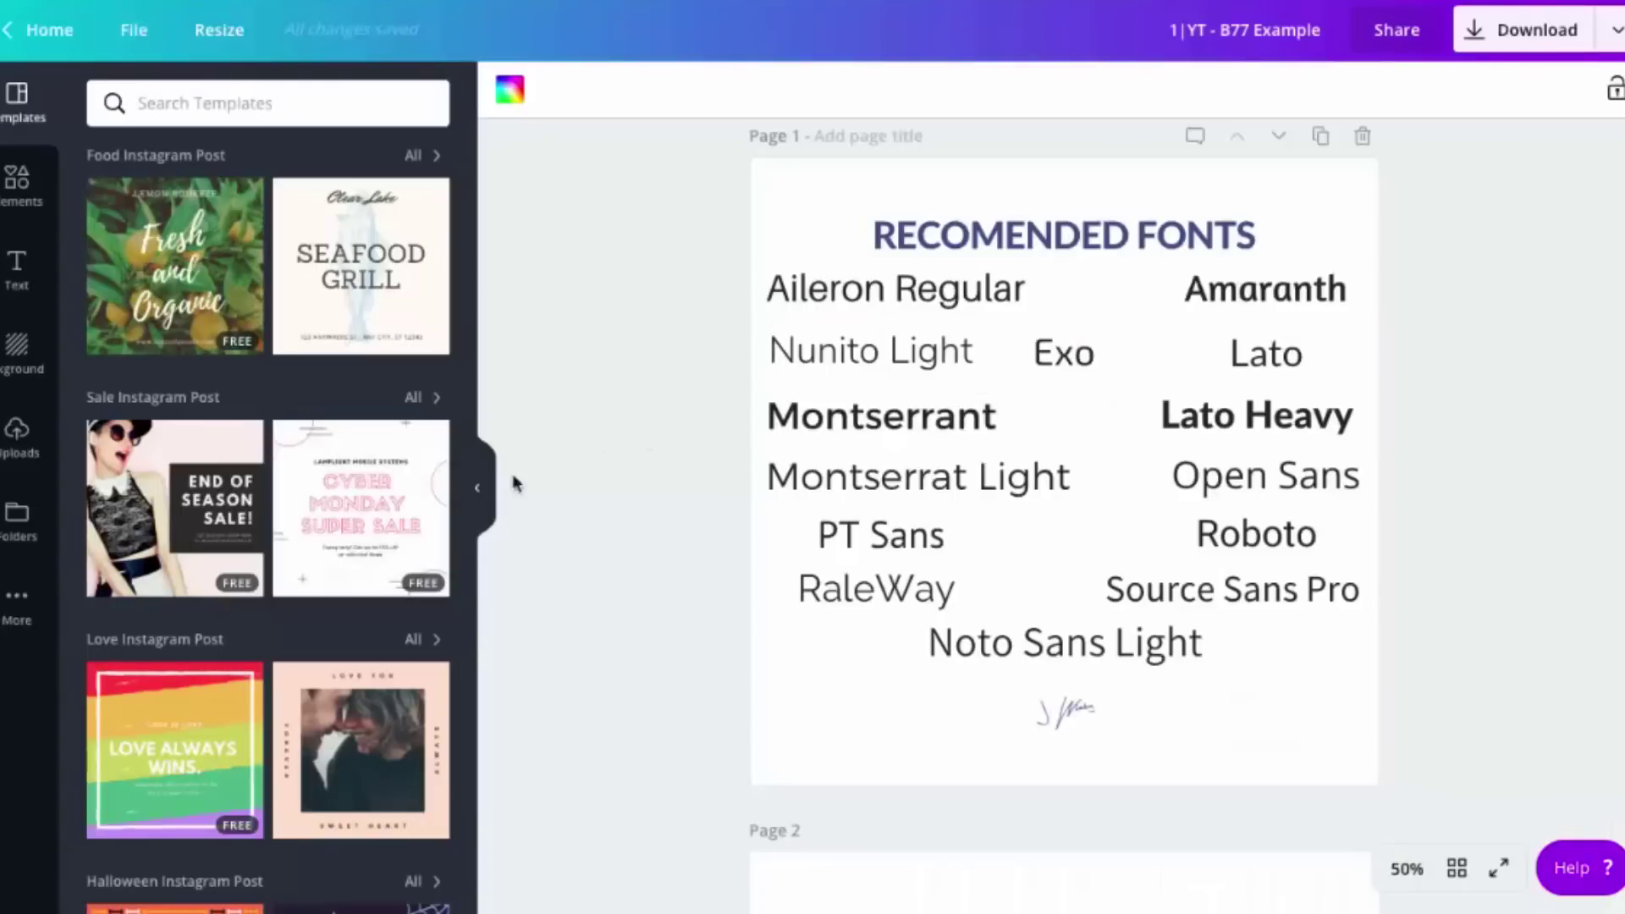
Examine the ready-made text combinations offered for the blank page 2 of the design.
left_click(477, 488)
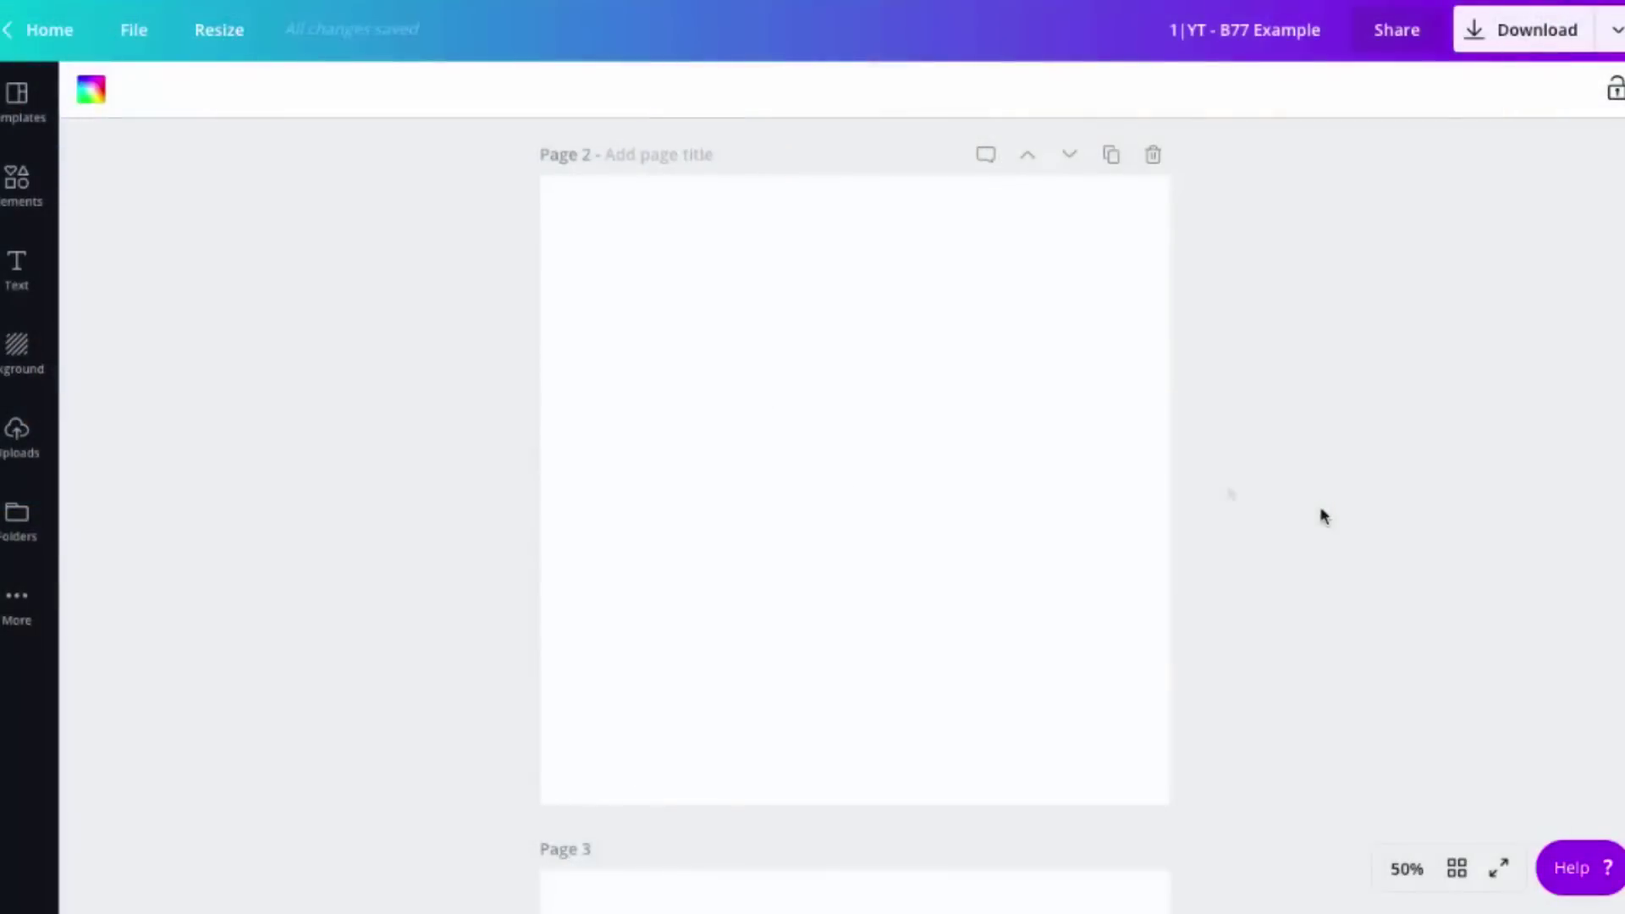
left_click(15, 278)
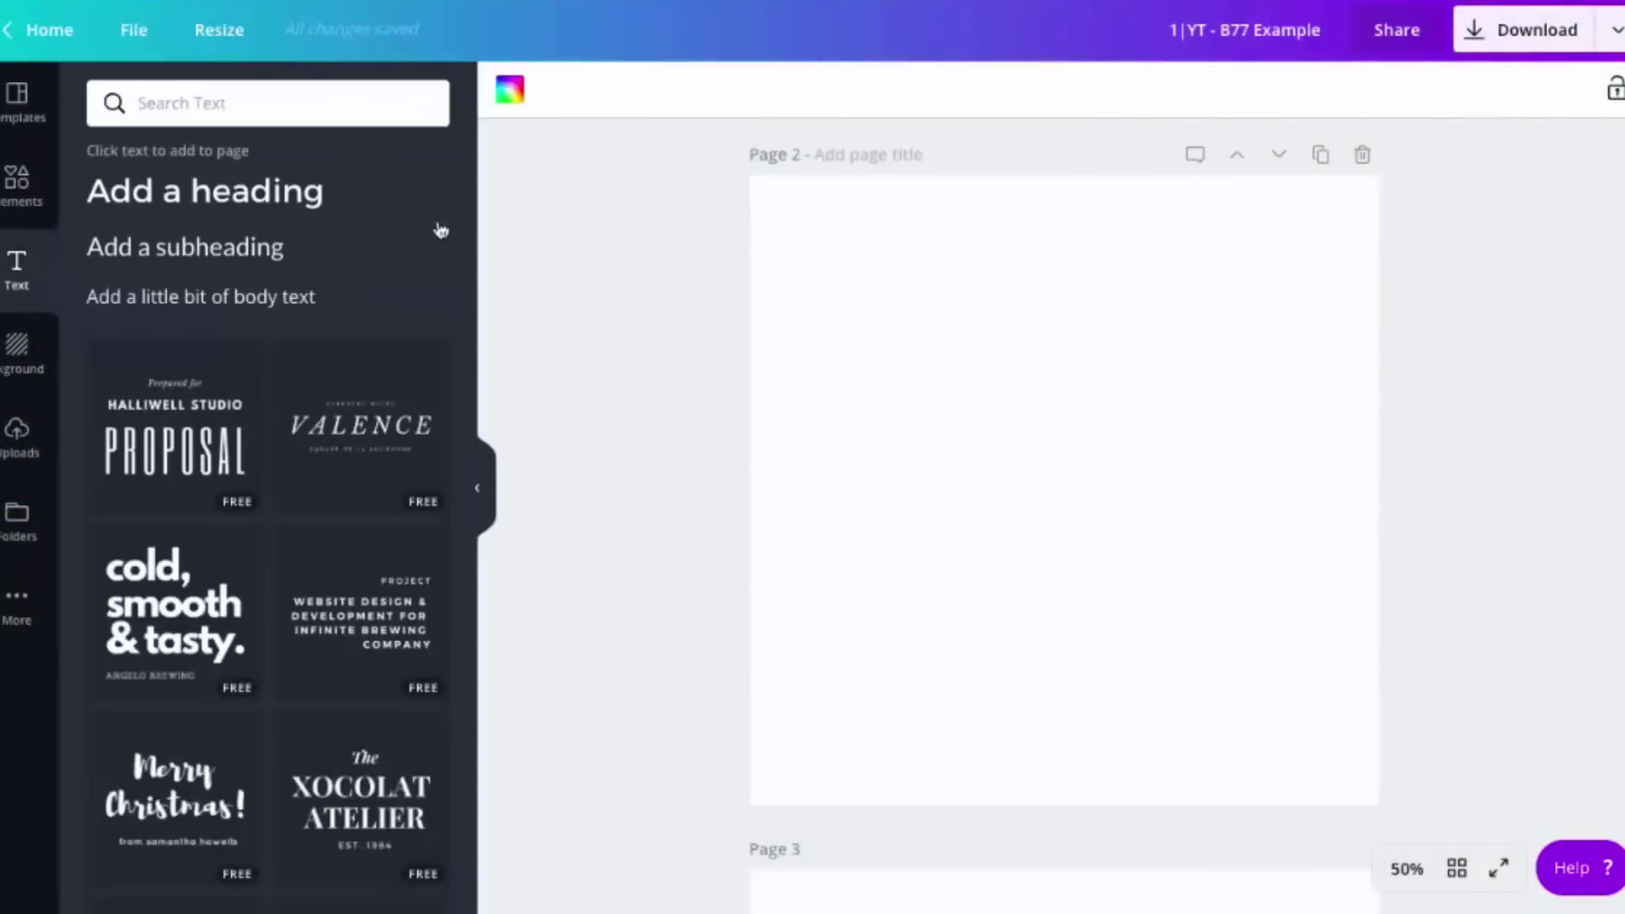
scroll(211, 508, "down", 6)
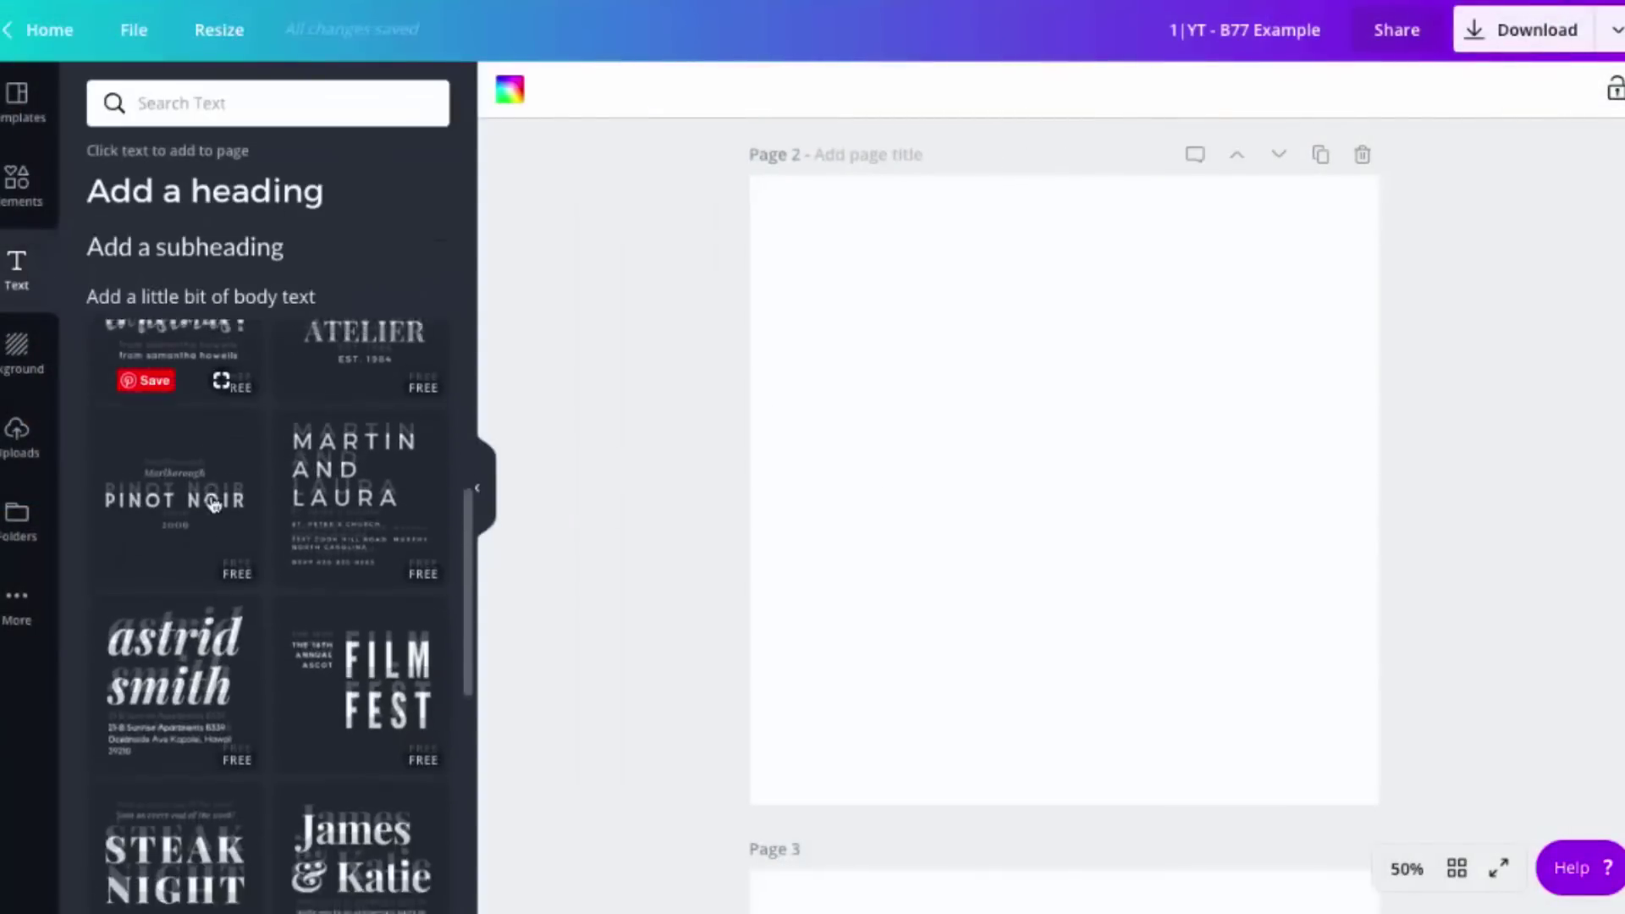
scroll(203, 730, "down", 12)
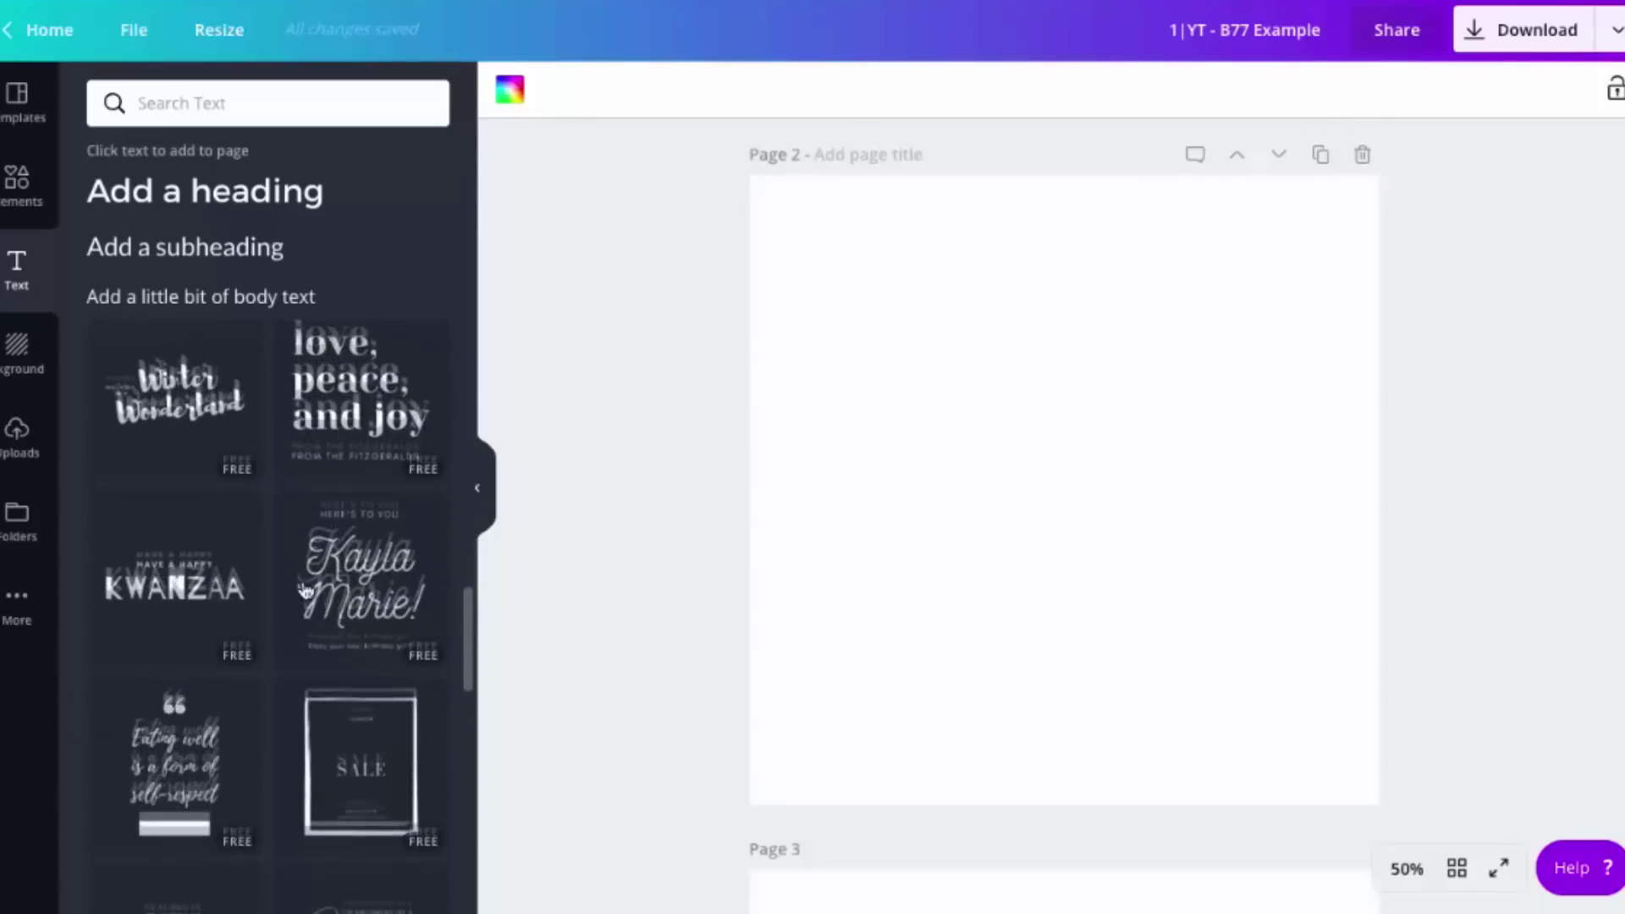
scroll(305, 590, "down", 7)
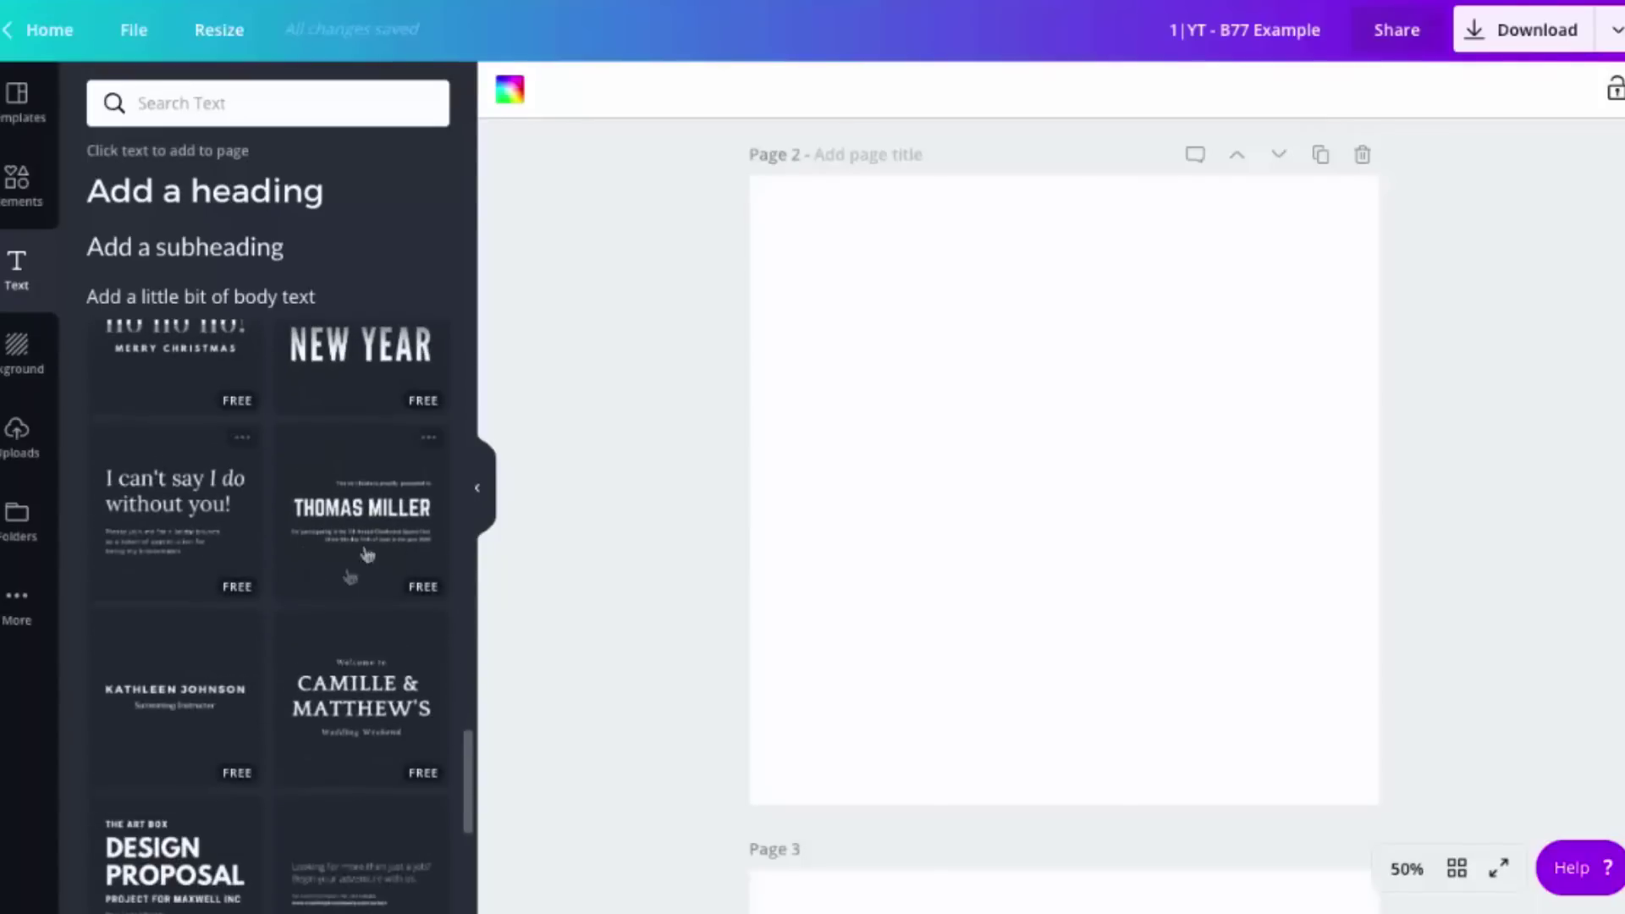
scroll(279, 575, "down", 3)
scroll(197, 626, "down", 4)
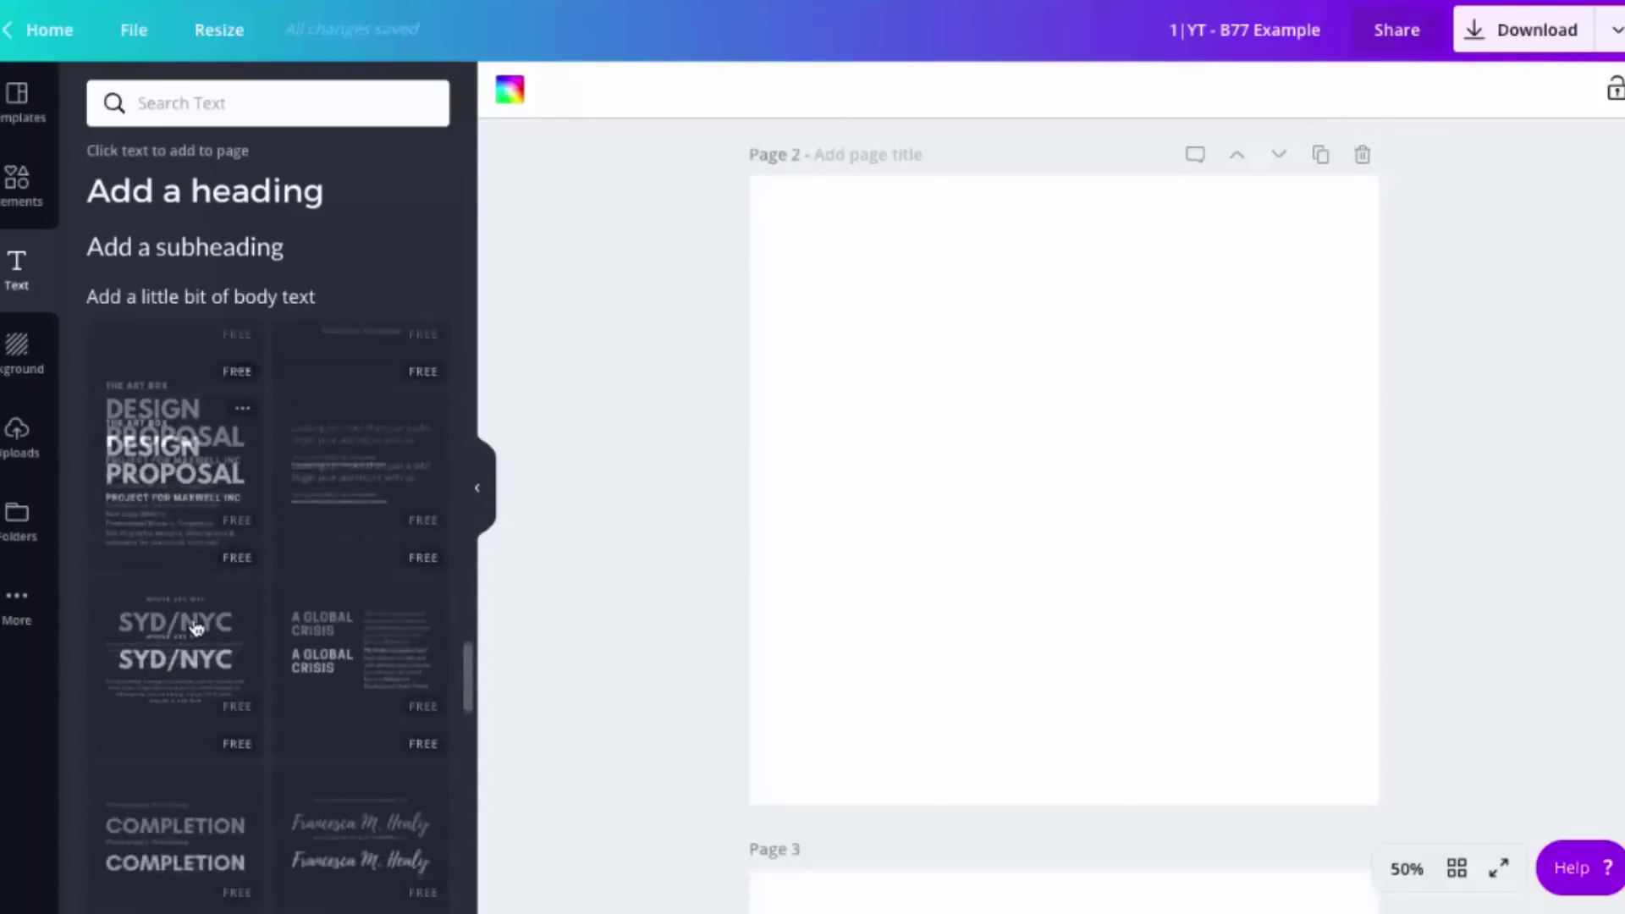
scroll(317, 590, "down", 2)
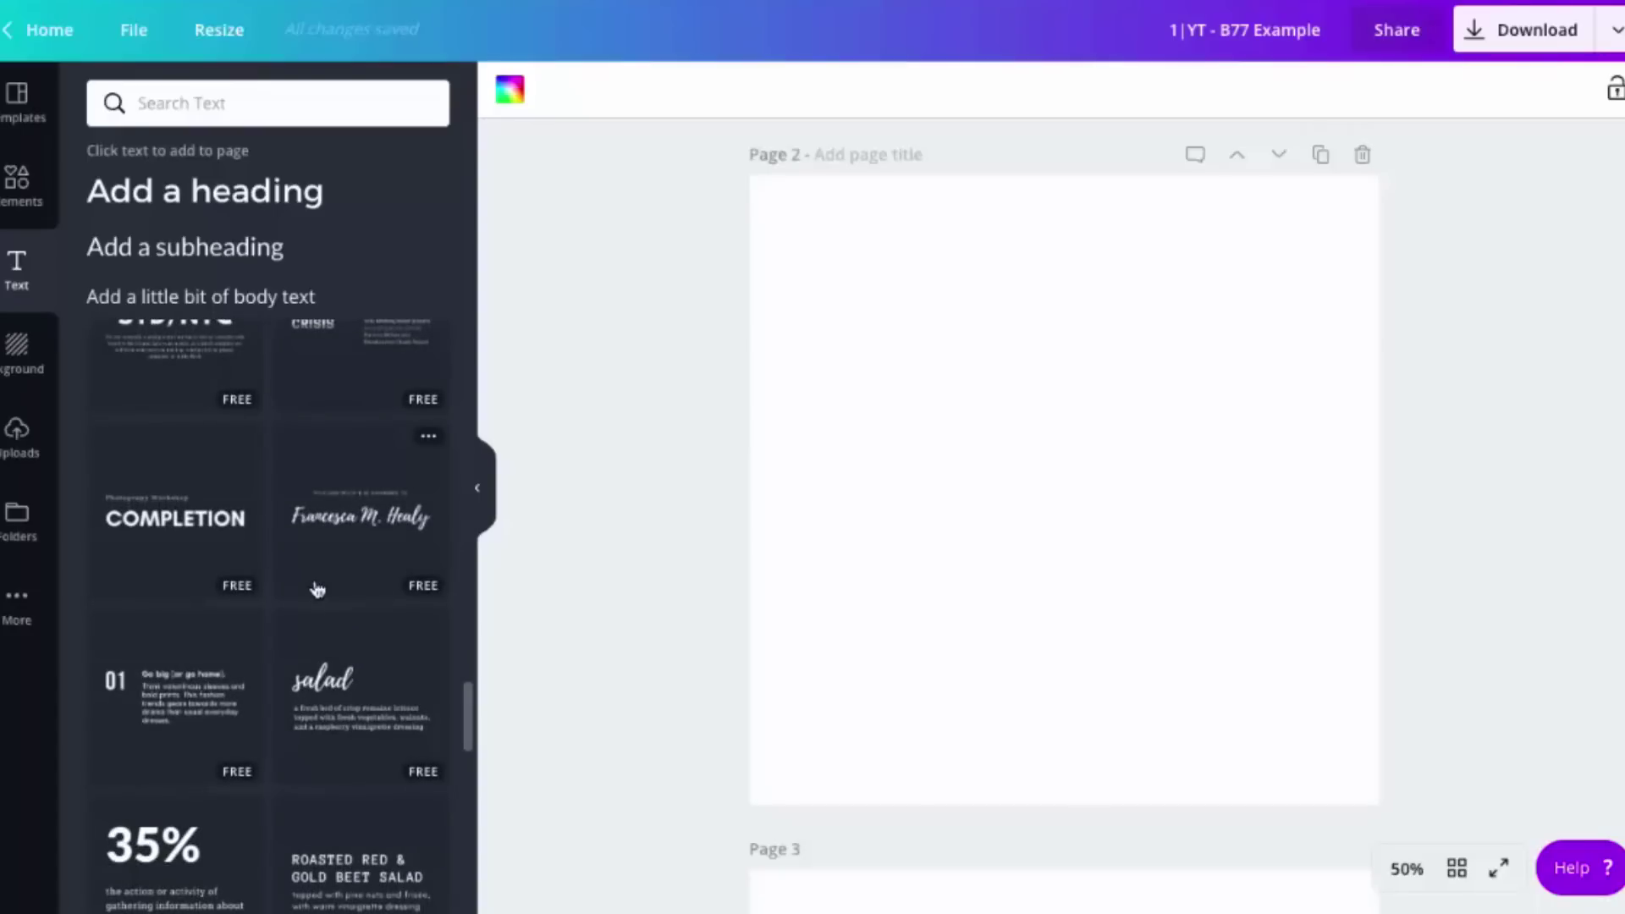
scroll(318, 590, "up", 15)
scroll(317, 590, "up", 10)
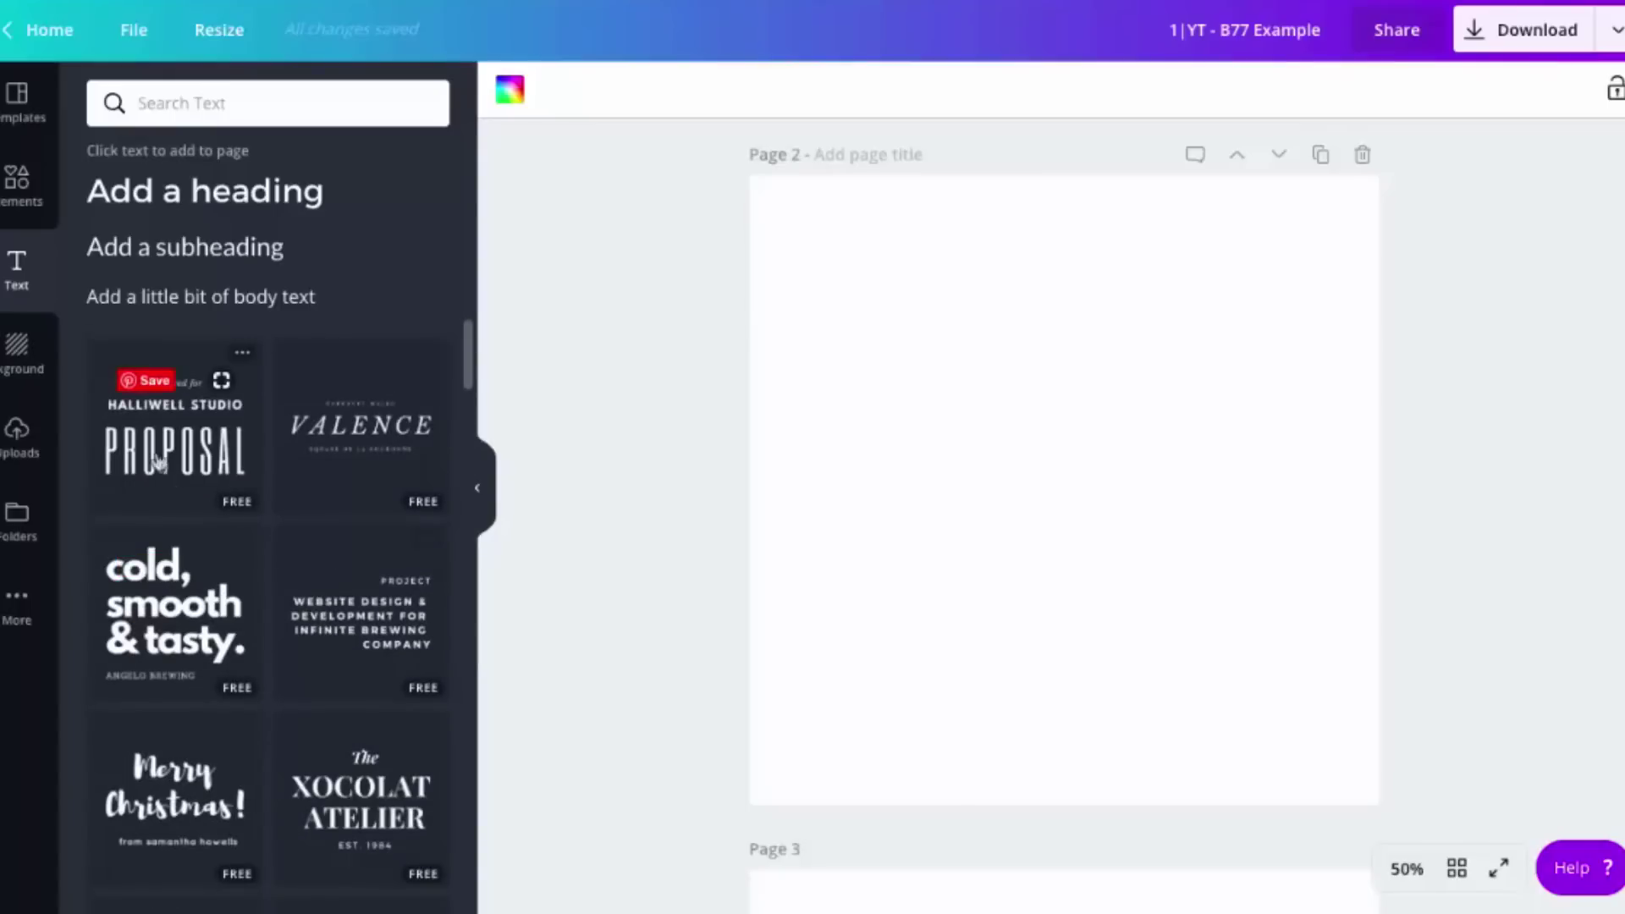
Add a heading to page 2 in Noto Sans Light with the text "Nothing Holds You Back".
left_click(196, 207)
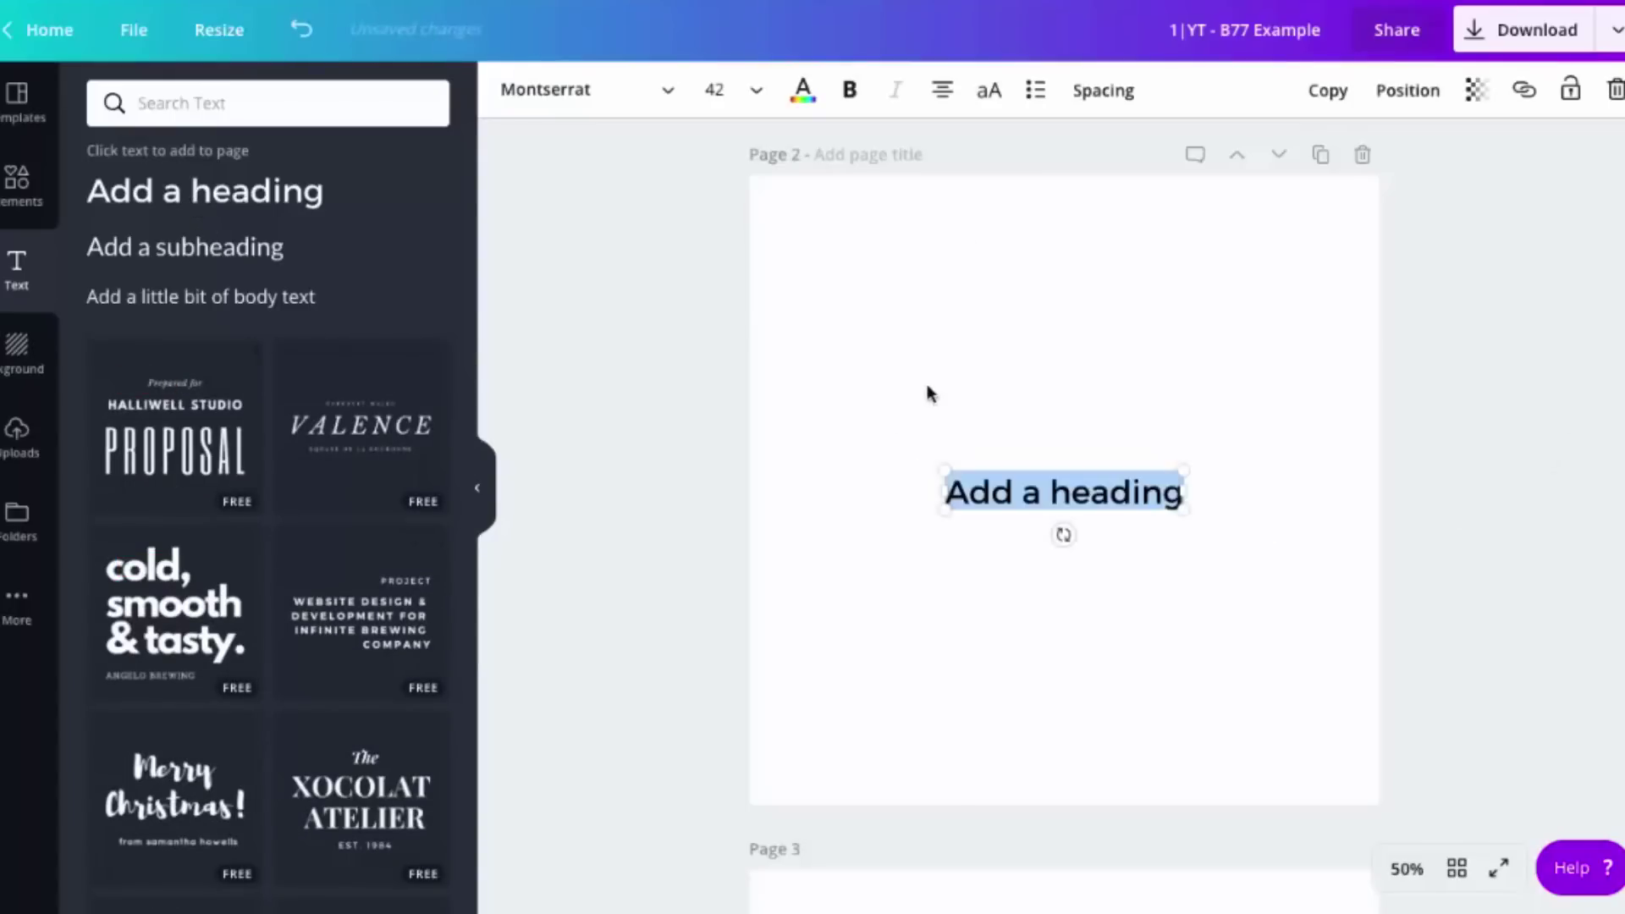
left_click(639, 95)
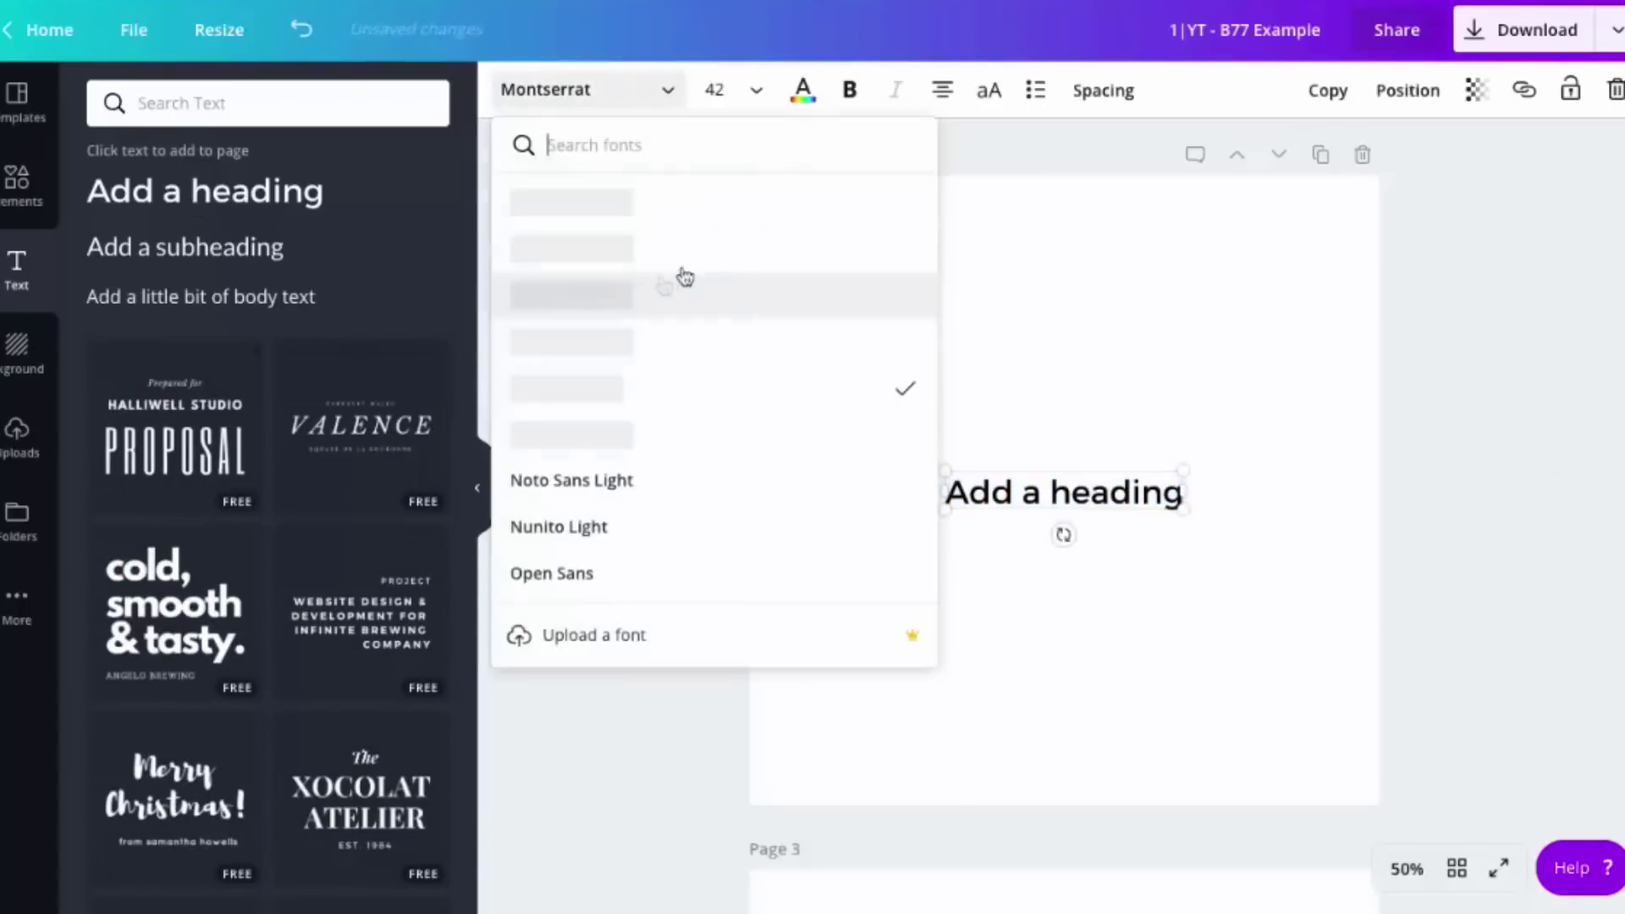
left_click(599, 482)
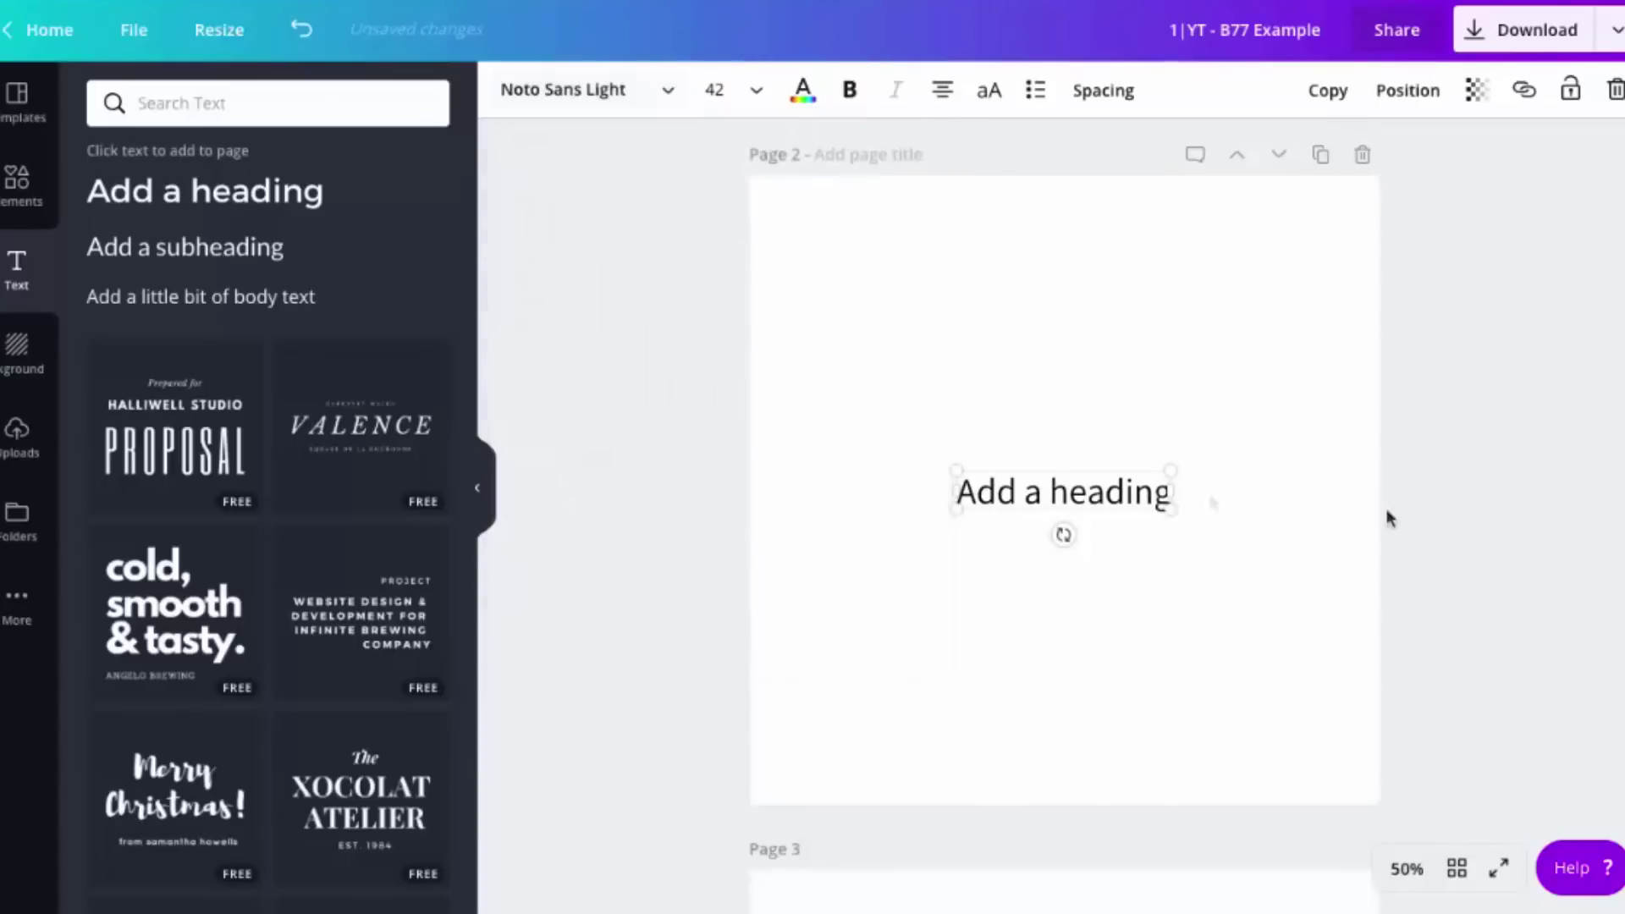
triple_click(1104, 500)
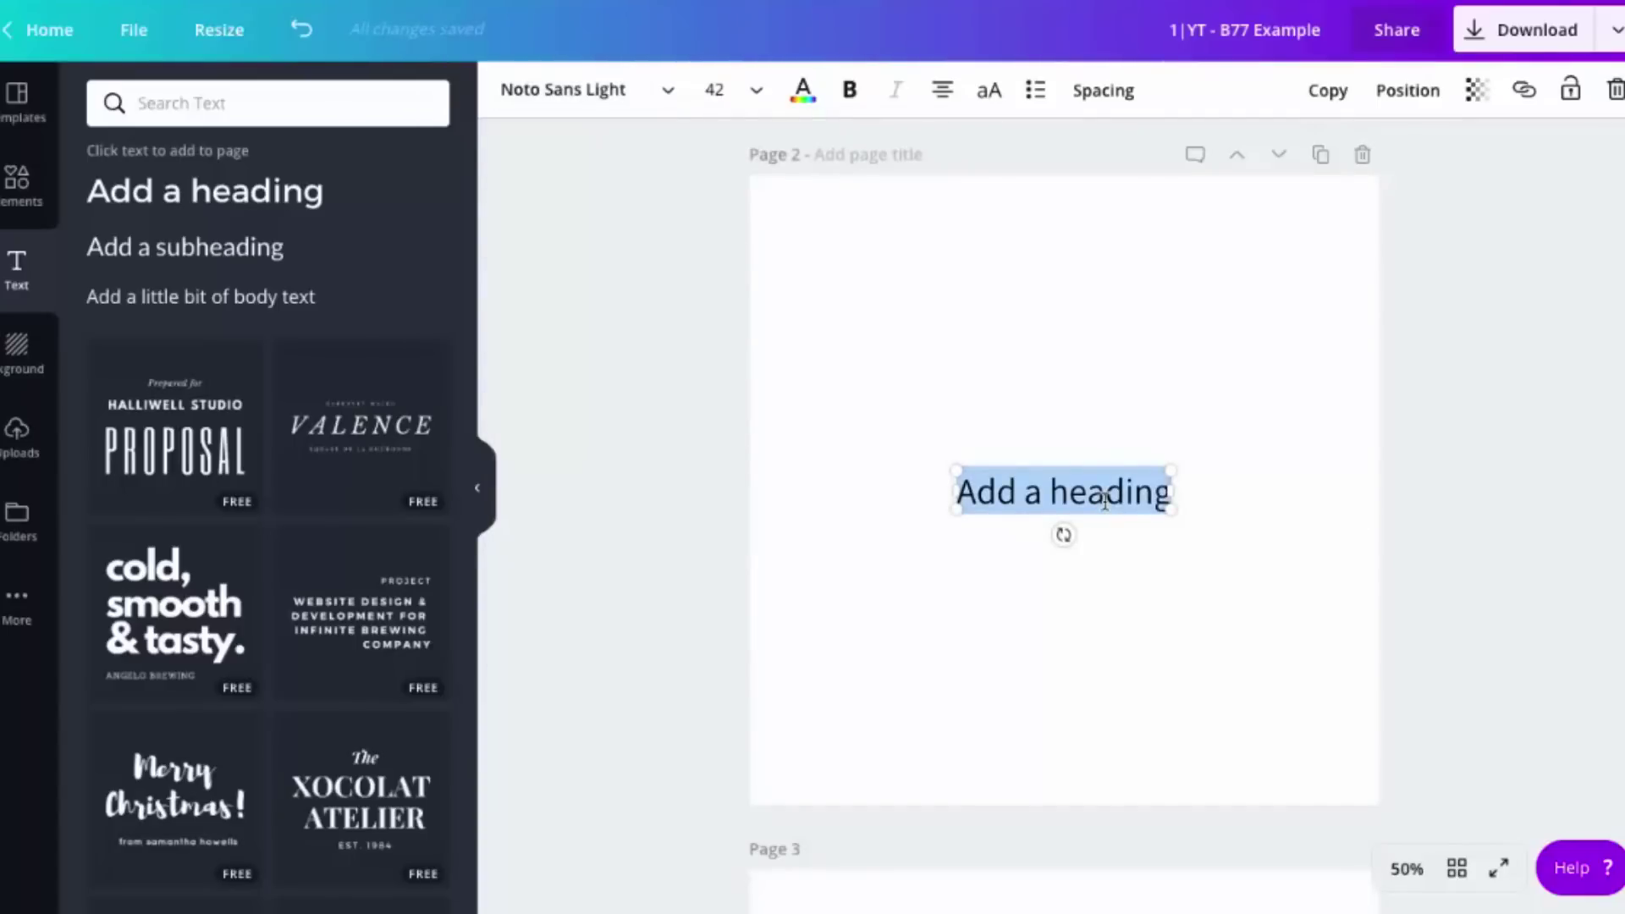
type("Nothing Holds You Back")
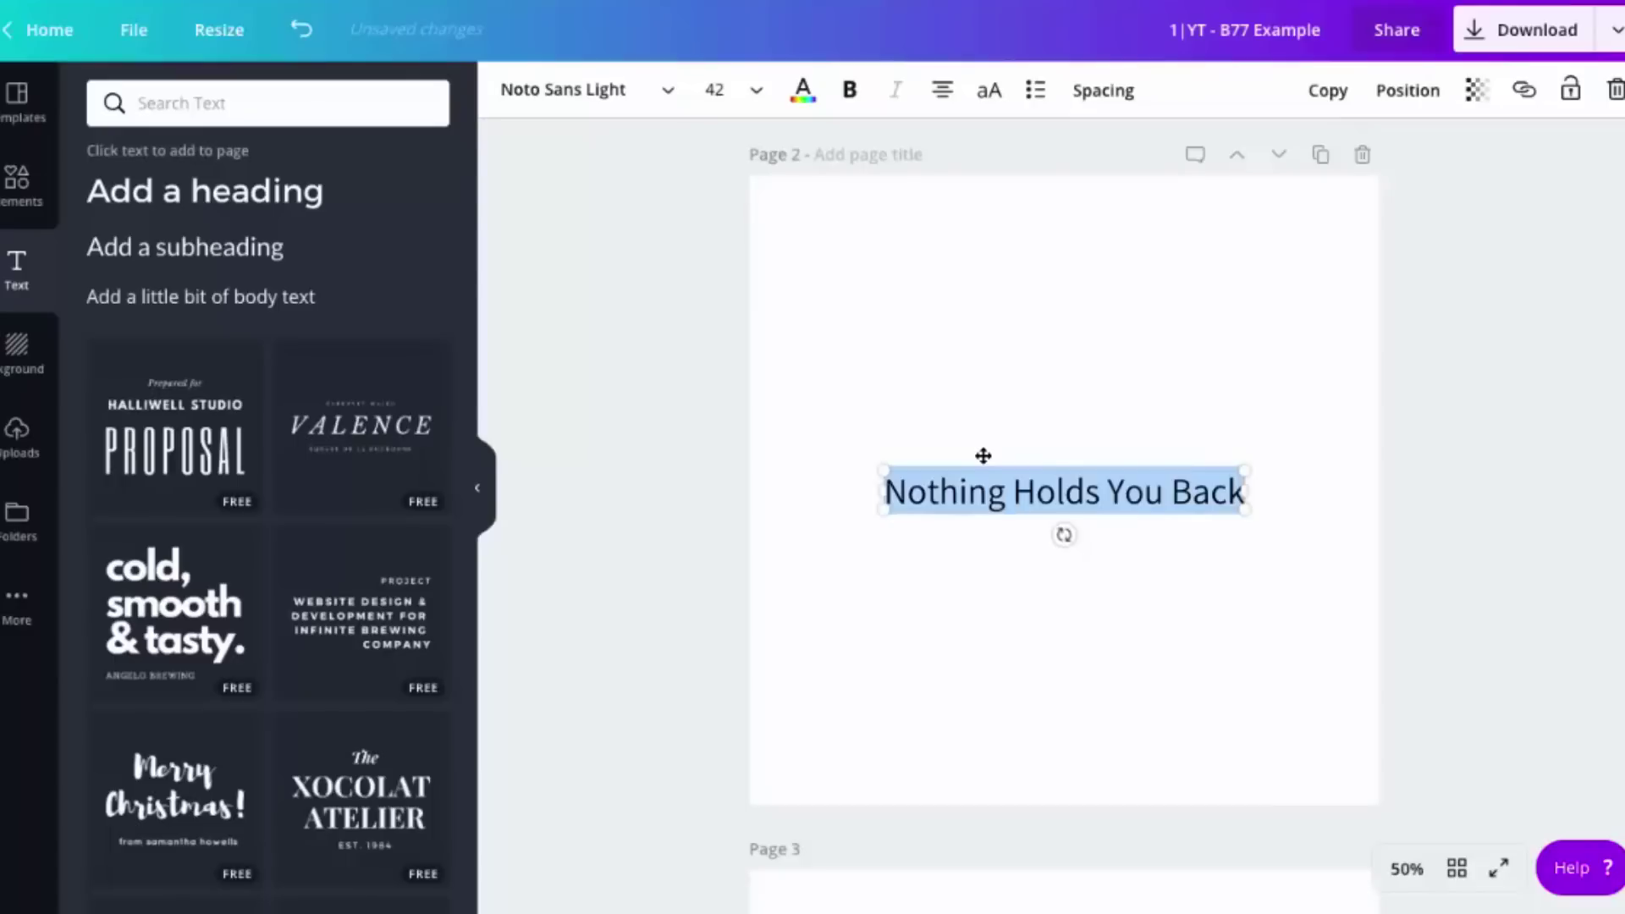
Lay out the quote at size 72 on two lines, breaking before "You", and move it up toward the page's middle.
left_click(752, 94)
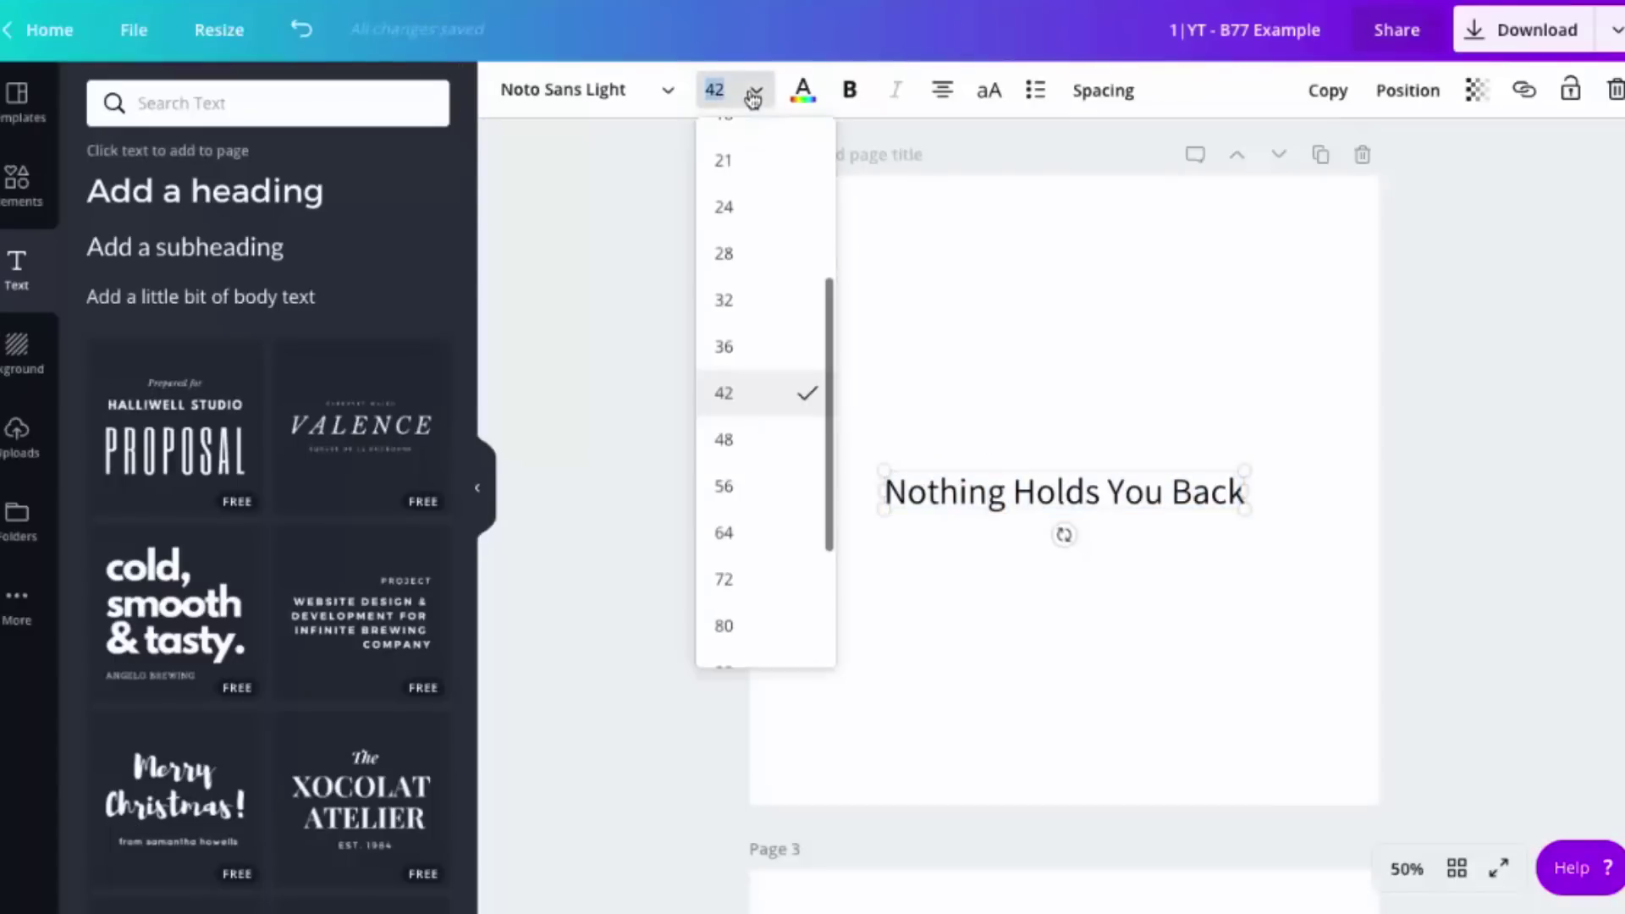
left_click(728, 579)
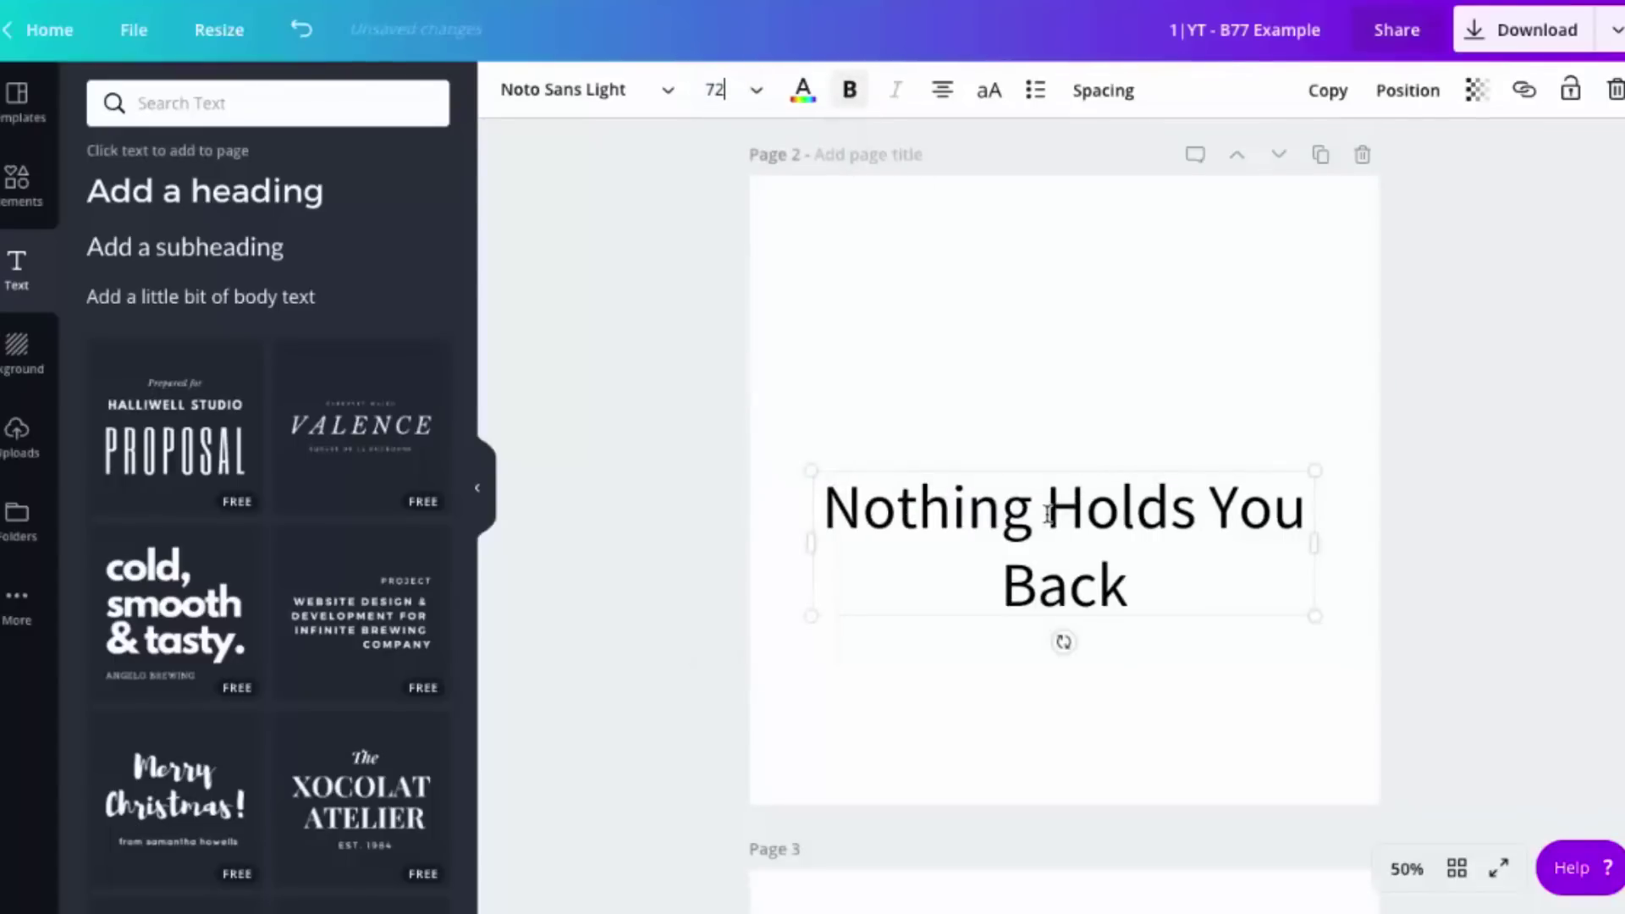
key("Return")
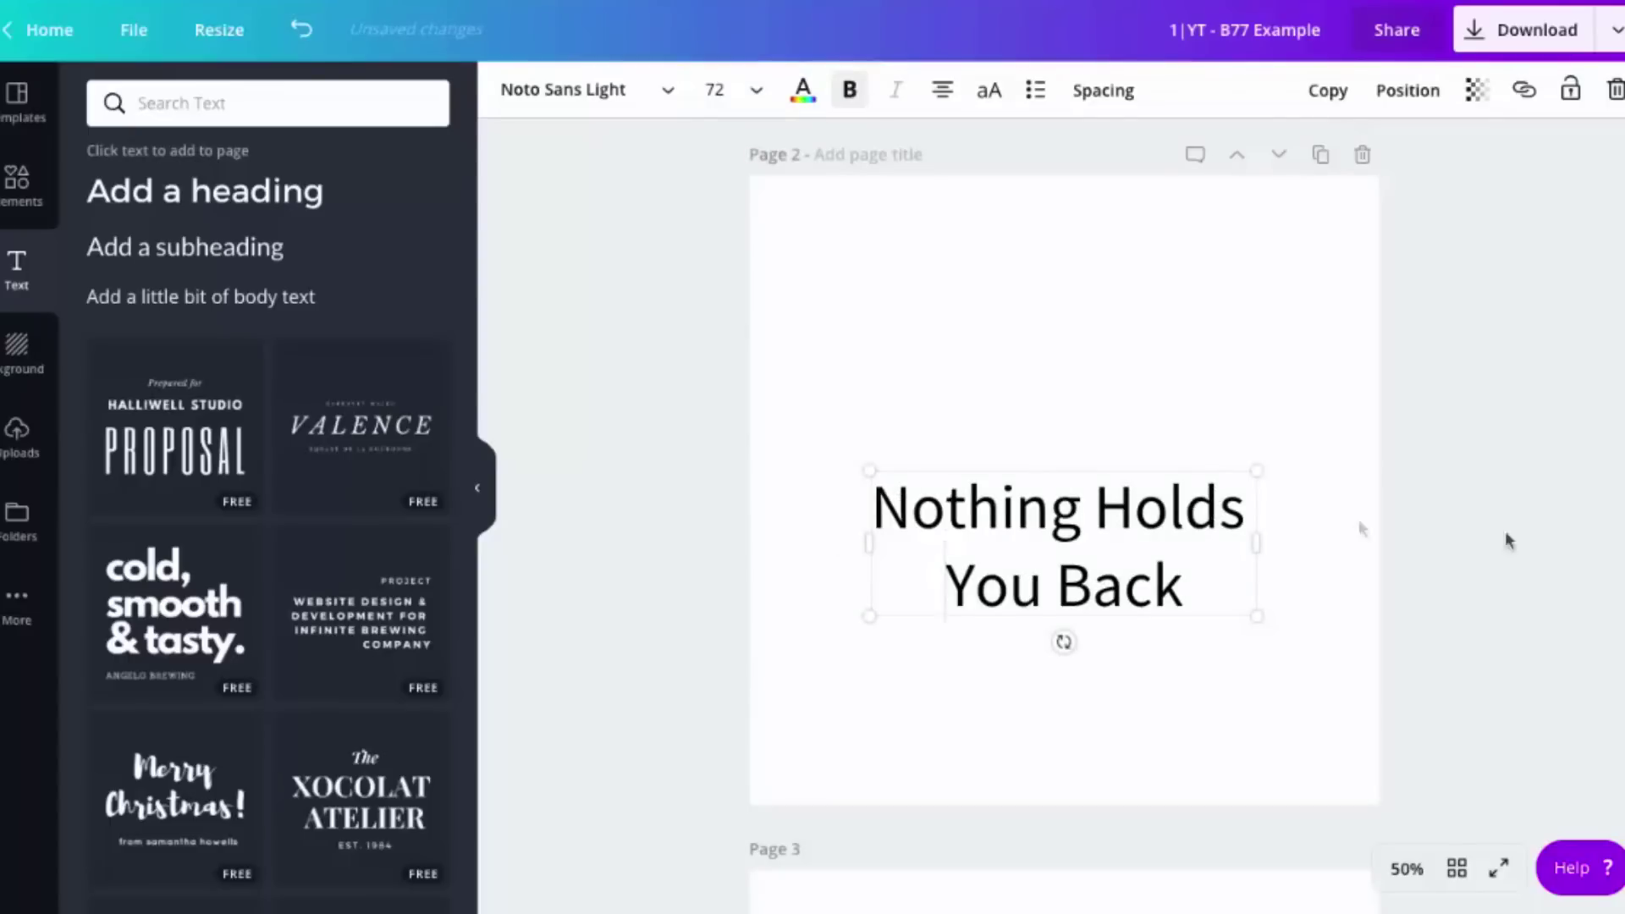
left_click(1457, 518)
left_click_drag(1073, 523, 1074, 461)
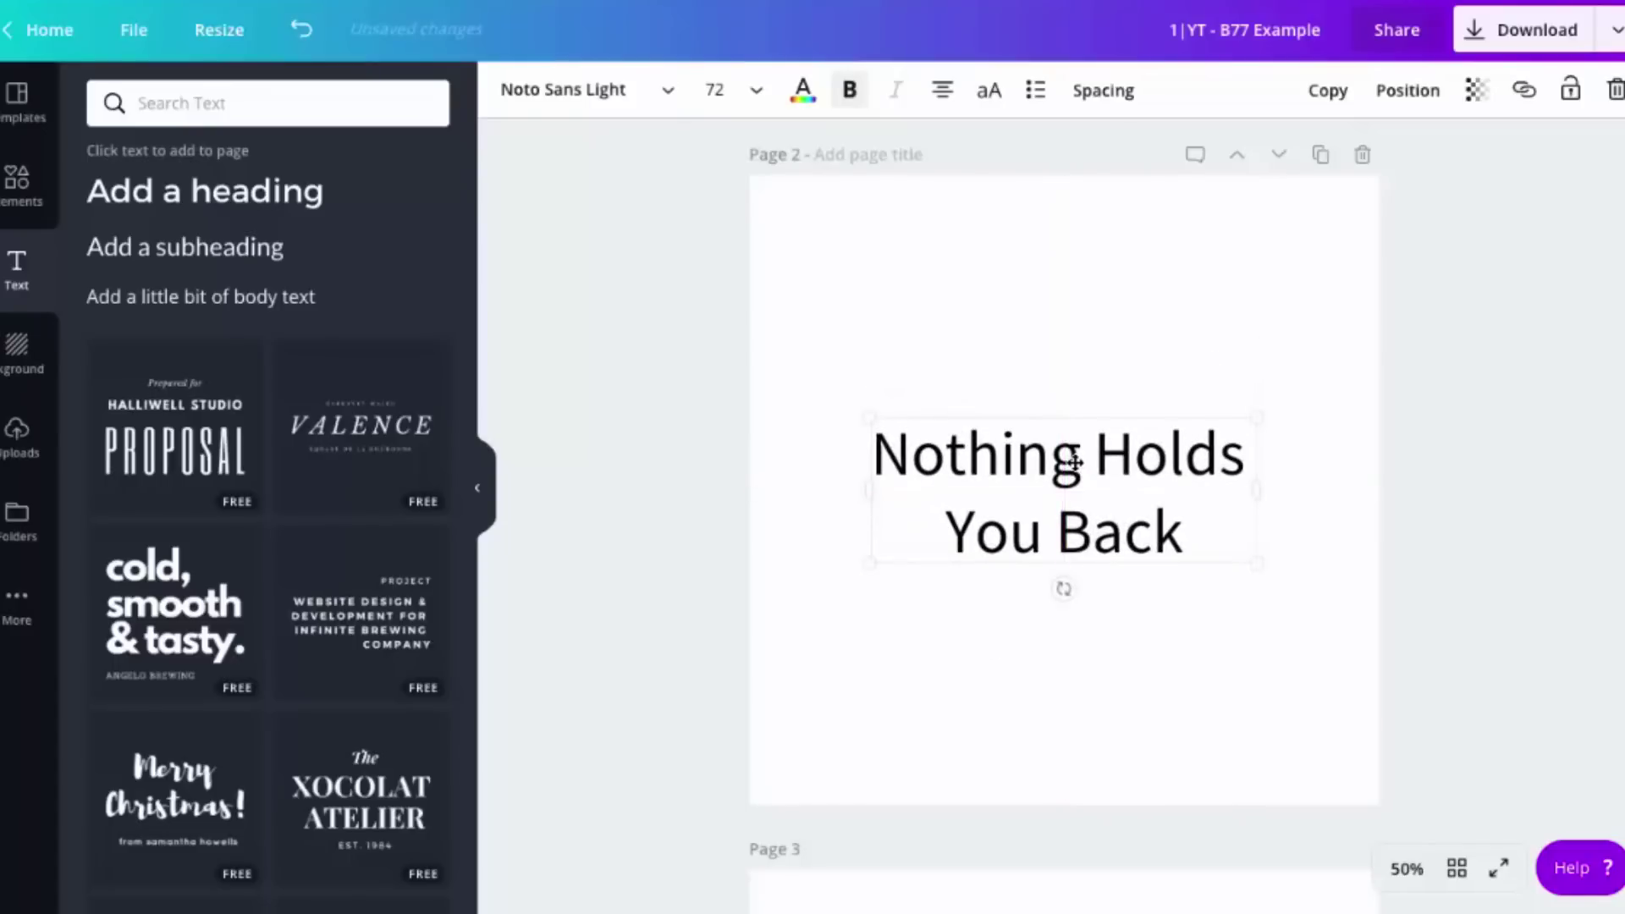
Colour the word "Nothing" in the quote with the red from the Brand palette.
double_click(1074, 462)
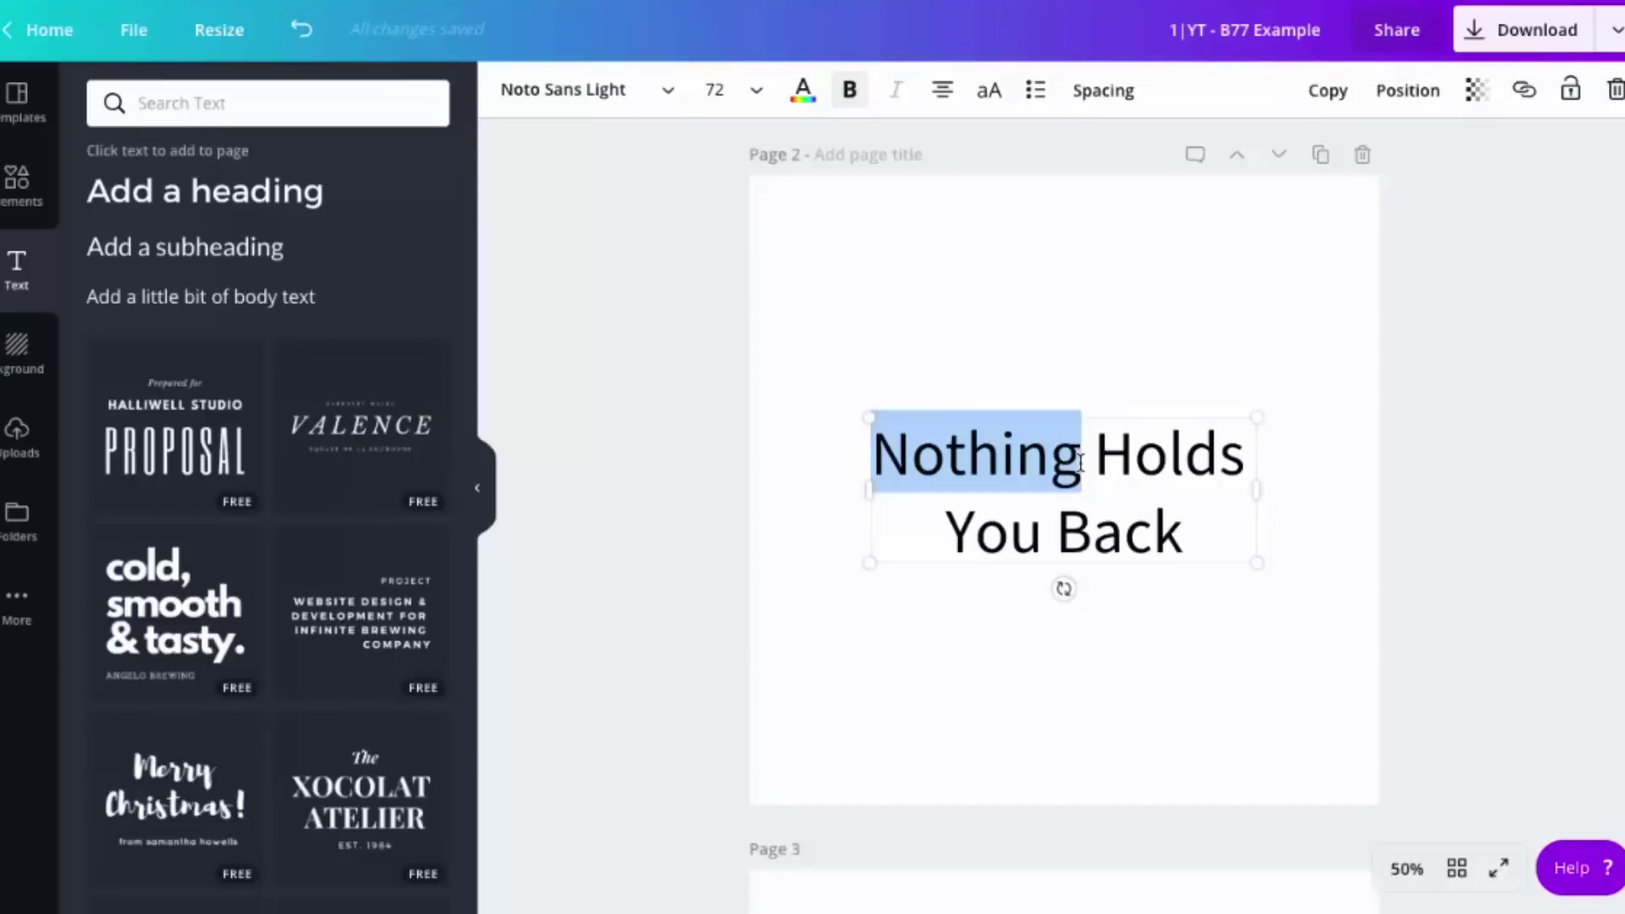
left_click(802, 89)
left_click(241, 252)
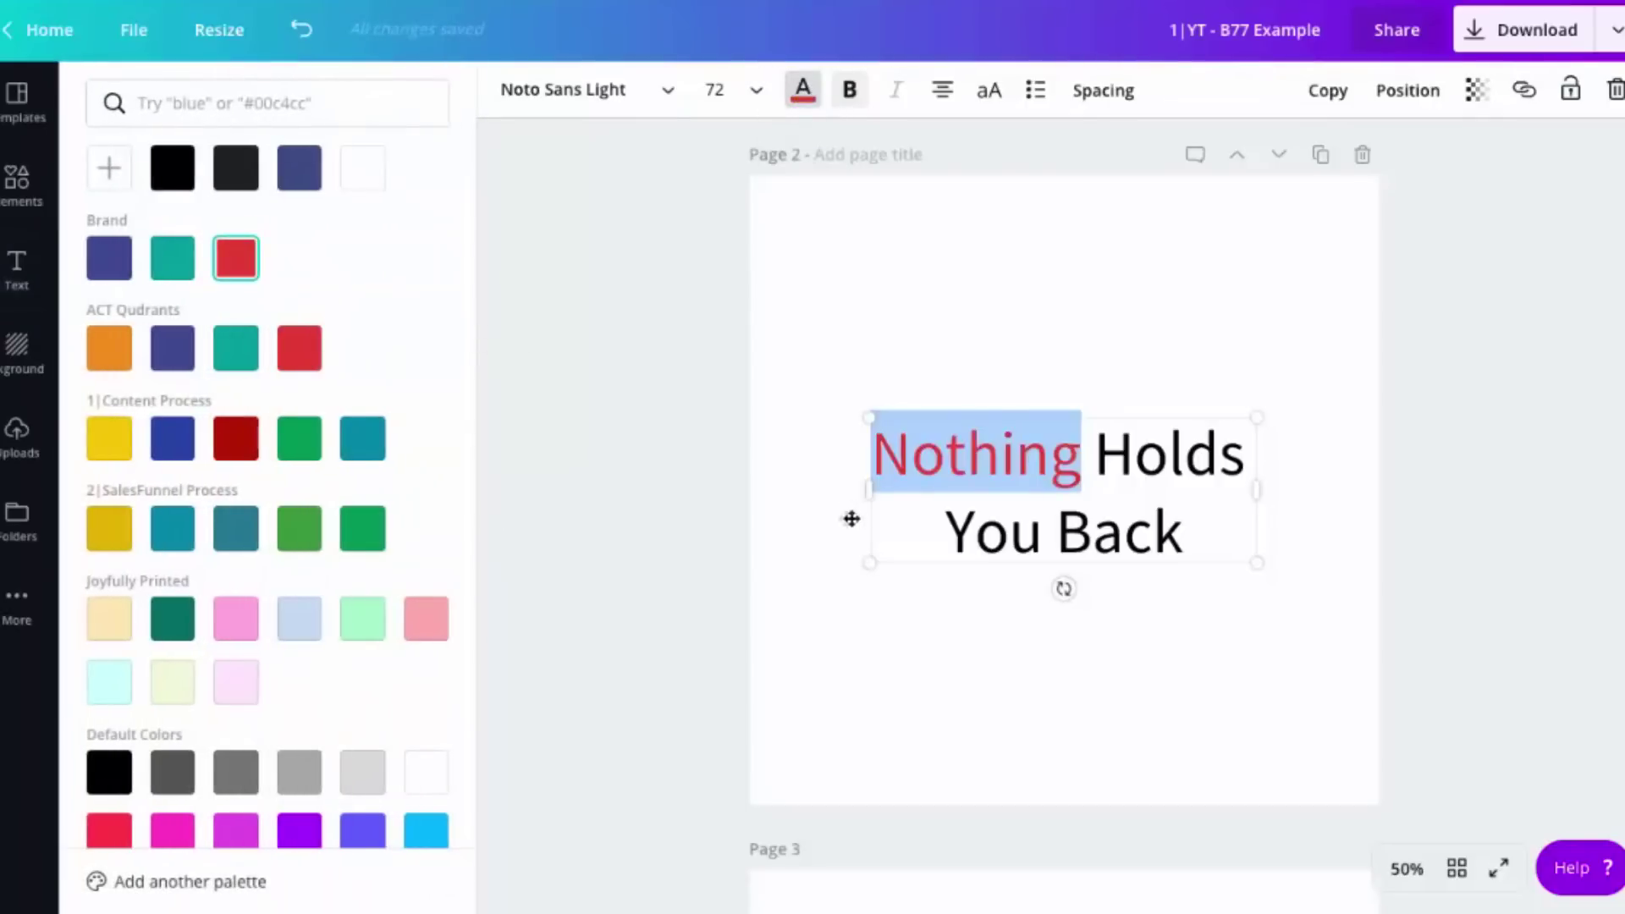
left_click(828, 512)
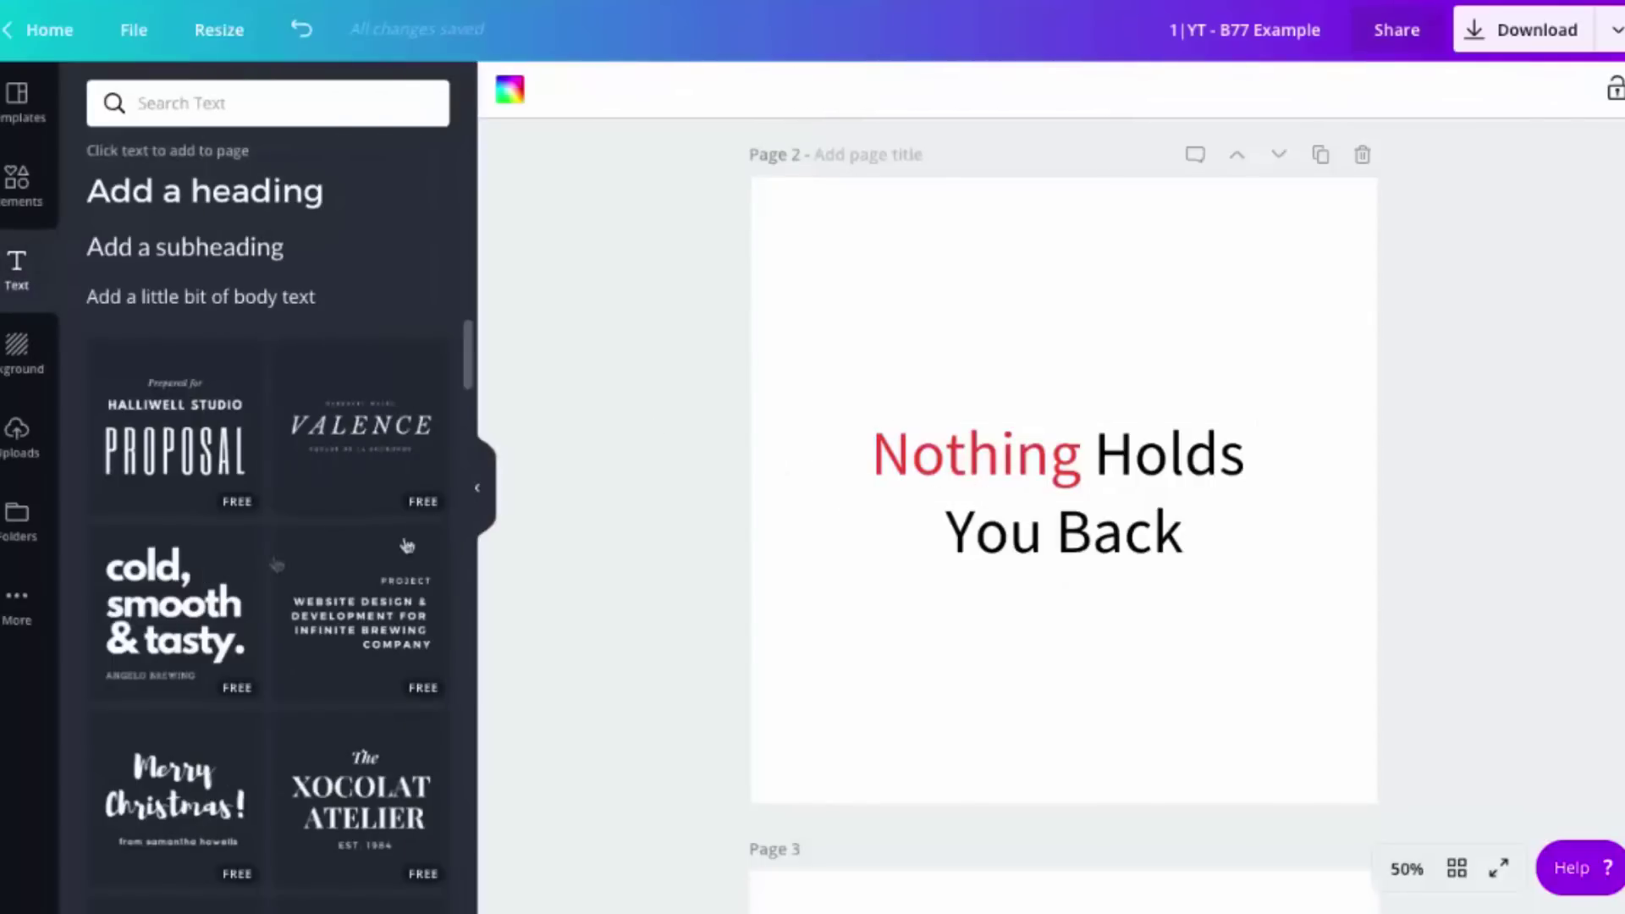
Add a plain borderless square from the Shapes elements to page 2.
left_click(16, 182)
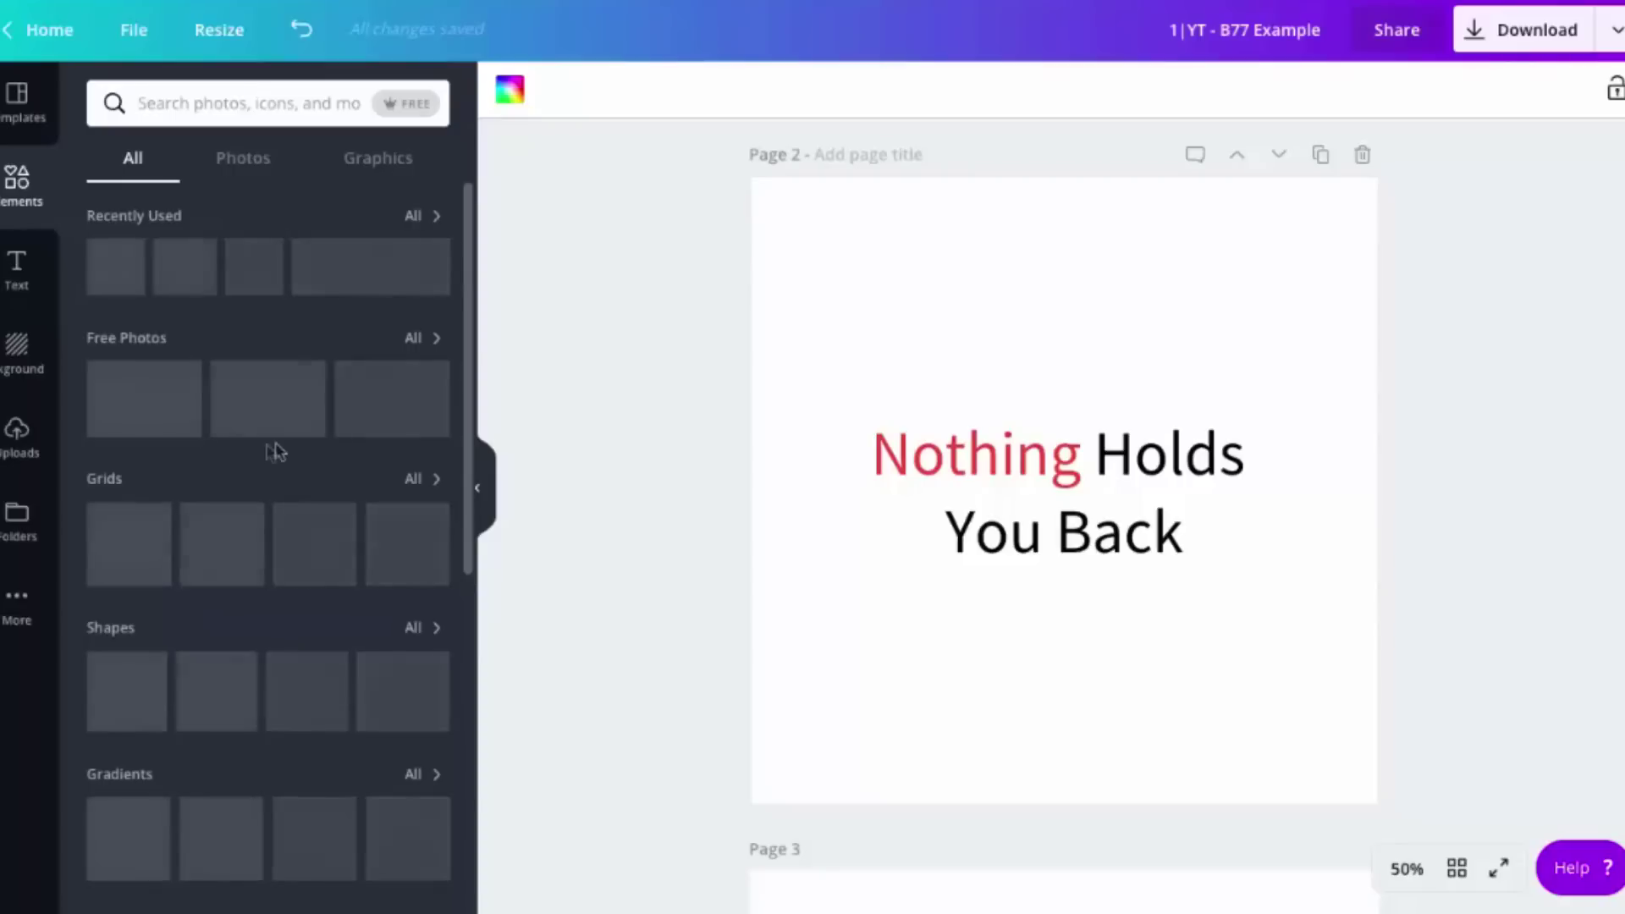
scroll(252, 464, "down", 2)
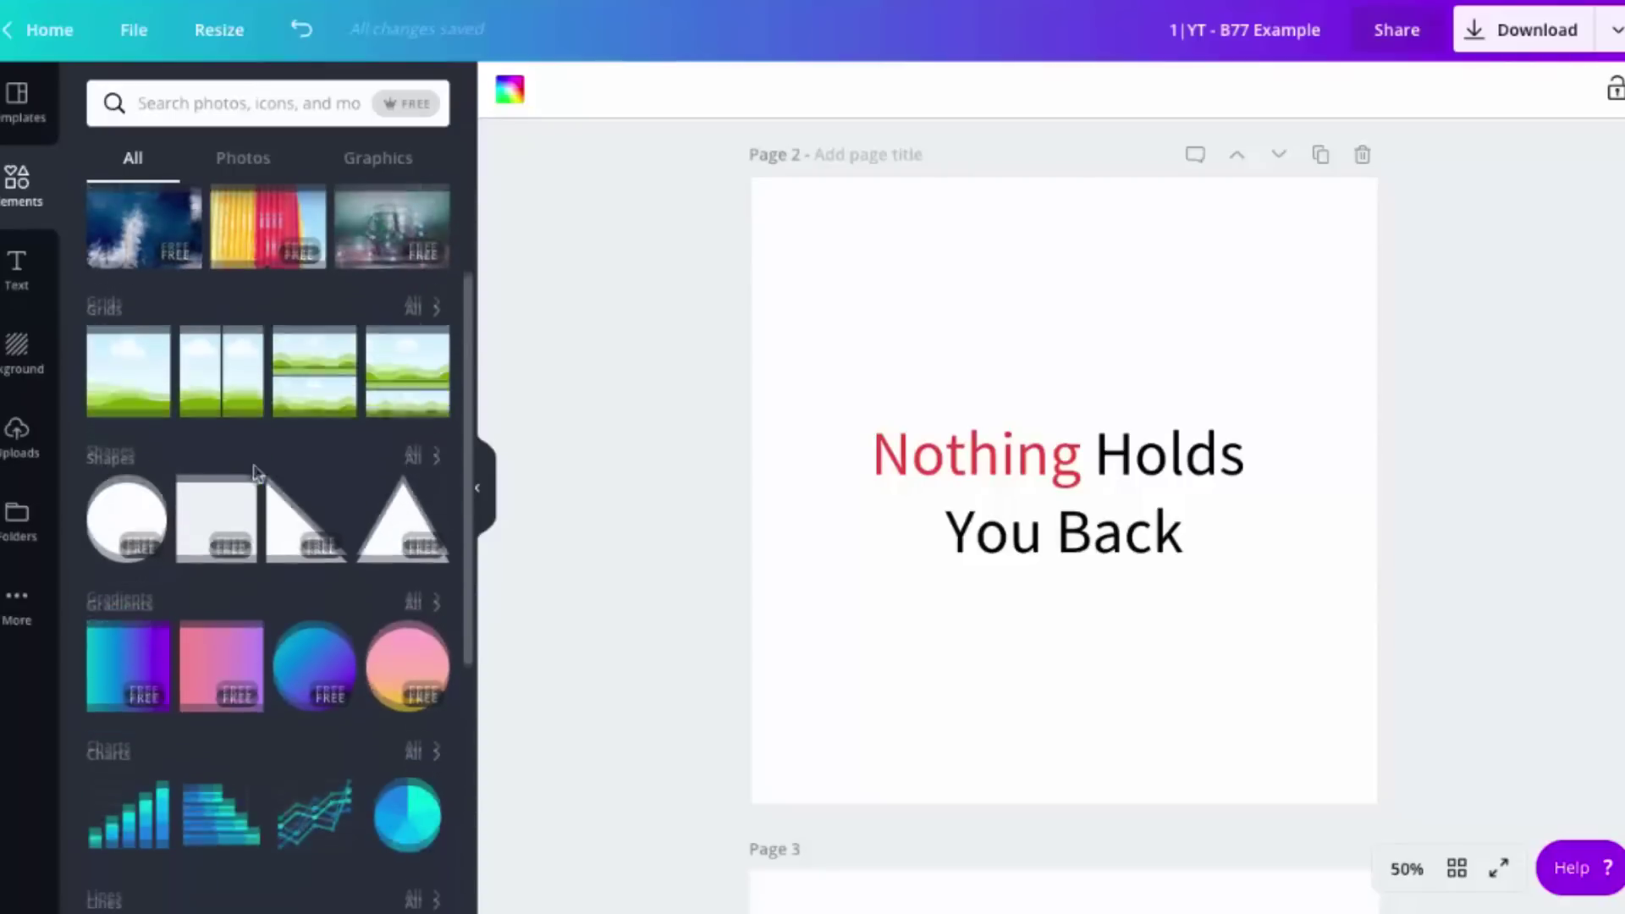
left_click(413, 453)
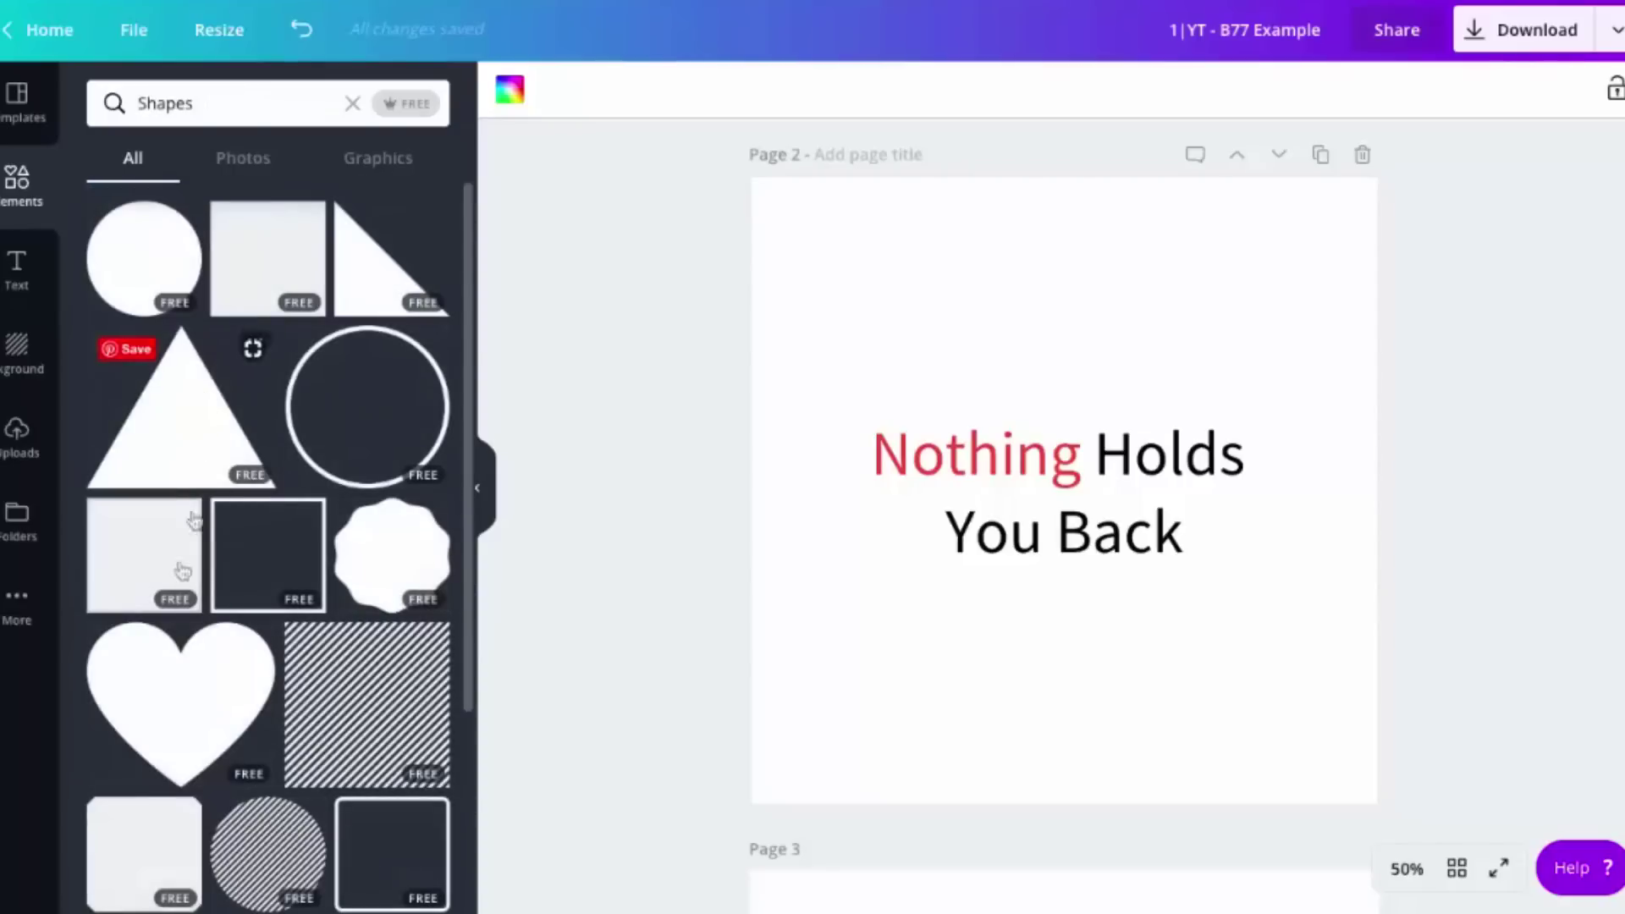
left_click(156, 584)
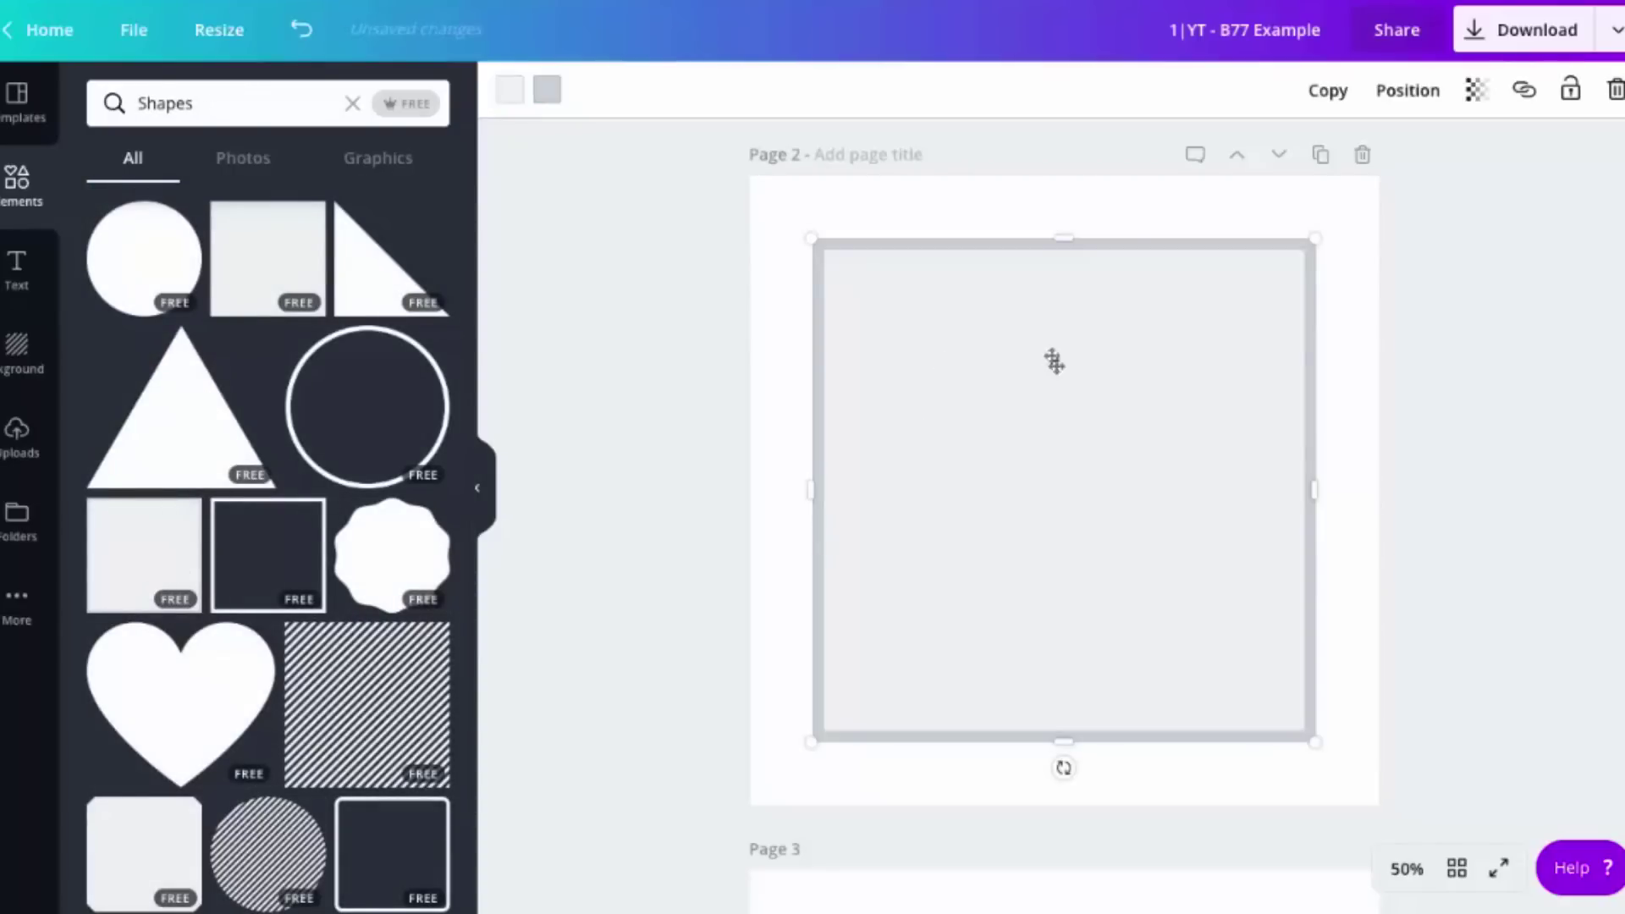
key("Delete")
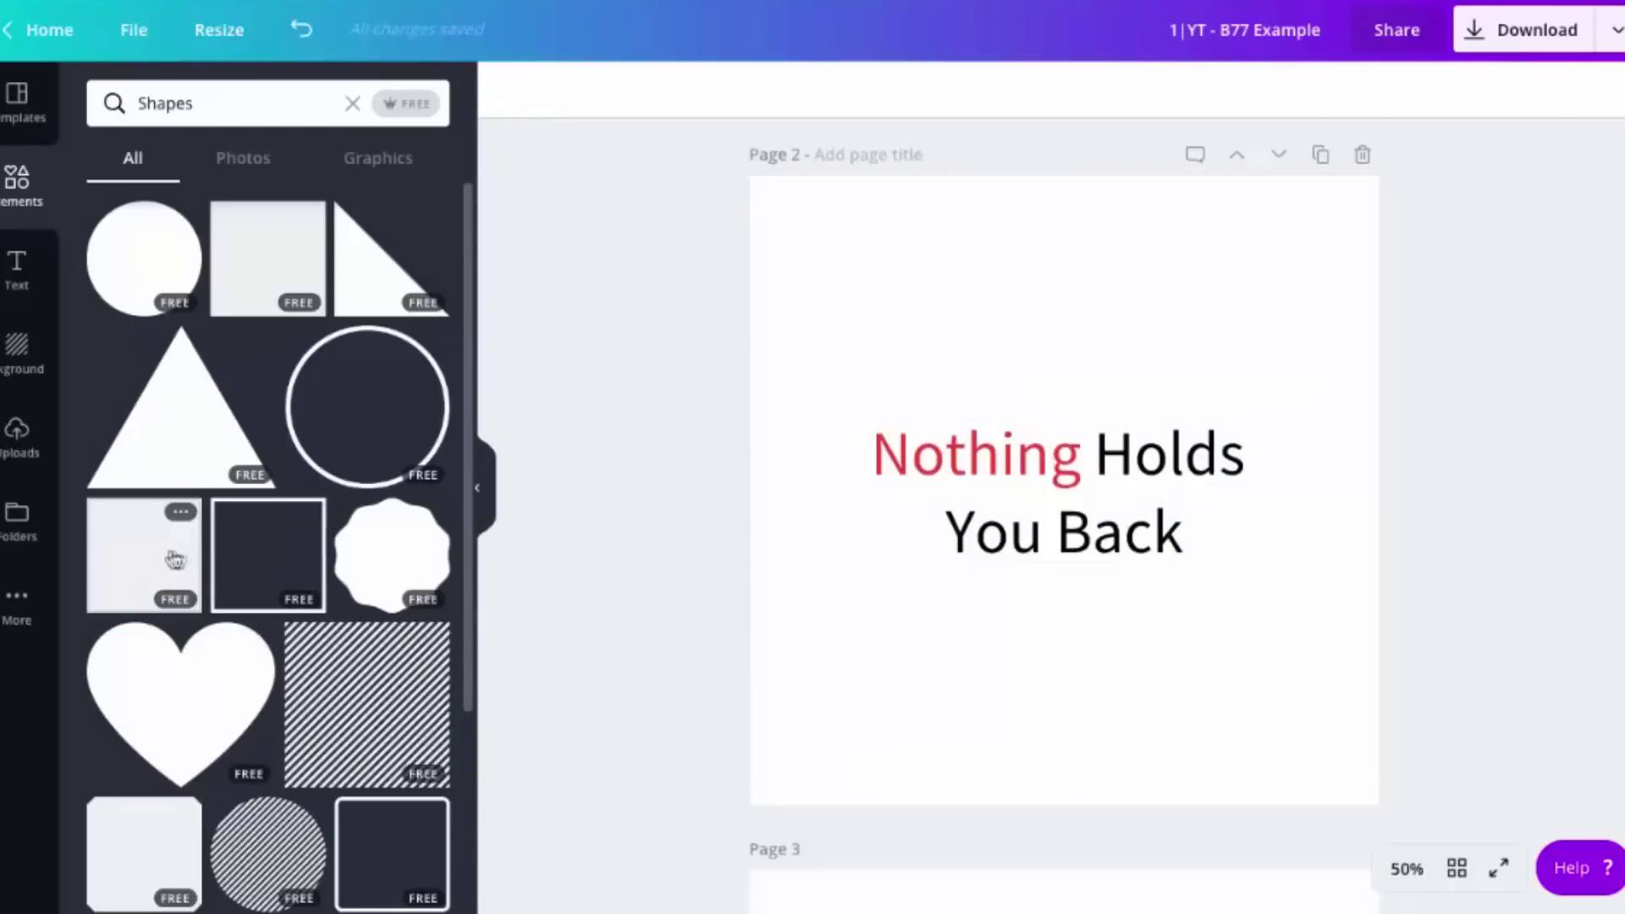
left_click(265, 246)
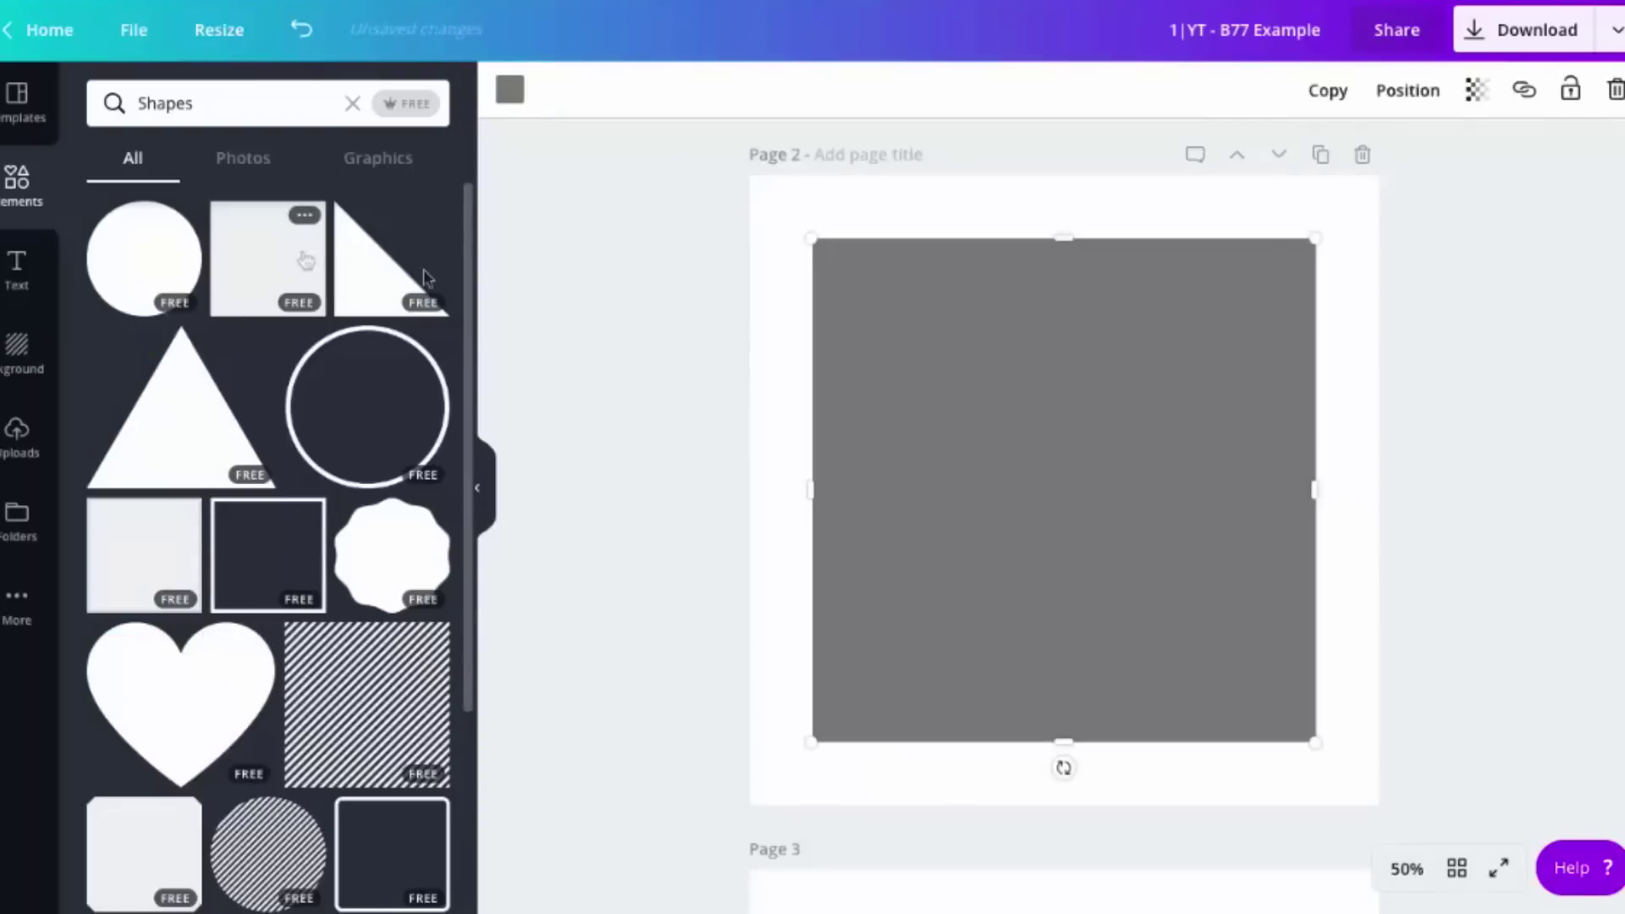
Rotate and enlarge the square into a wide diagonal band across the page and colour it light blue from the Joyfully Printed palette.
left_click_drag(1064, 767, 643, 881)
left_click_drag(1215, 291, 1401, 134)
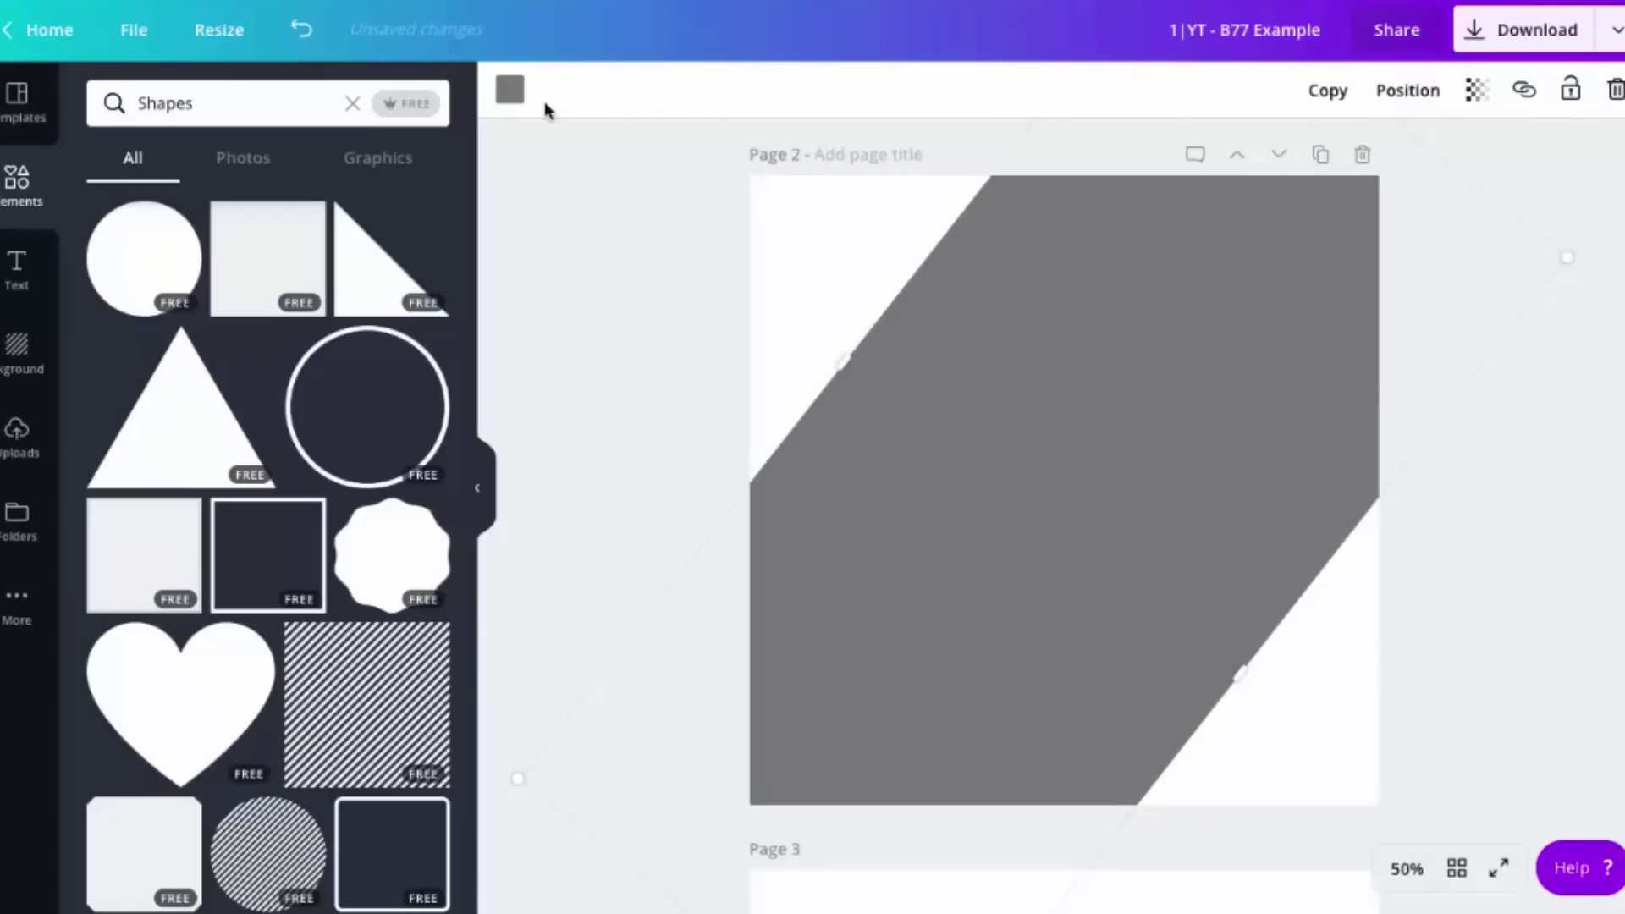
left_click(511, 90)
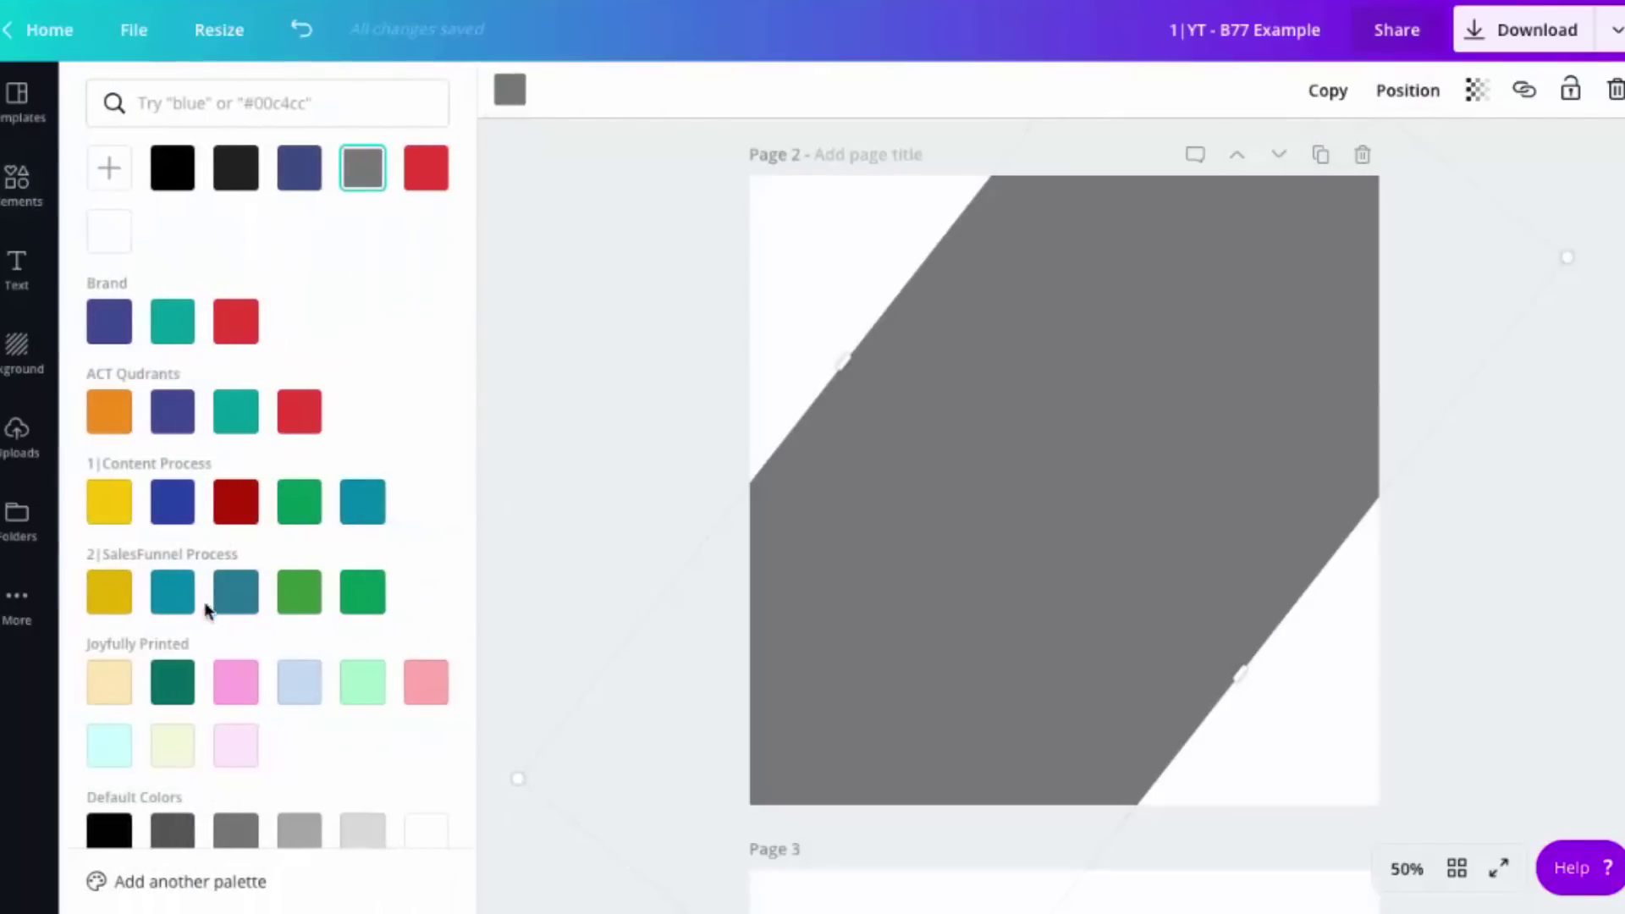
left_click(298, 685)
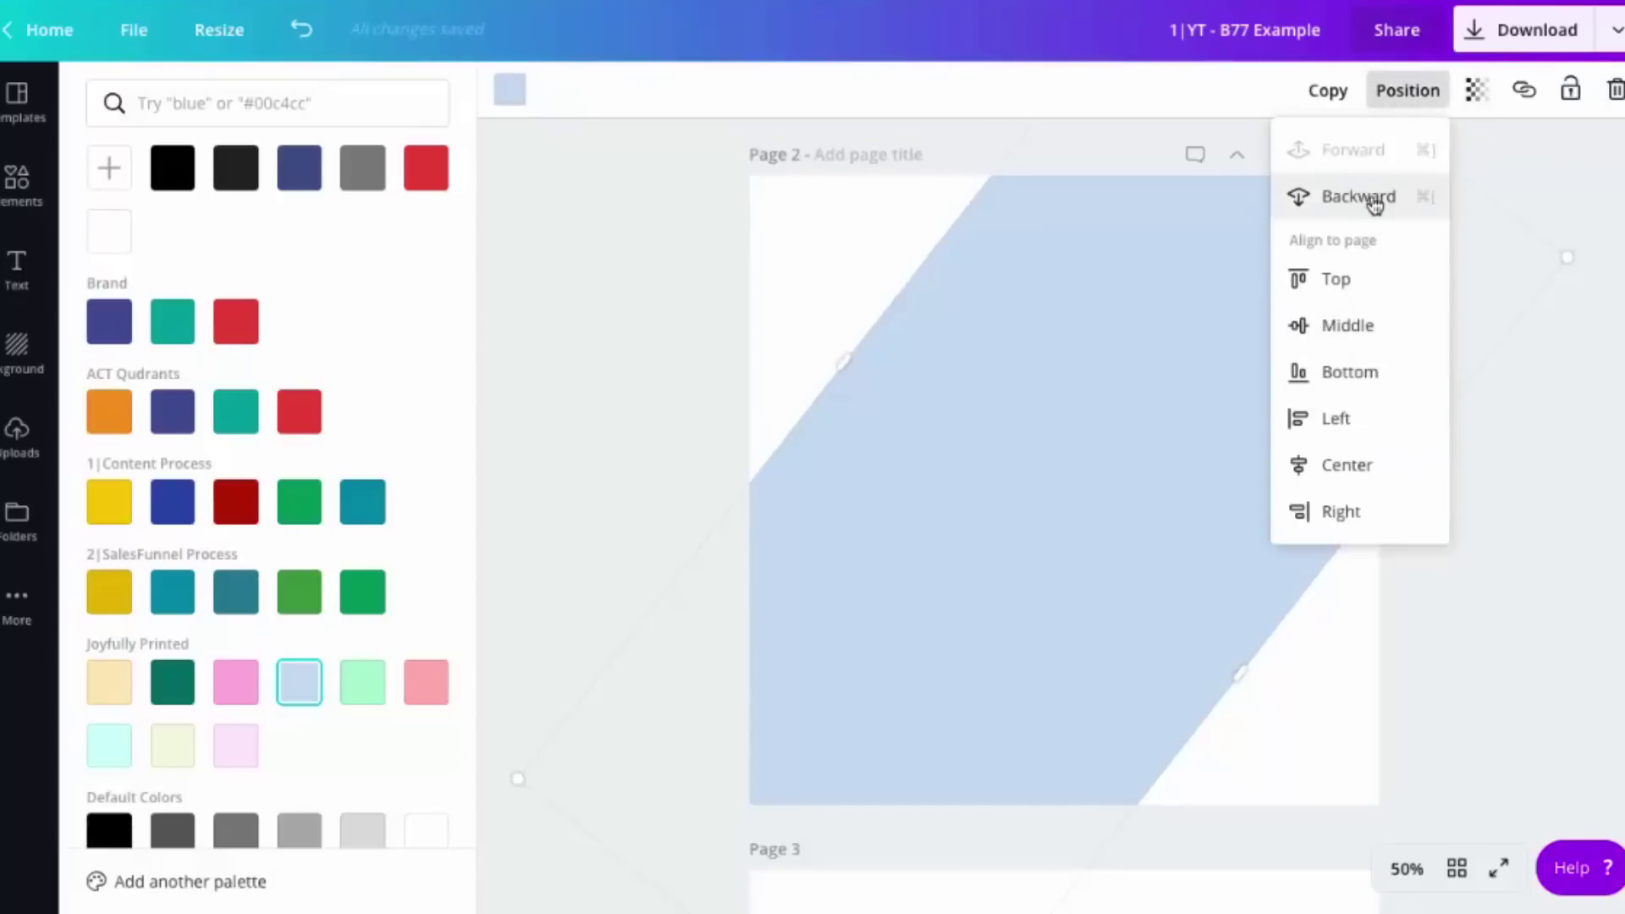
Send the light blue band behind the quote and make it more transparent.
left_click(1371, 199)
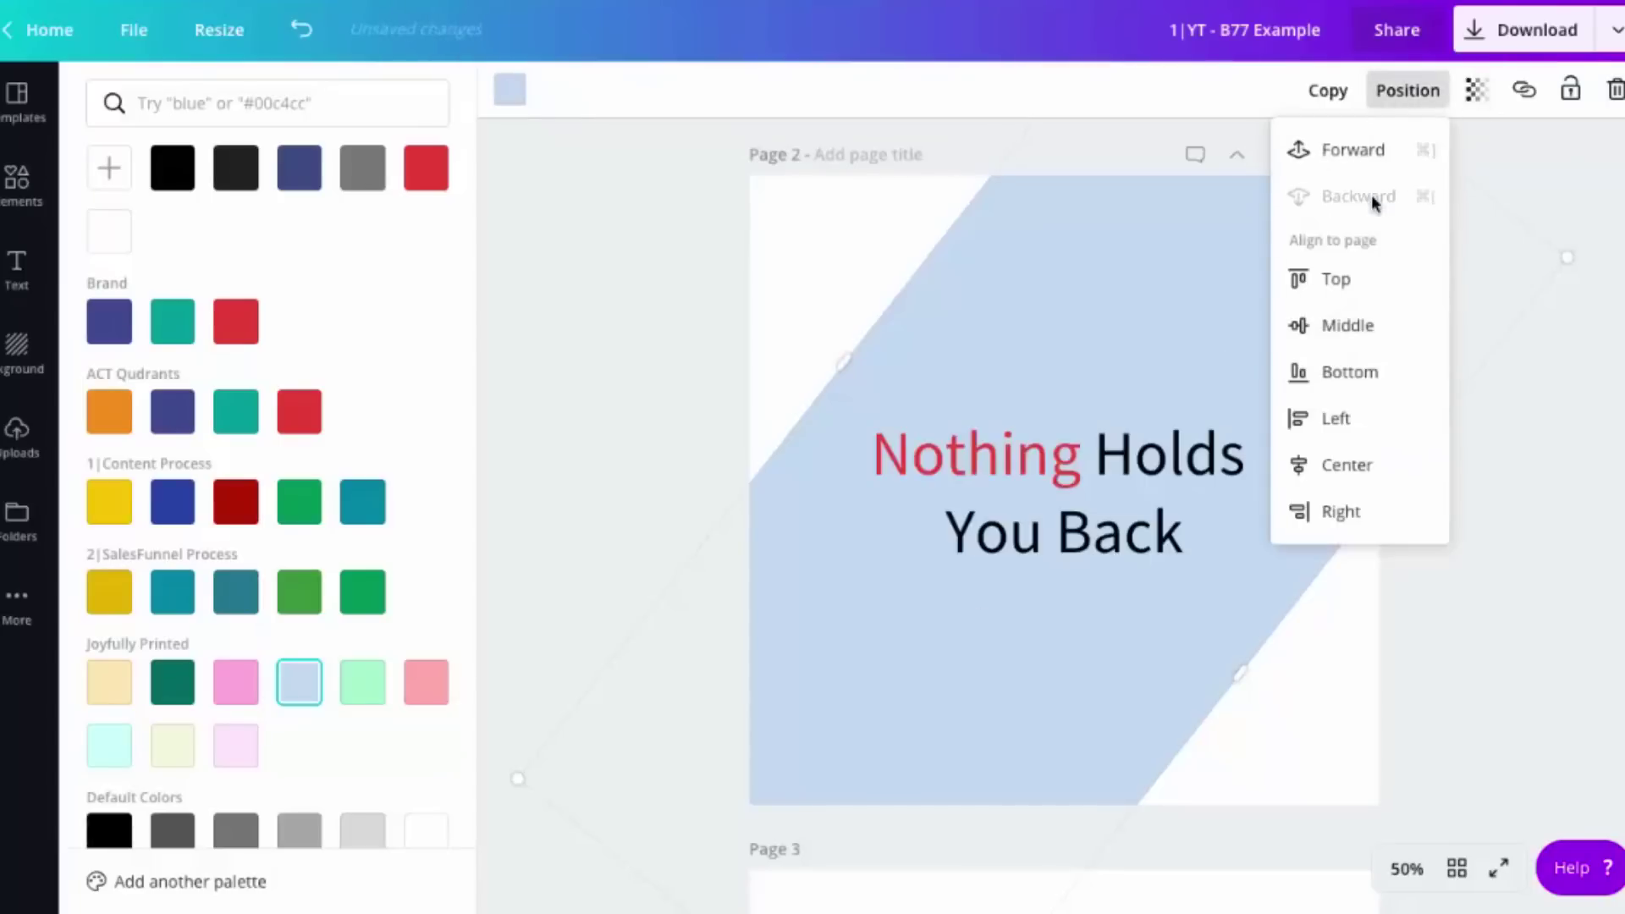
left_click(910, 742)
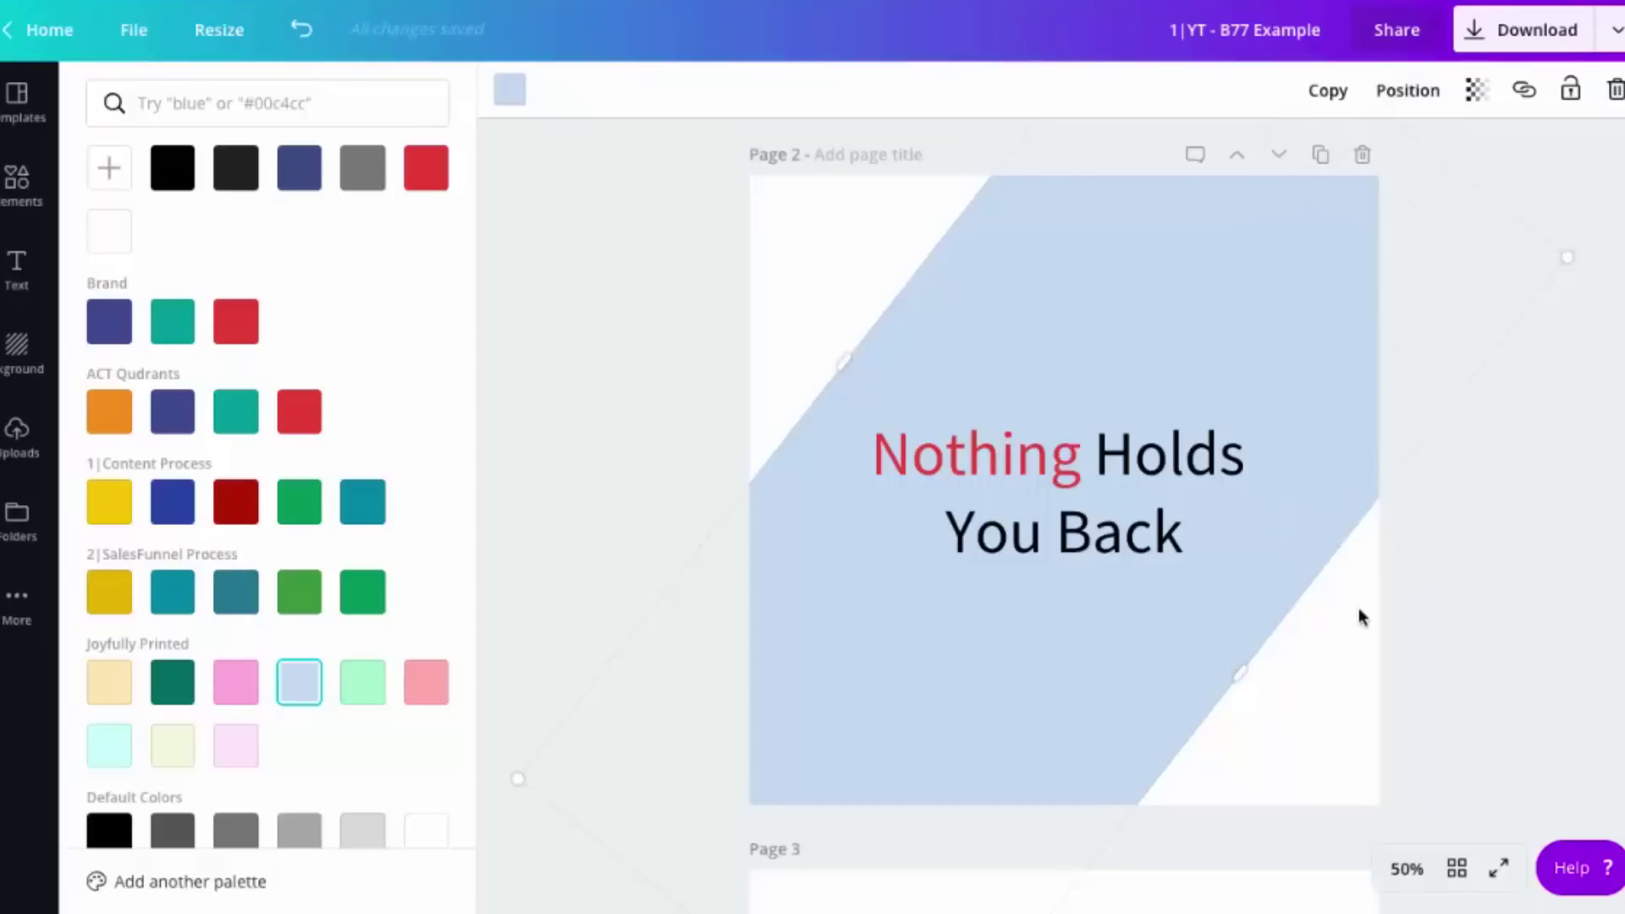
left_click(1478, 91)
left_click_drag(1393, 164, 1316, 169)
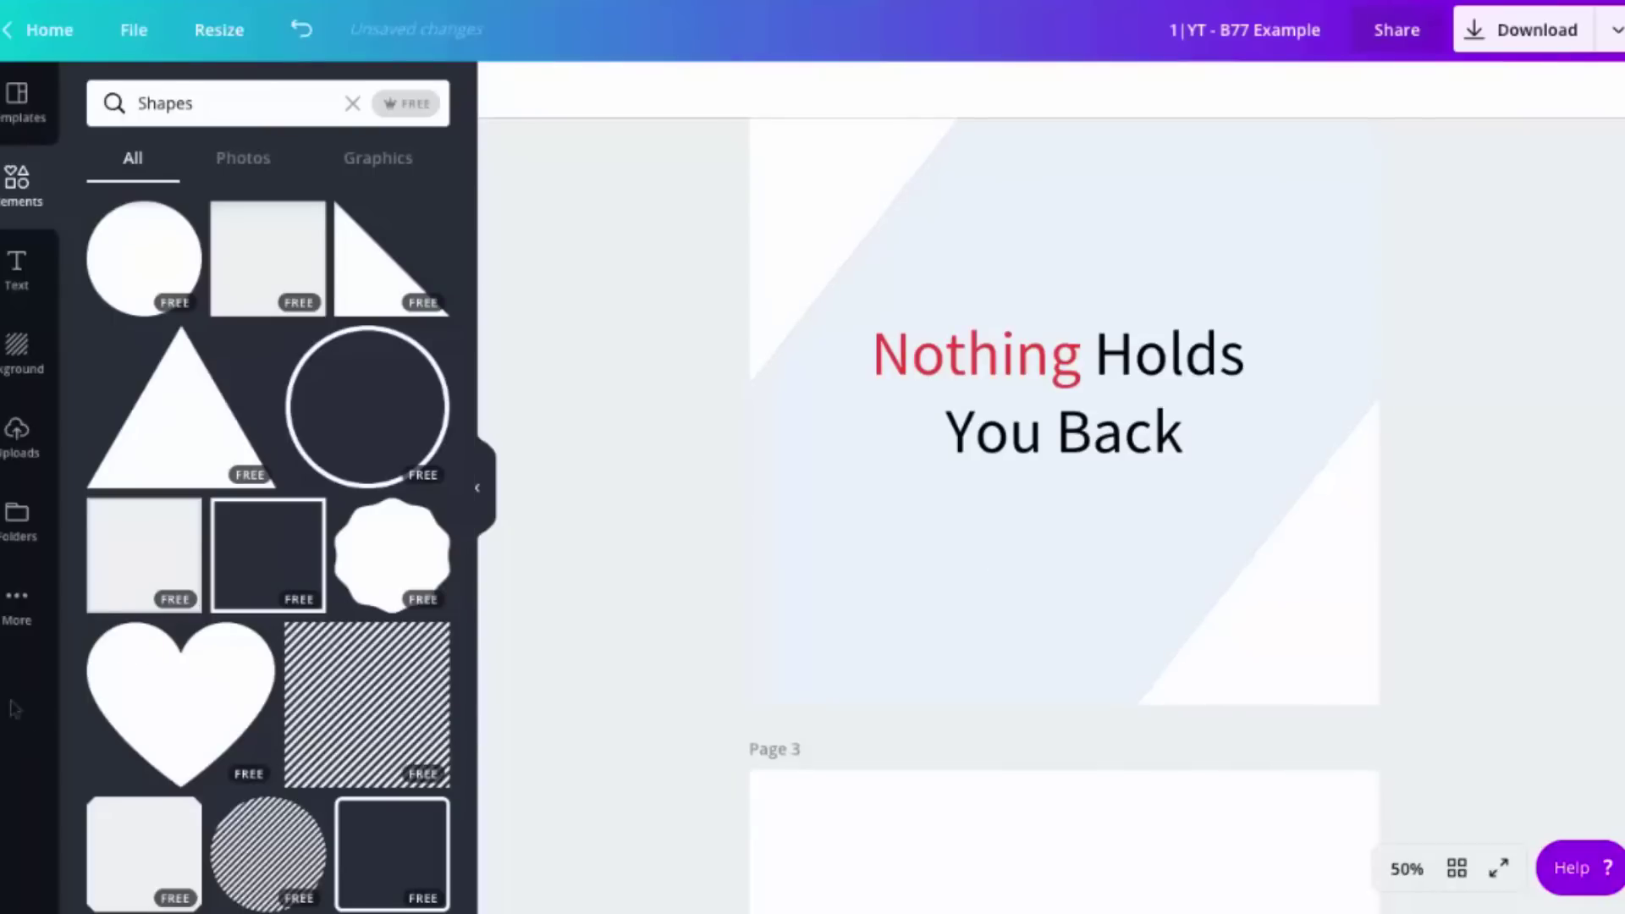
Add the white signature image from the Logos photo folder to page 2.
left_click(34, 614)
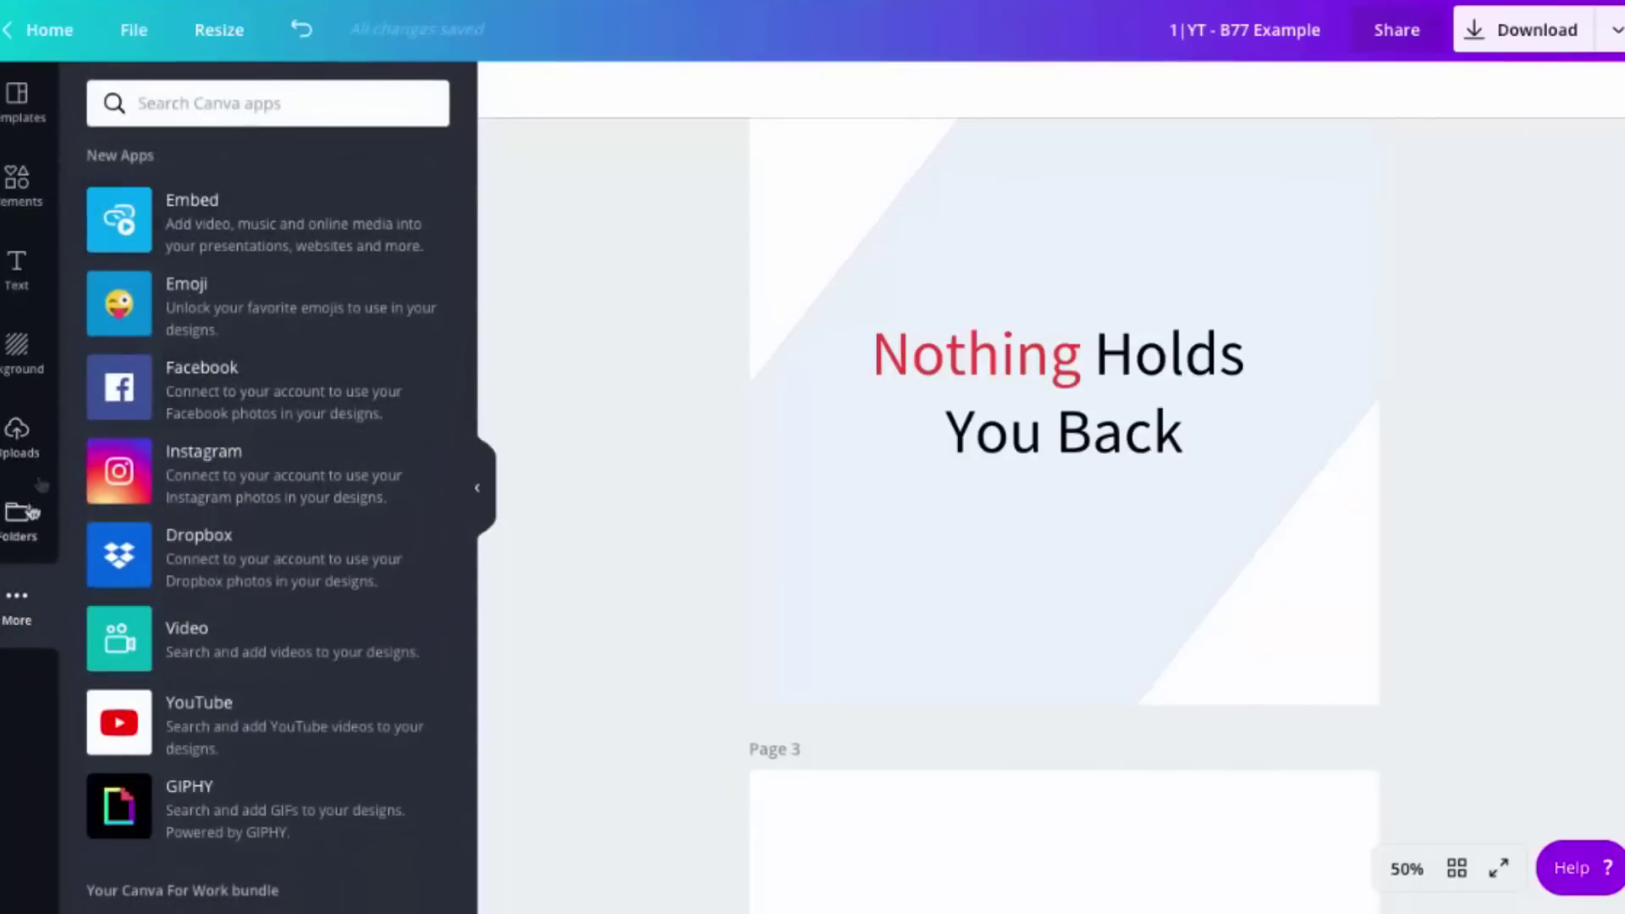
left_click(30, 514)
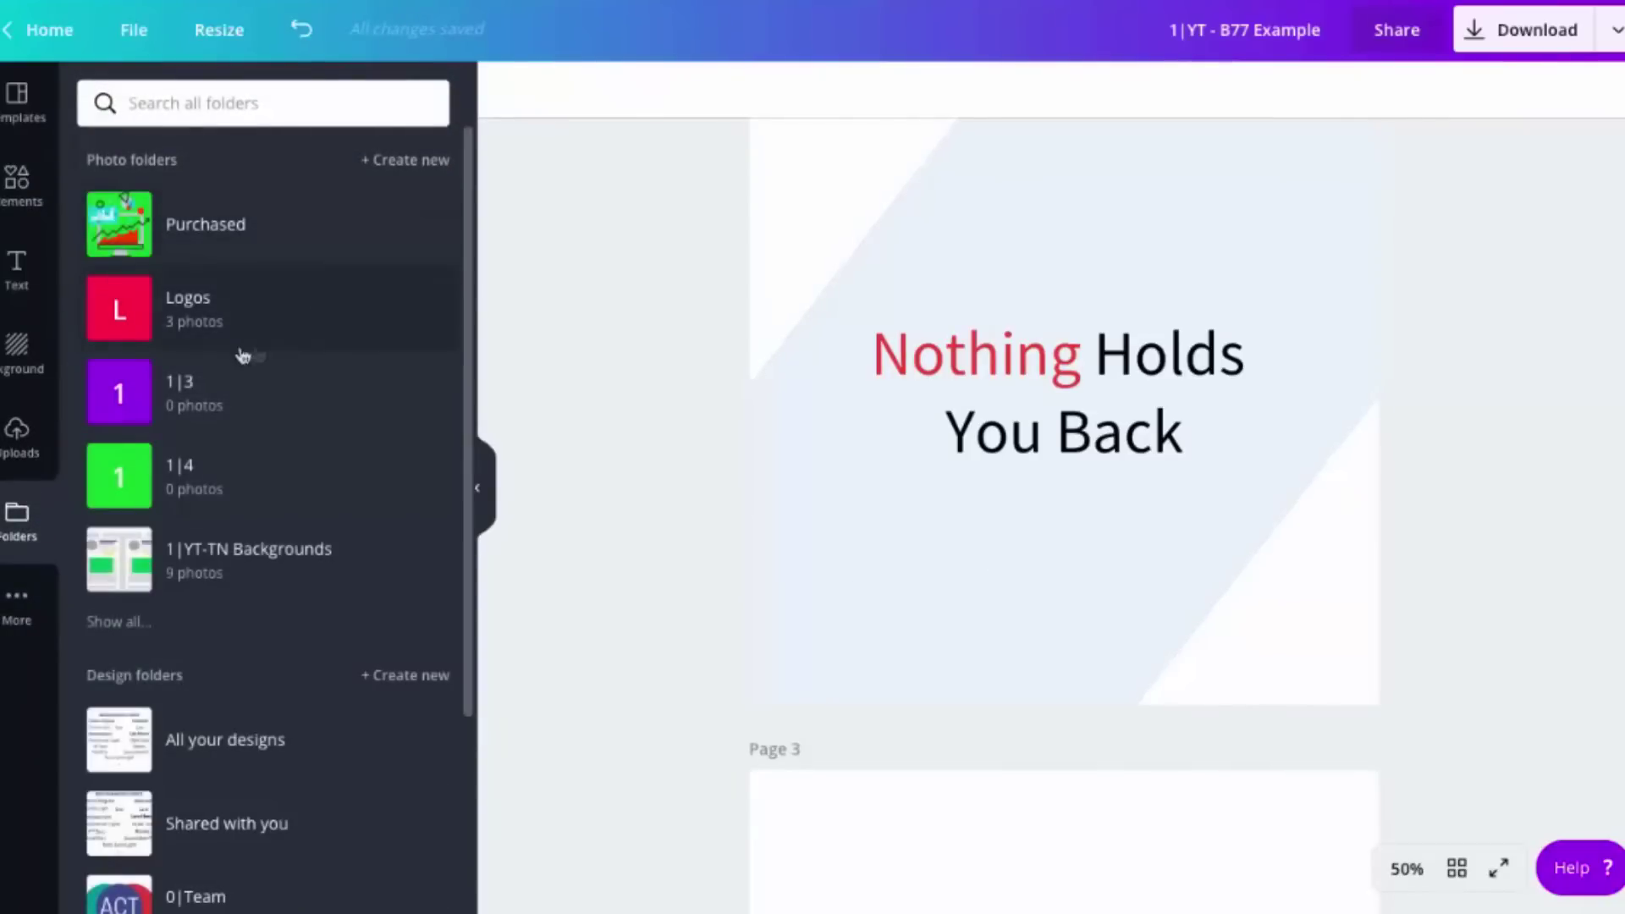
left_click(225, 319)
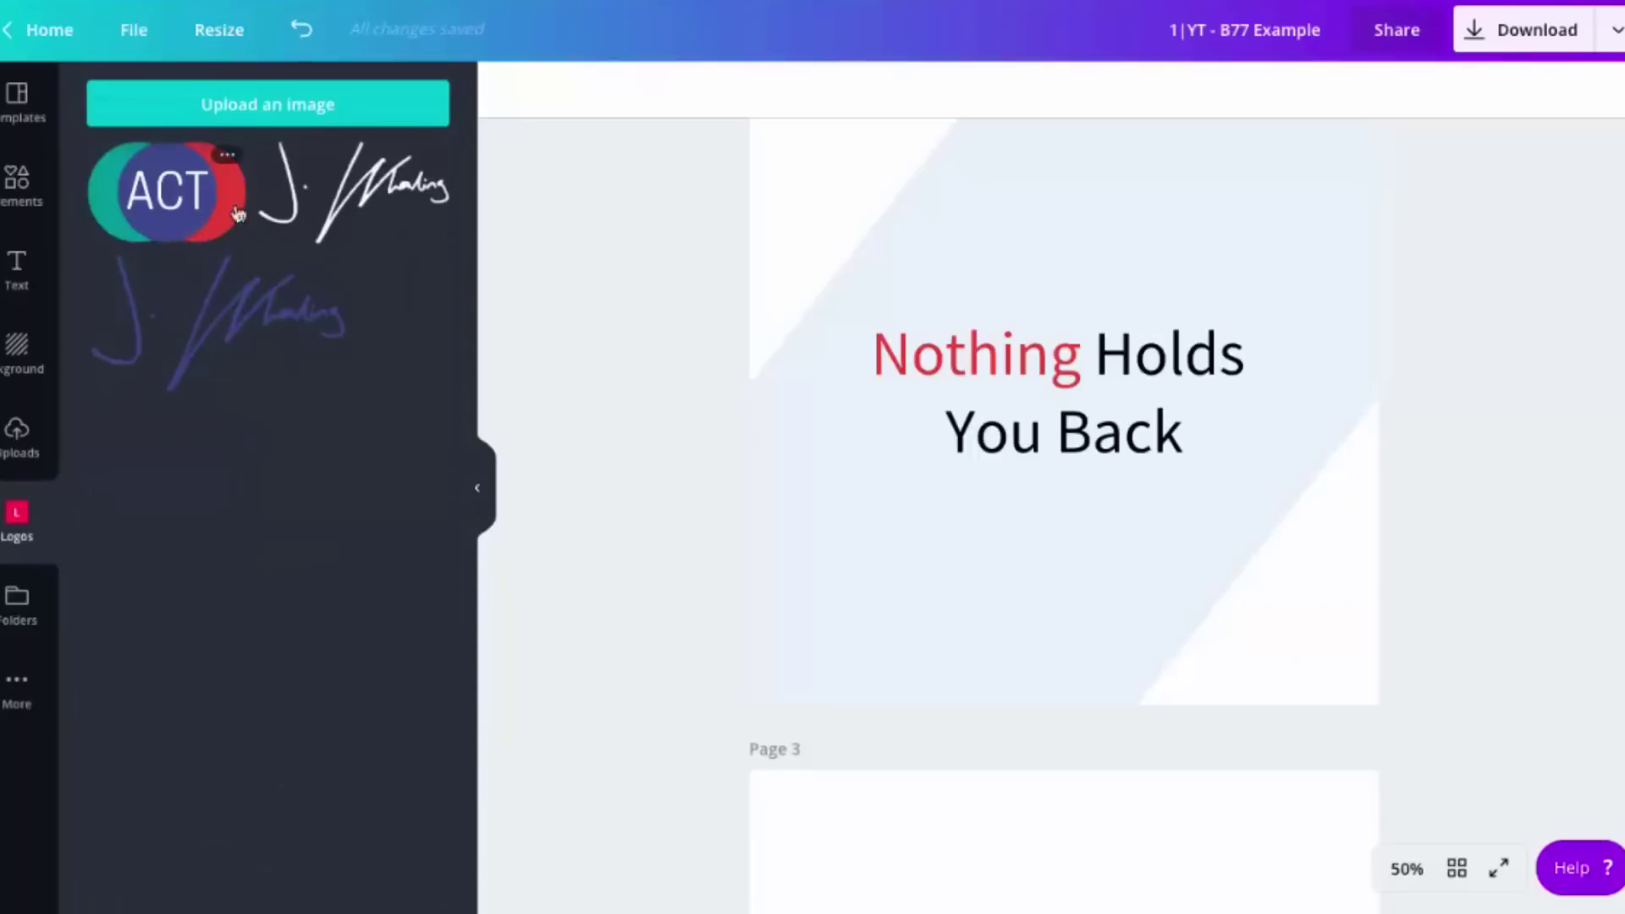
left_click(366, 195)
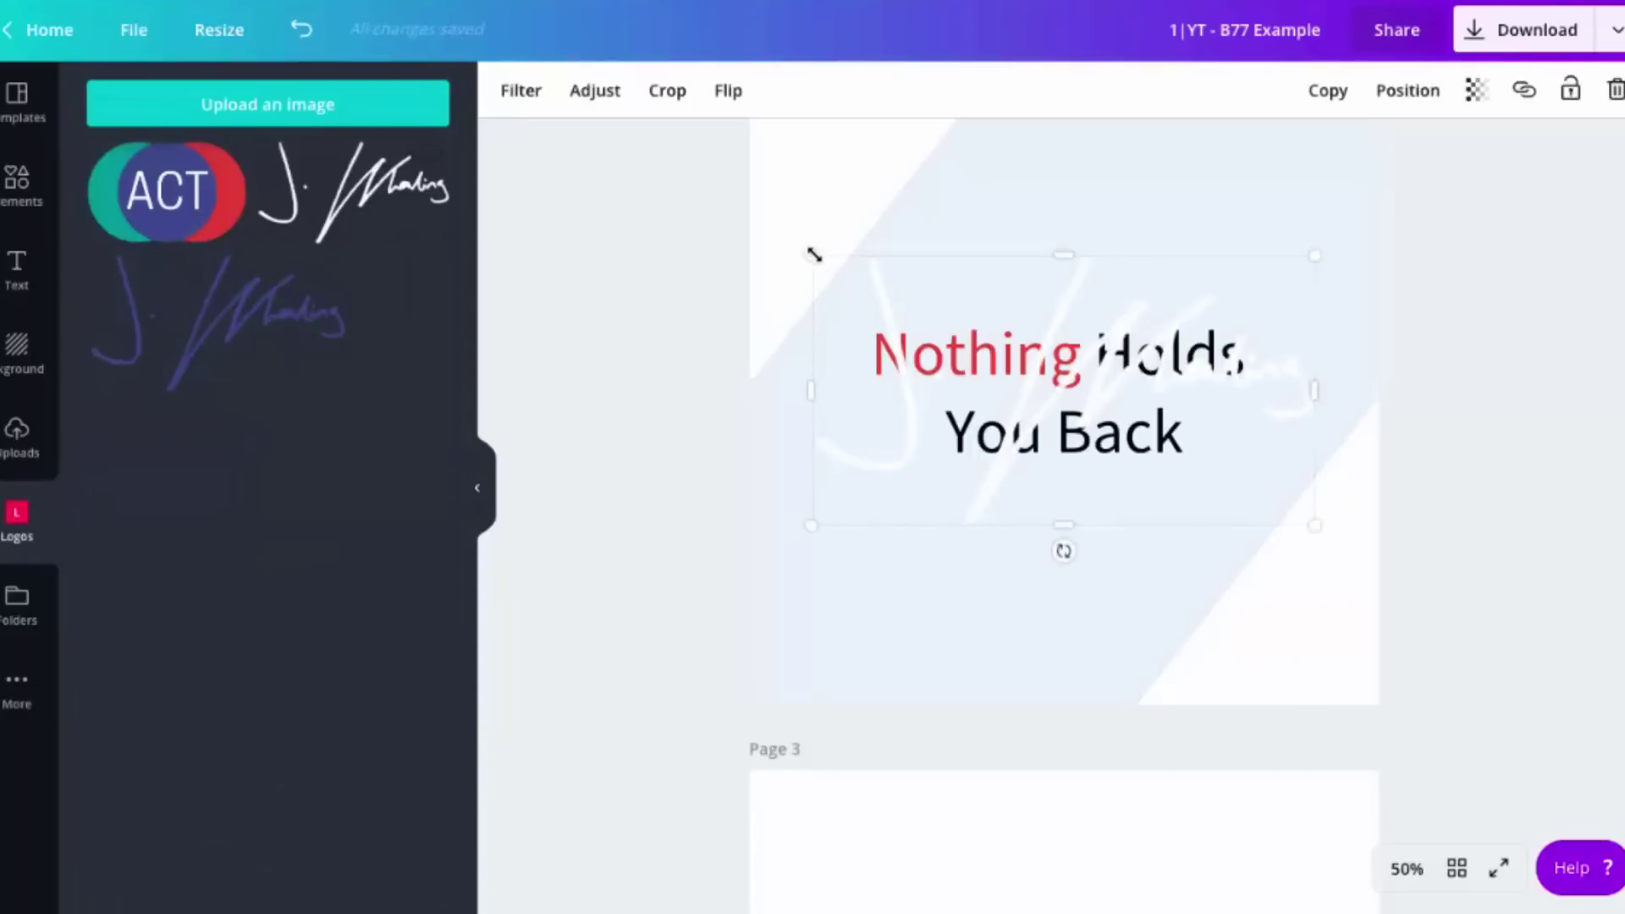
Shrink the signature, rotate it to about -26° and place it centred below the quote.
mouse_move(811, 256)
left_mouse_down()
mouse_move(1038, 439)
mouse_move(1102, 460)
mouse_move(1119, 441)
left_mouse_up()
left_click_drag(1219, 551, 1252, 542)
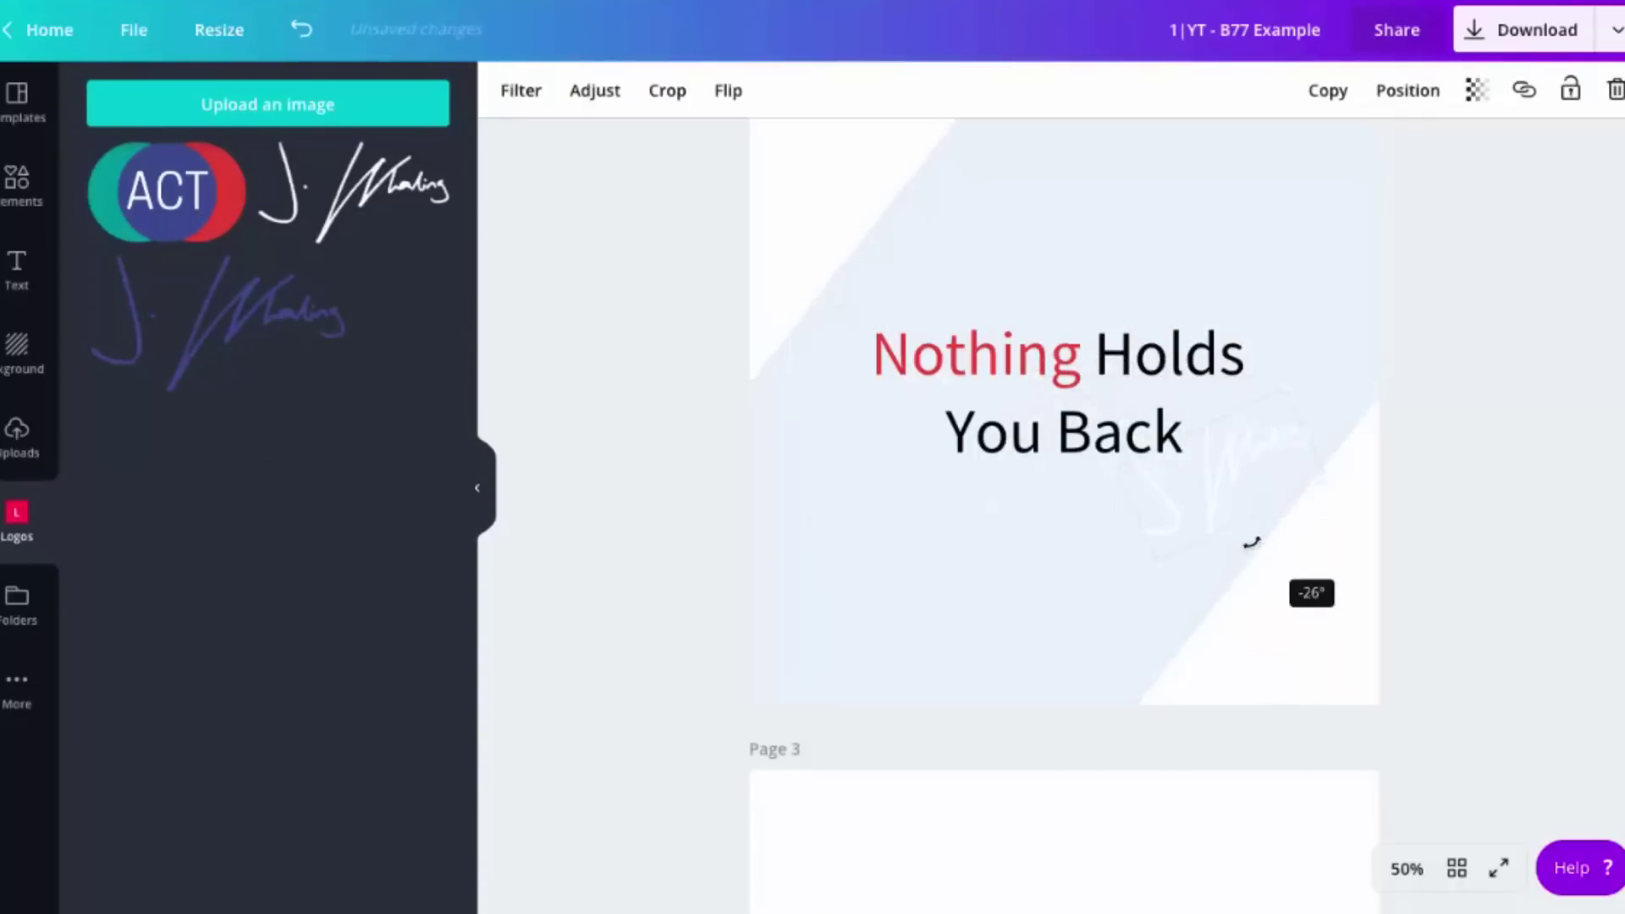
left_click_drag(1204, 485, 1063, 537)
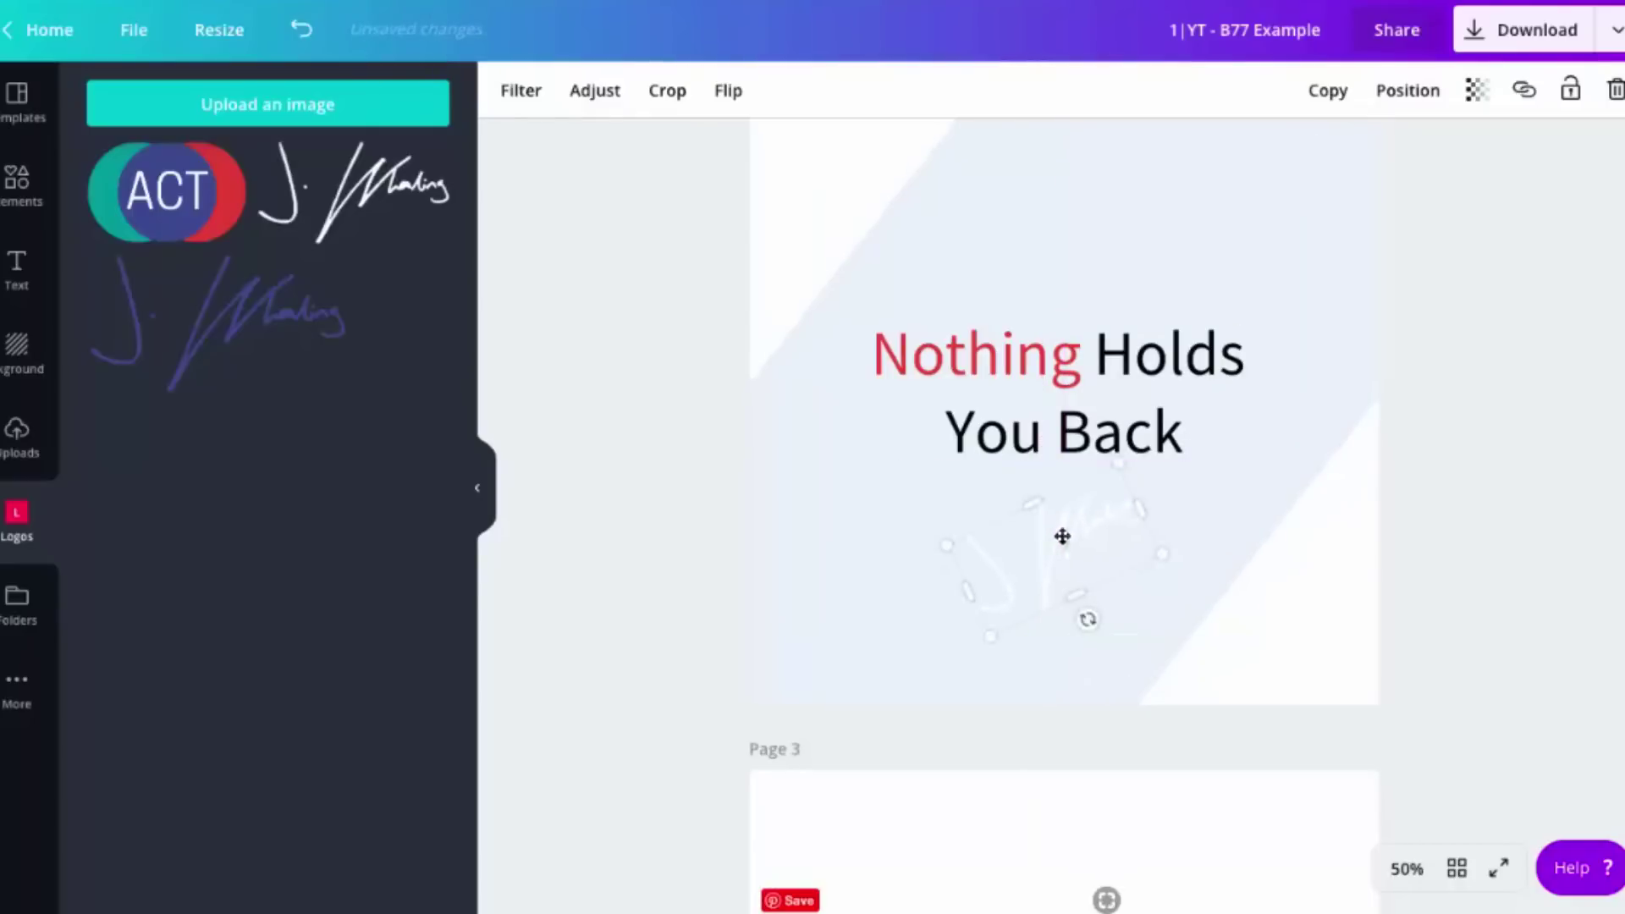
left_click(1452, 407)
scroll(1453, 407, "up", 1)
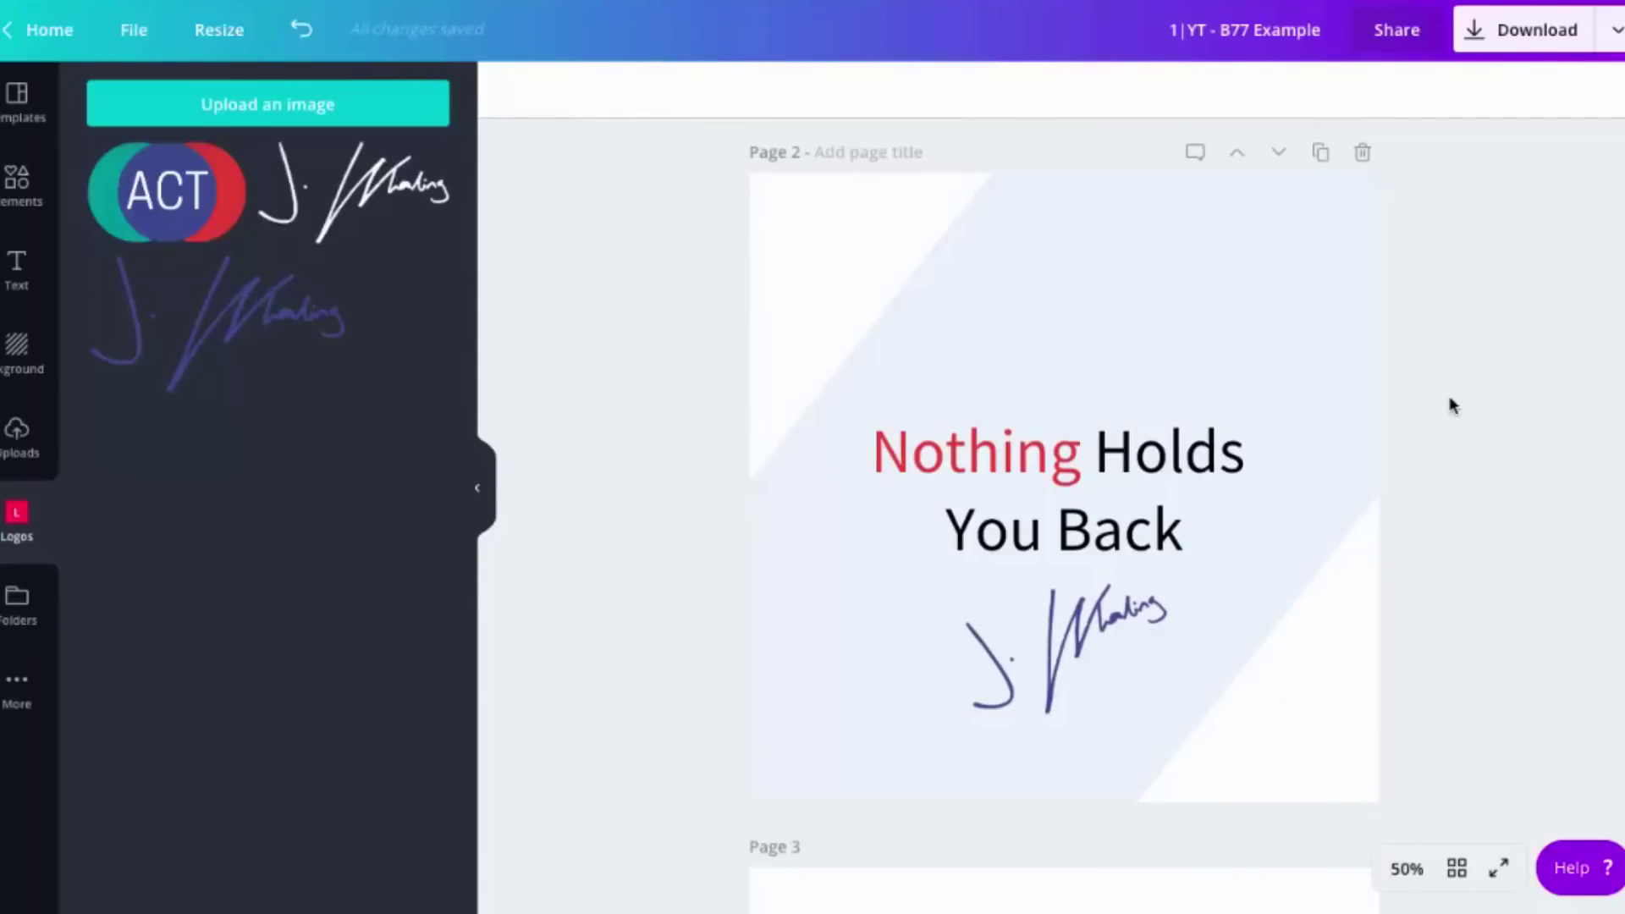
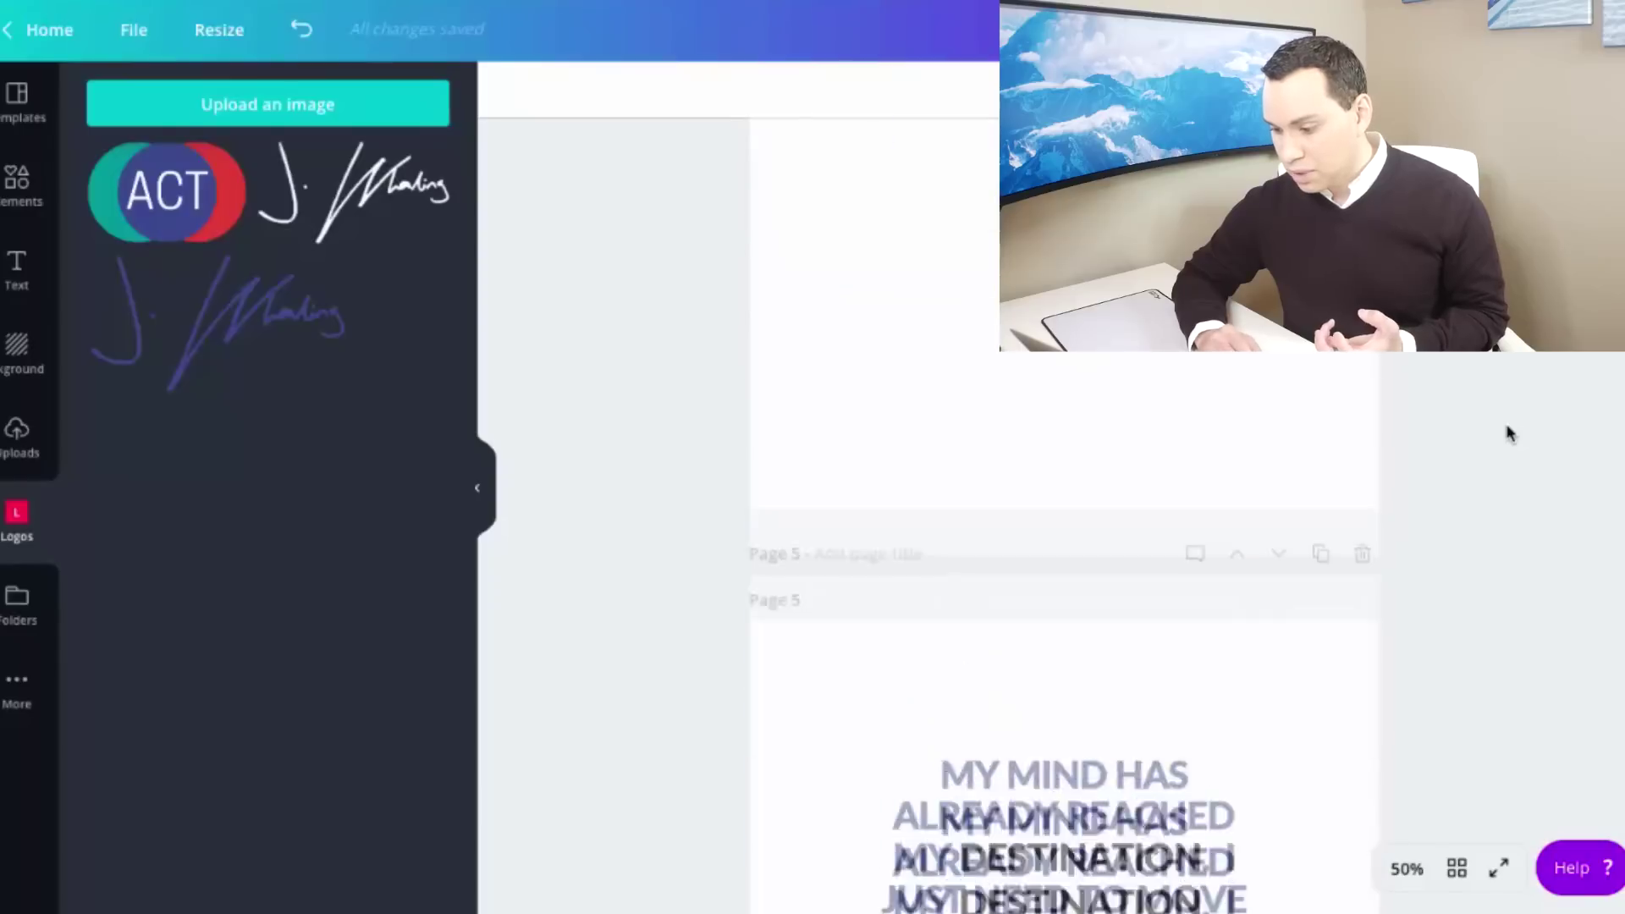
Delete the light blue band from the copy of the quote on page 3.
scroll(1509, 433, "down", 1)
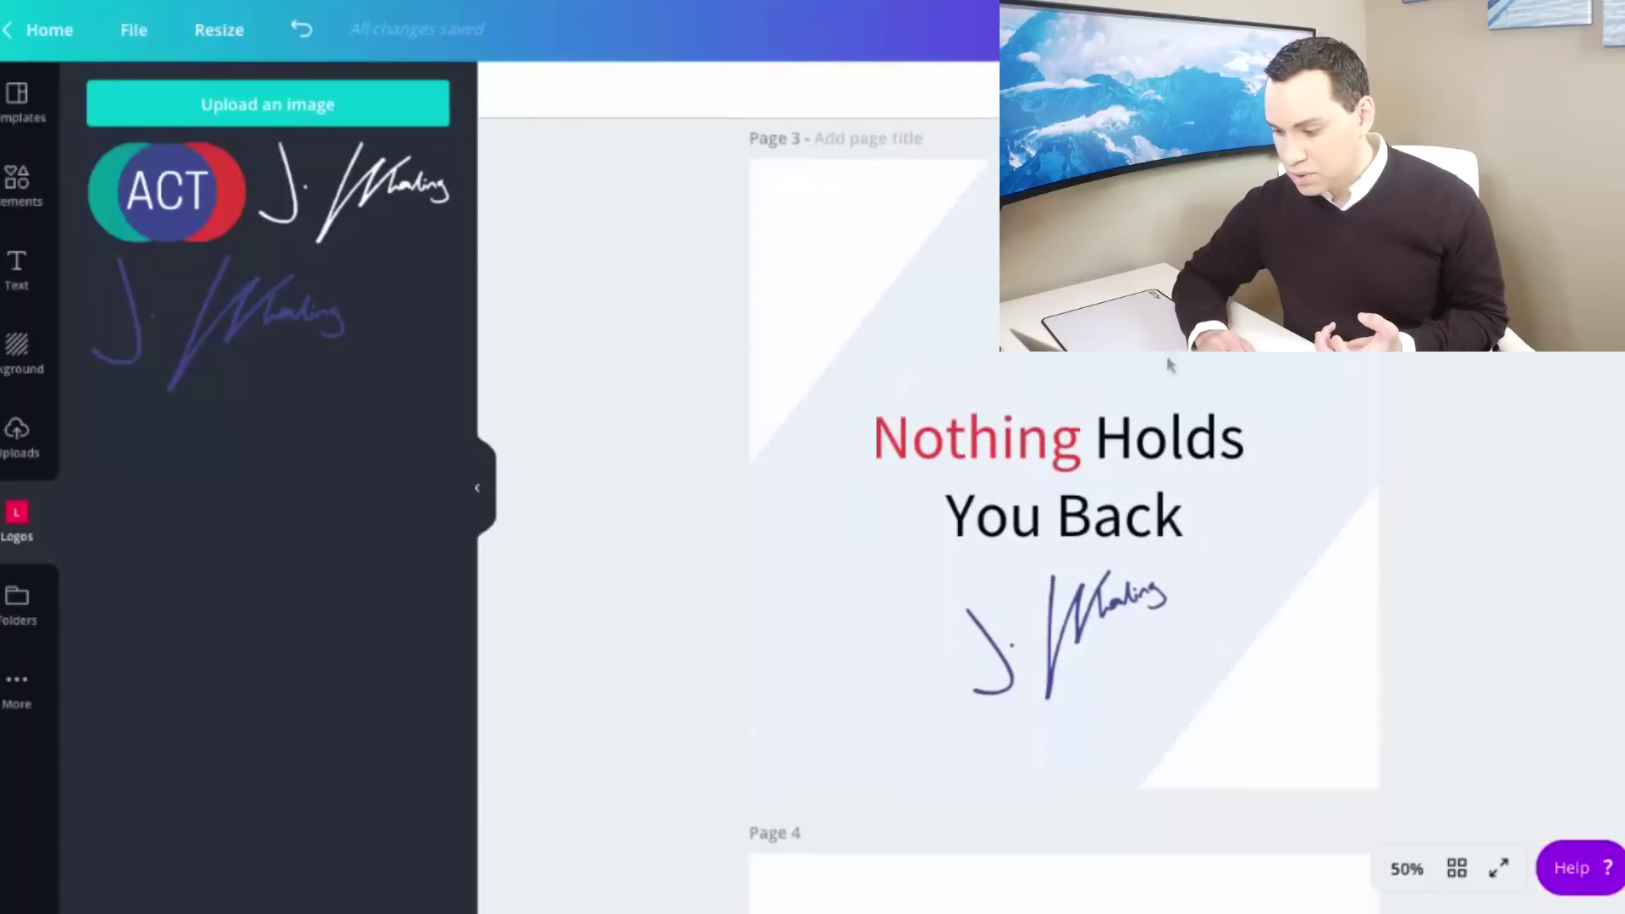
key("Delete")
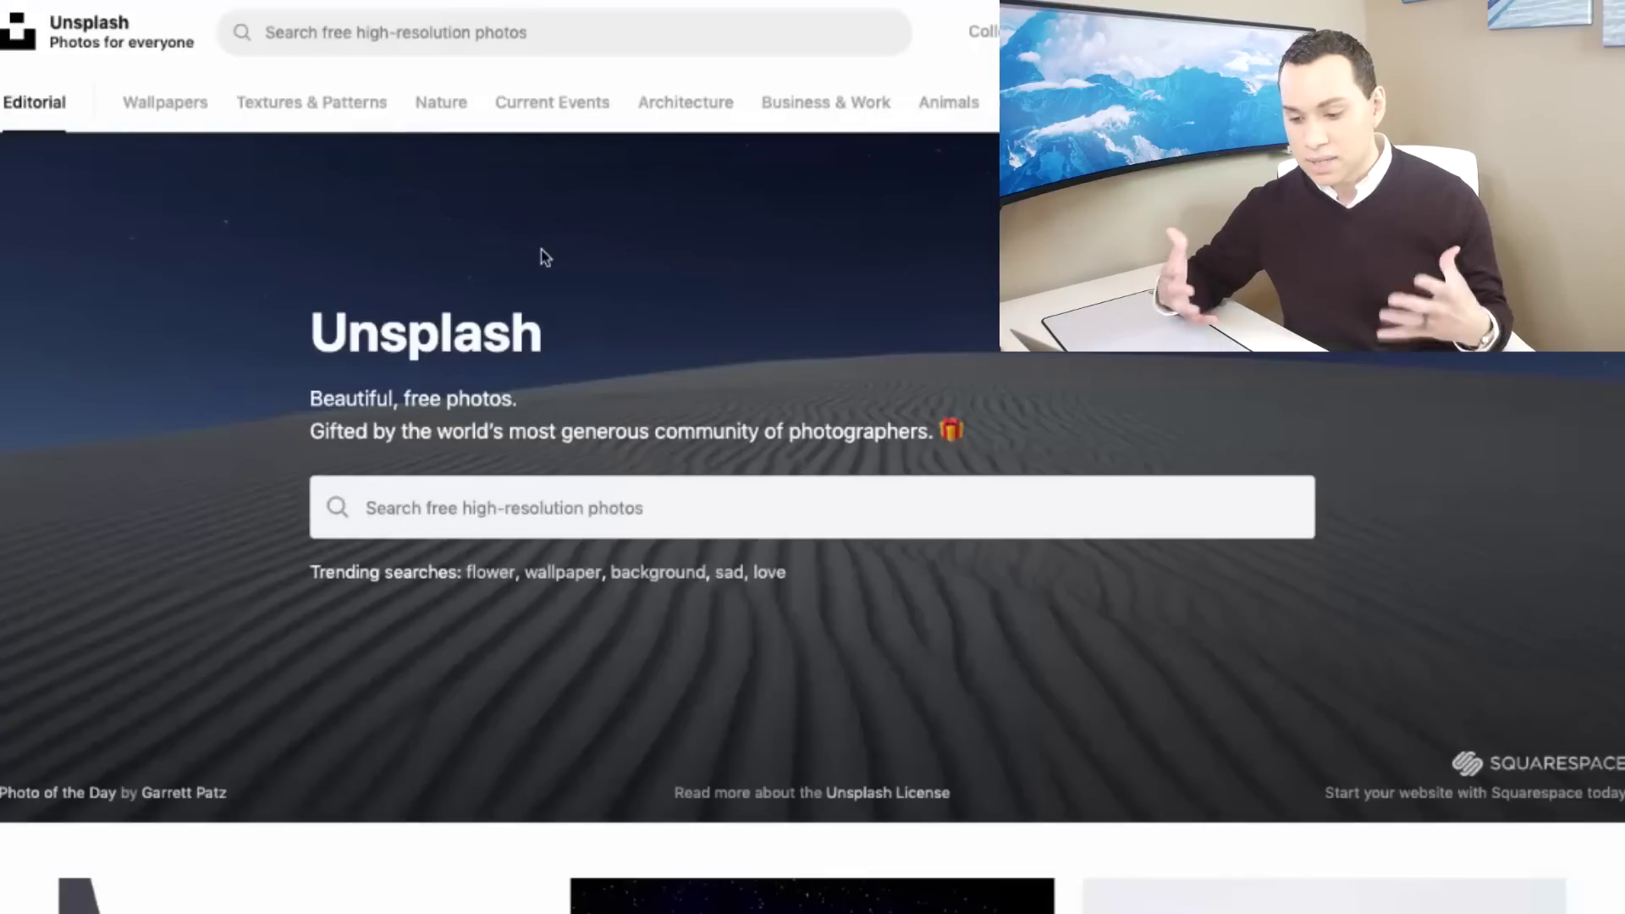
Search Unsplash for "boxing" and download the black-and-white photo of the man kicking a heavy bag.
left_click(600, 501)
type("boxing")
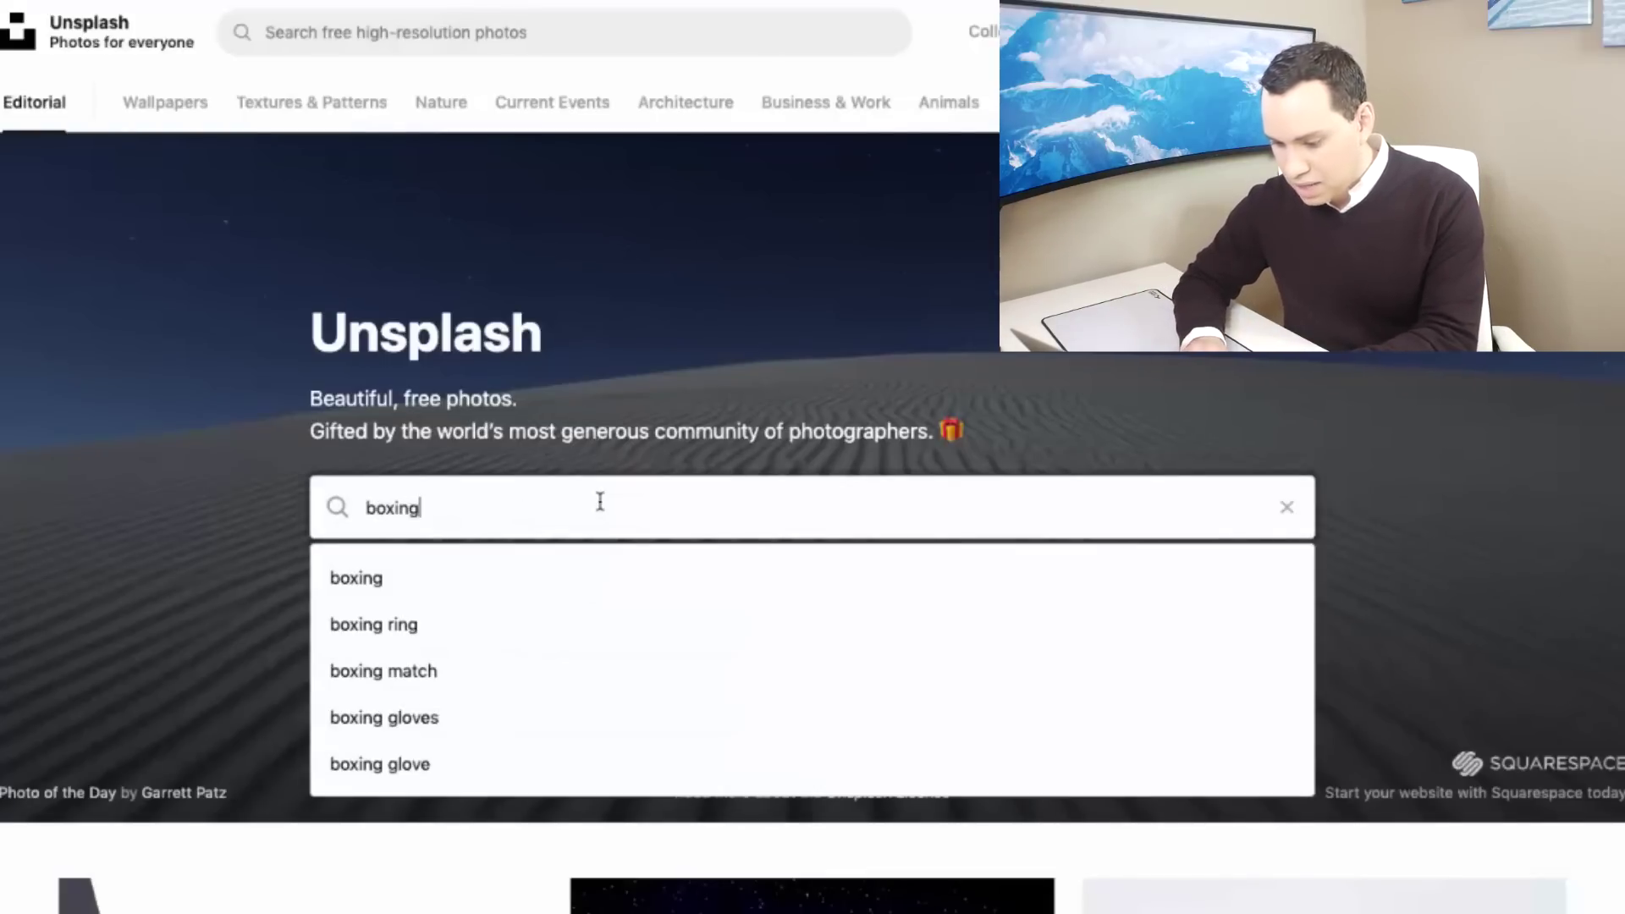
key("Return")
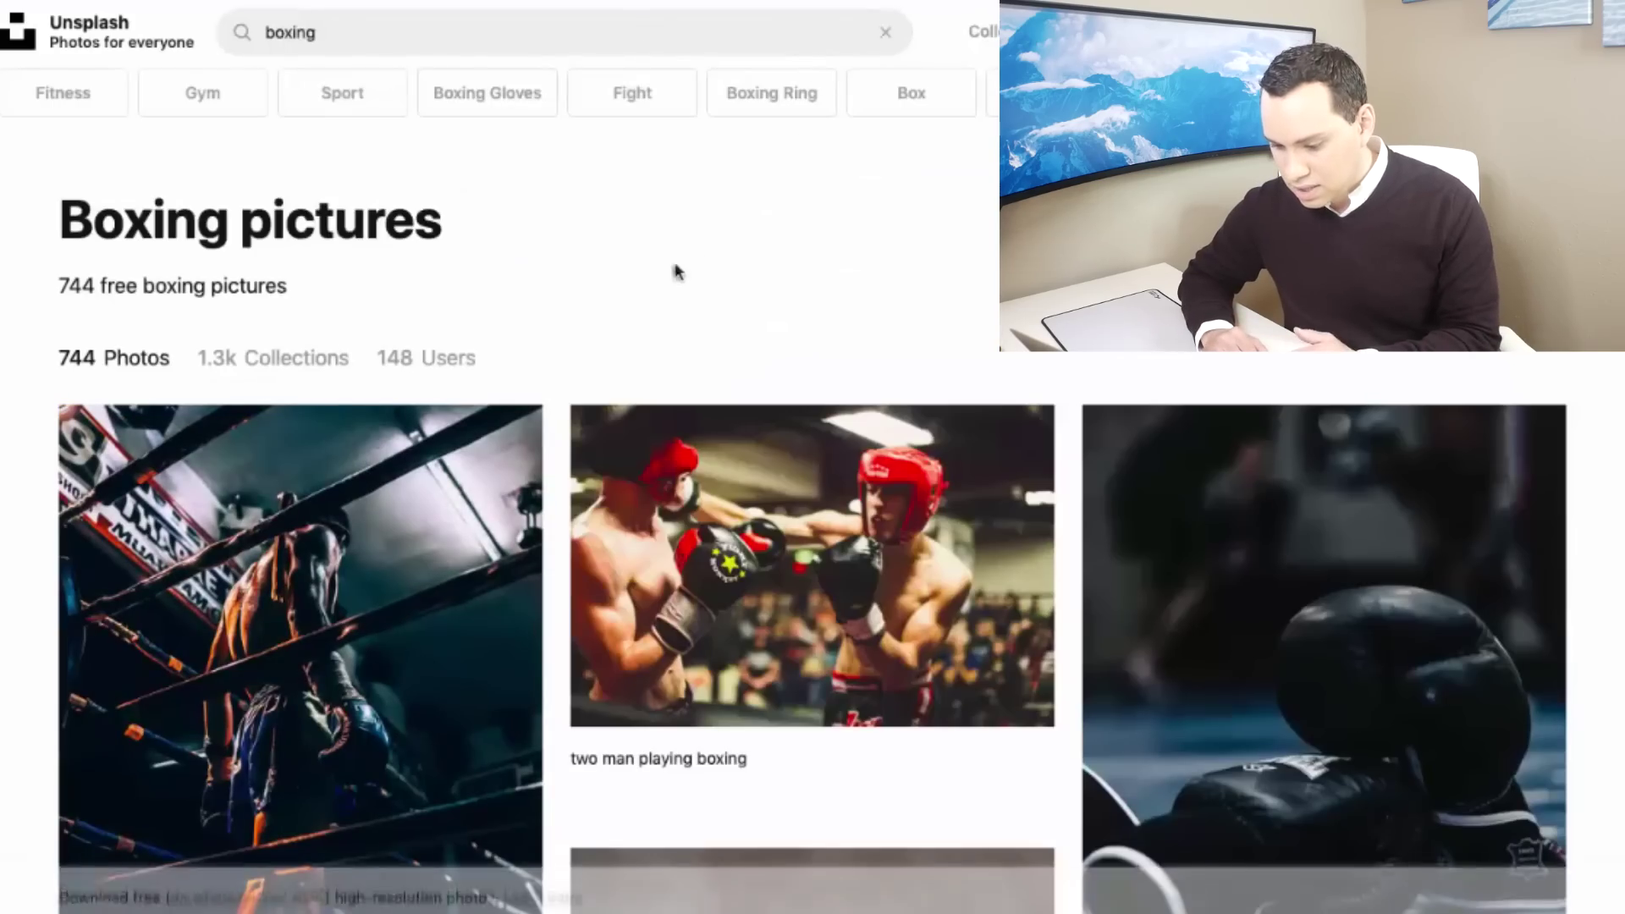
scroll(1598, 319, "down", 10)
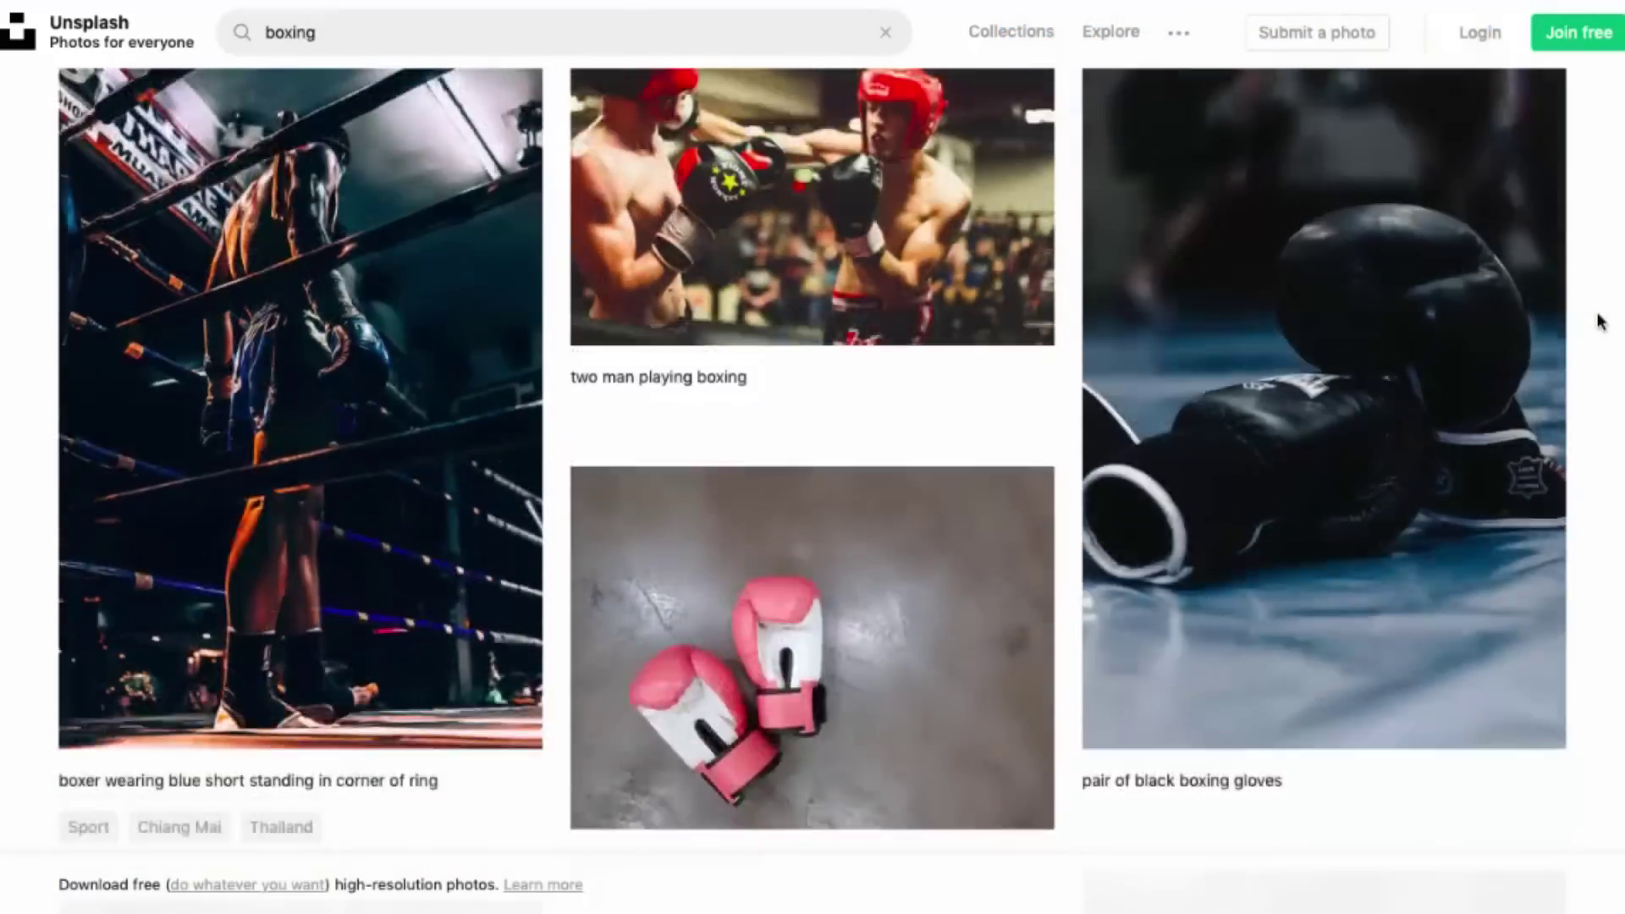
scroll(1597, 319, "down", 10)
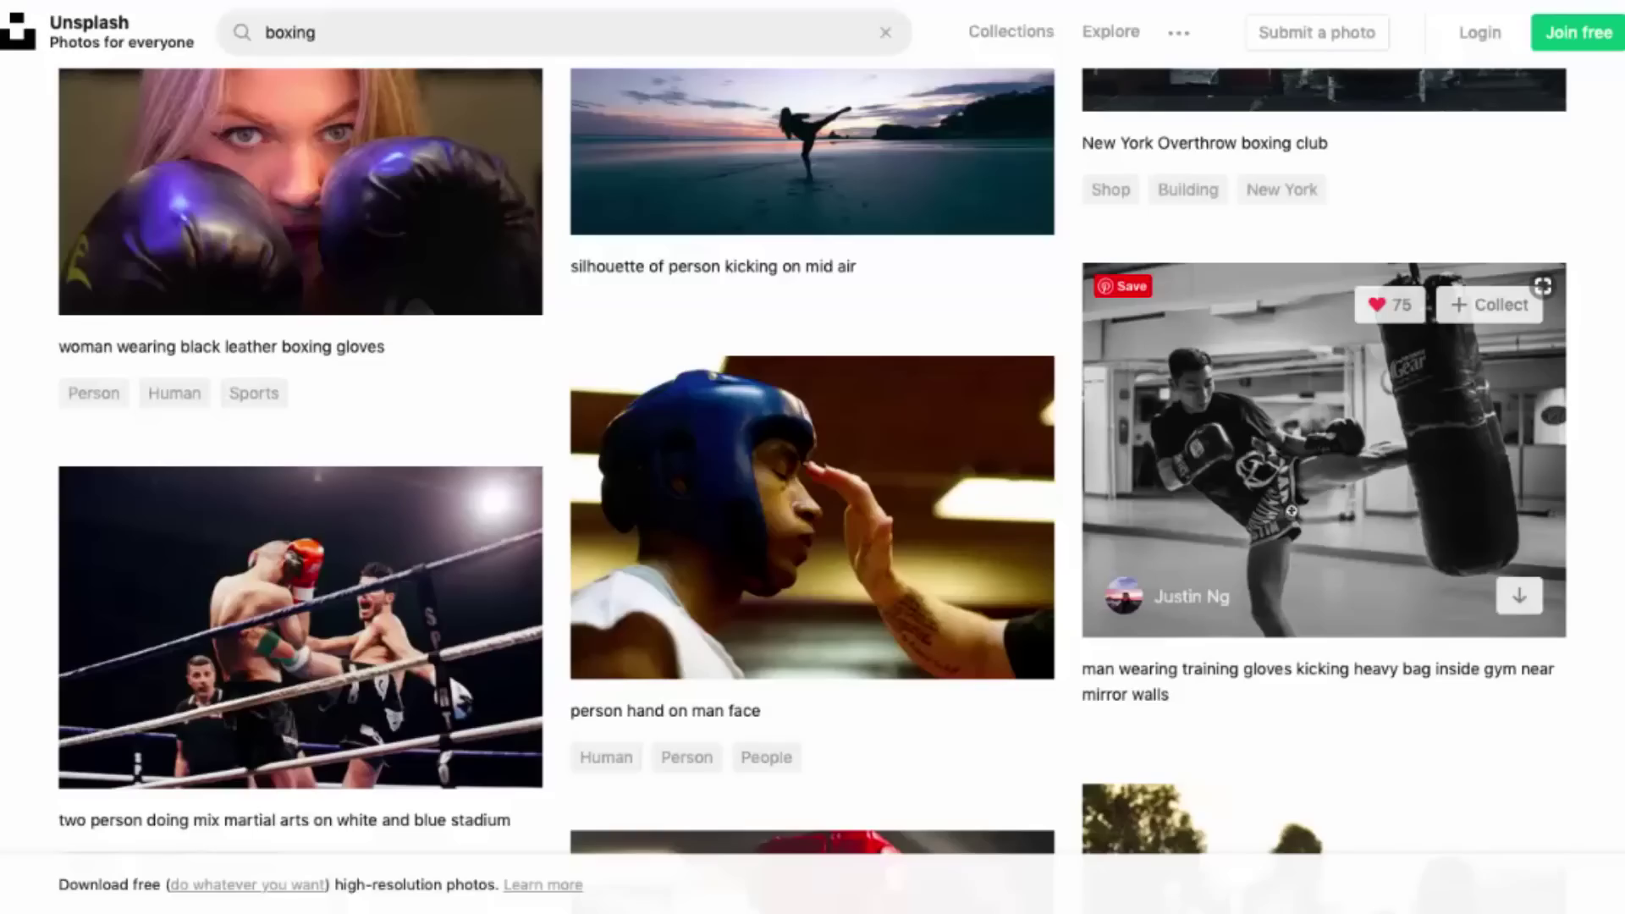
left_click(1295, 506)
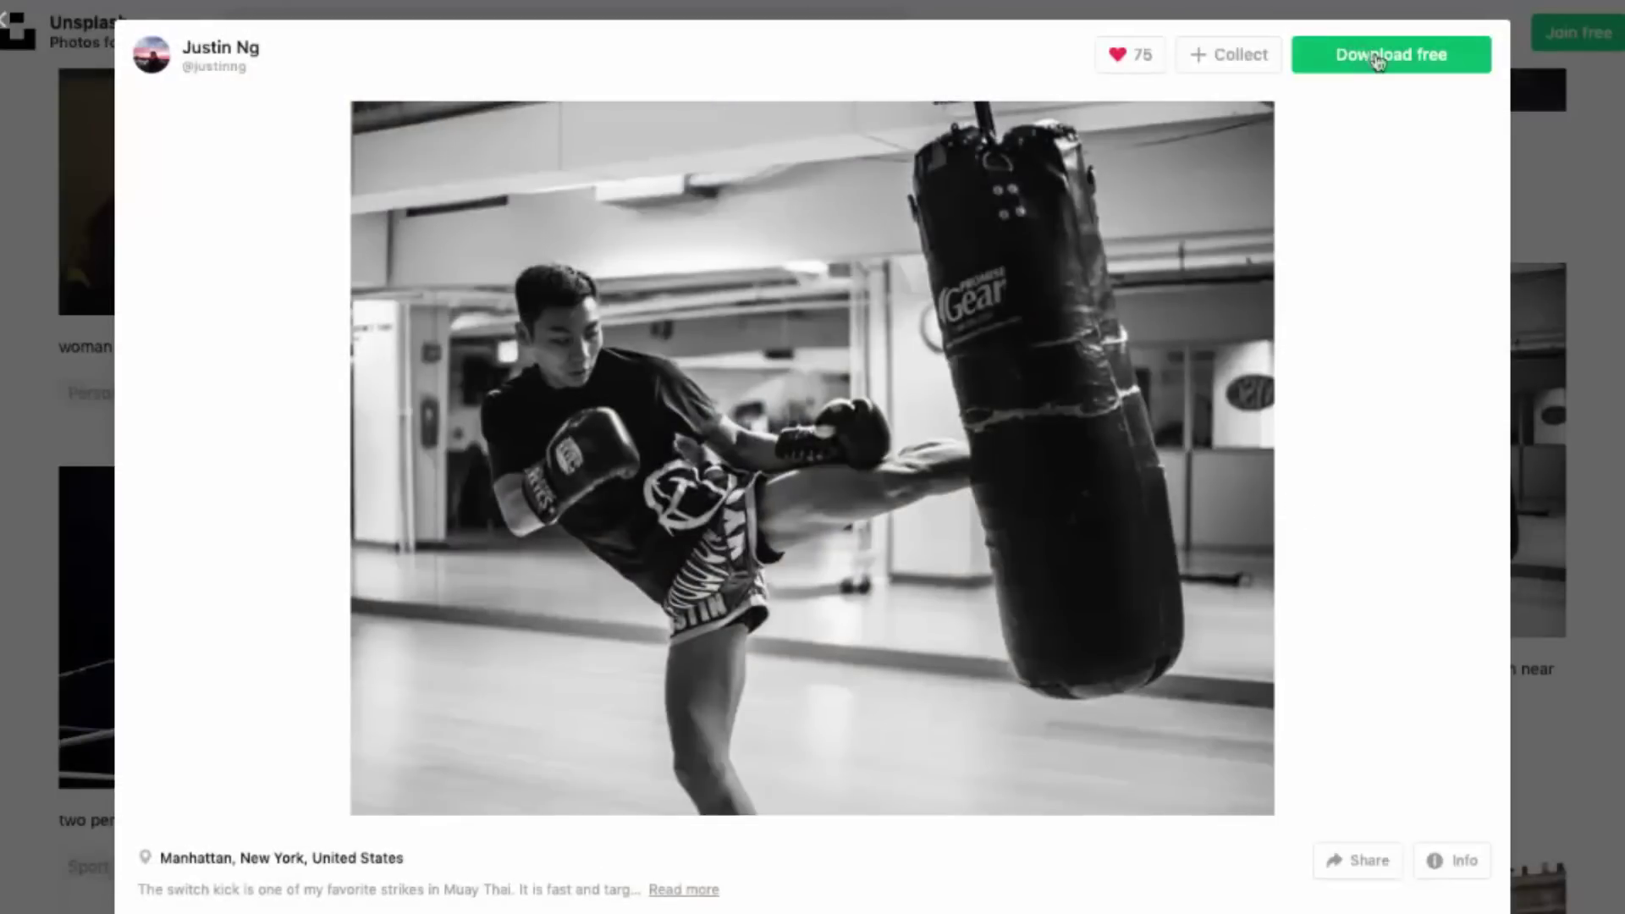
left_click(1384, 56)
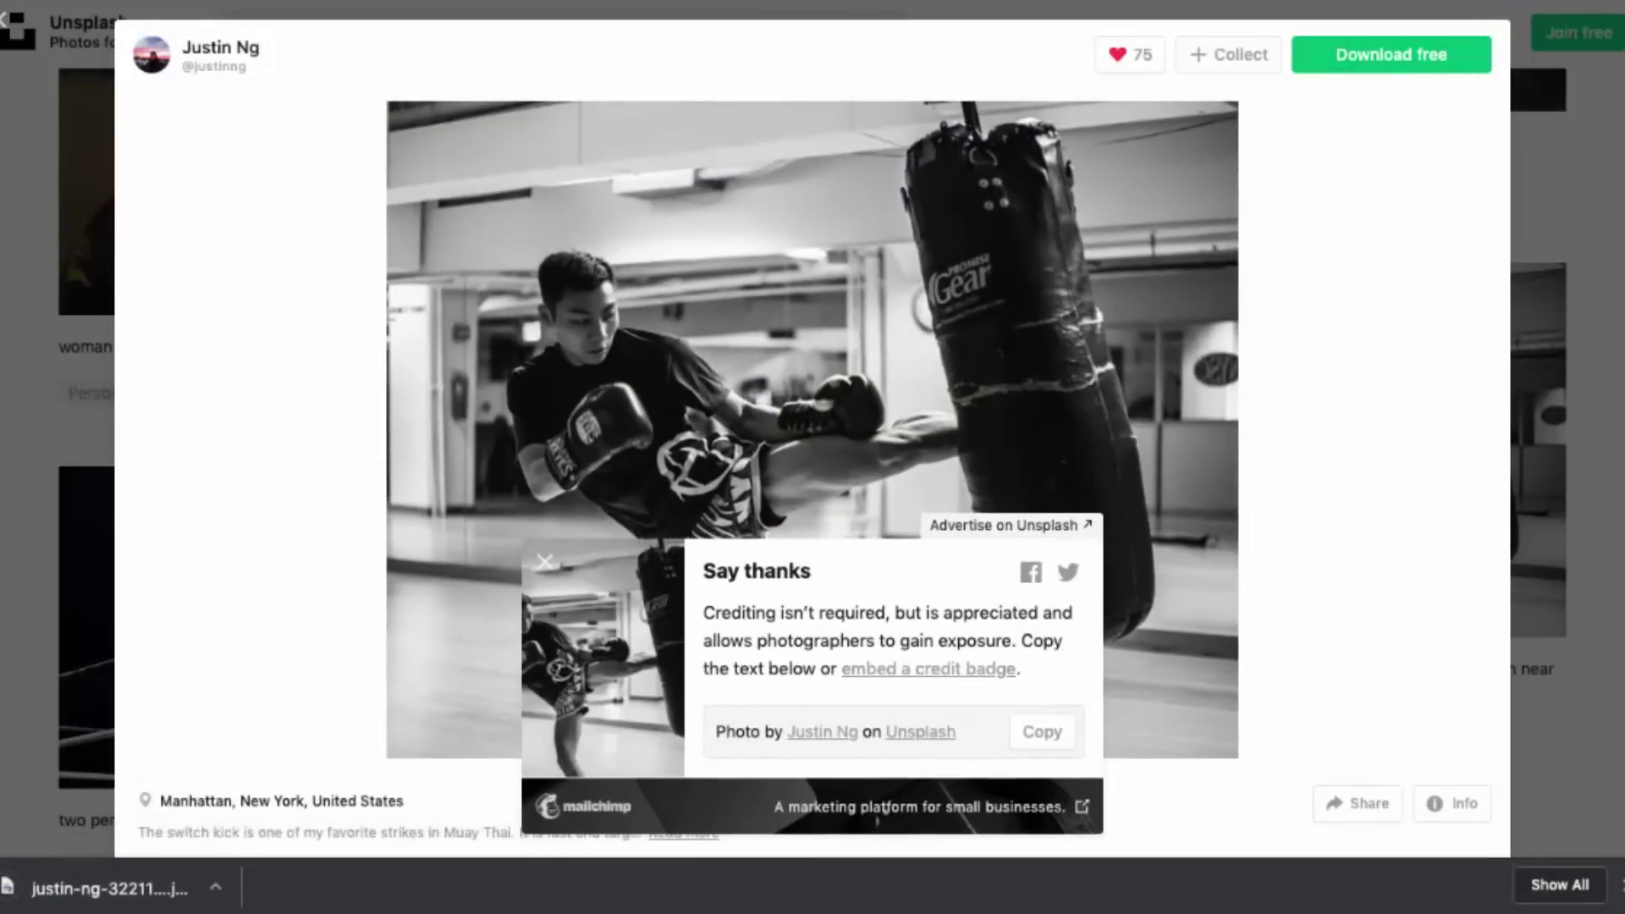
Switch back to Canva, upload the downloaded kicking photo and place it in the upper-left corner of page 3.
key("ctrl+Tab")
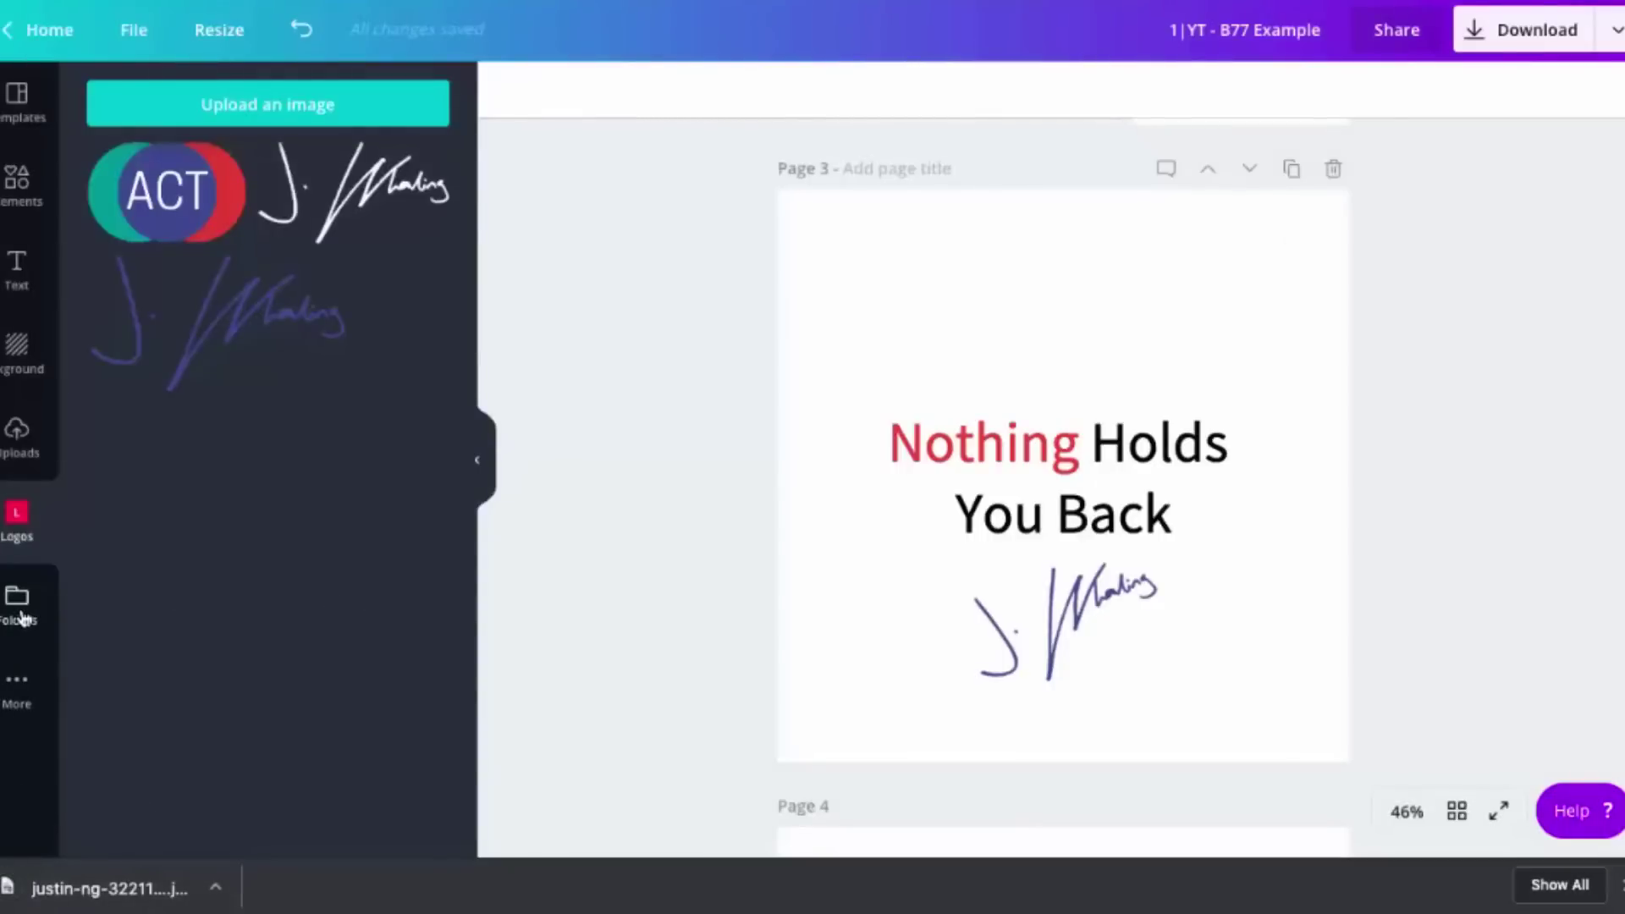
left_click(21, 618)
left_click_drag(110, 893, 265, 364)
mouse_move(654, 280)
left_mouse_down()
mouse_move(1046, 468)
mouse_move(870, 235)
left_mouse_up()
left_click_drag(1007, 309, 997, 308)
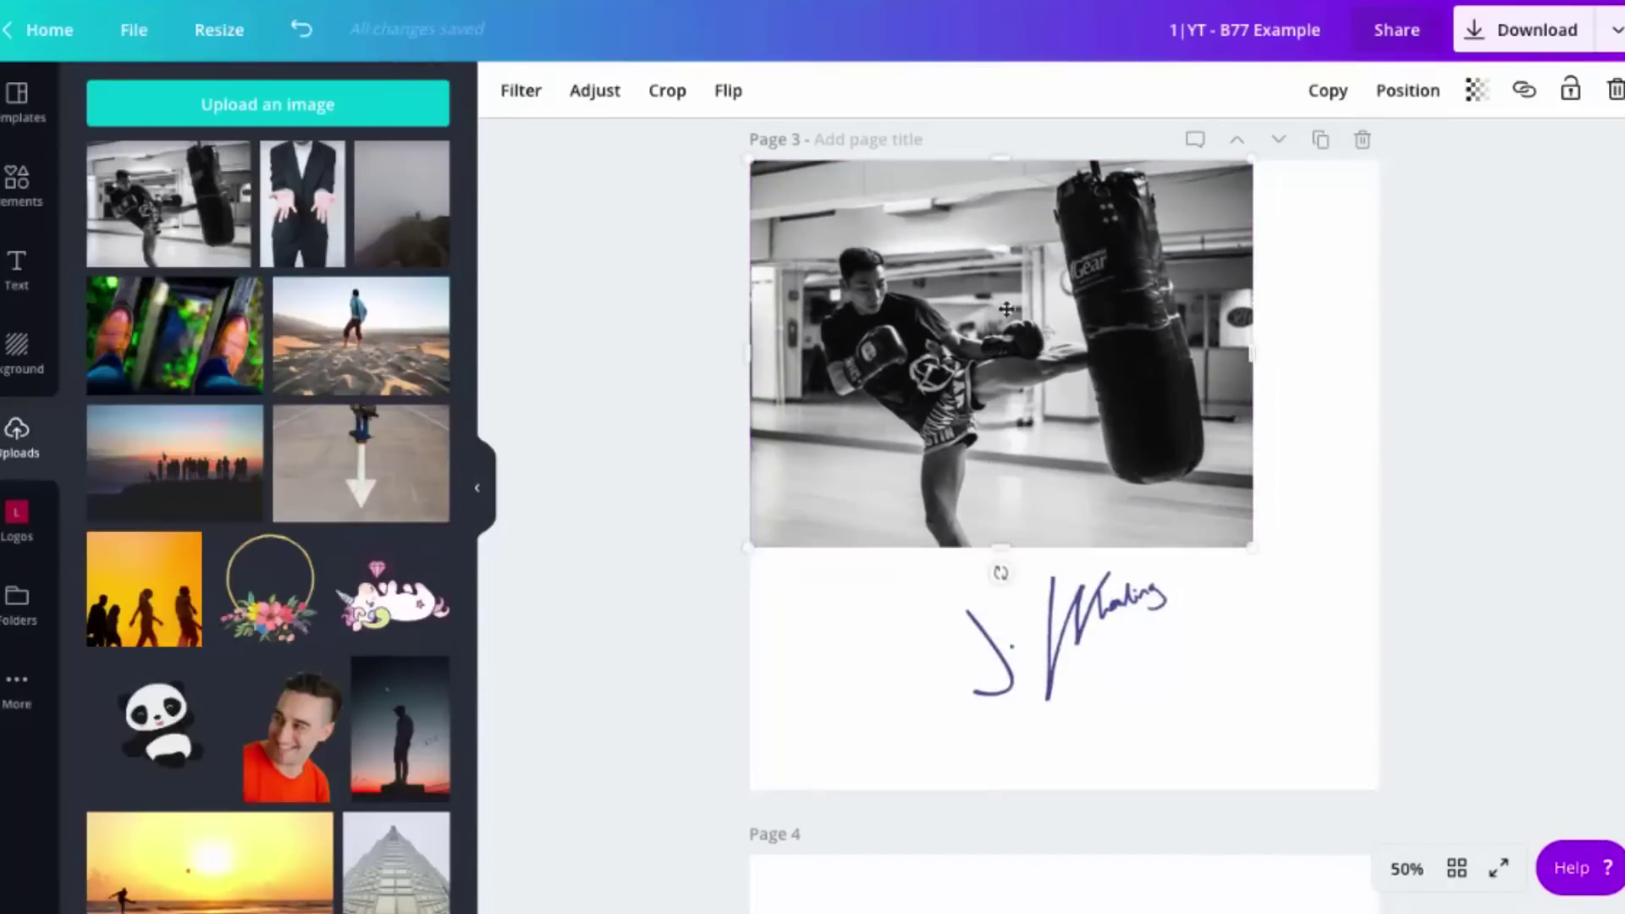
Enlarge the photo to cover page 3 with both man and bag in frame, and send it behind the quote and signature.
left_click_drag(1261, 552, 1563, 779)
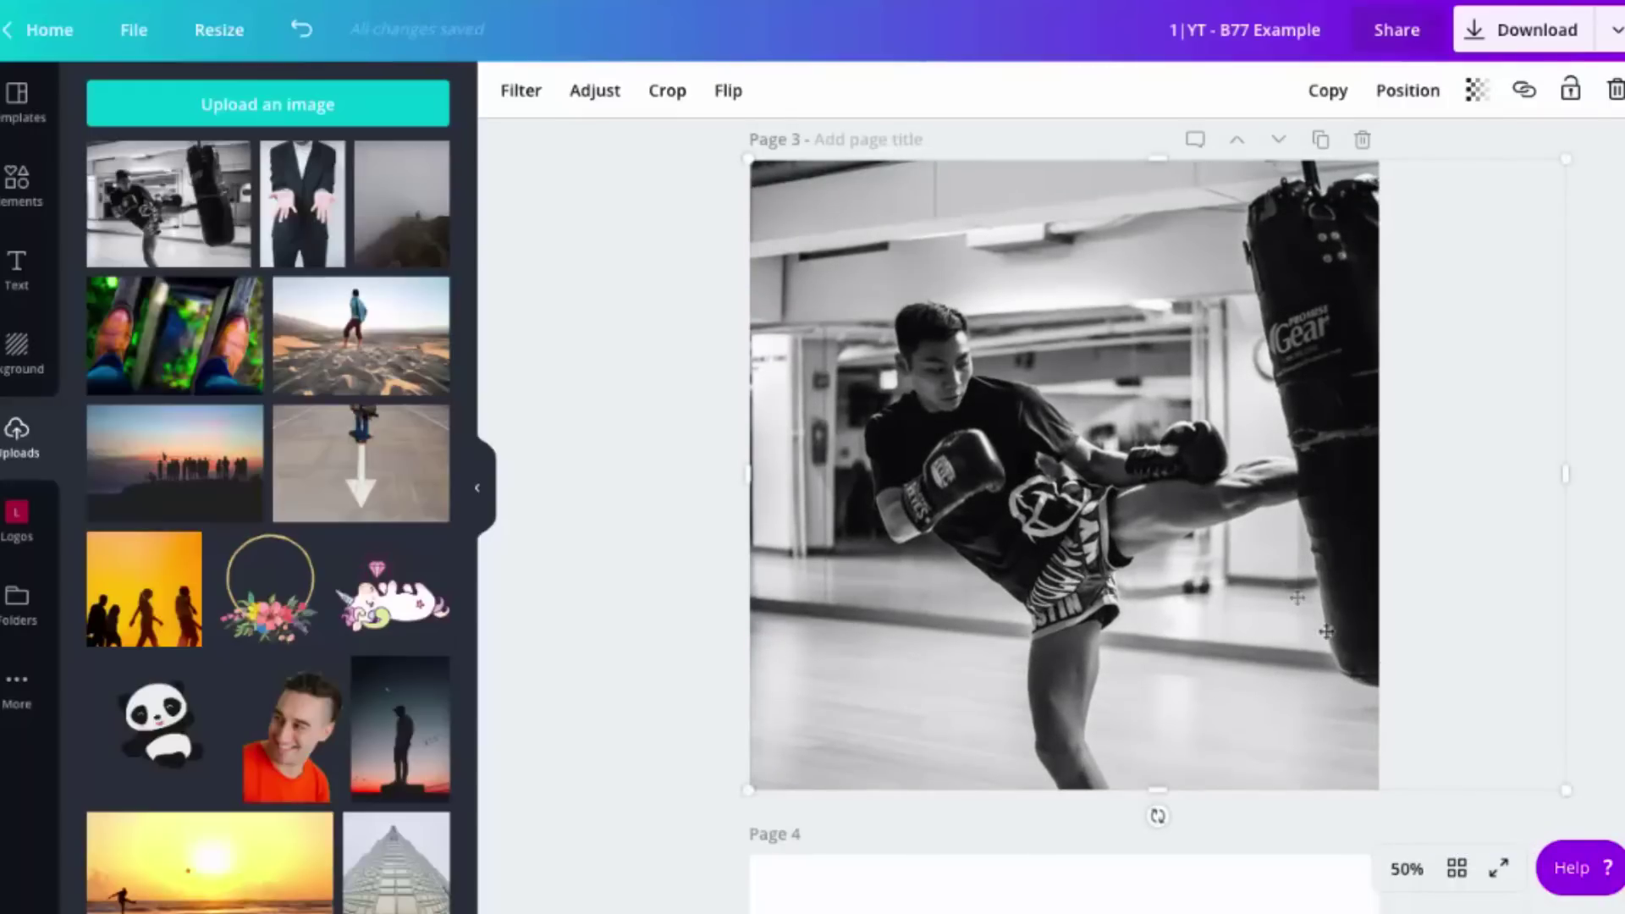
left_click_drag(1279, 570, 1187, 571)
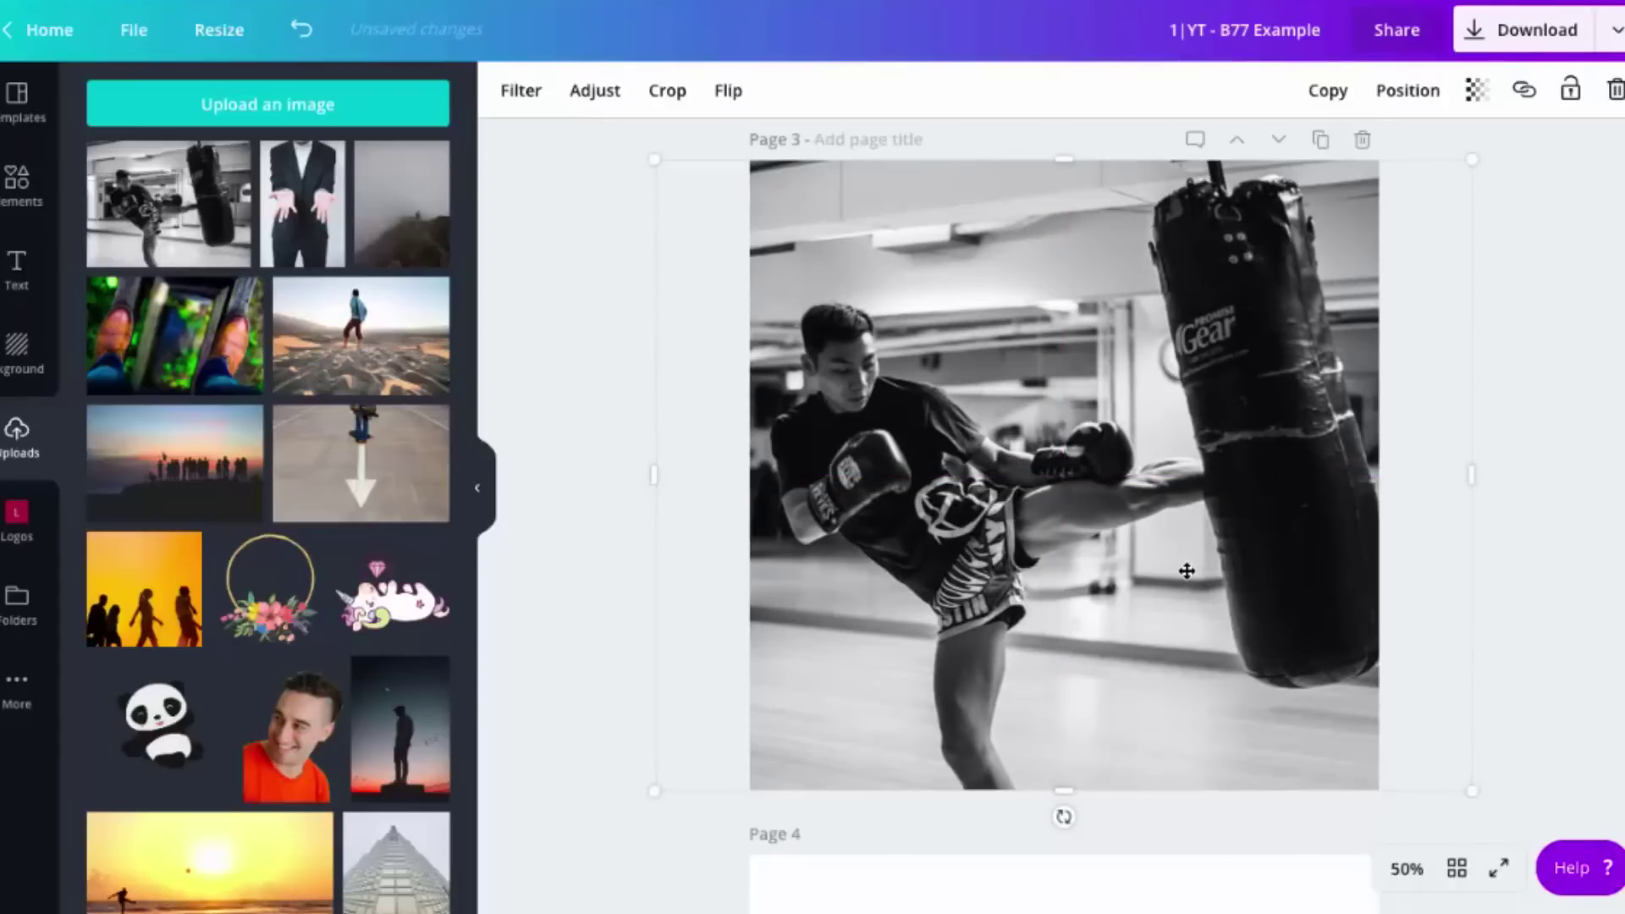
left_click(1398, 93)
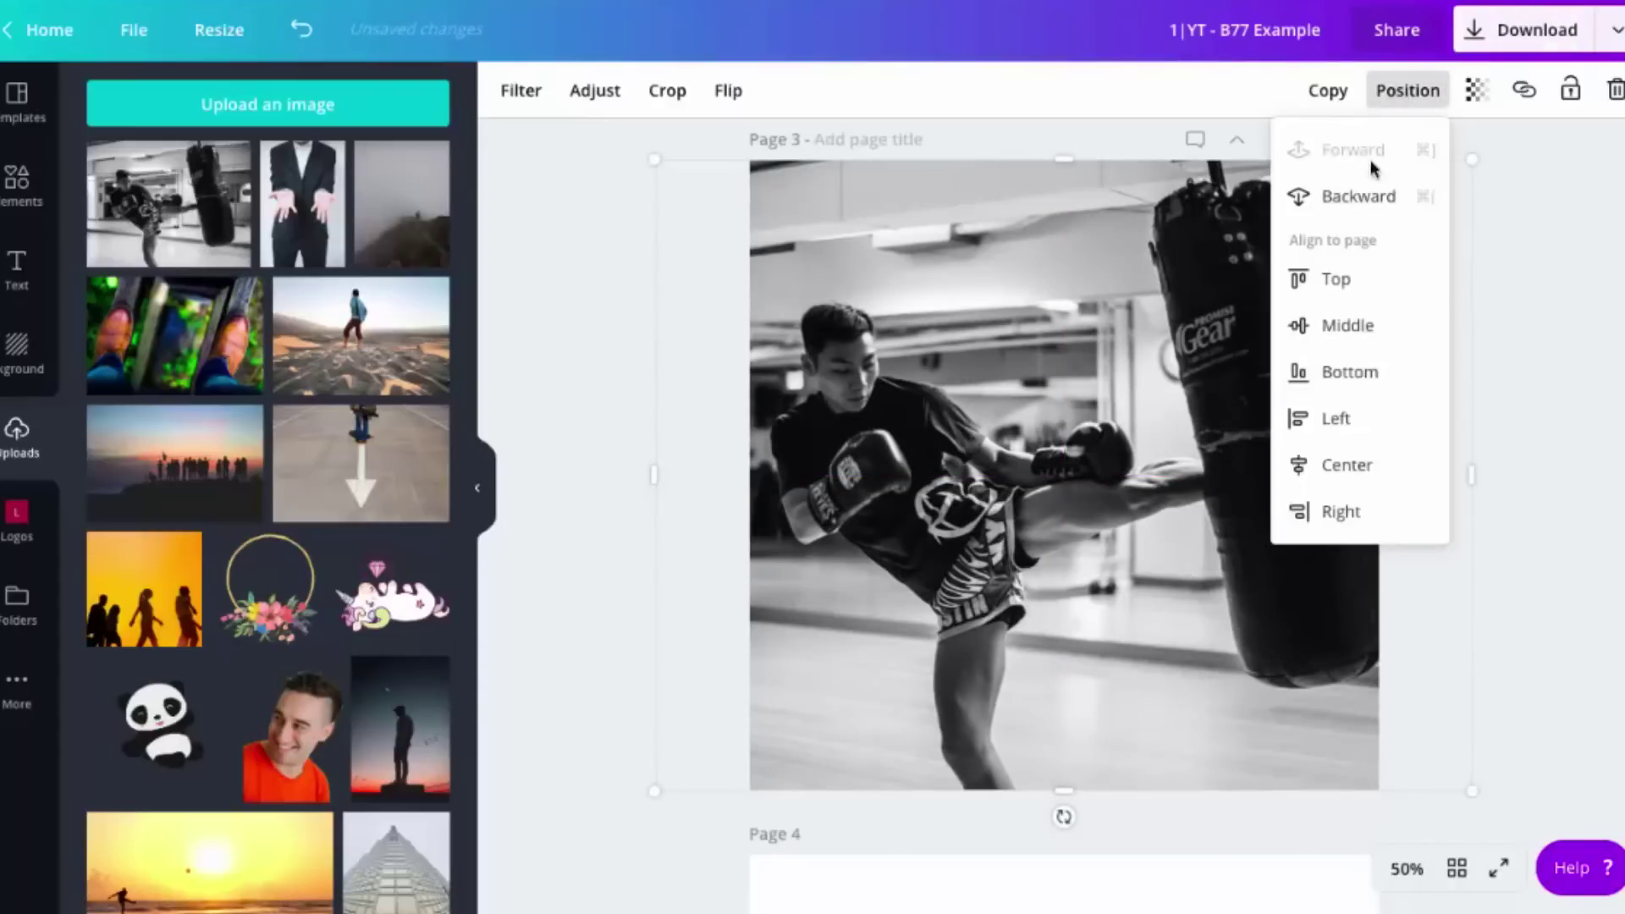
left_click(1374, 193)
left_click(1374, 194)
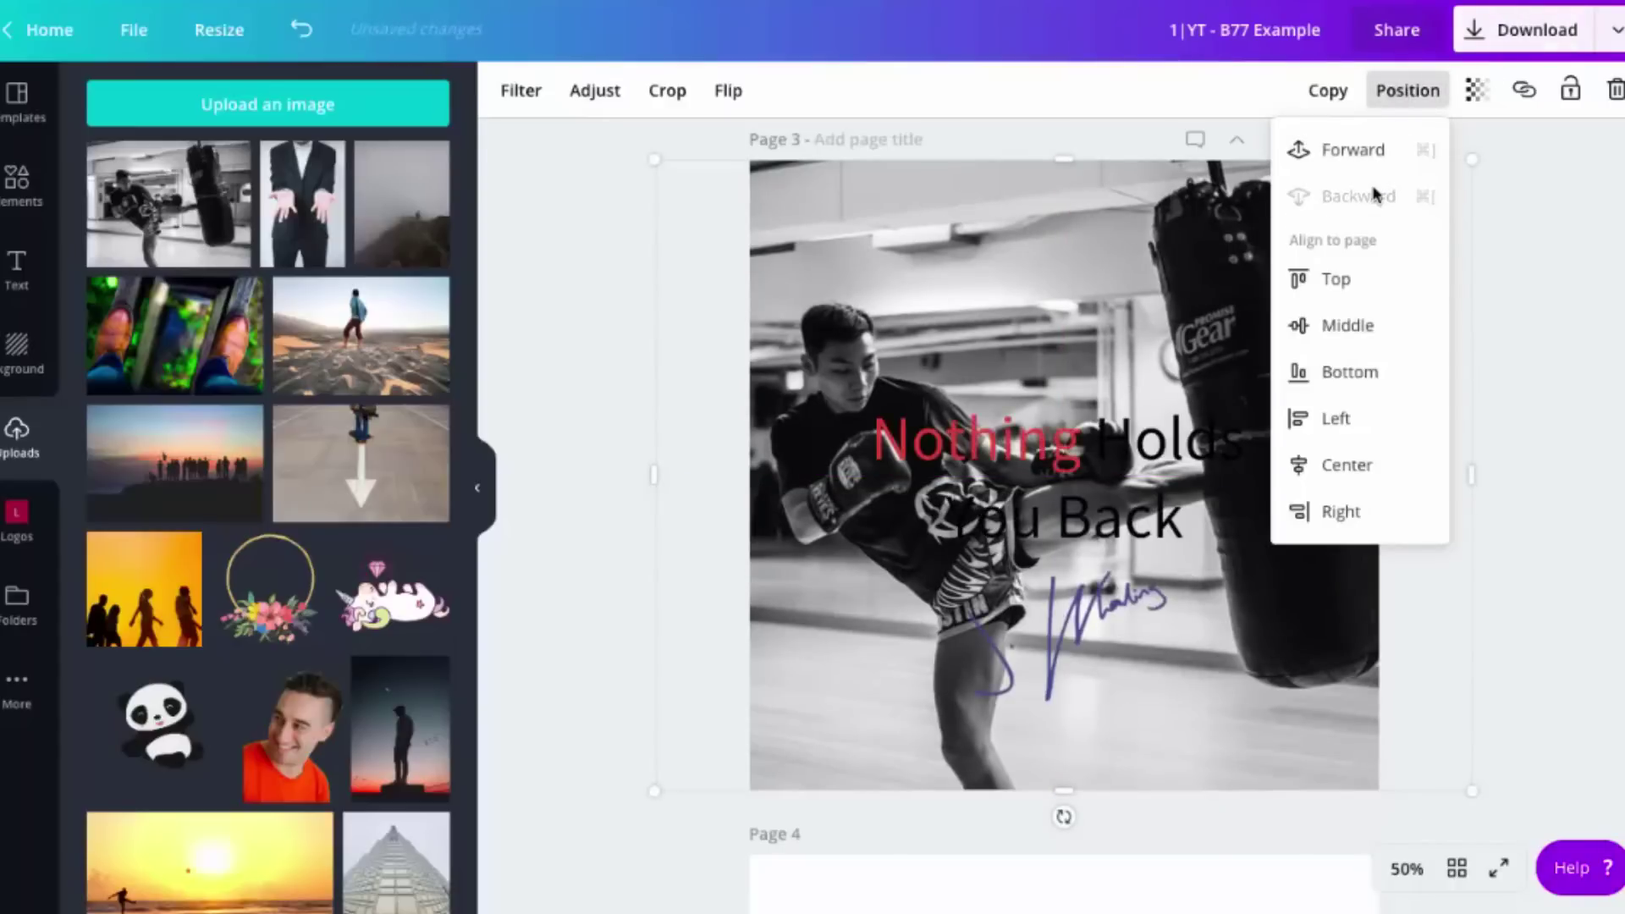
left_click(572, 388)
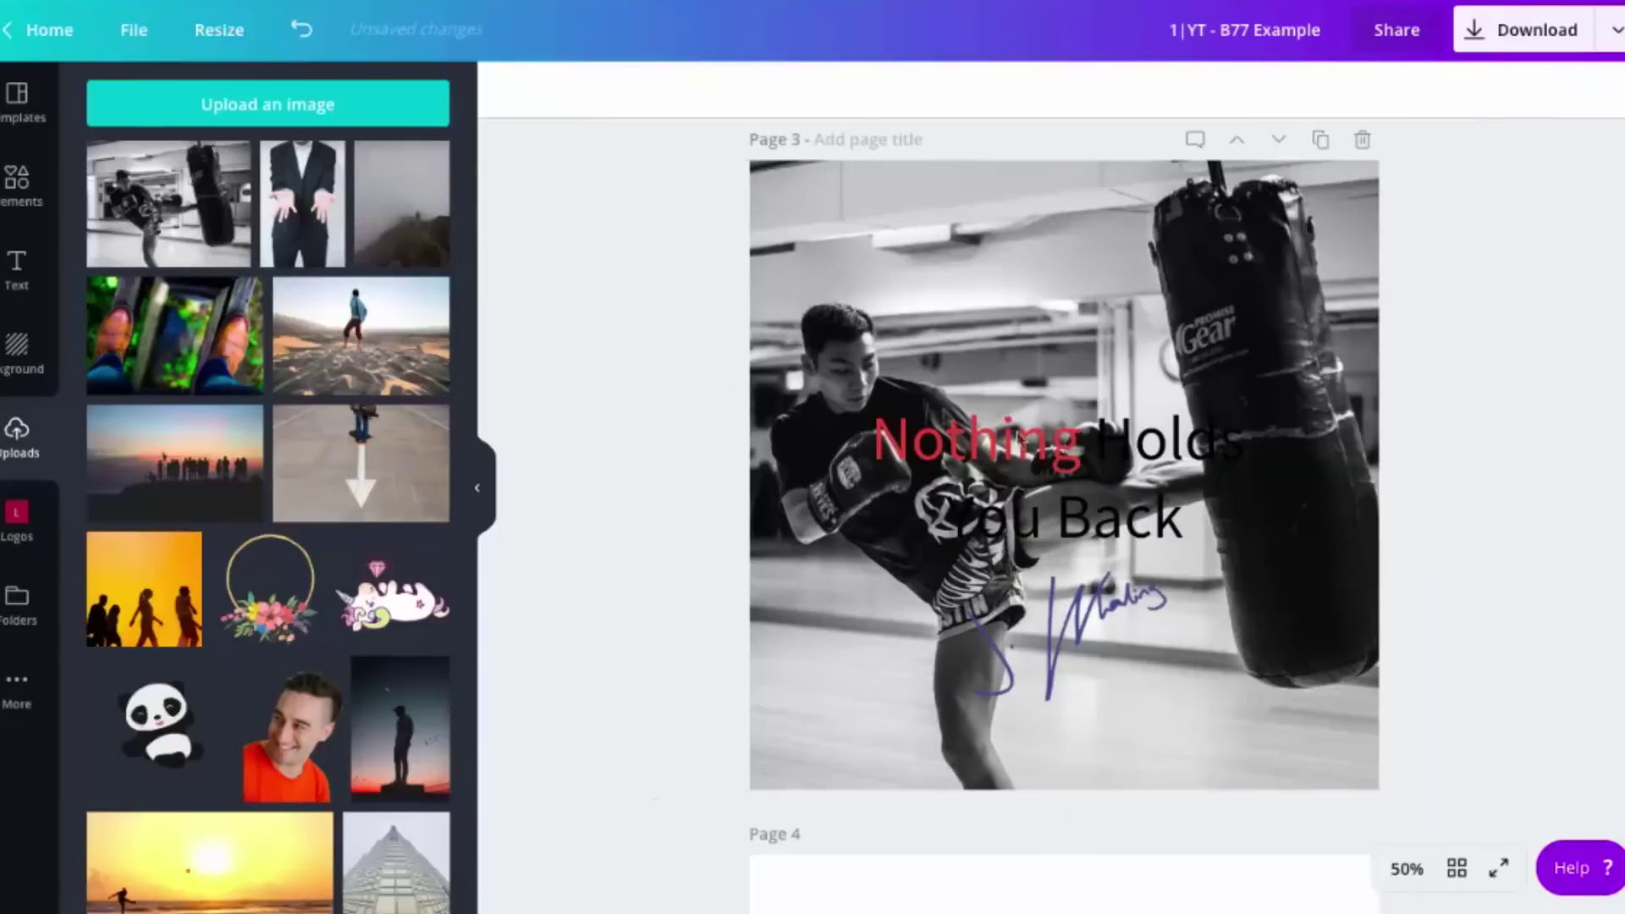
Colour the whole quote on page 3 white and toggle its bold style.
double_click(1068, 453)
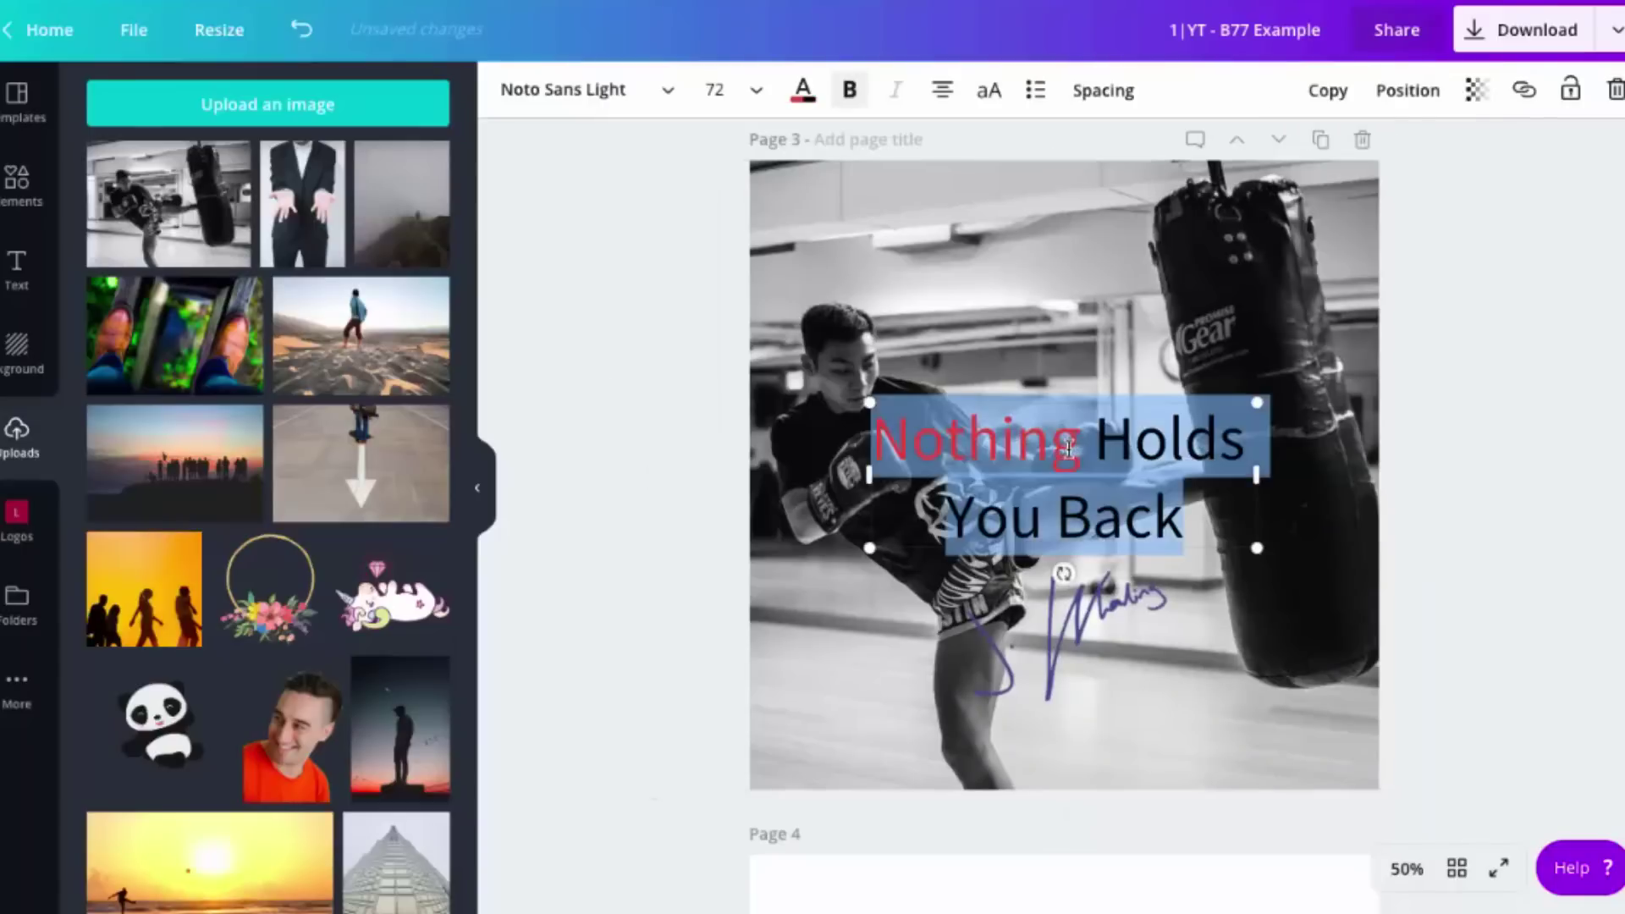
left_click(802, 92)
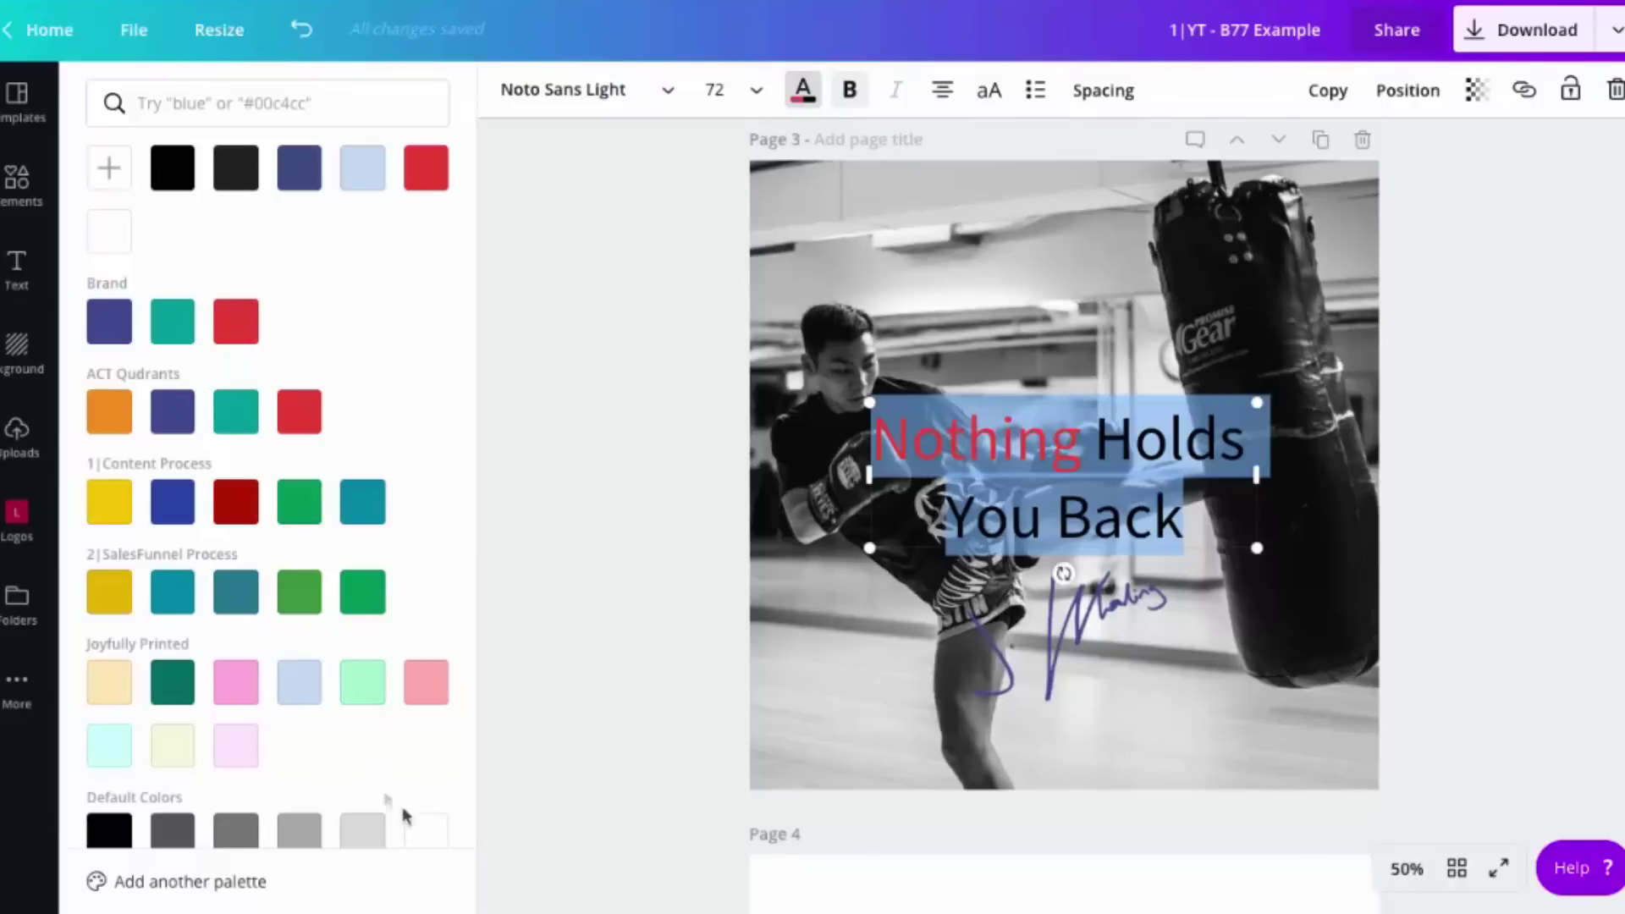
left_click(428, 838)
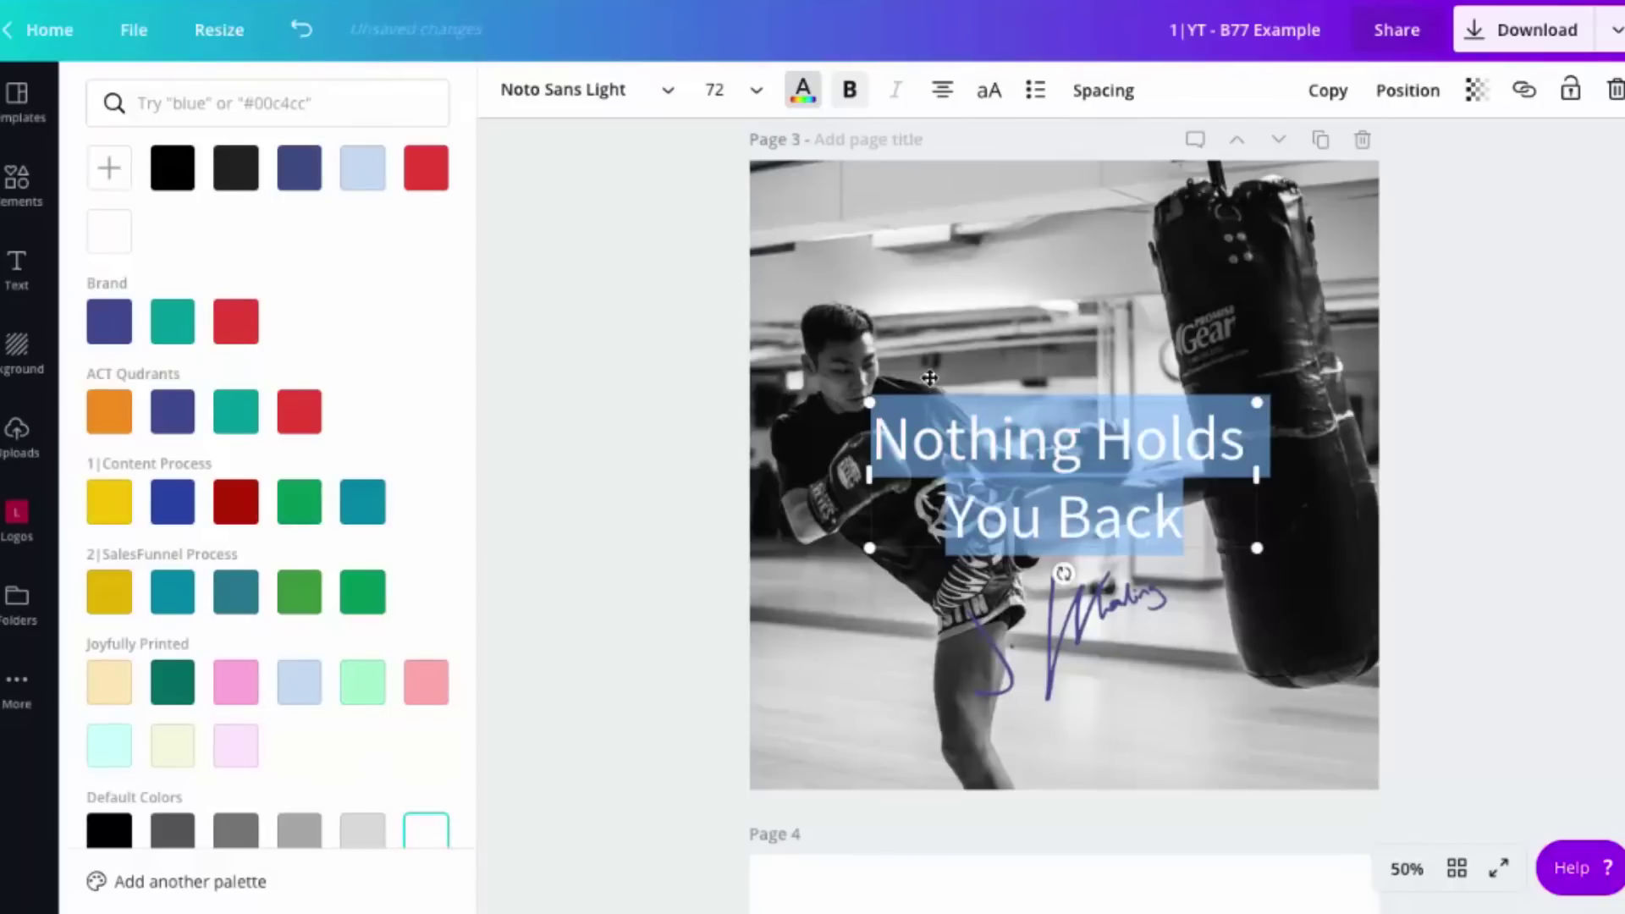
left_click(849, 92)
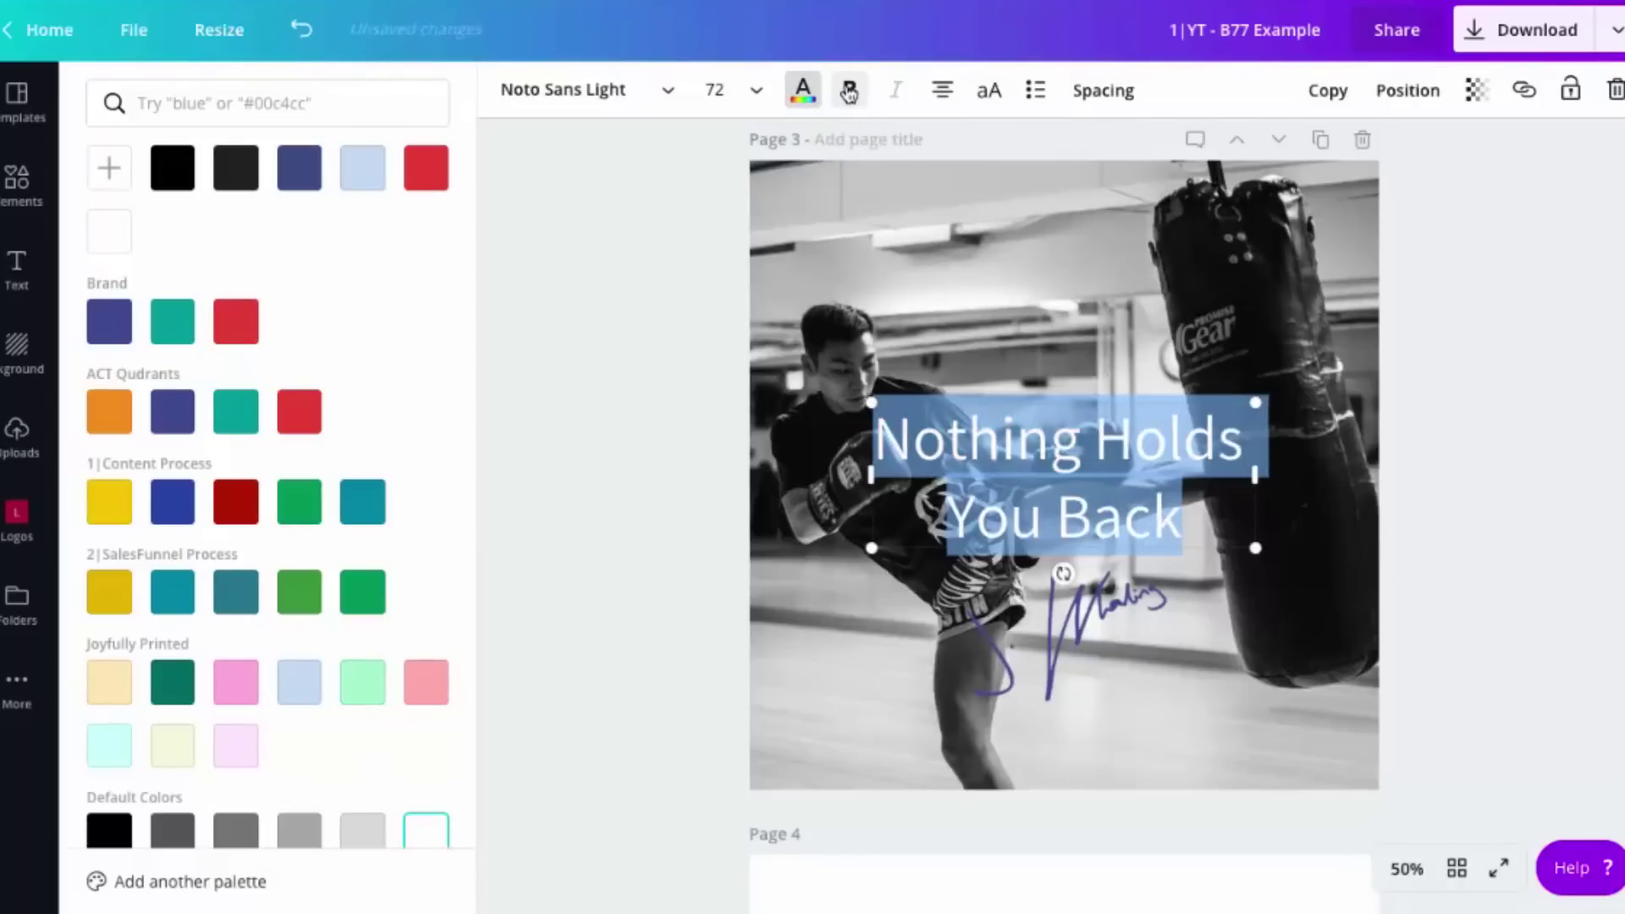
Examine the recommended fonts on page 1, the page 2 design and the font settings of the page 3 quote.
scroll(983, 403, "up", 15)
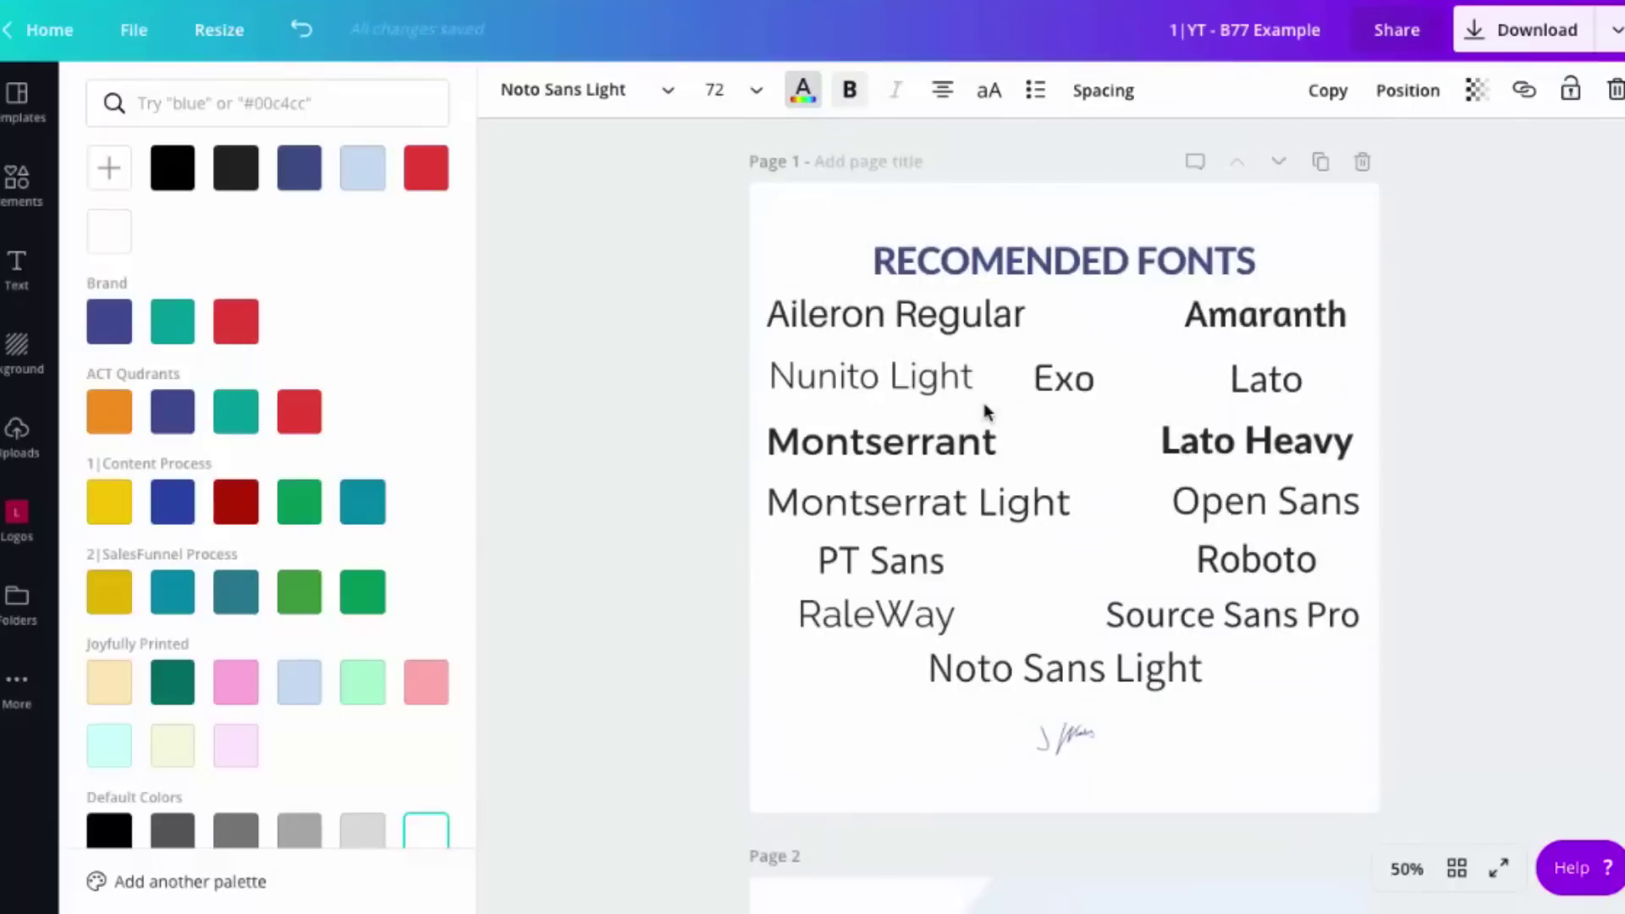
scroll(1229, 440, "down", 12)
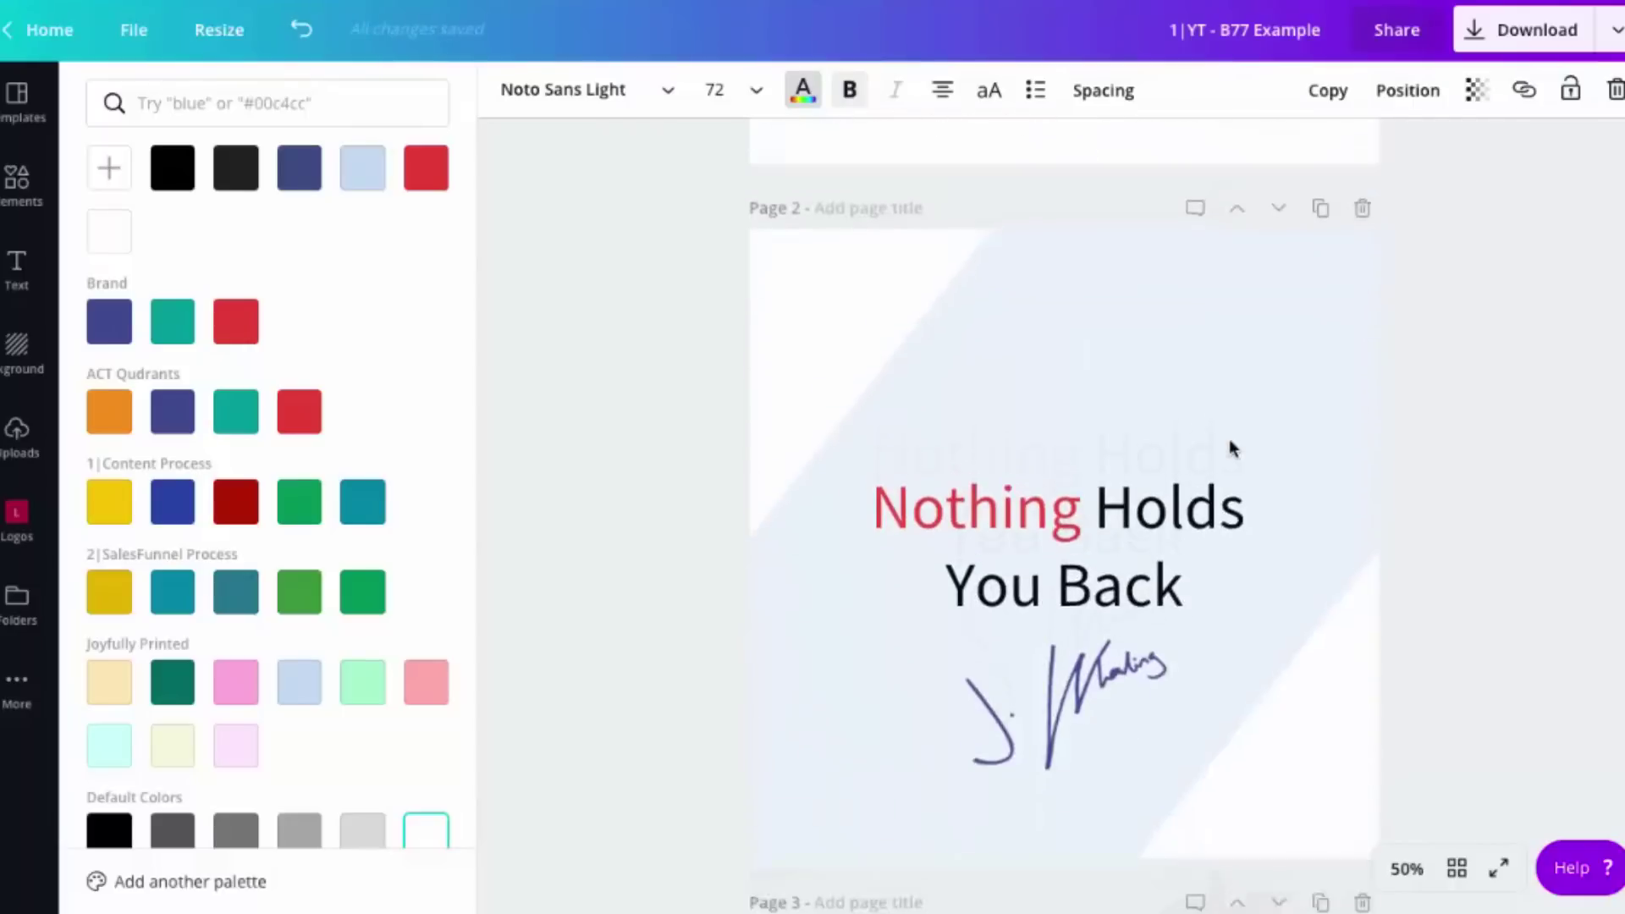
scroll(1229, 438, "down", 3)
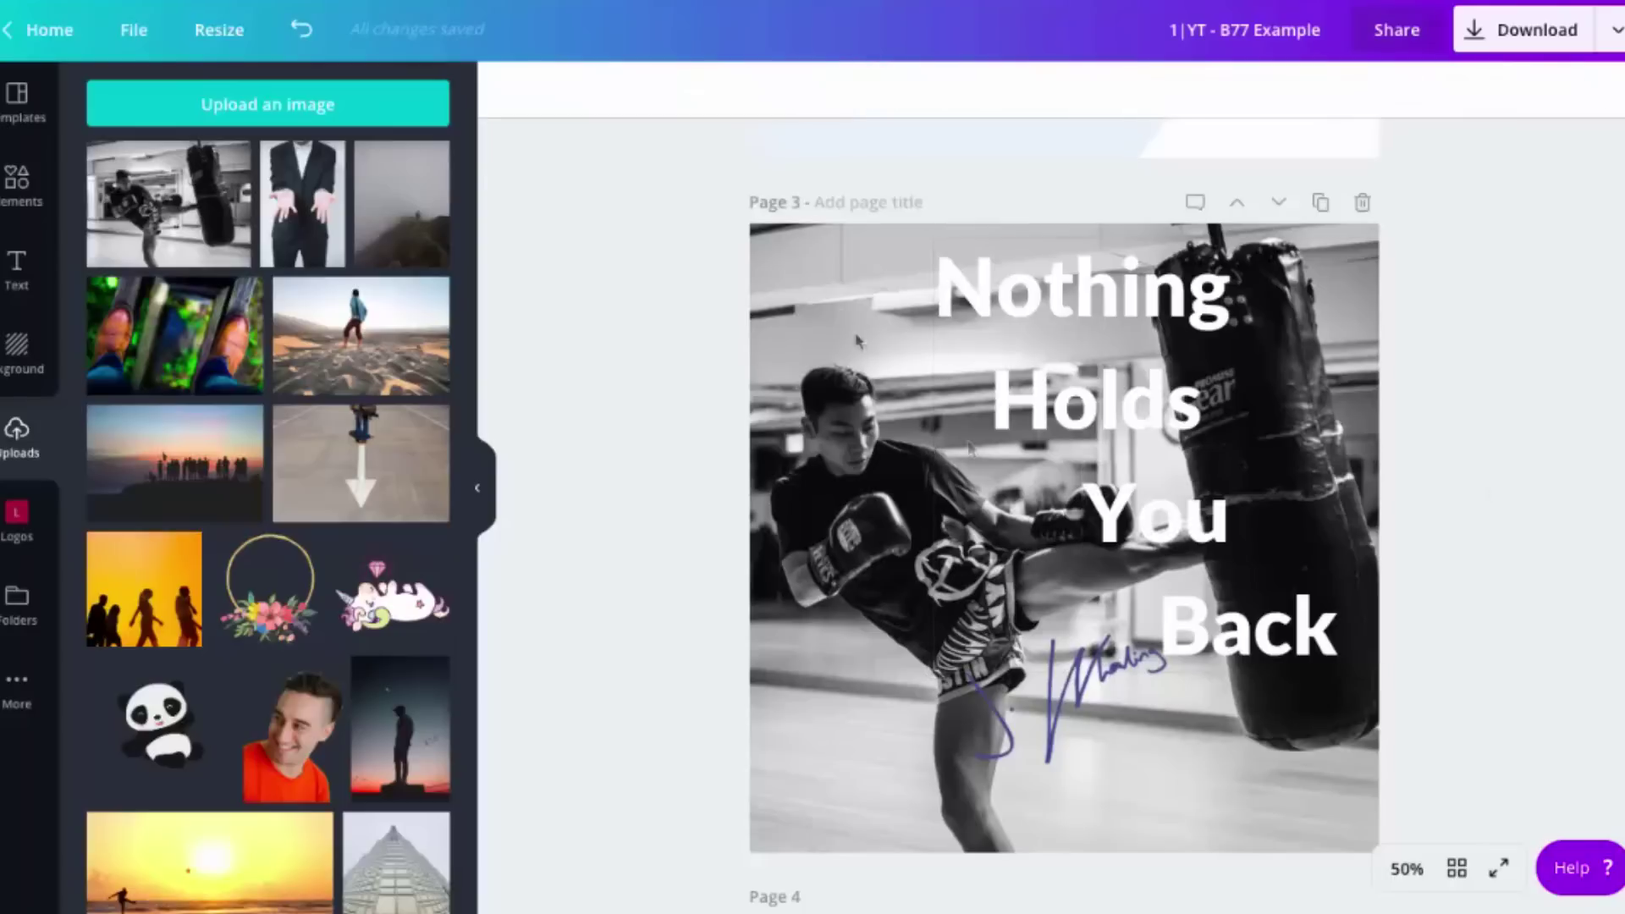
left_click(1052, 319)
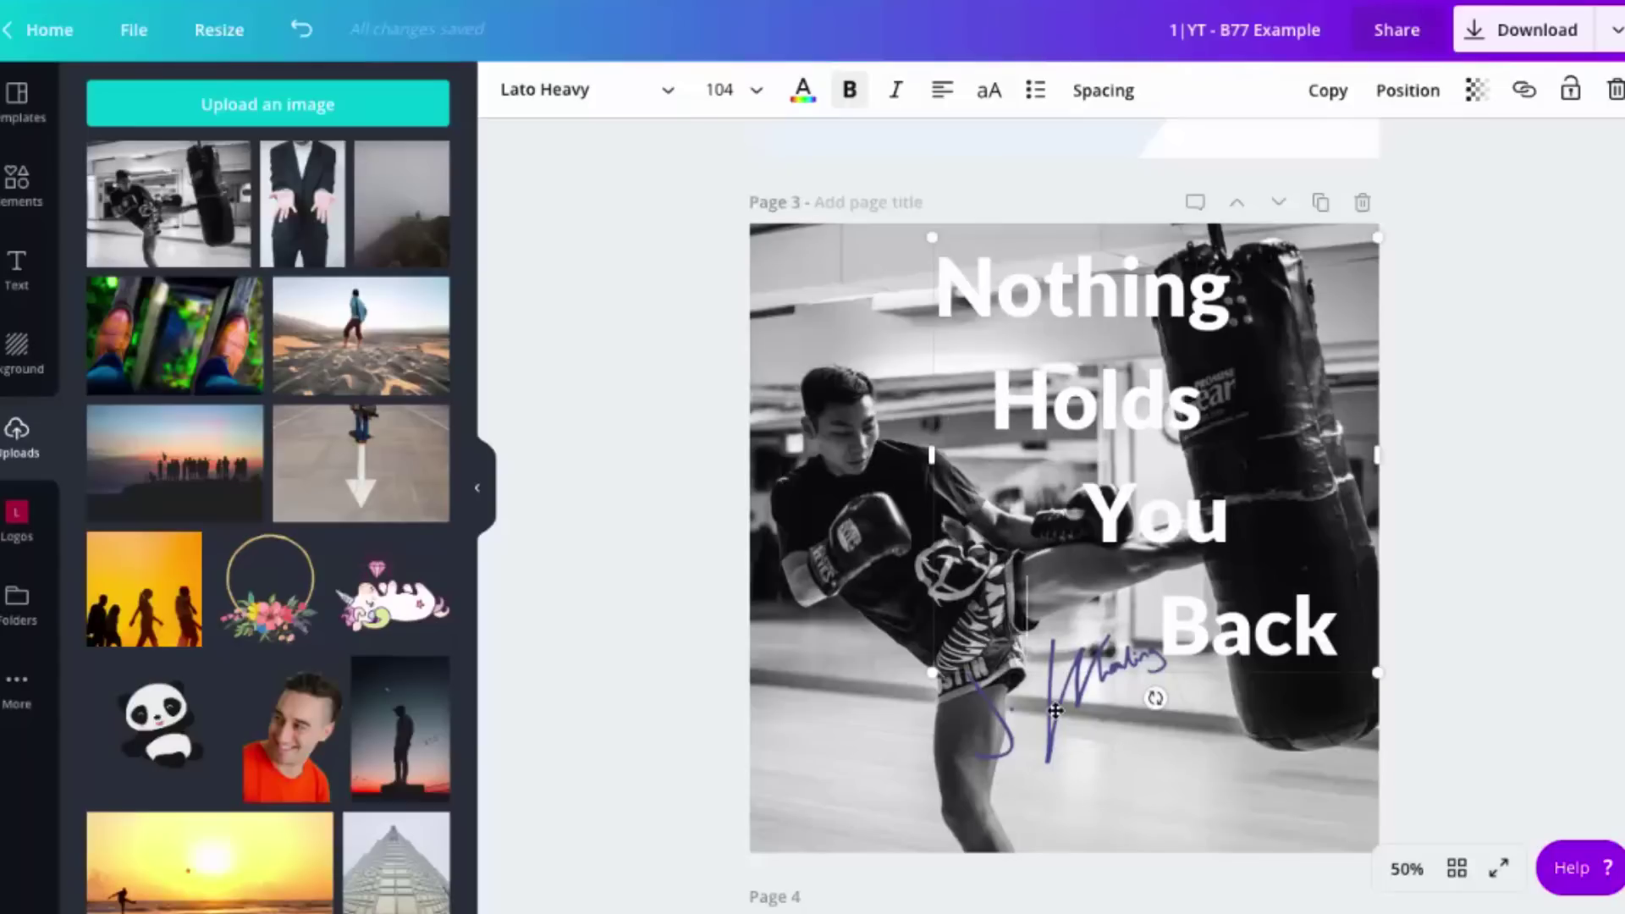
left_click(1504, 697)
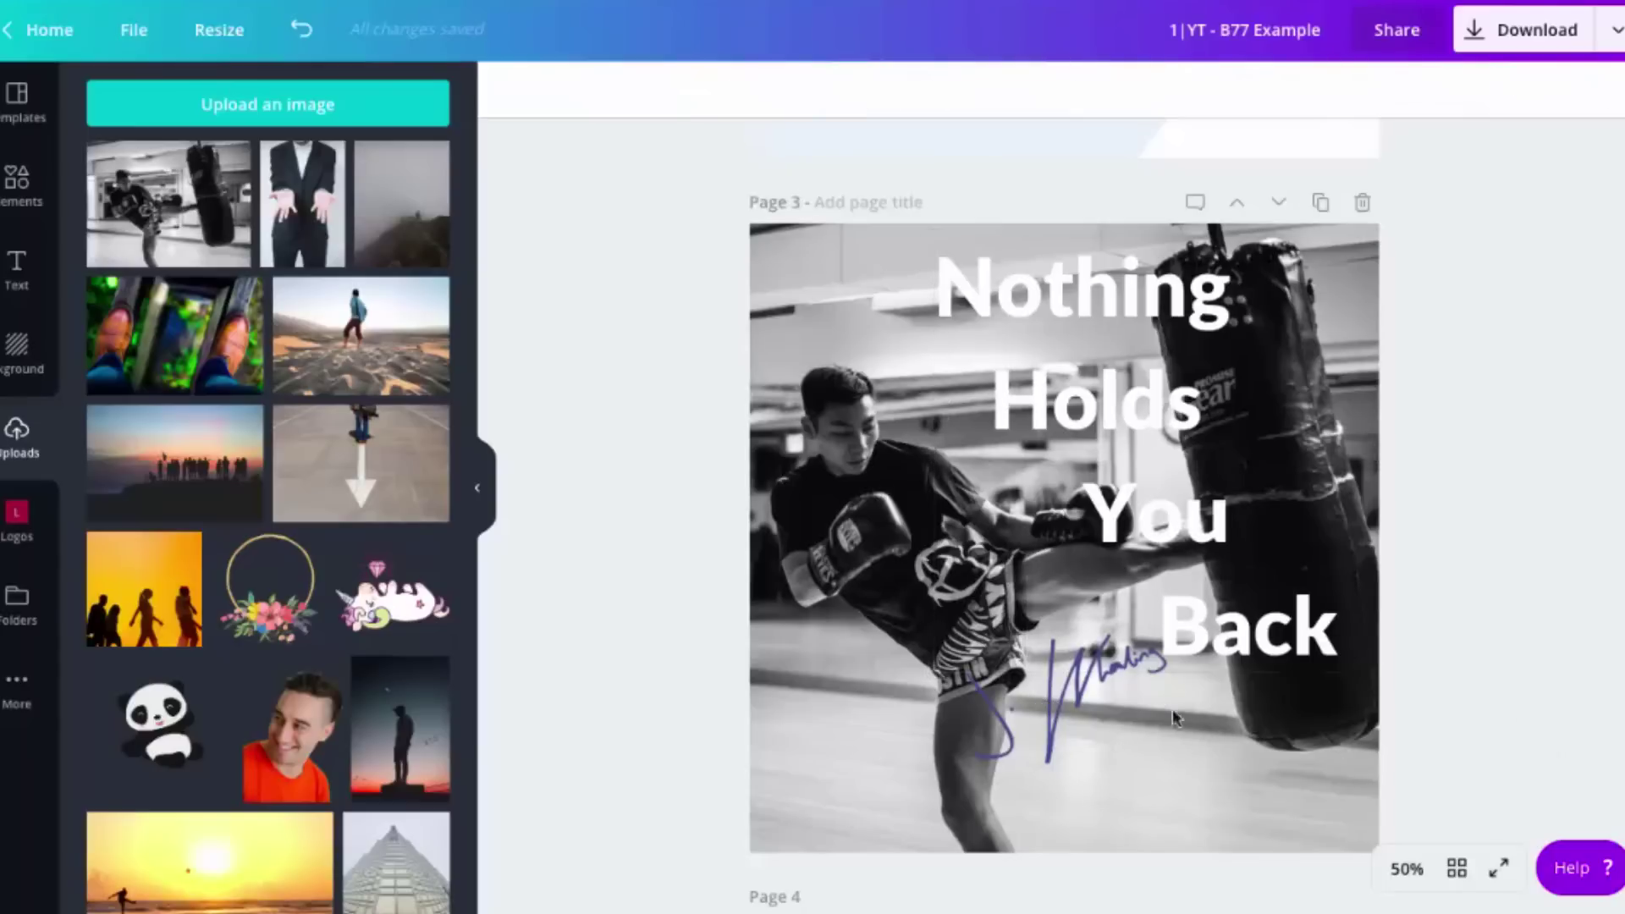
Move the signature to the lower-right corner of page 3, below the word "Back", and add the quote to the selection.
left_click_drag(1057, 696, 1223, 772)
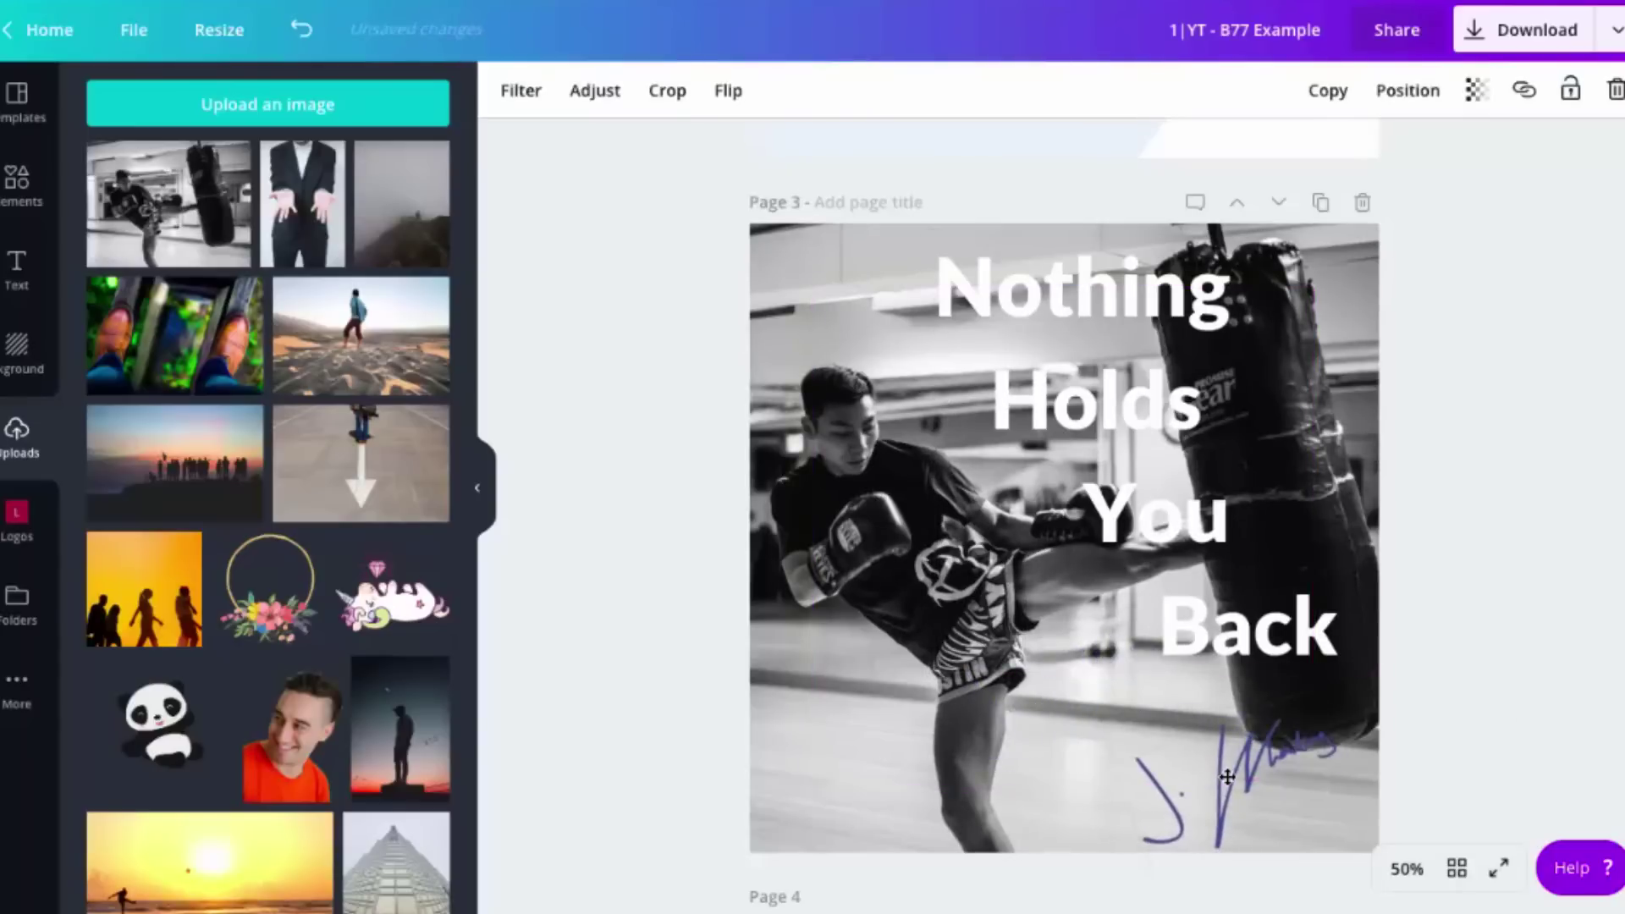
left_click(1135, 471, "shift")
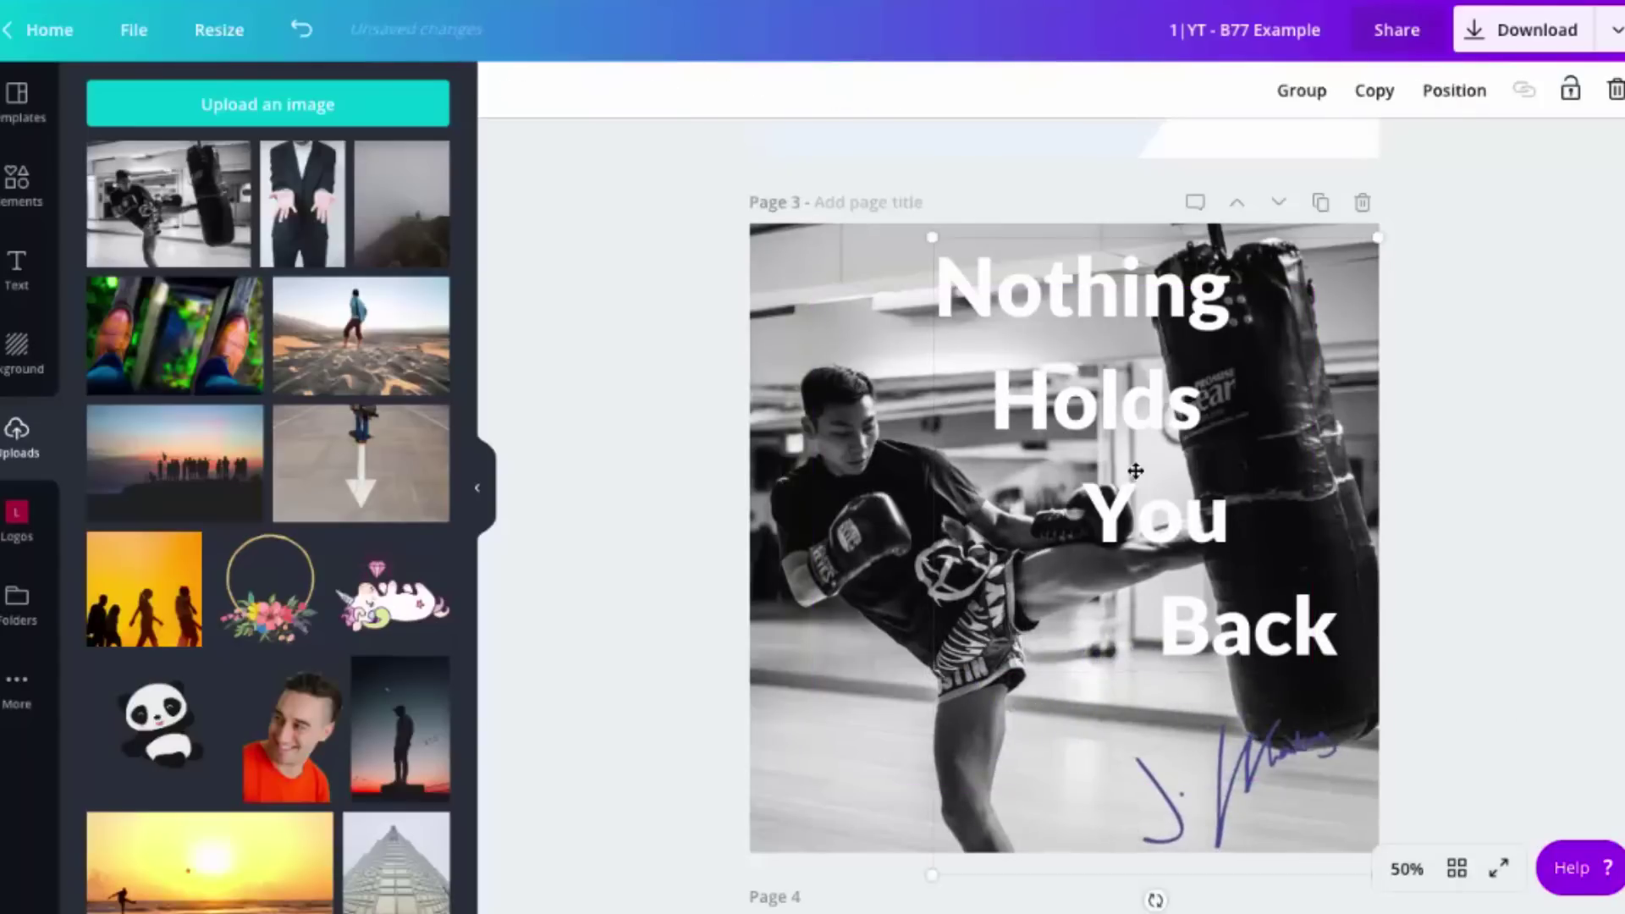
Try colouring the whole page 3 quote with the orange from the ACT Qudrants palette and undo the colour change.
left_click(1140, 530)
double_click(1153, 526)
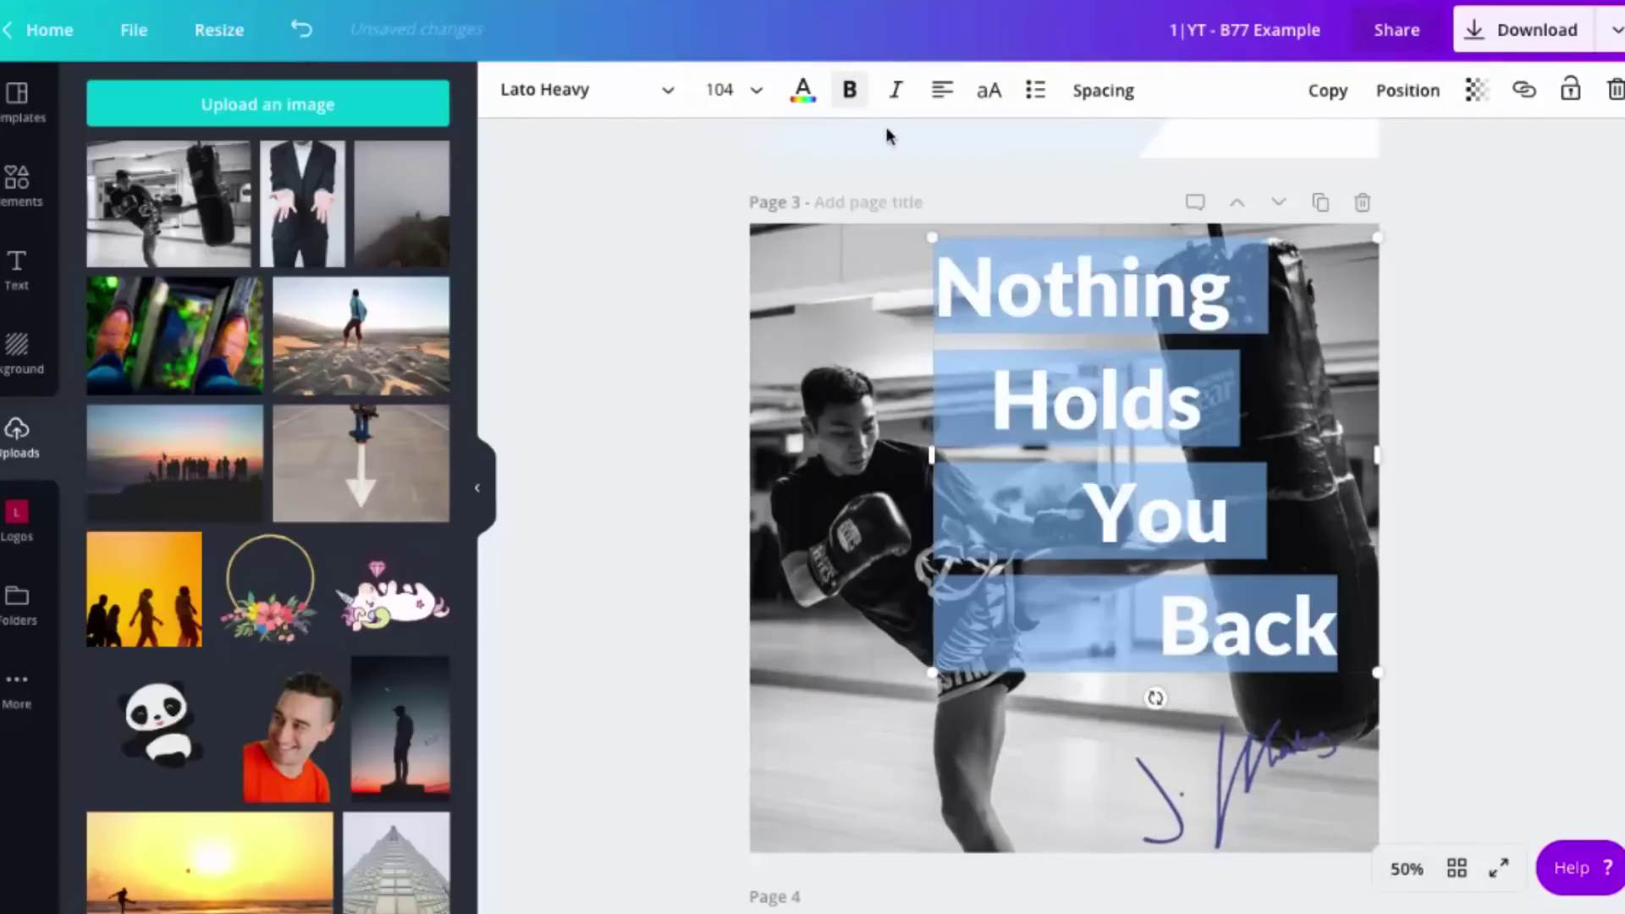
left_click(790, 103)
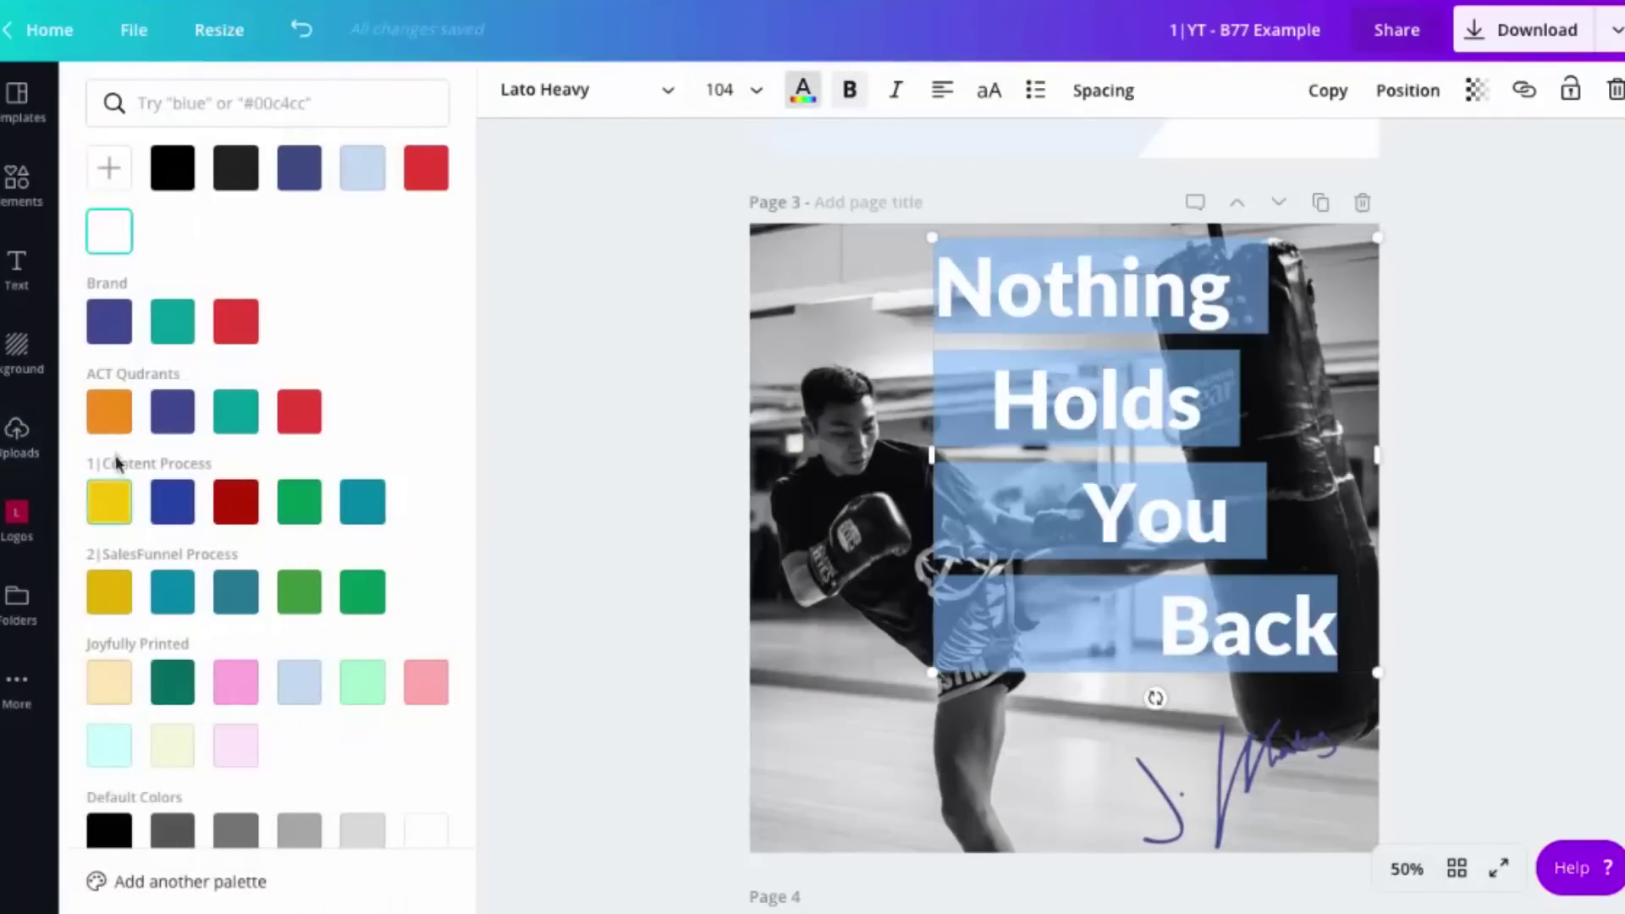
left_click(110, 412)
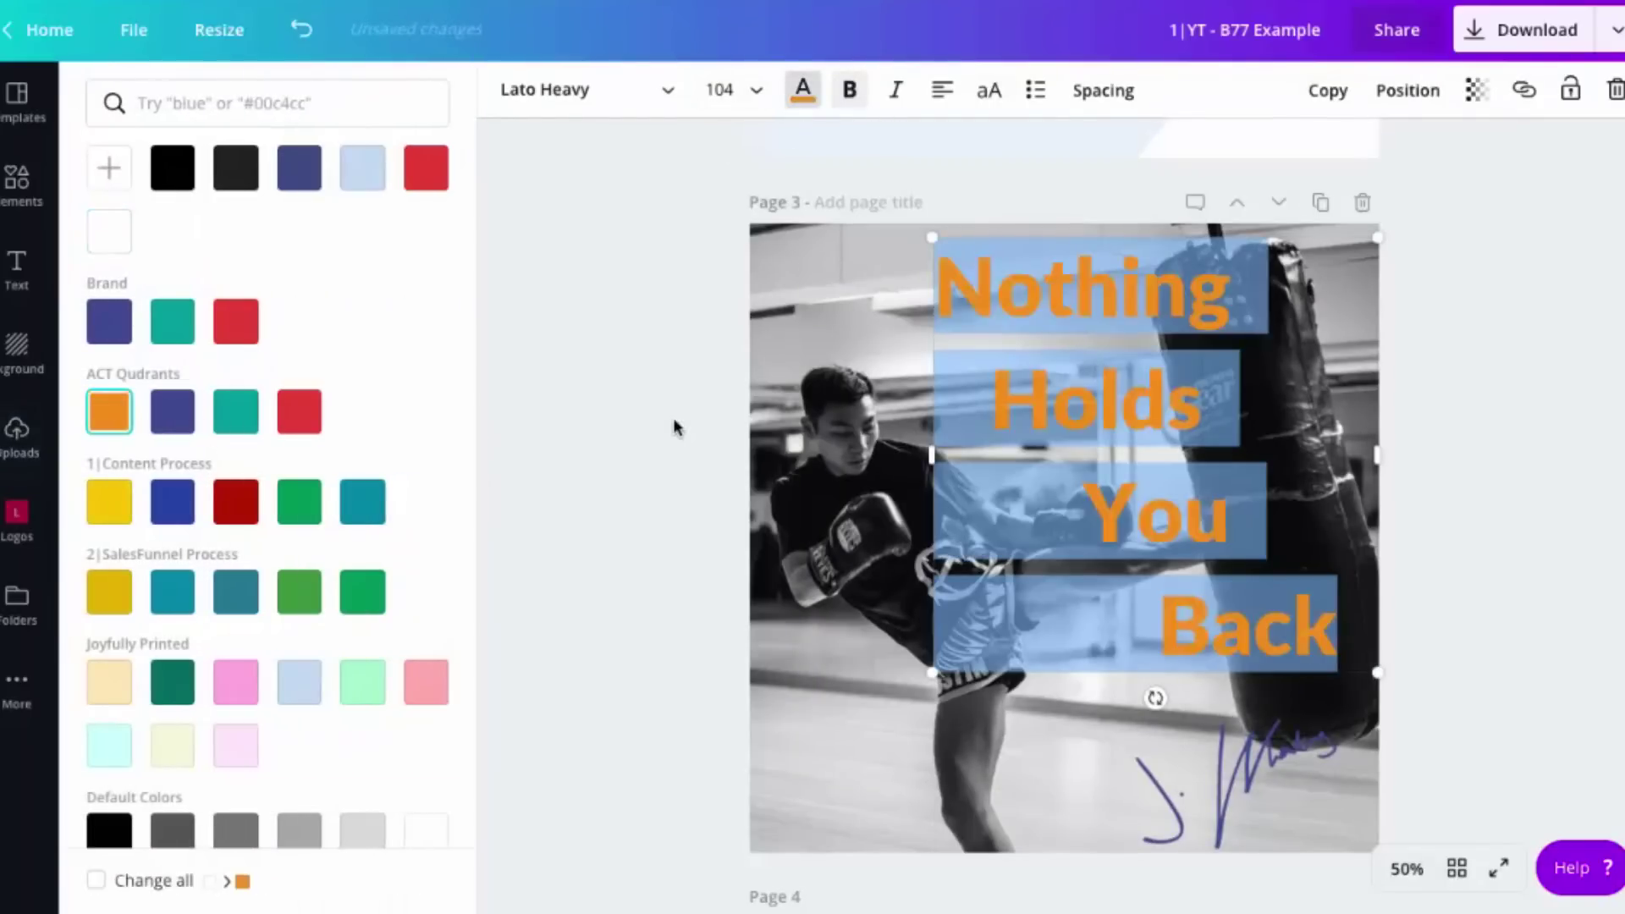
left_click(673, 418)
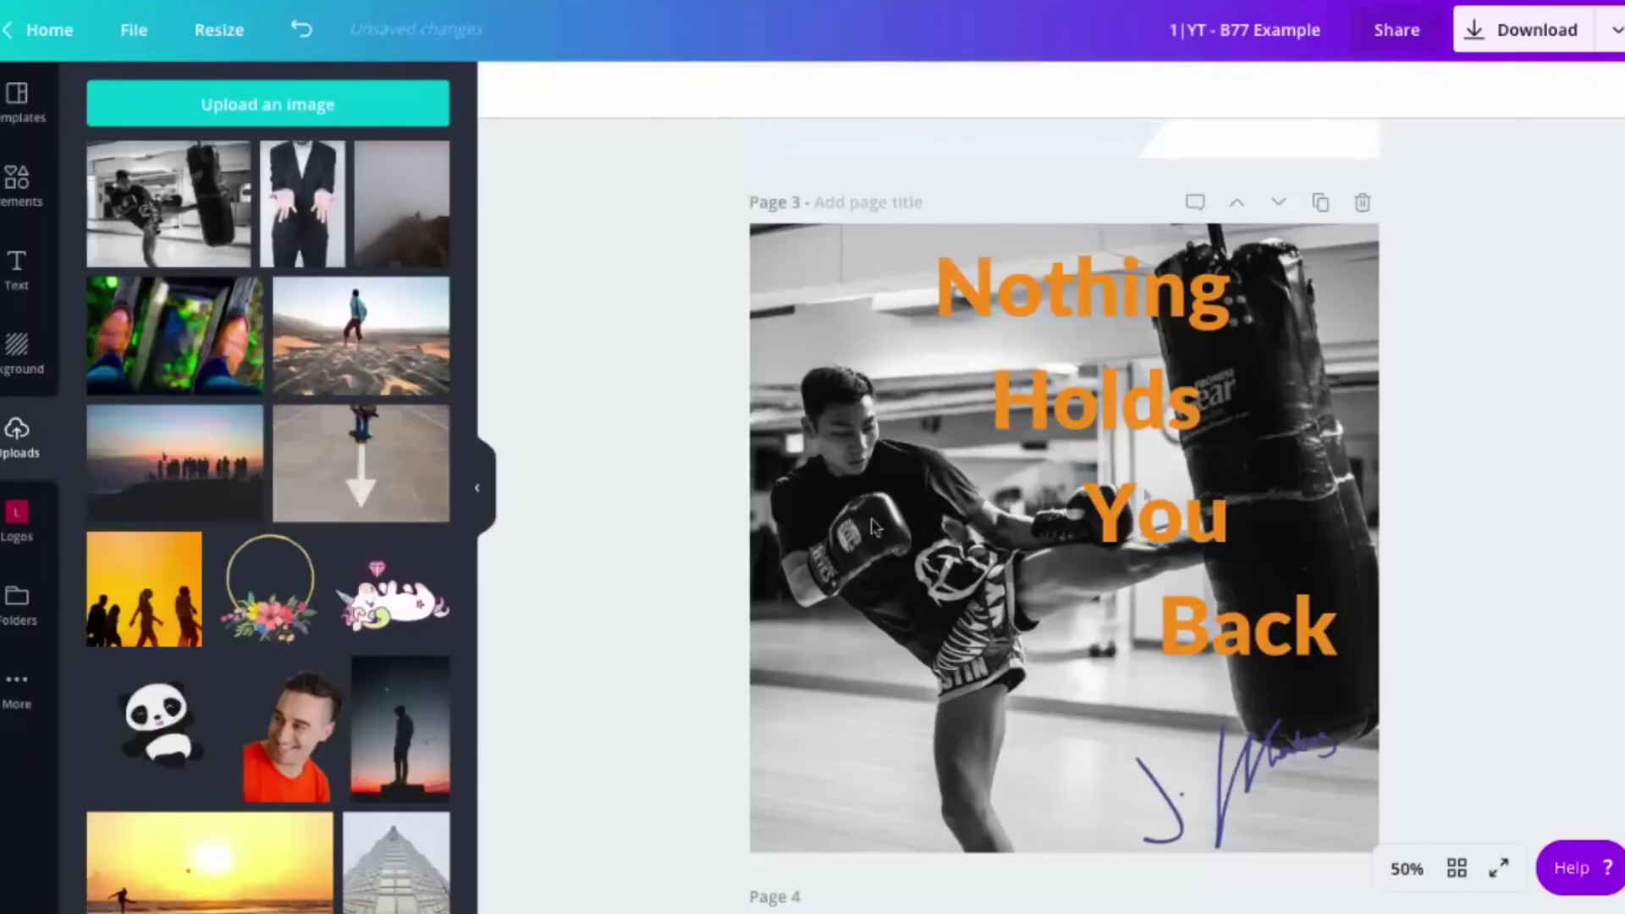
key("ctrl+z")
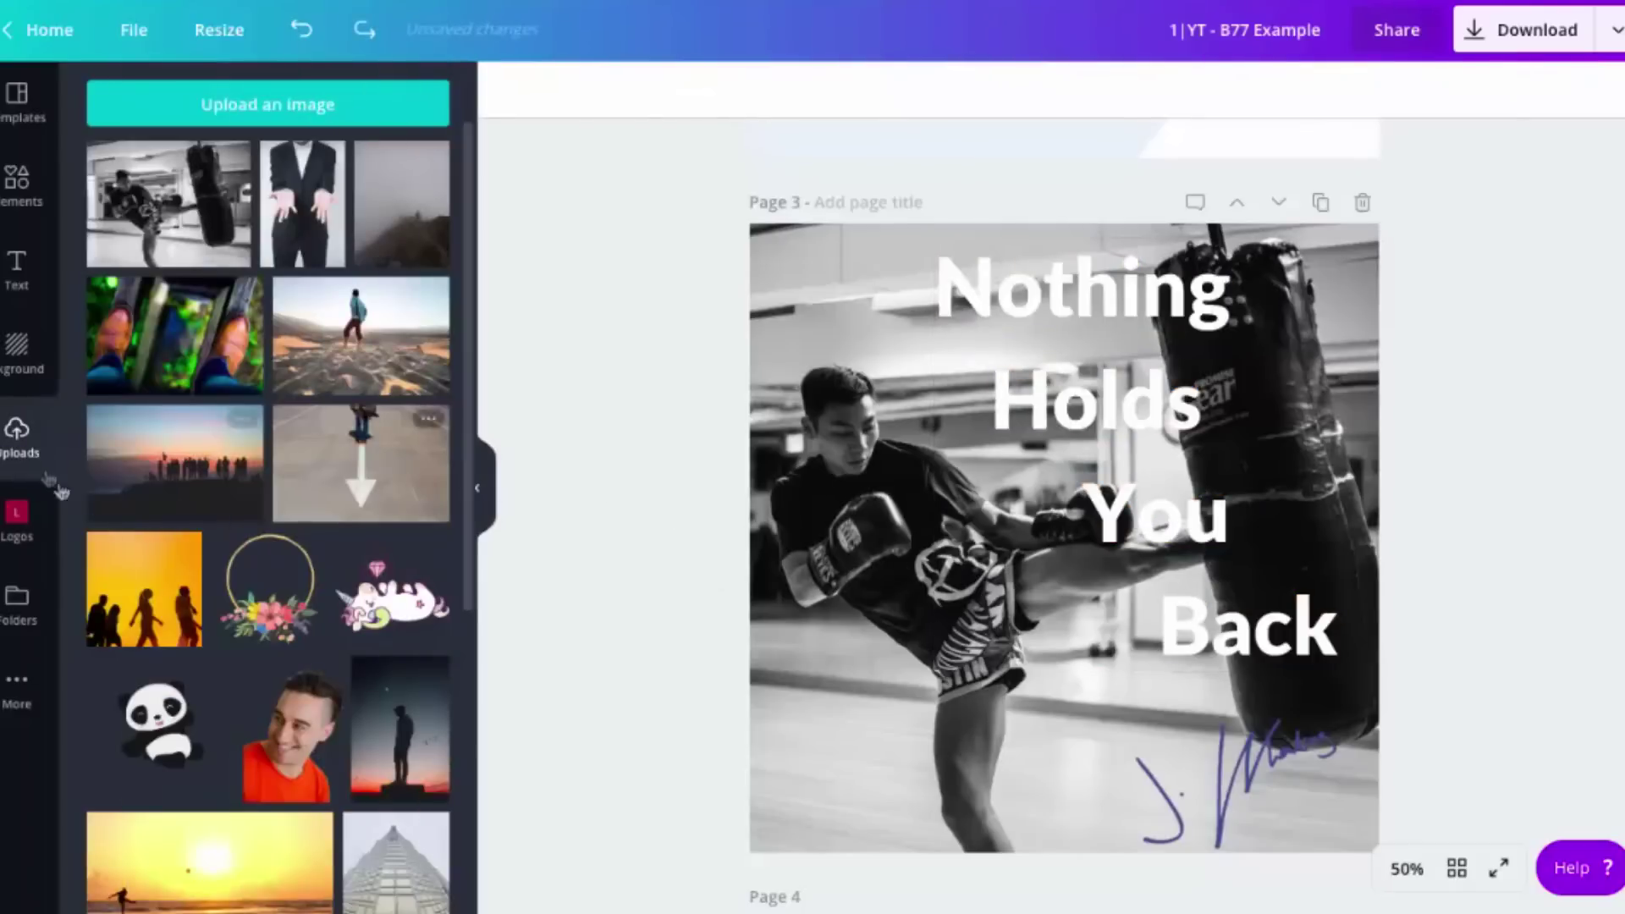
Add a square shape to page 3 and resize it to cover the quote area, ending just above the signature.
left_click(21, 205)
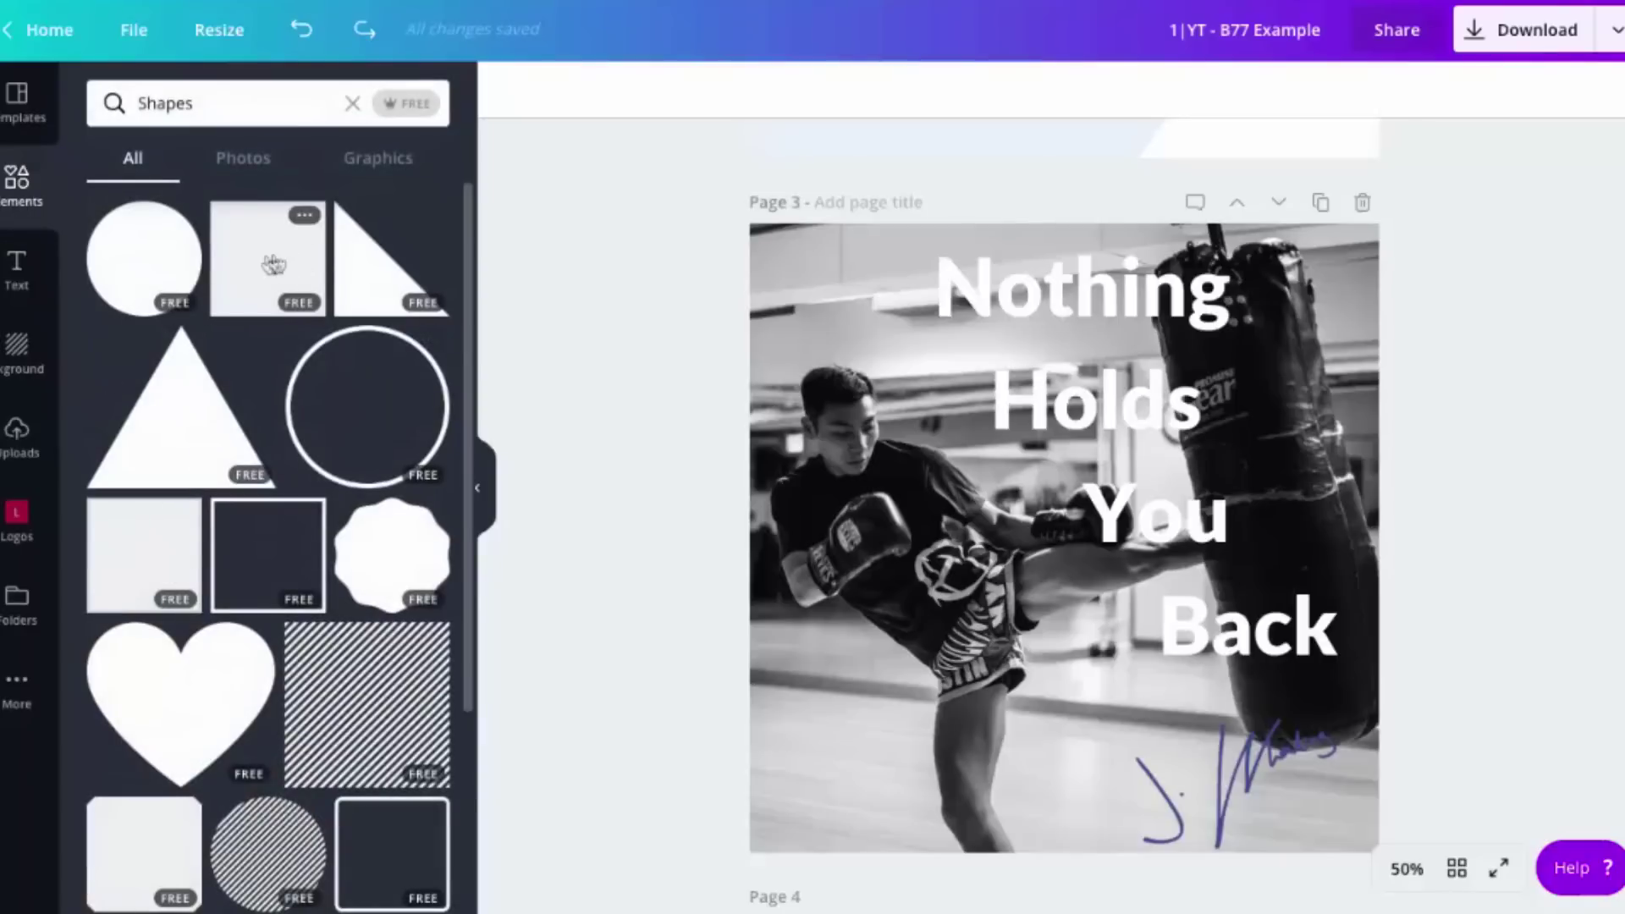
left_click(269, 267)
left_click_drag(1088, 474, 1161, 432)
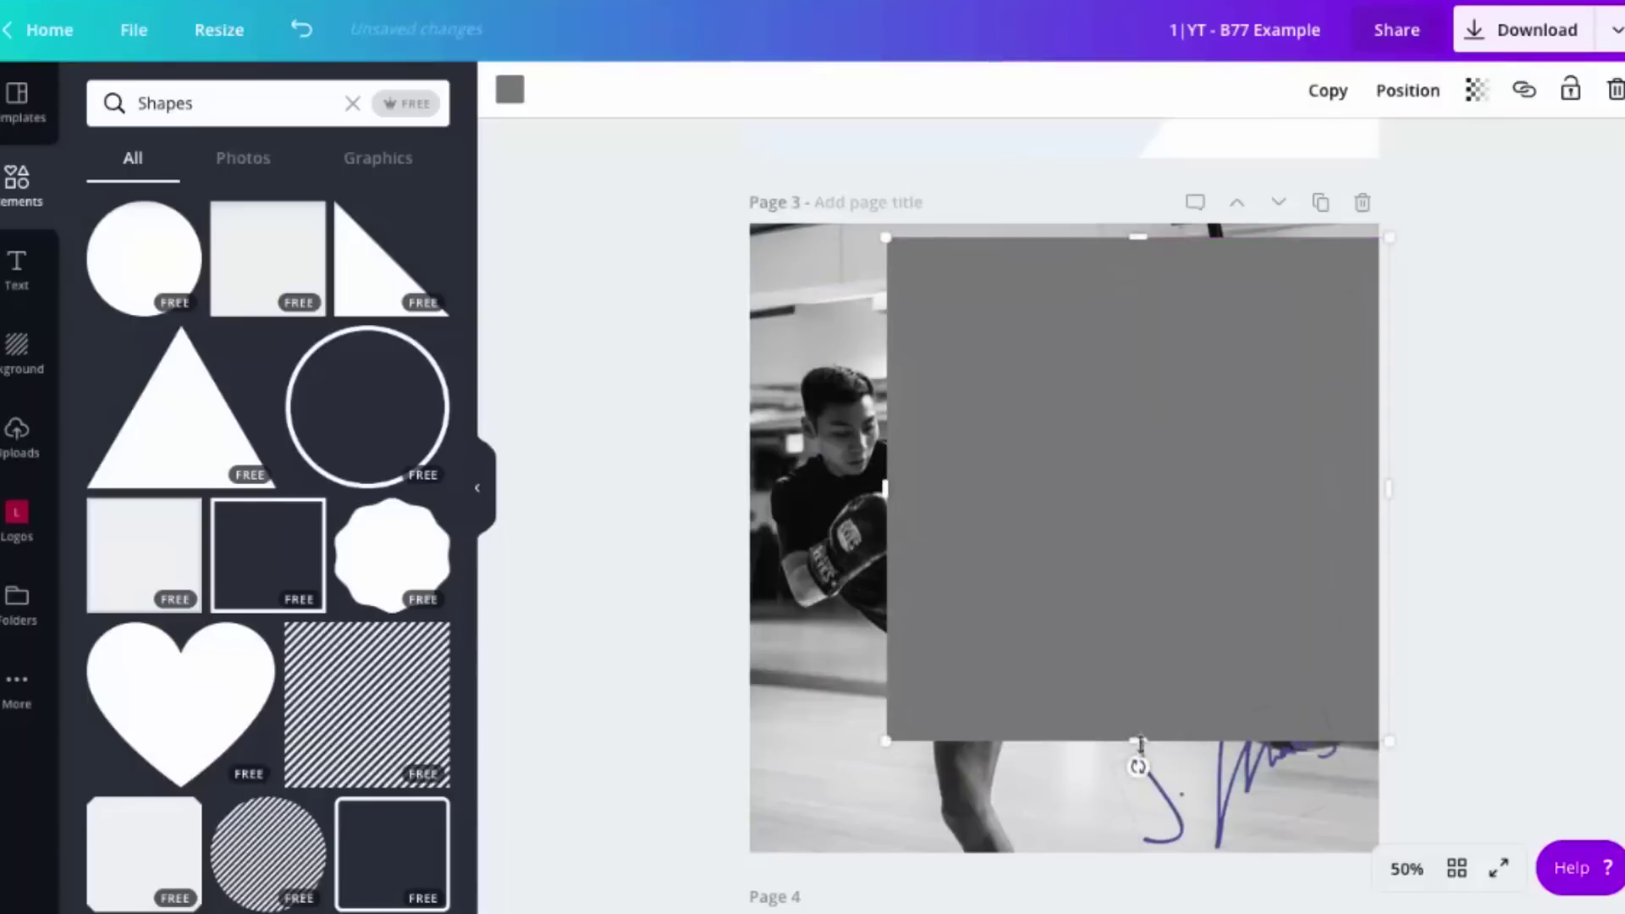
left_click_drag(1137, 742, 1146, 681)
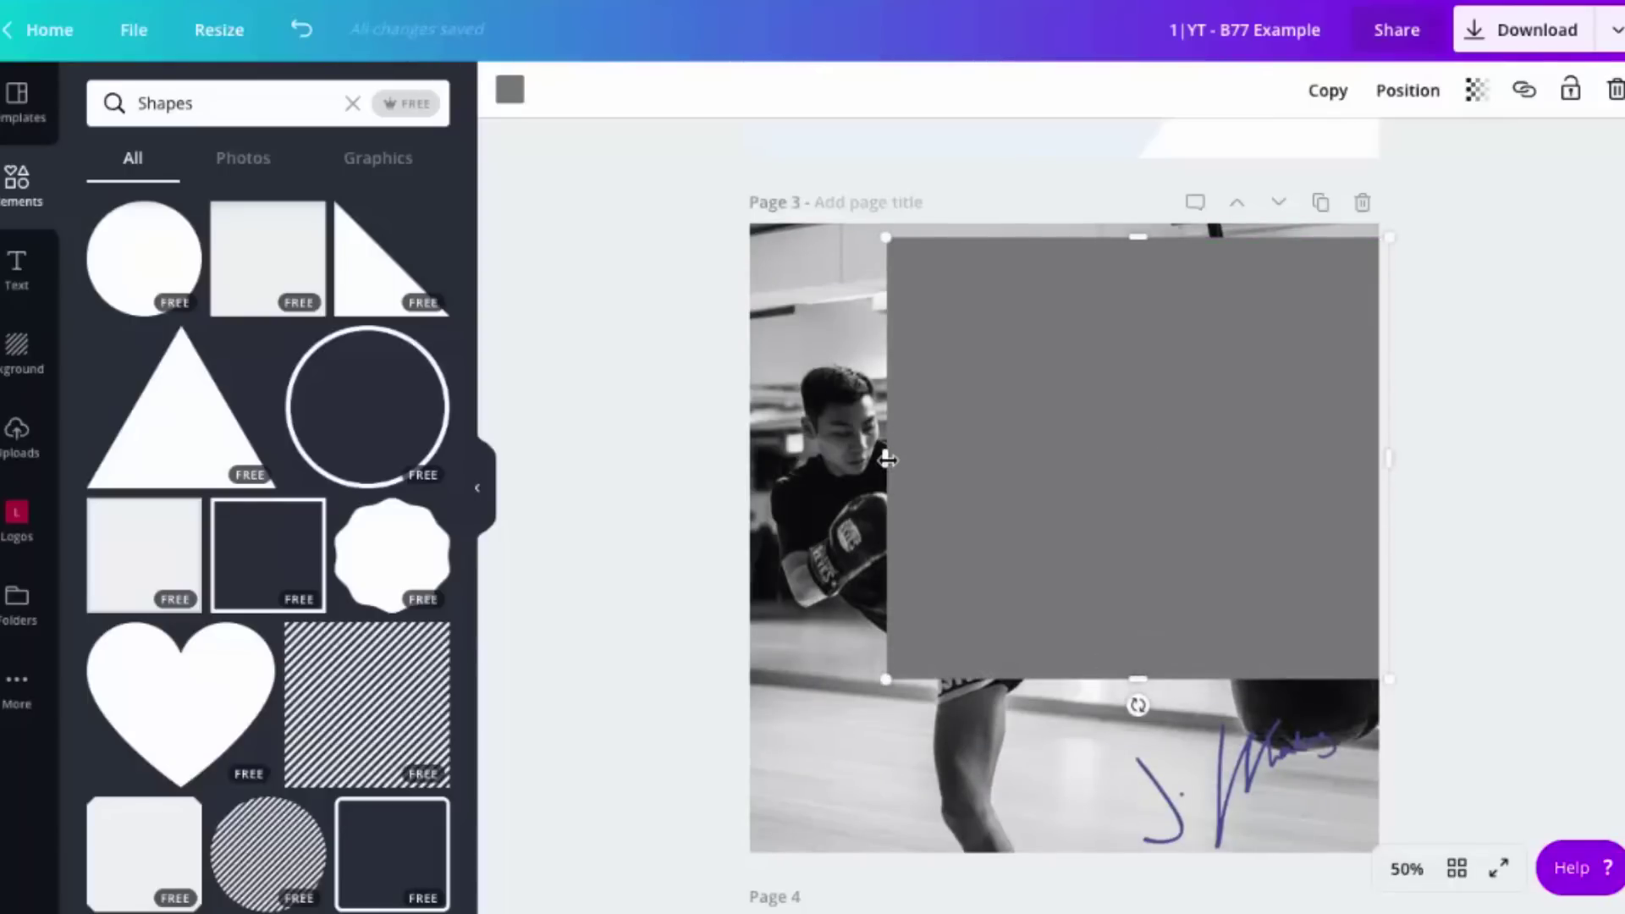
left_click_drag(887, 459, 927, 468)
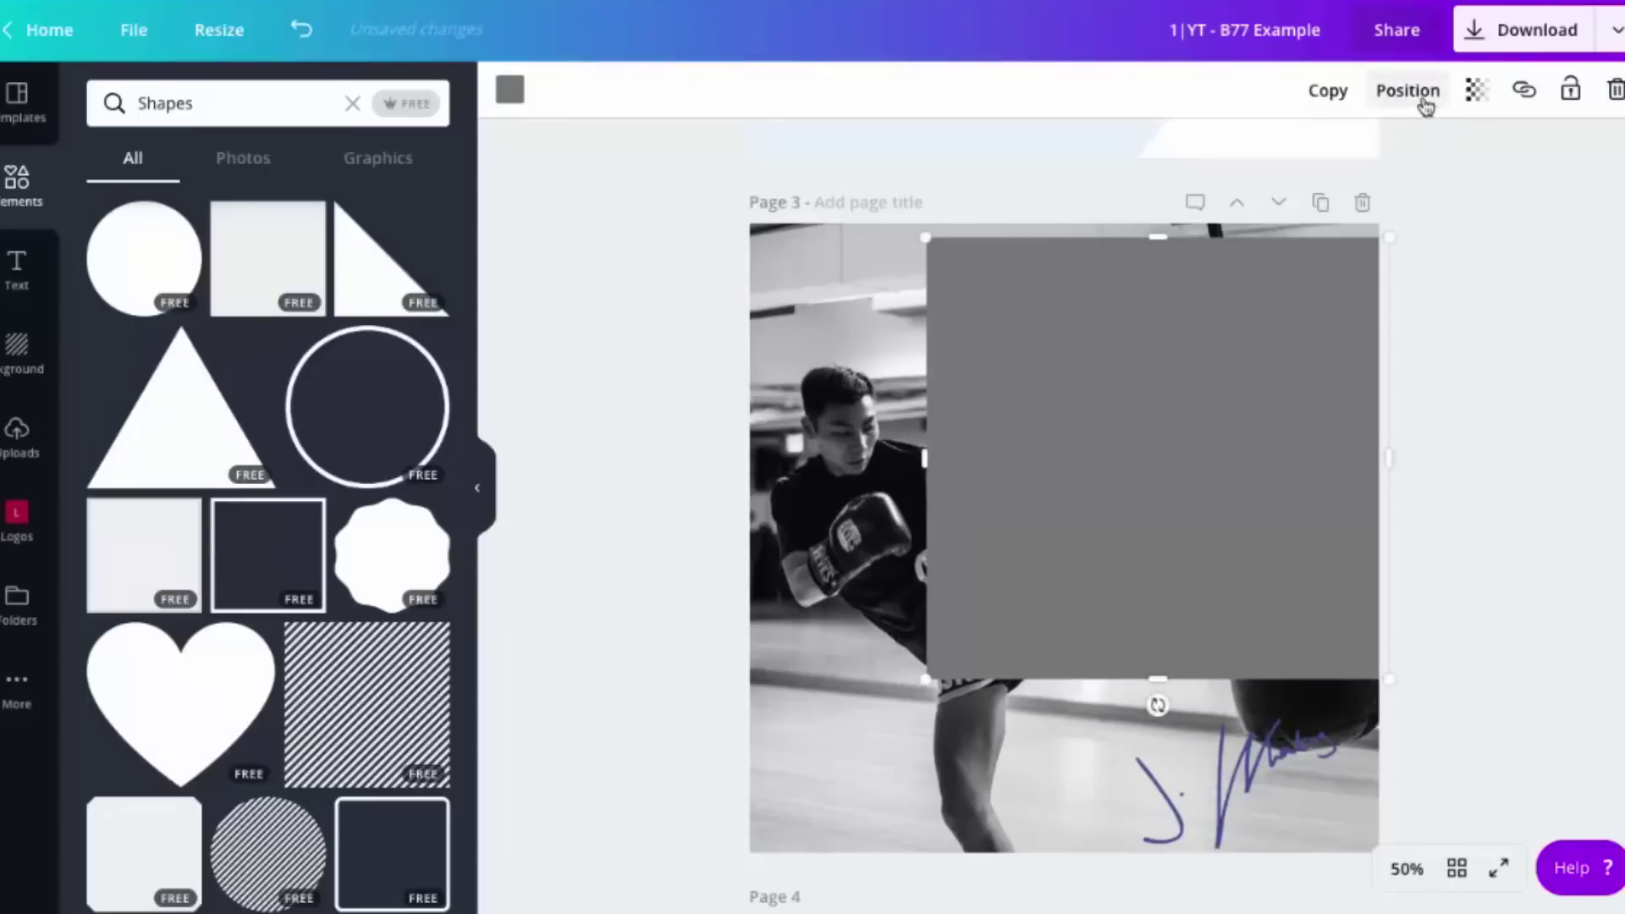
Send the grey rectangle backward so it sits behind the white quote but in front of the photo.
left_click(1410, 103)
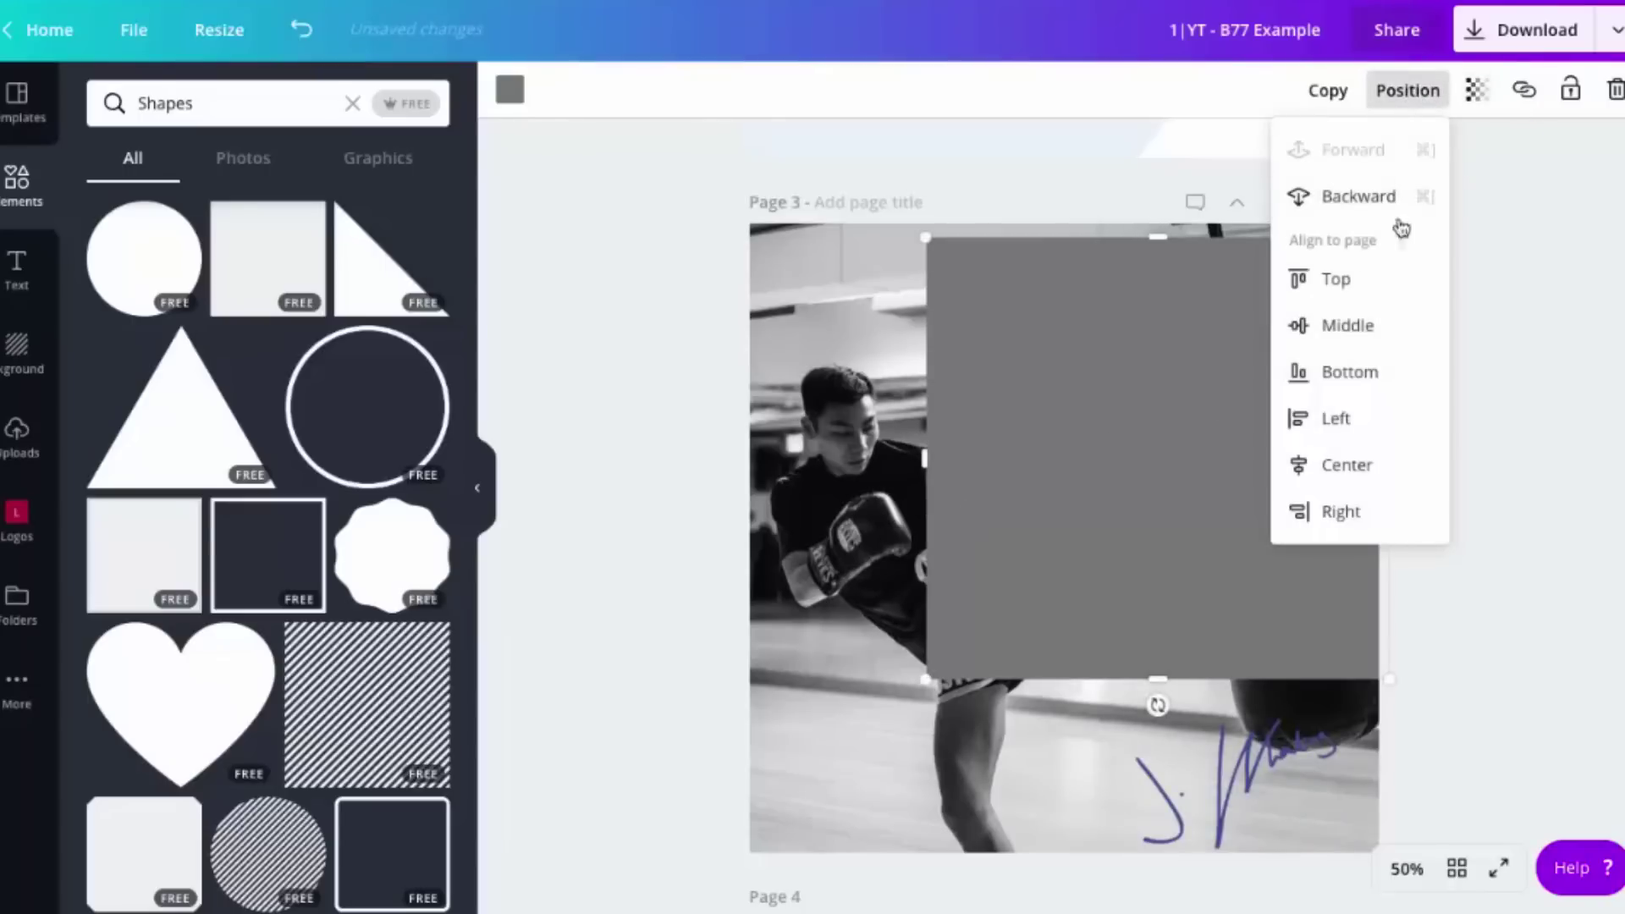
left_click(1403, 198)
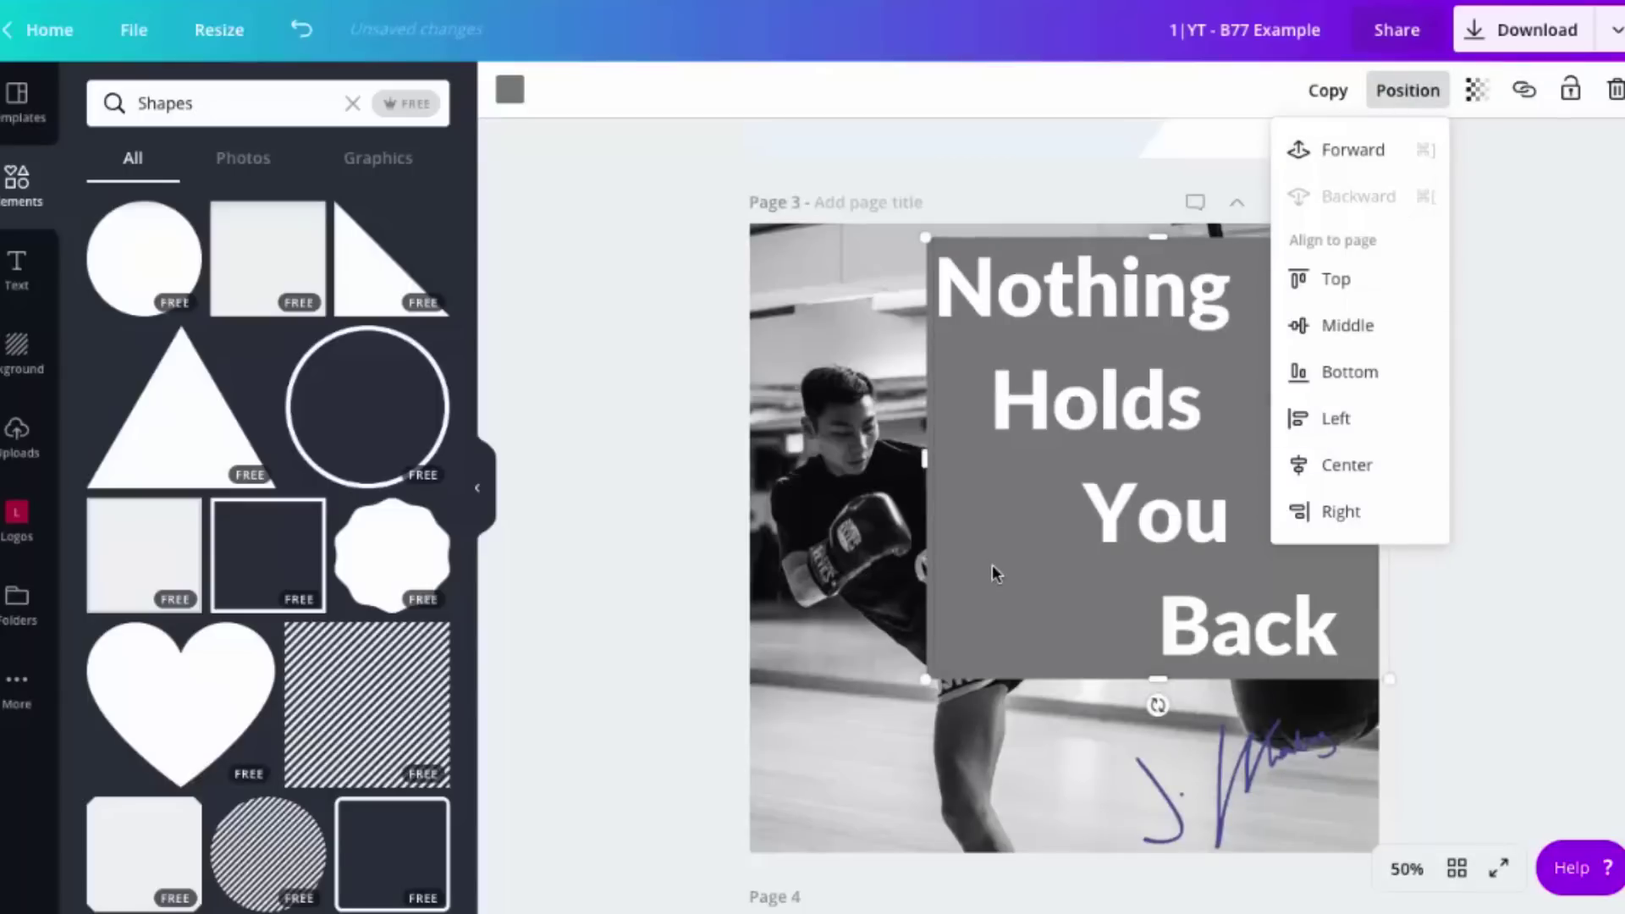
left_click(1485, 656)
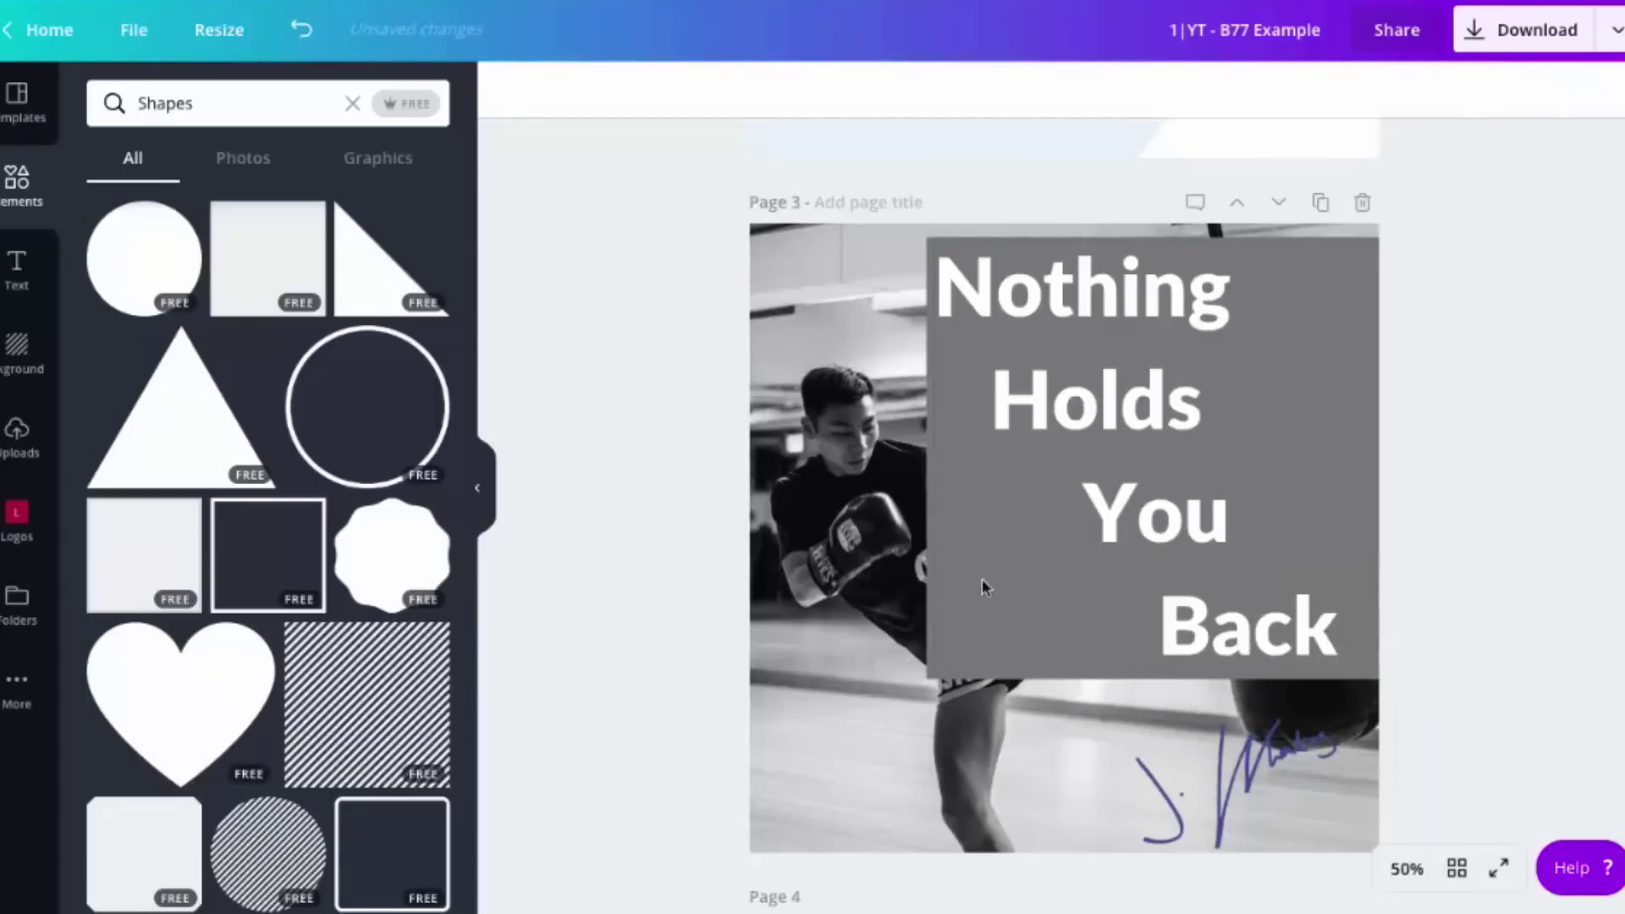
Set the transparency of the grey rectangle behind the quote to 69.
left_click(929, 626)
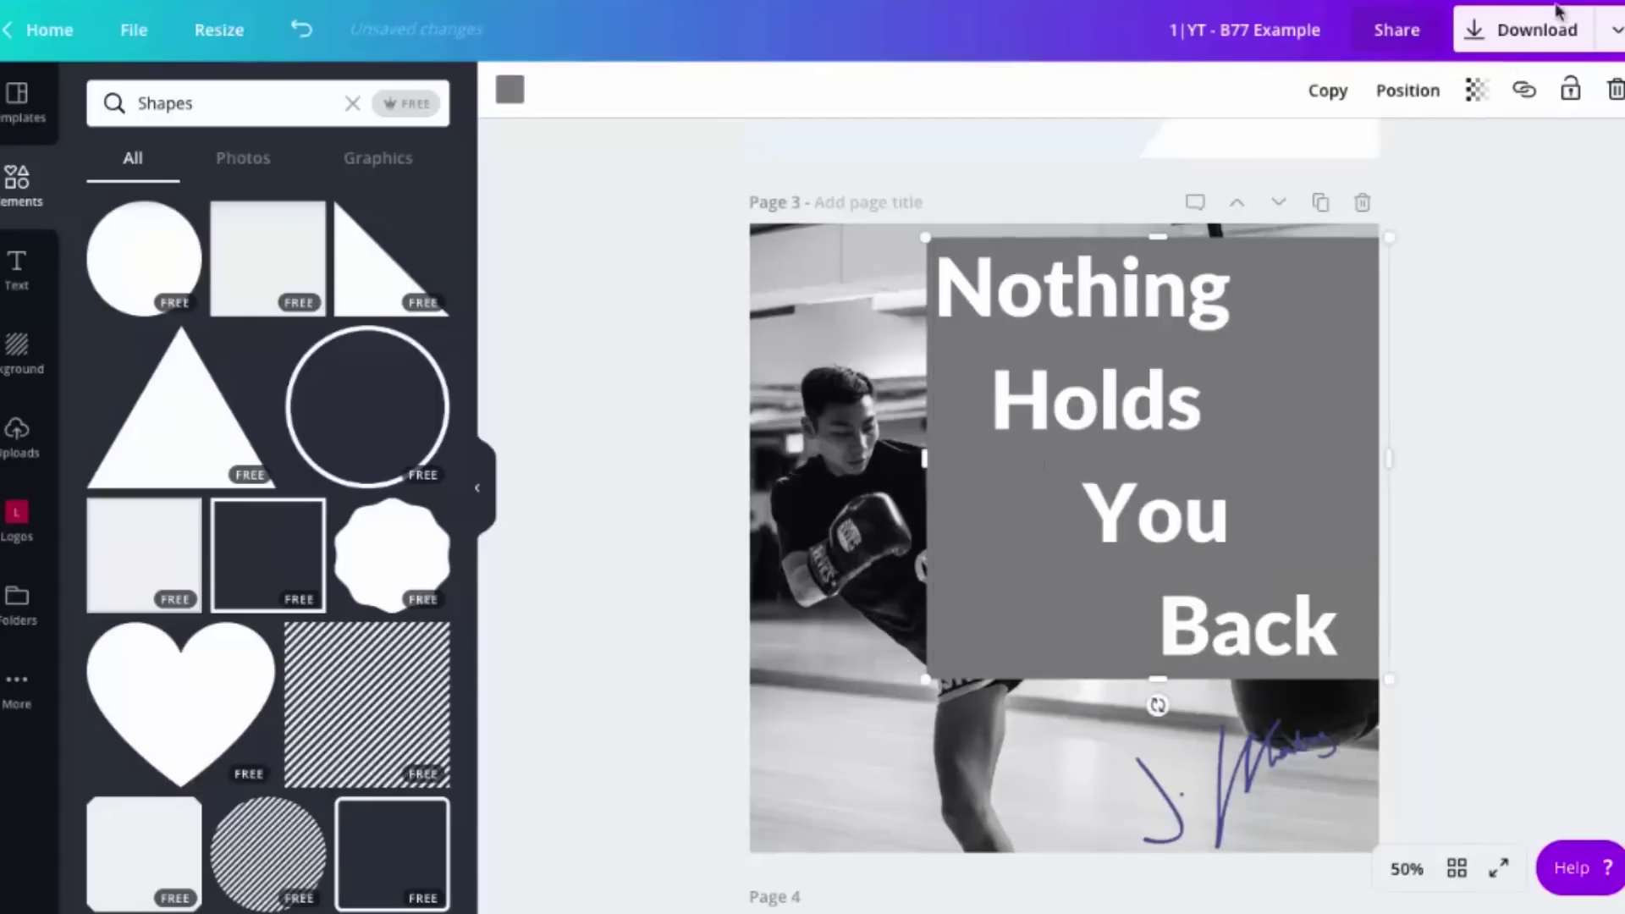
left_click(1478, 93)
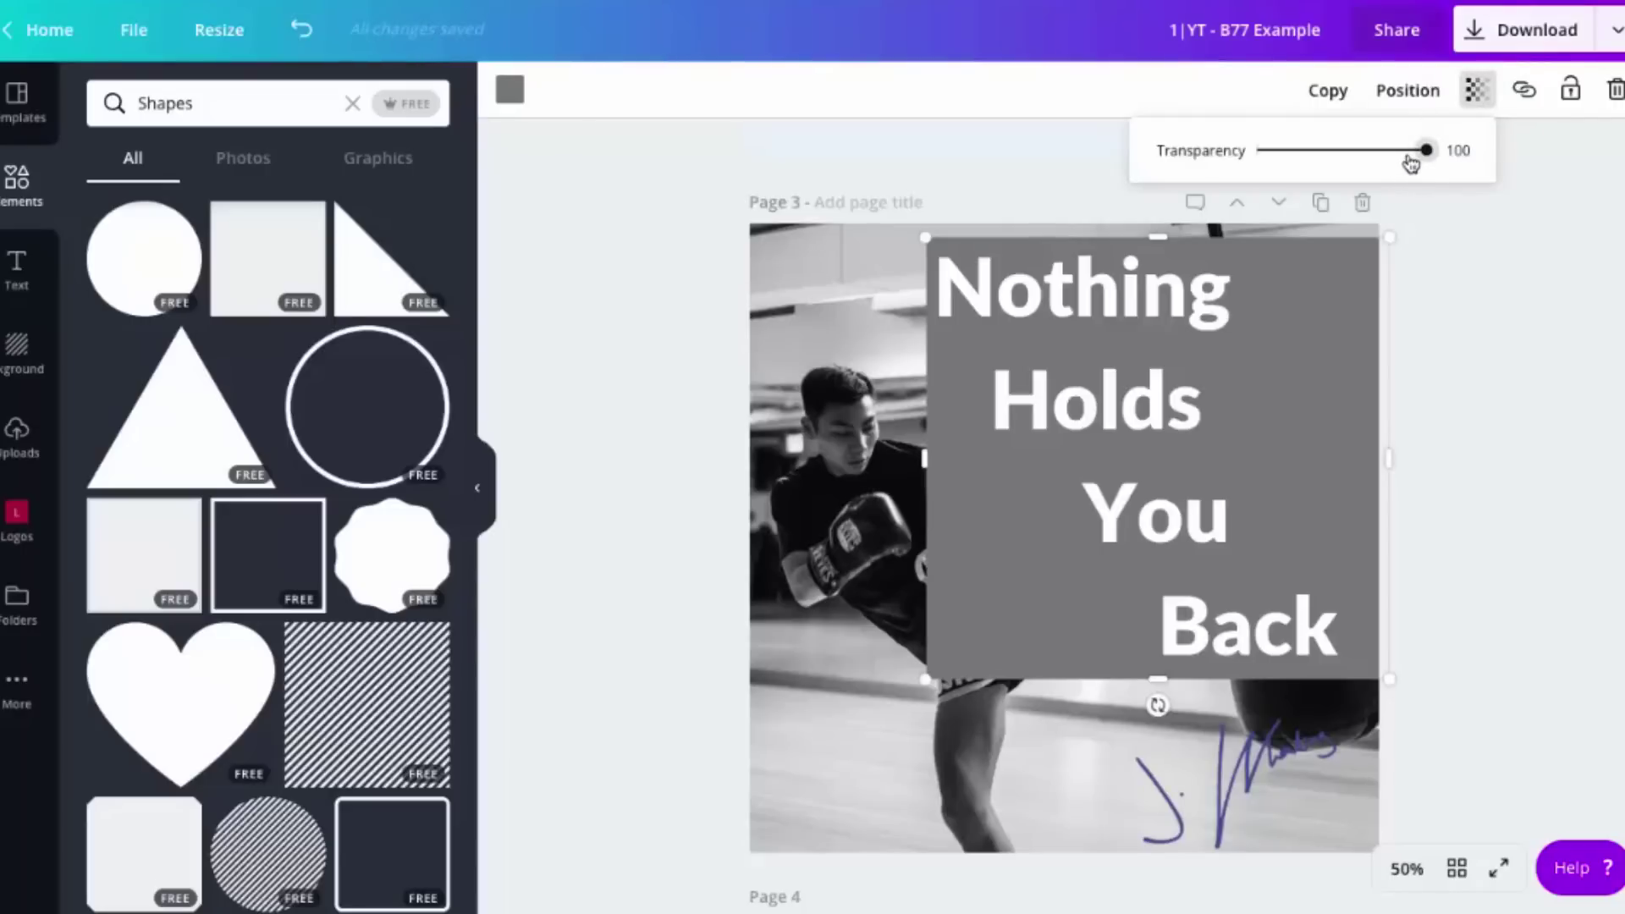
left_click(1407, 152)
mouse_move(1408, 163)
left_mouse_down()
mouse_move(1255, 170)
mouse_move(1378, 174)
left_mouse_up()
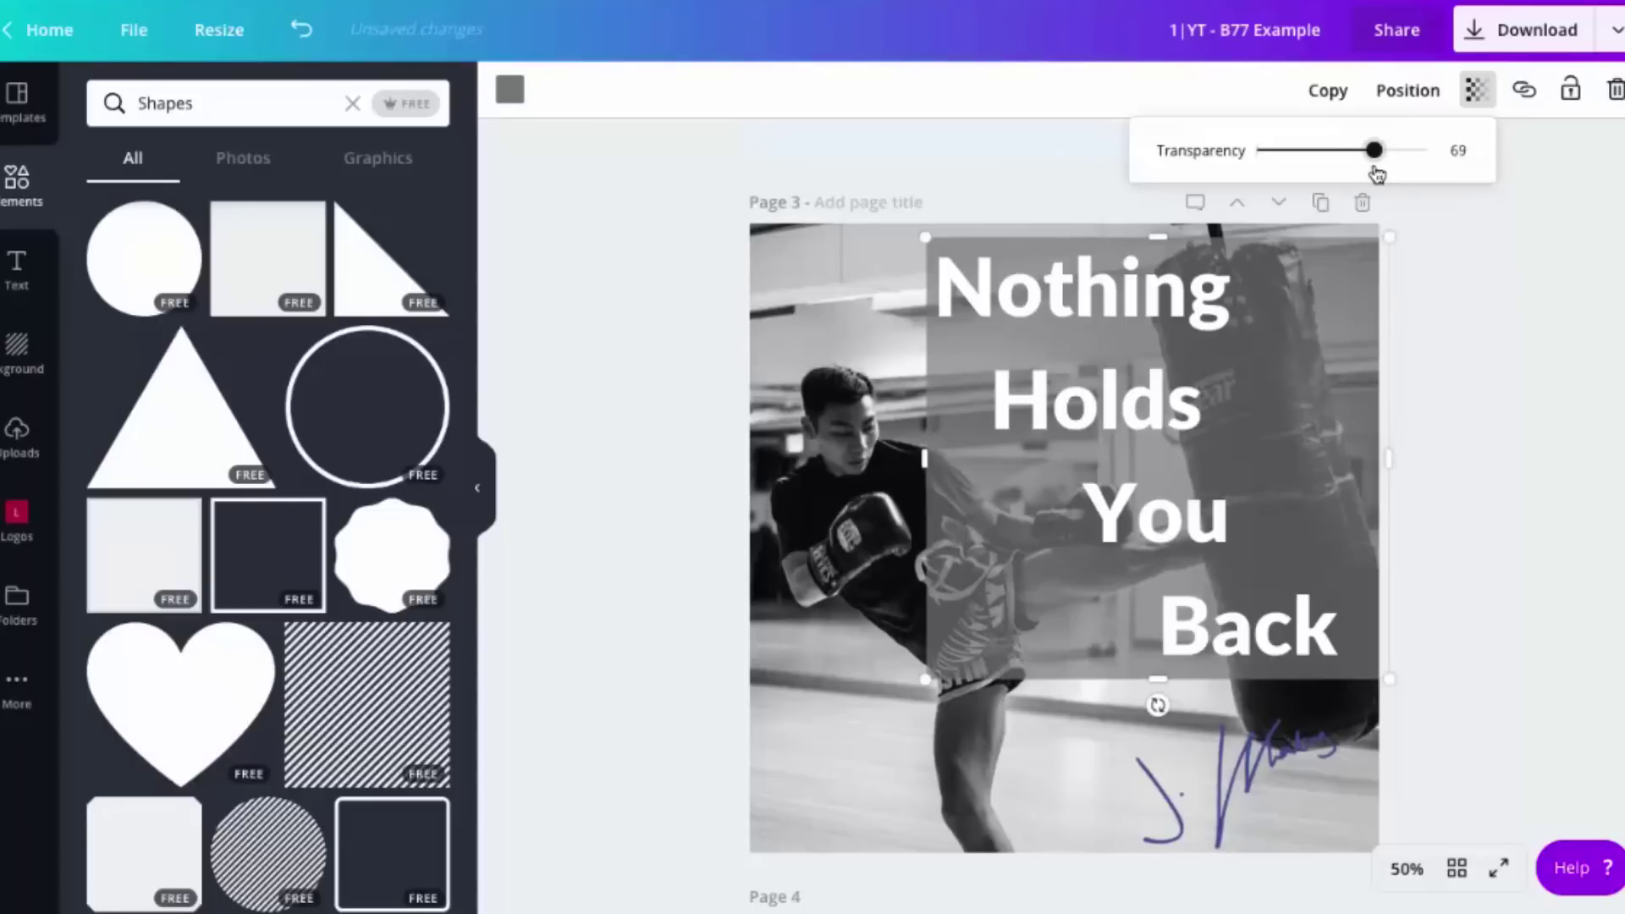
left_click(645, 537)
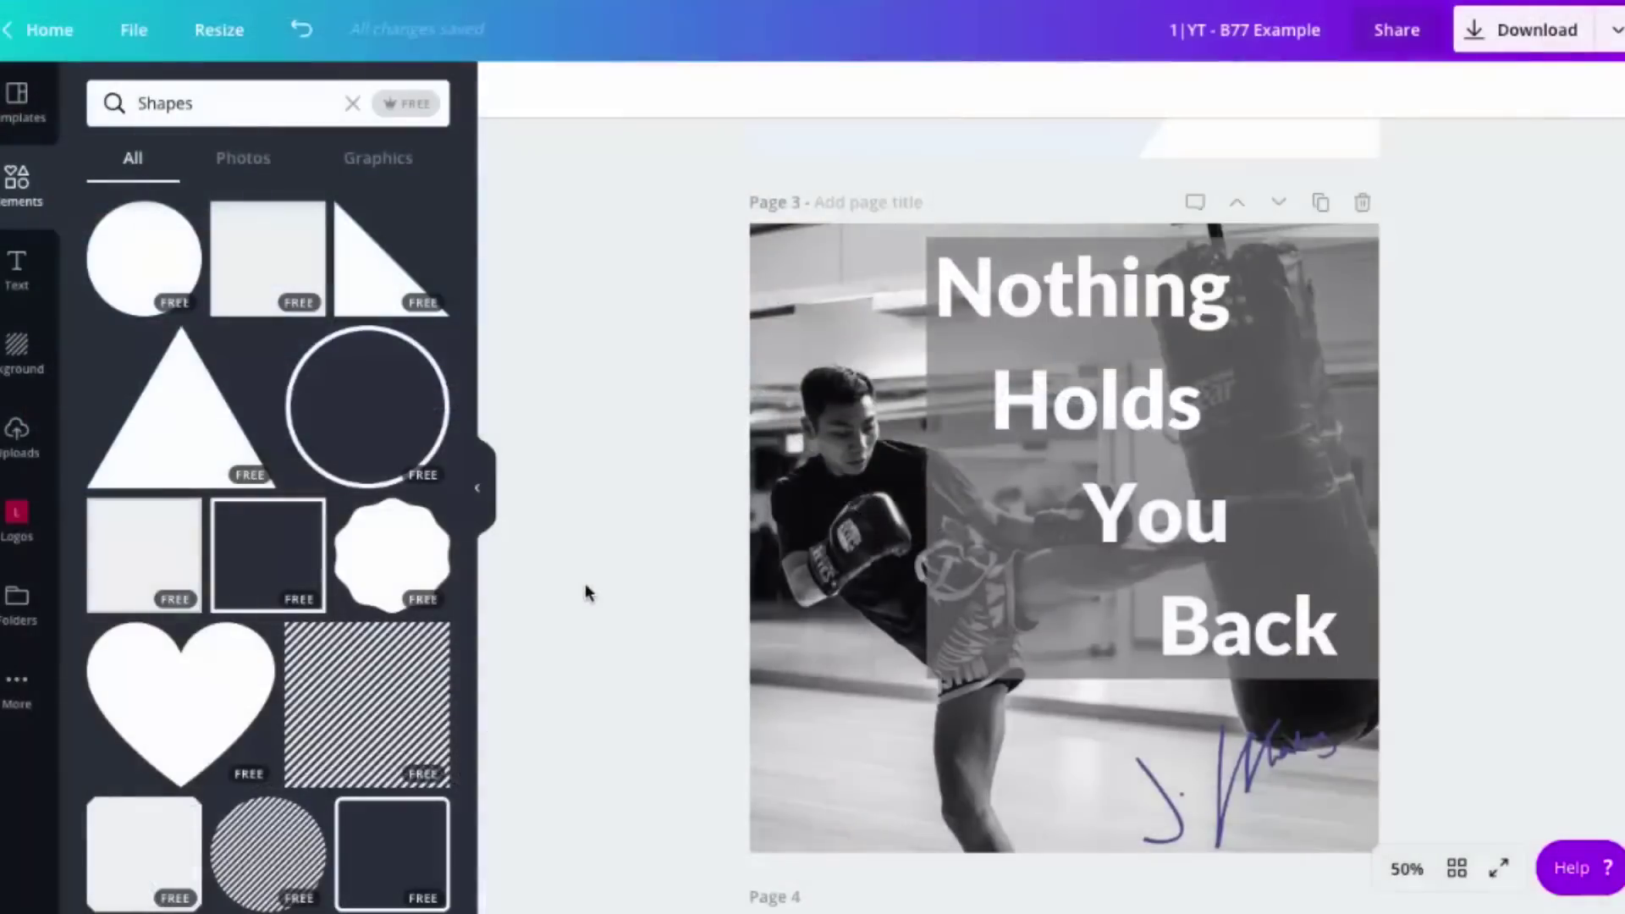
Shift the signature on page 3 slightly left and up, just beneath the grey rectangle.
scroll(586, 582, "down", 1)
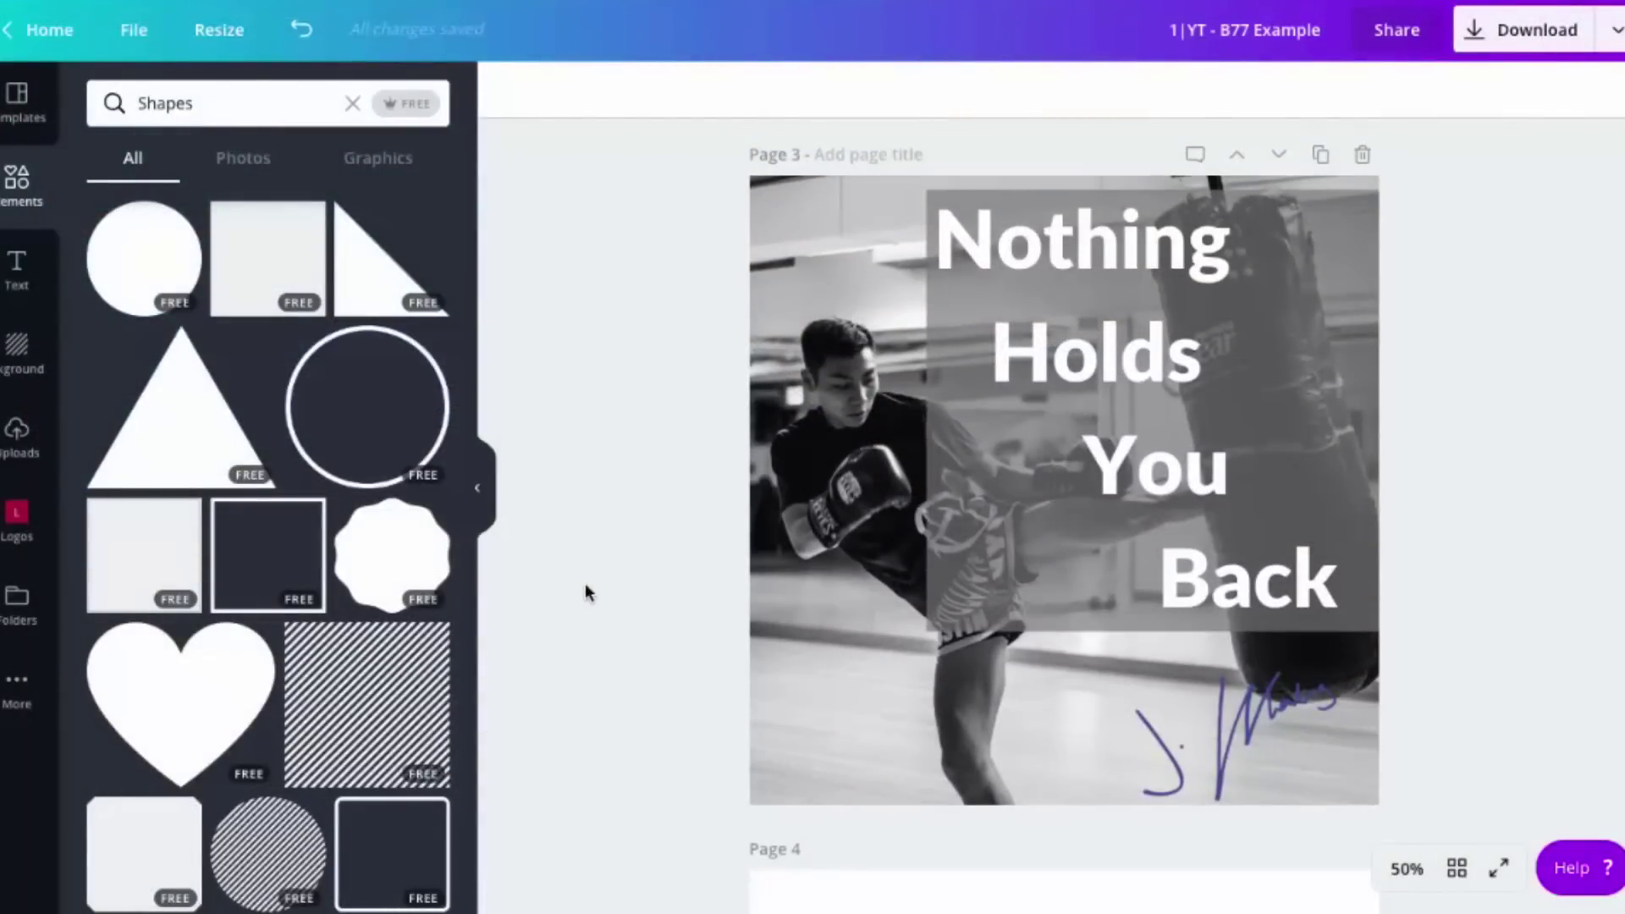
scroll(586, 586, "down", 3)
scroll(585, 583, "up", 4)
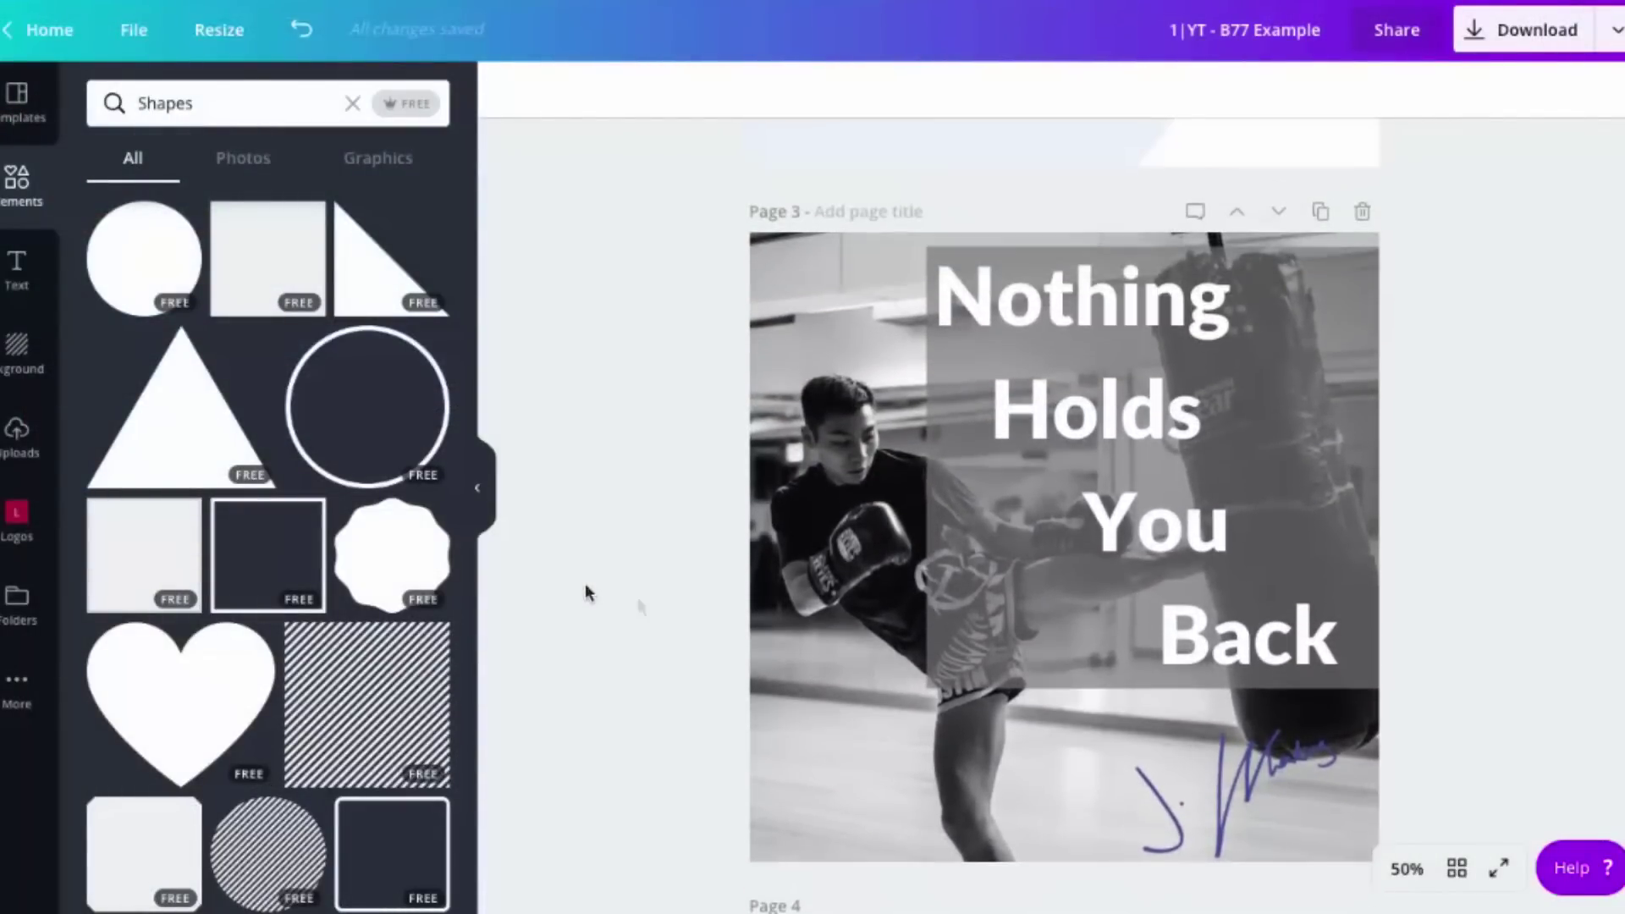
left_click_drag(1268, 799, 1190, 781)
left_click(654, 532)
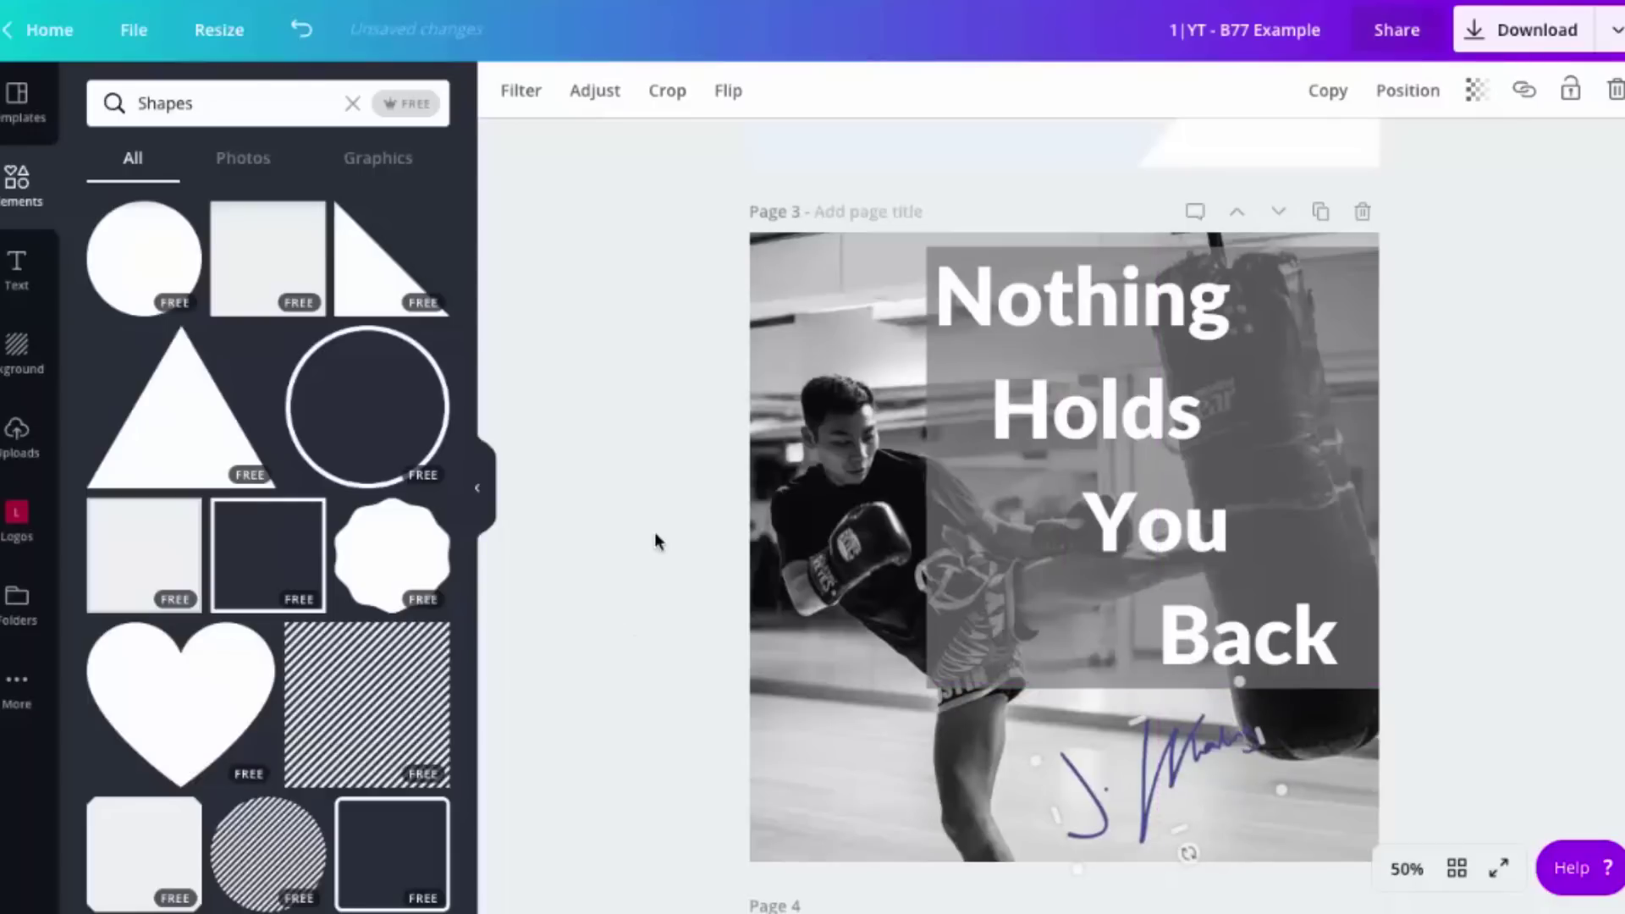
Duplicate page 3 and move the quote and its grey rectangle to the left edge of the copy.
scroll(654, 531, "down", 2)
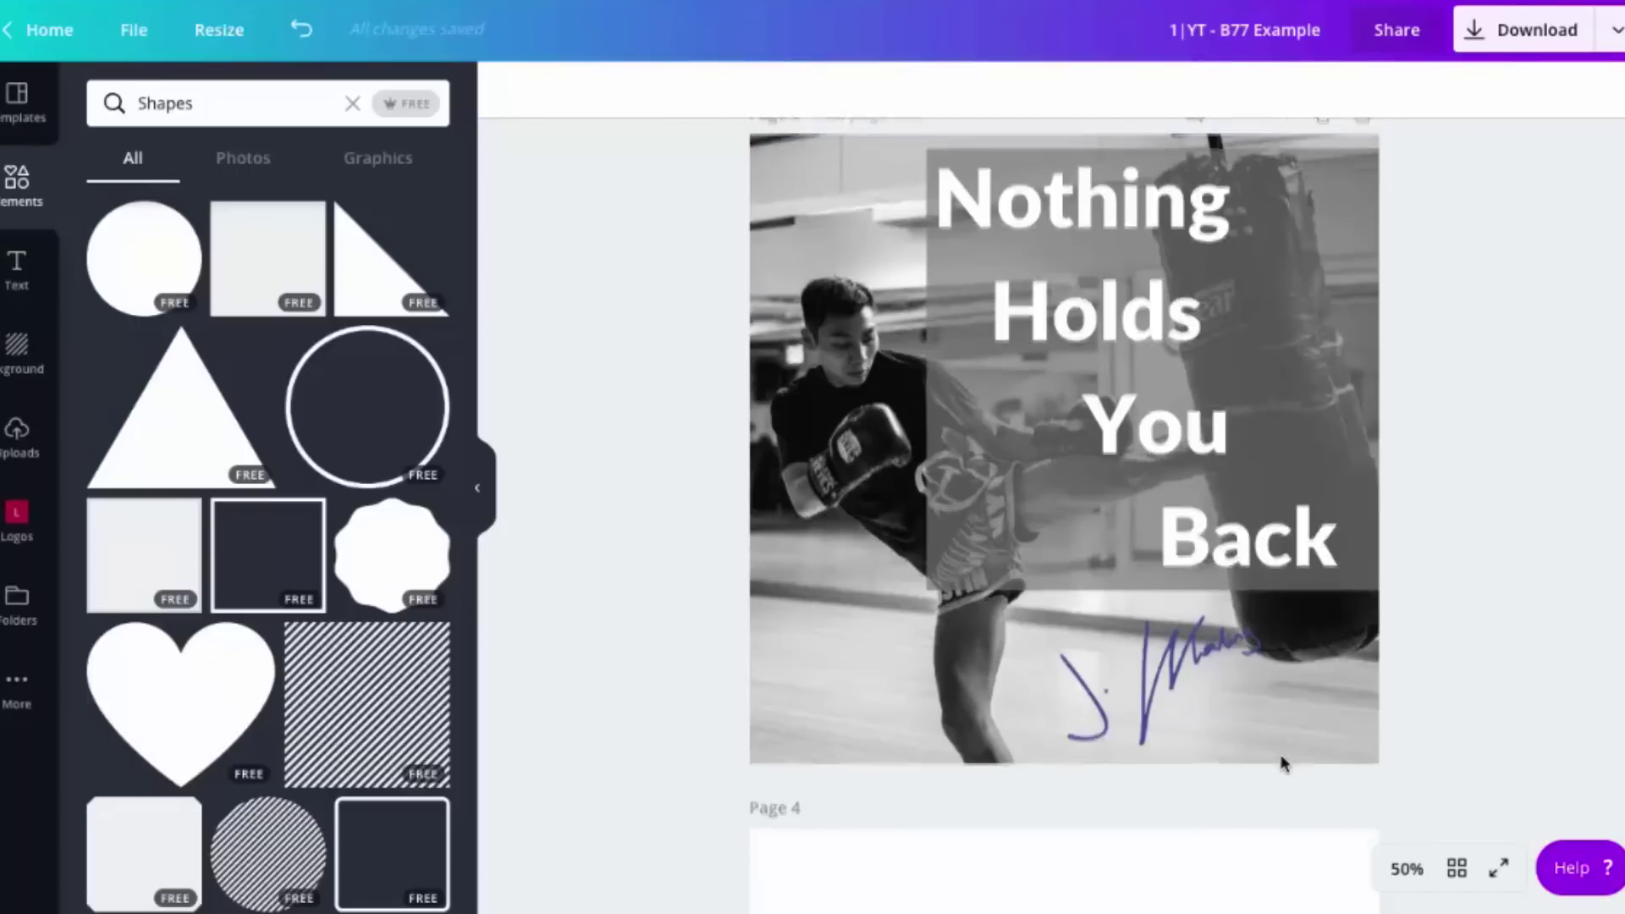
scroll(1278, 762, "up", 2)
left_click(1322, 181)
scroll(1258, 435, "up", 5)
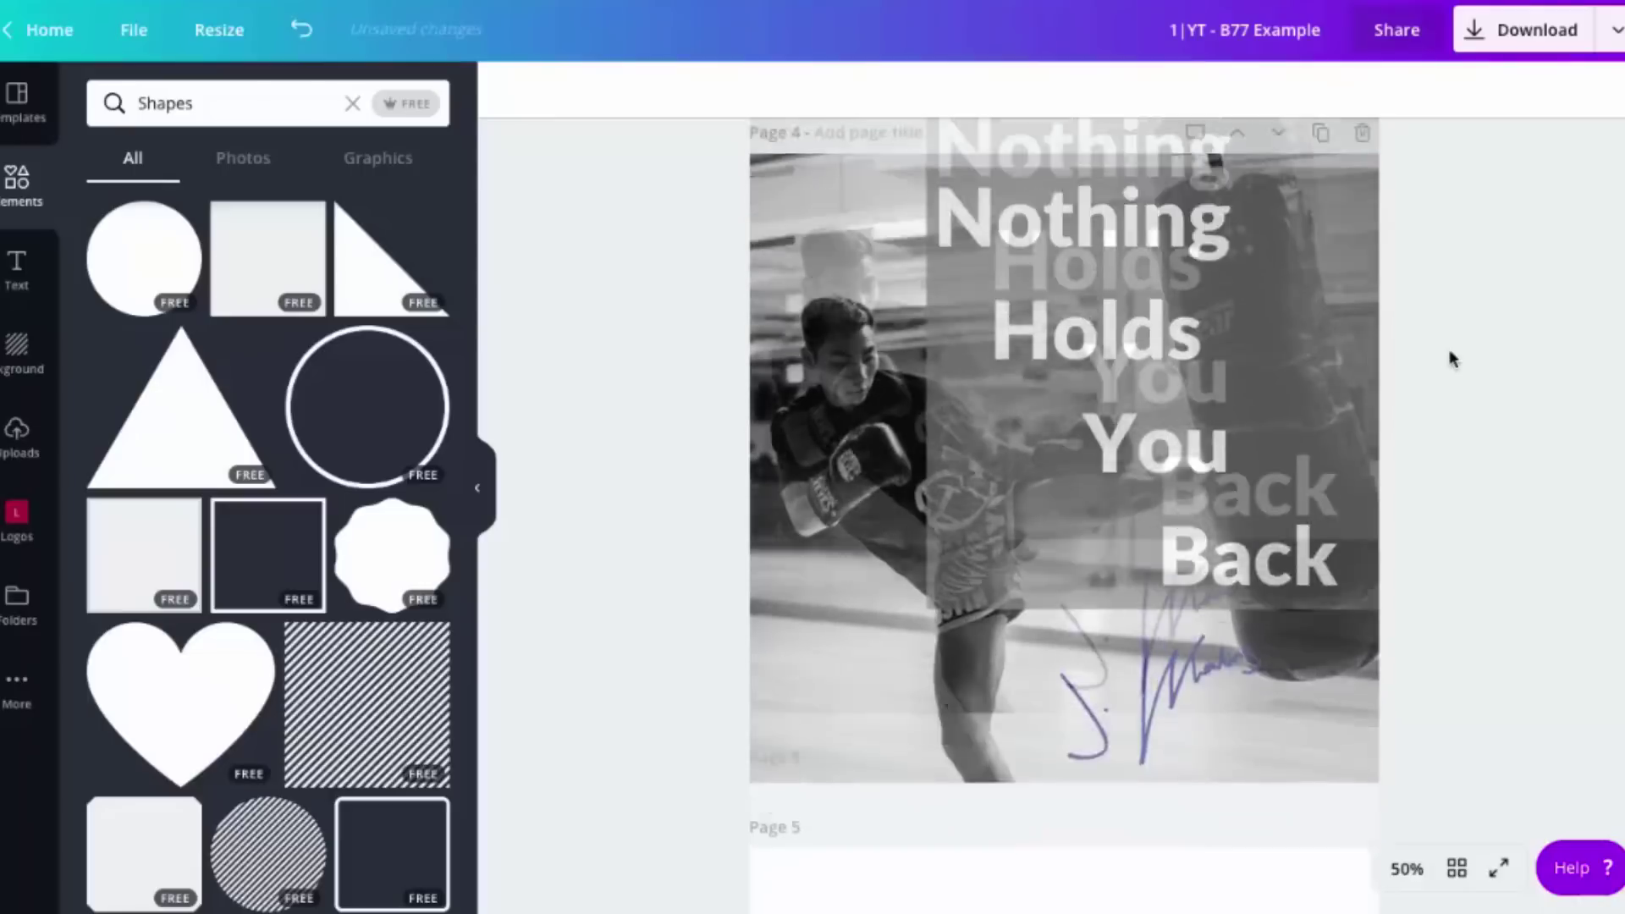
left_click_drag(1219, 432, 1036, 421)
left_click_drag(1293, 393, 1120, 393)
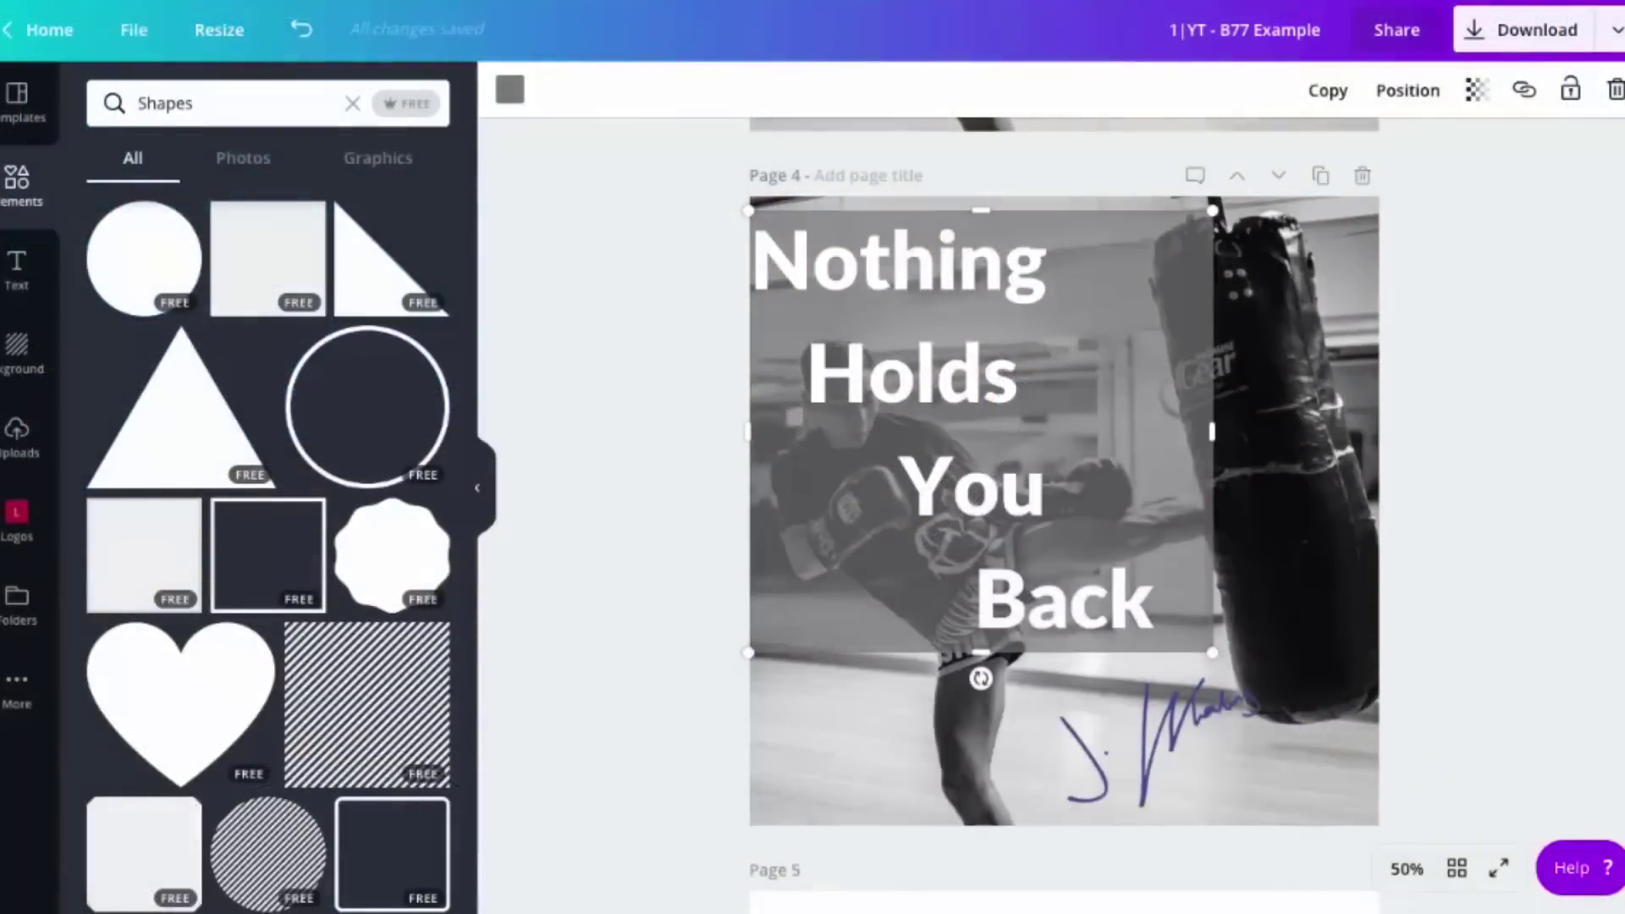
Review the quote designs across the document, comparing the page 2, 3 and 4 layouts with the finished examples further down.
scroll(1523, 430, "up", 8)
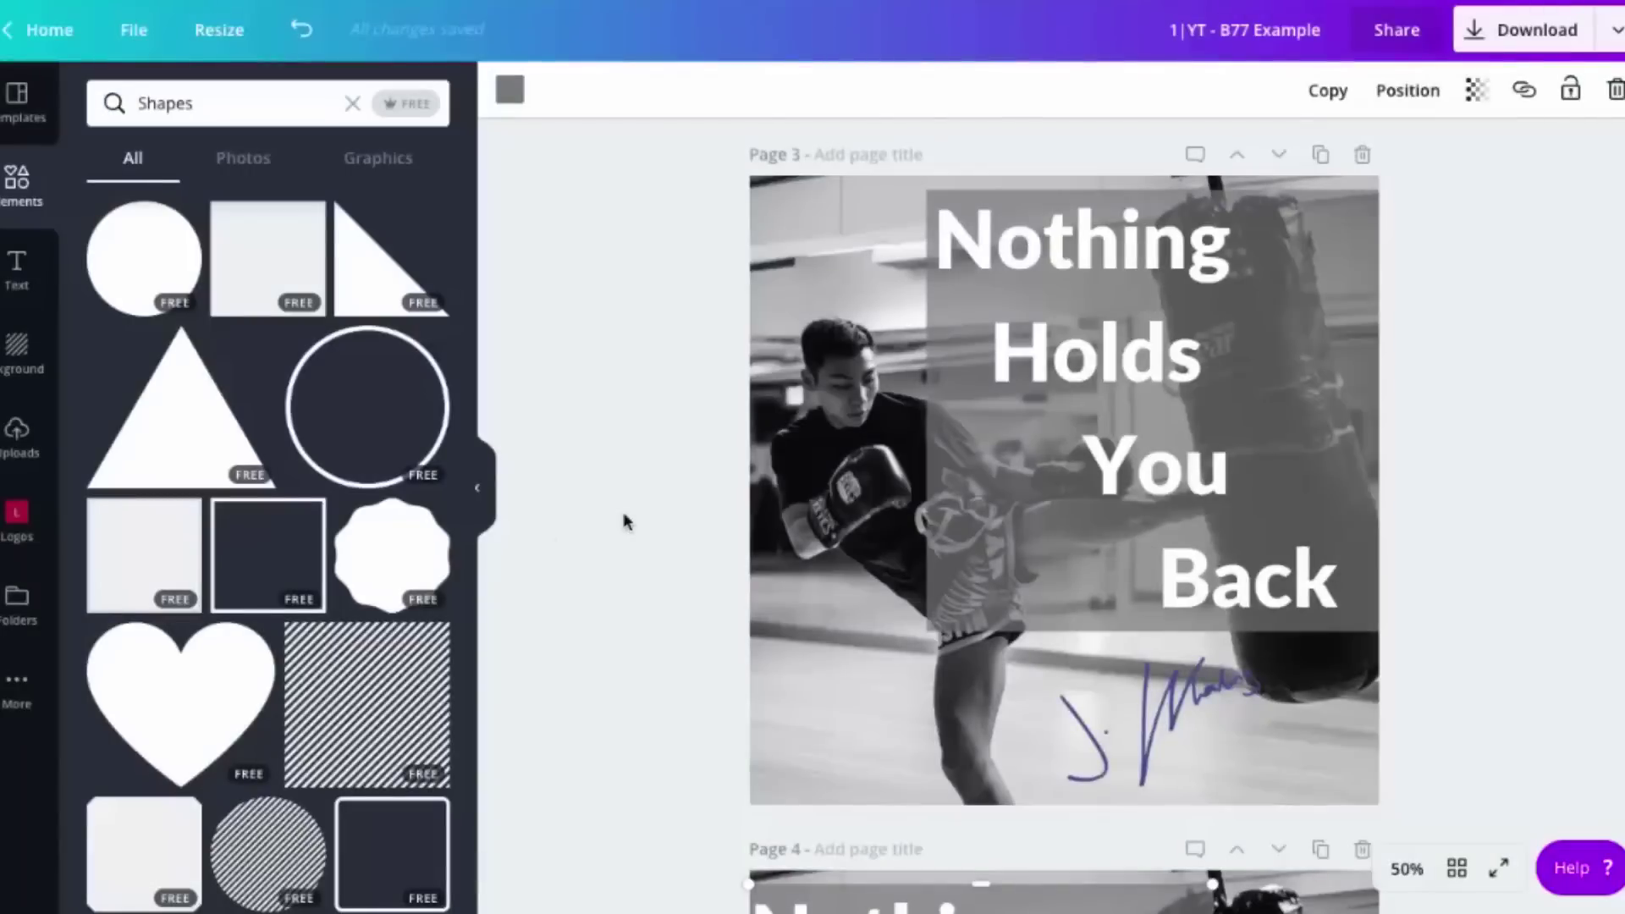
left_click(624, 521)
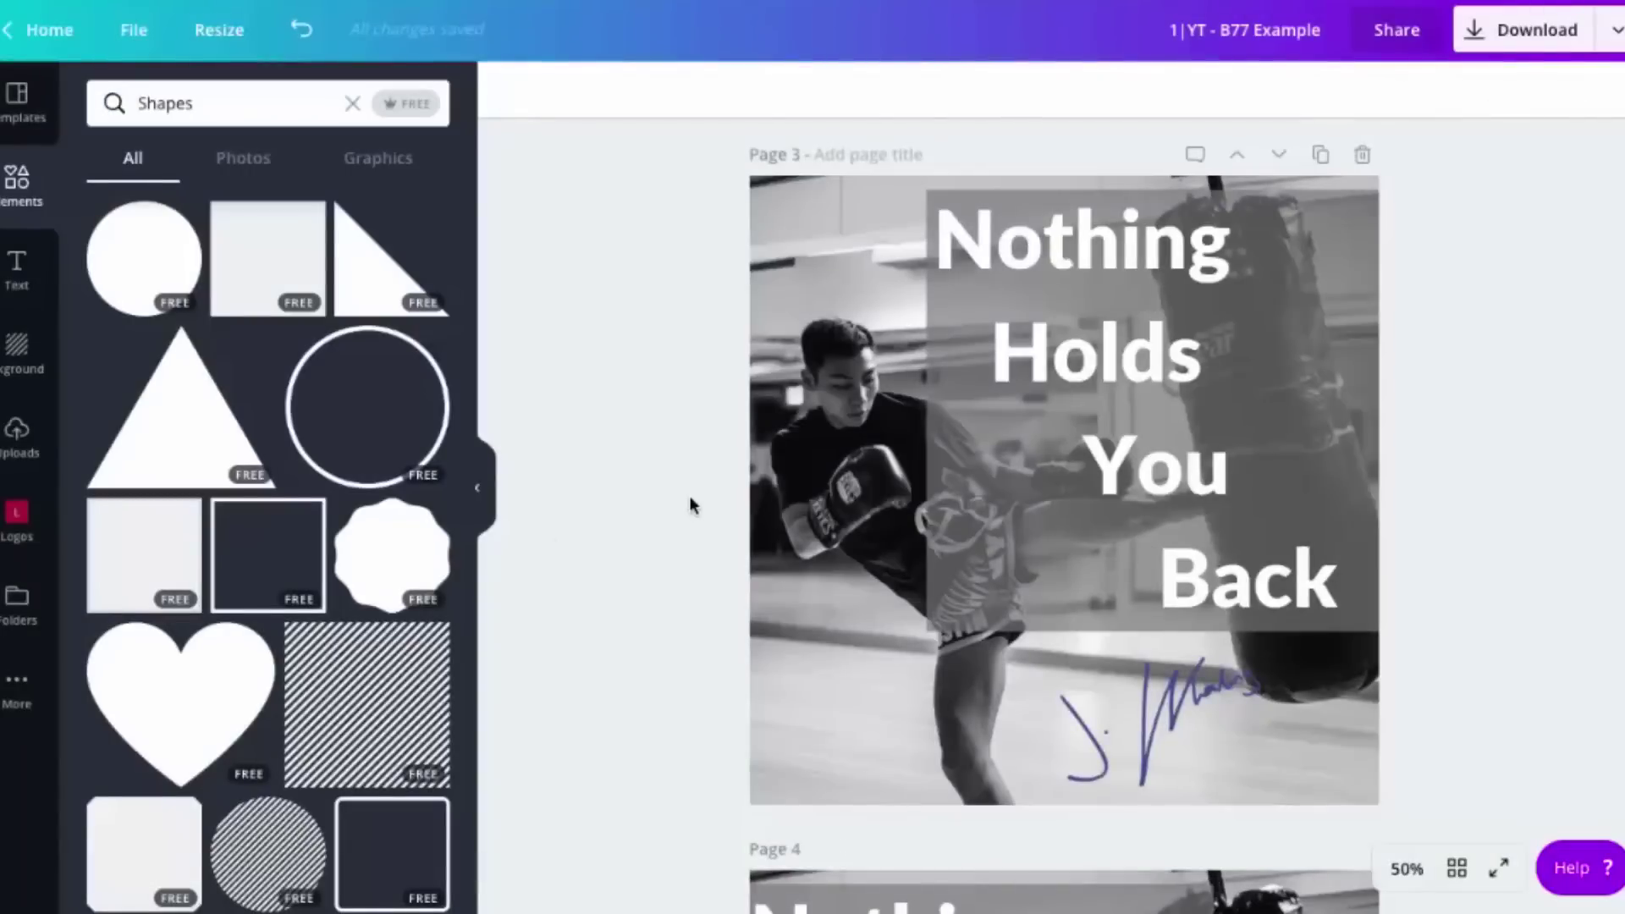
scroll(689, 496, "up", 6)
scroll(689, 505, "up", 2)
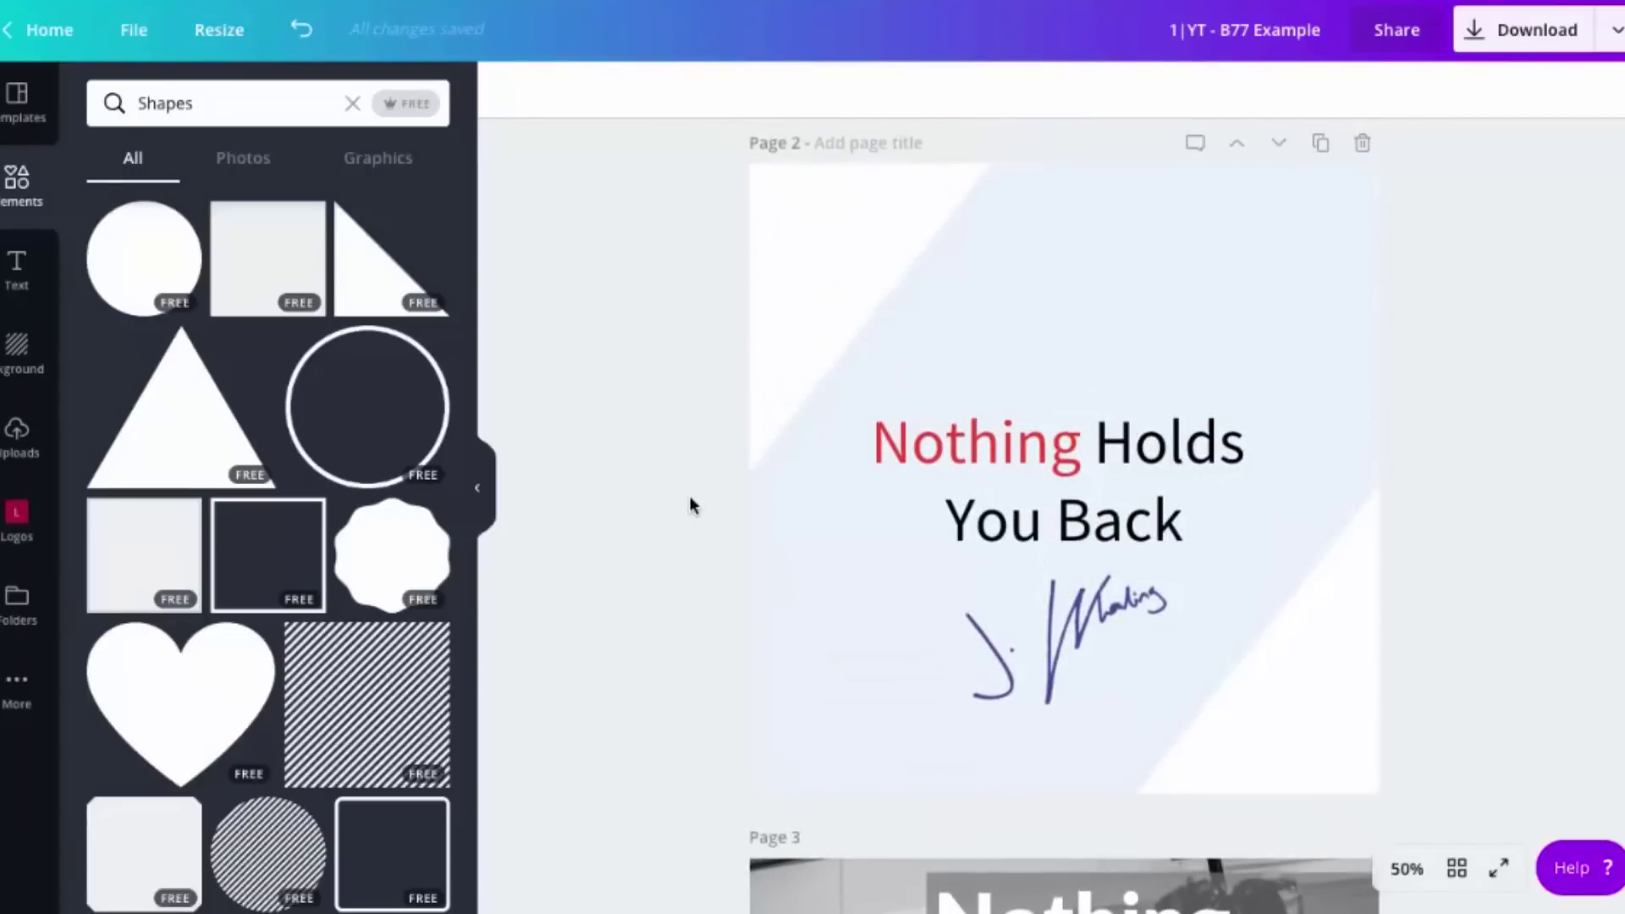
scroll(691, 500, "down", 1)
scroll(1389, 520, "down", 10)
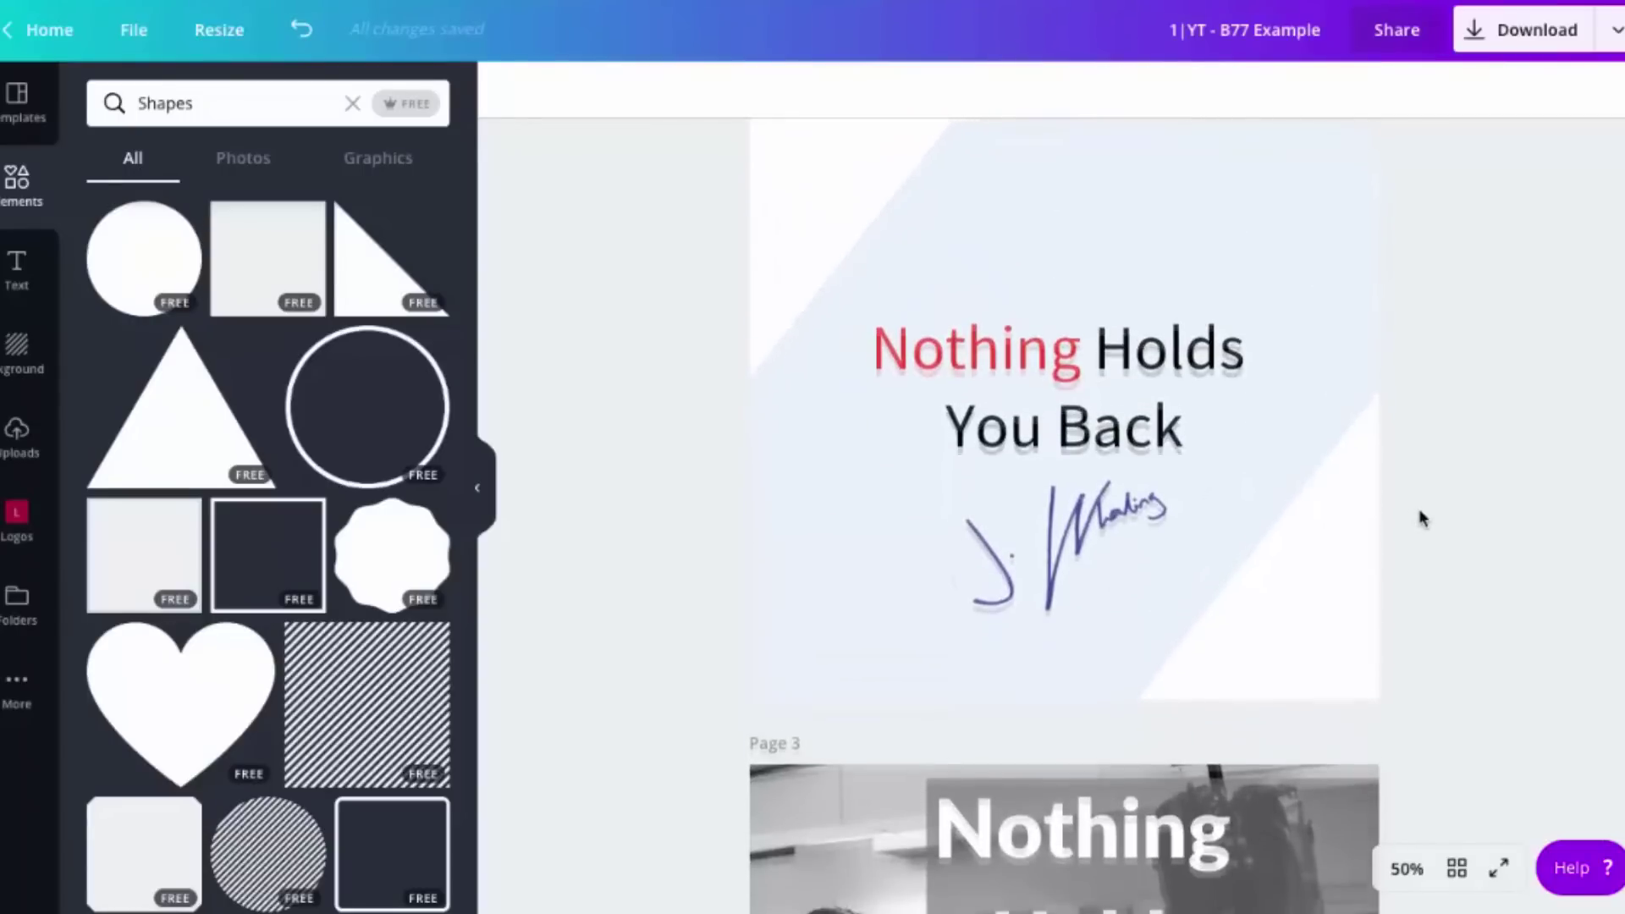
scroll(1422, 518, "down", 14)
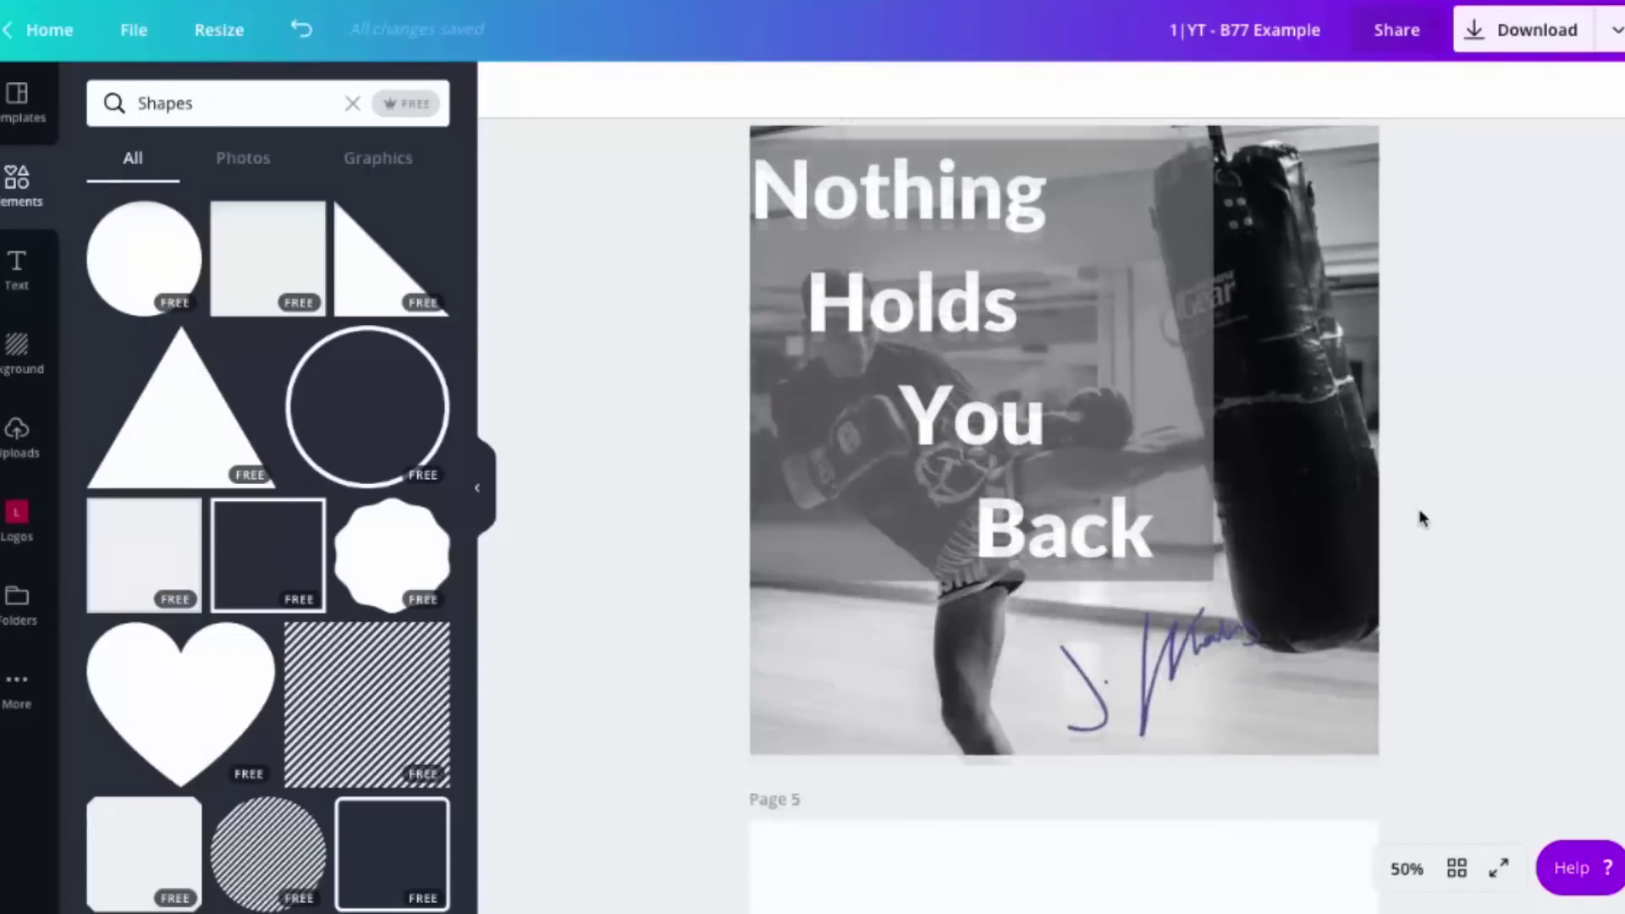
scroll(1422, 518, "down", 20)
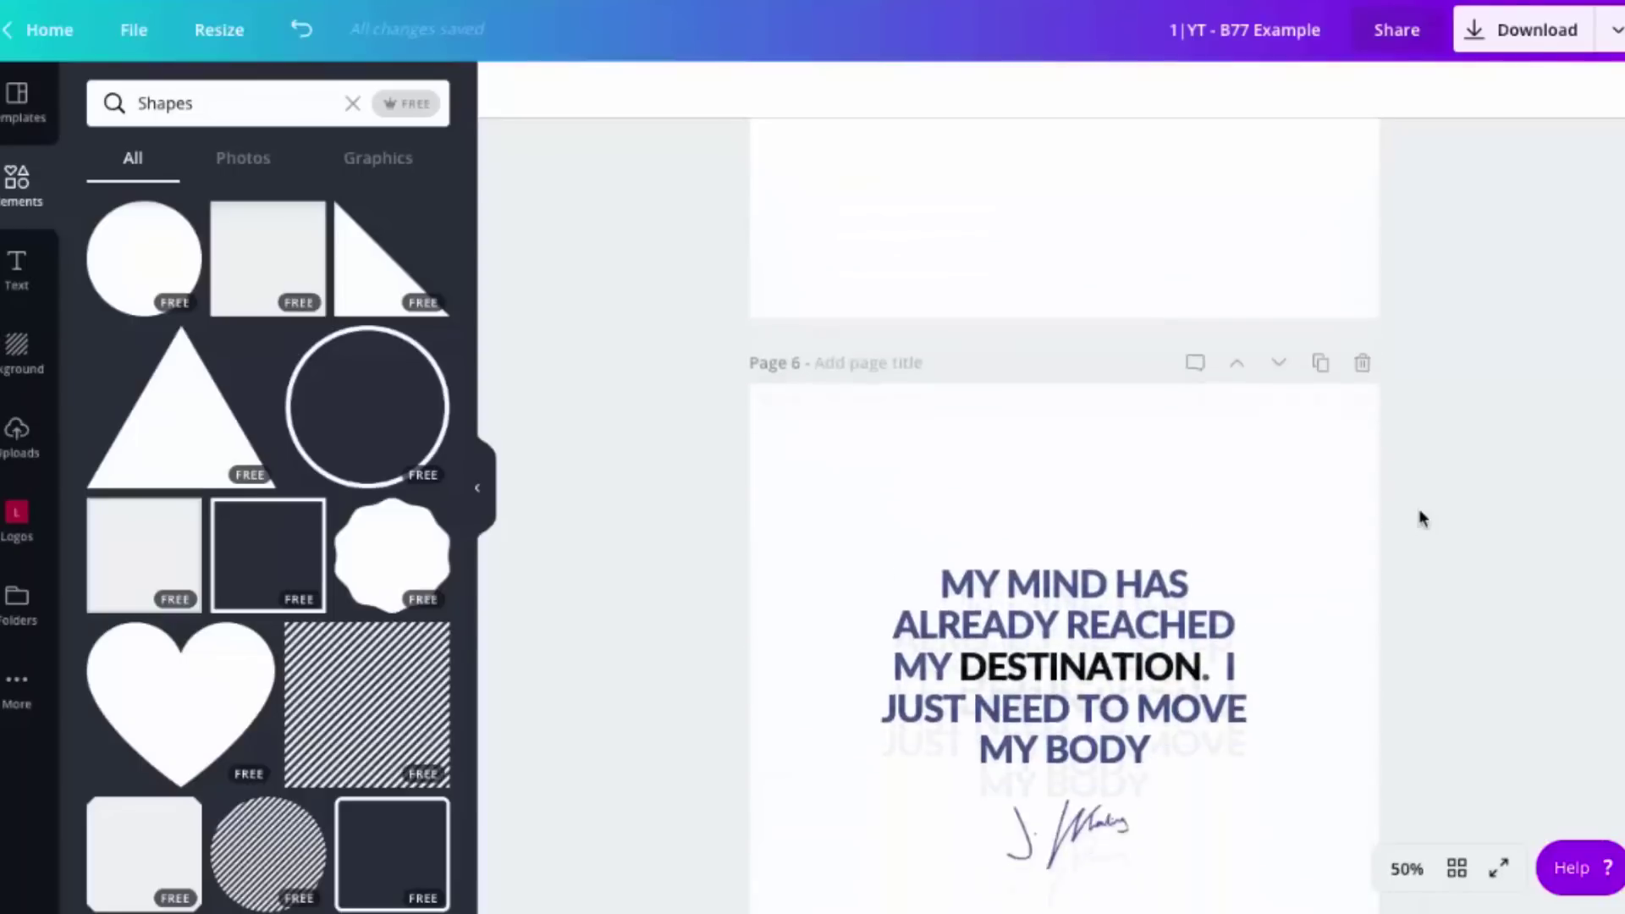
scroll(1422, 518, "down", 15)
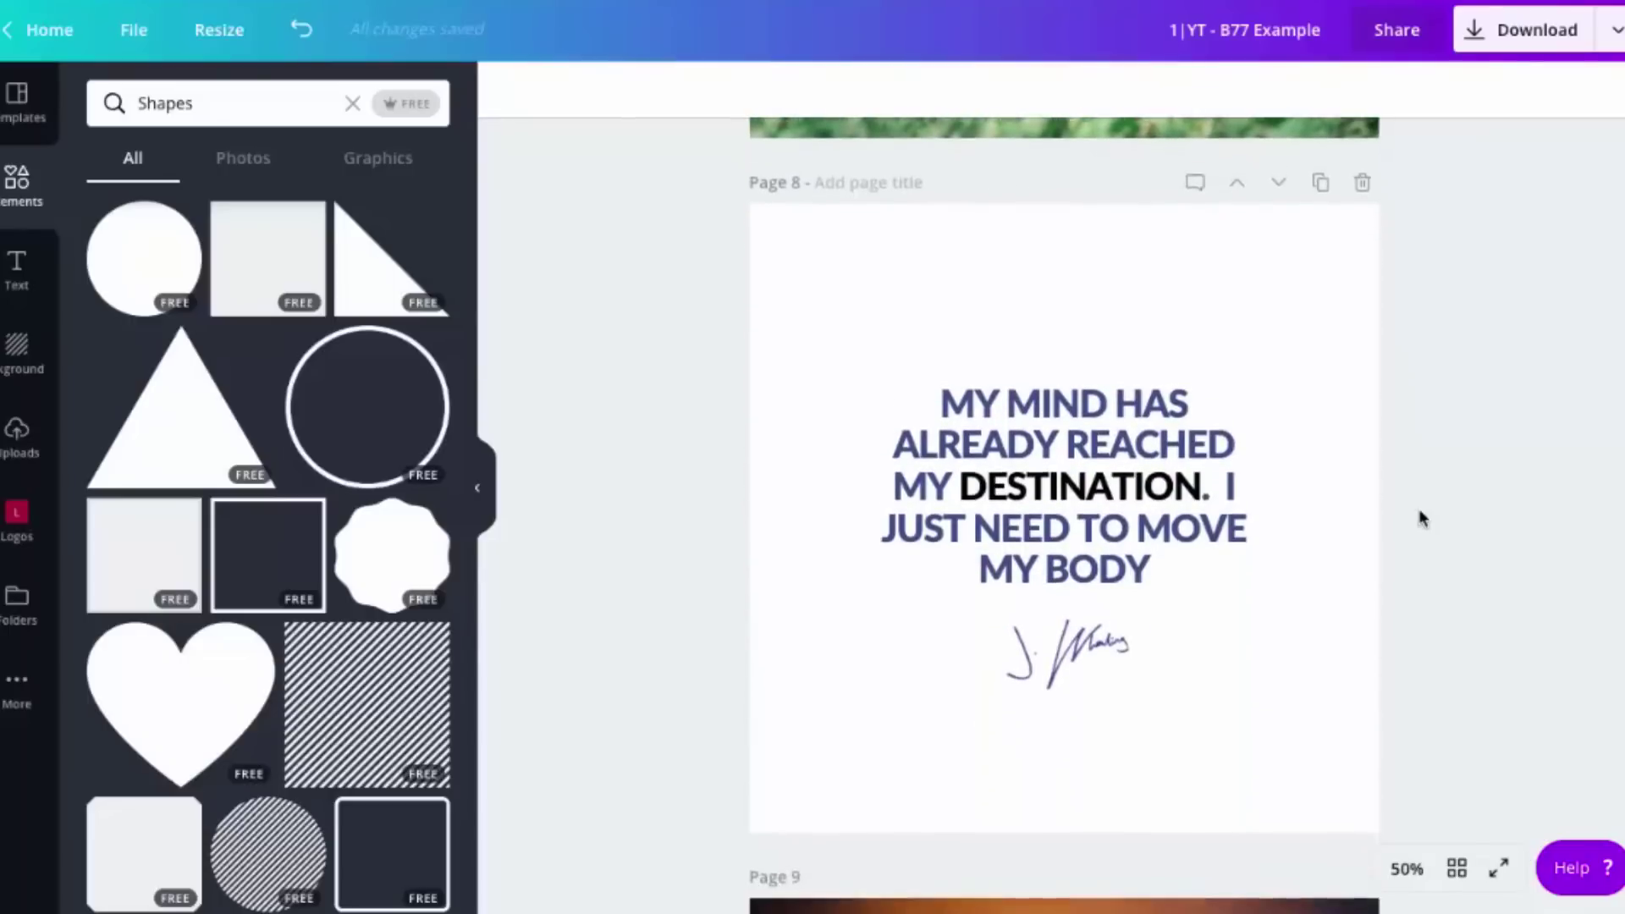
scroll(1422, 518, "up", 20)
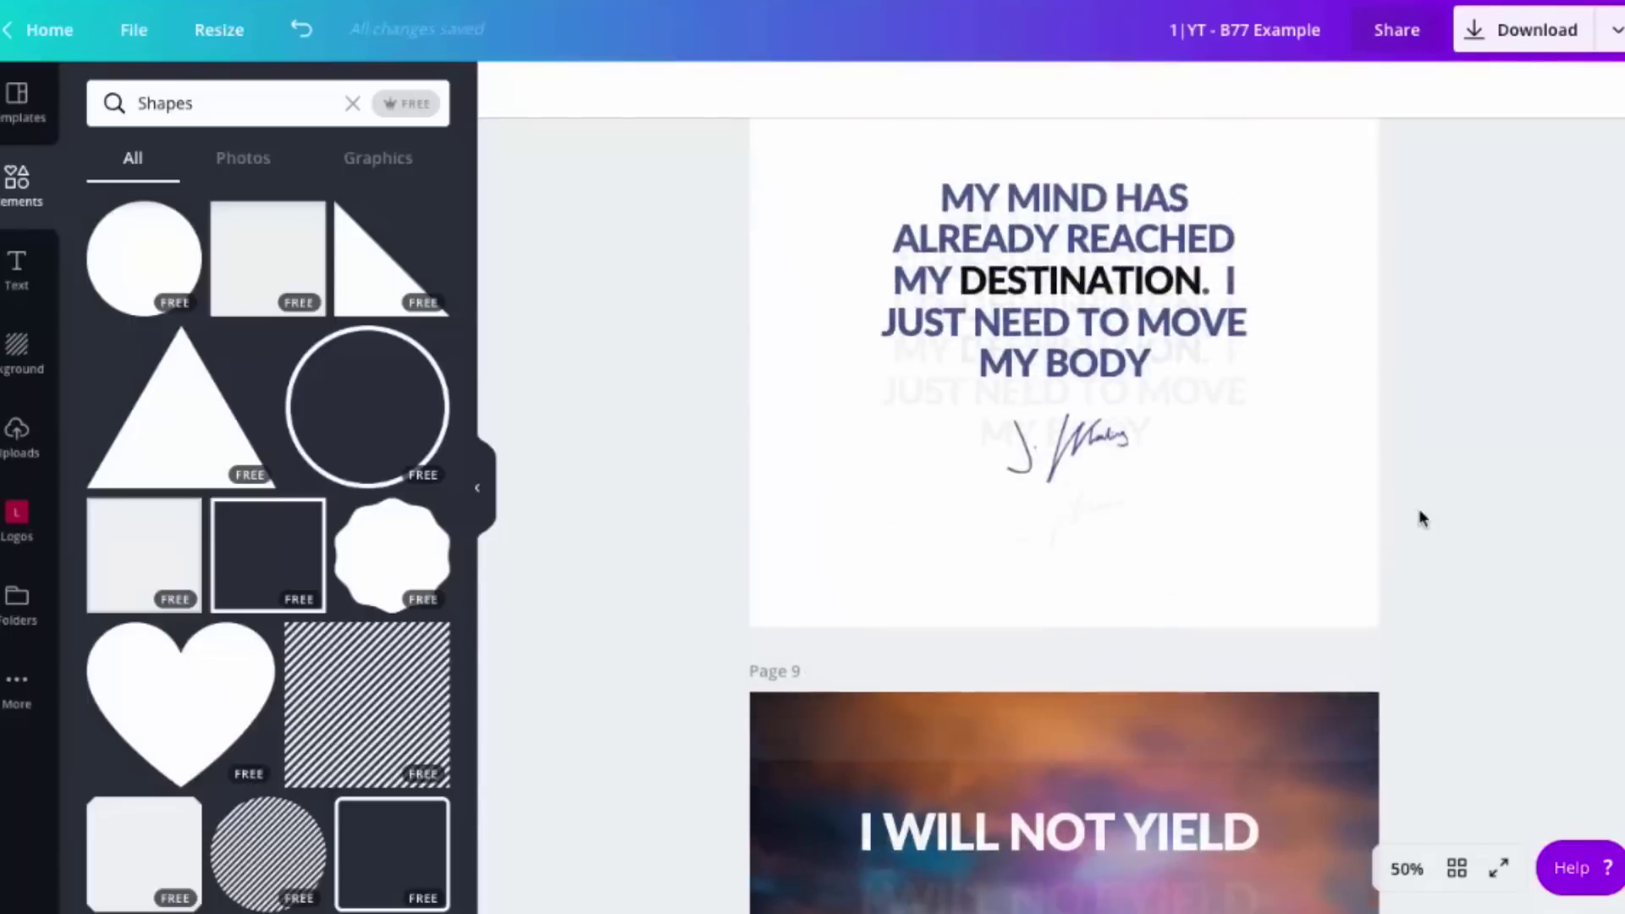
scroll(1422, 518, "up", 12)
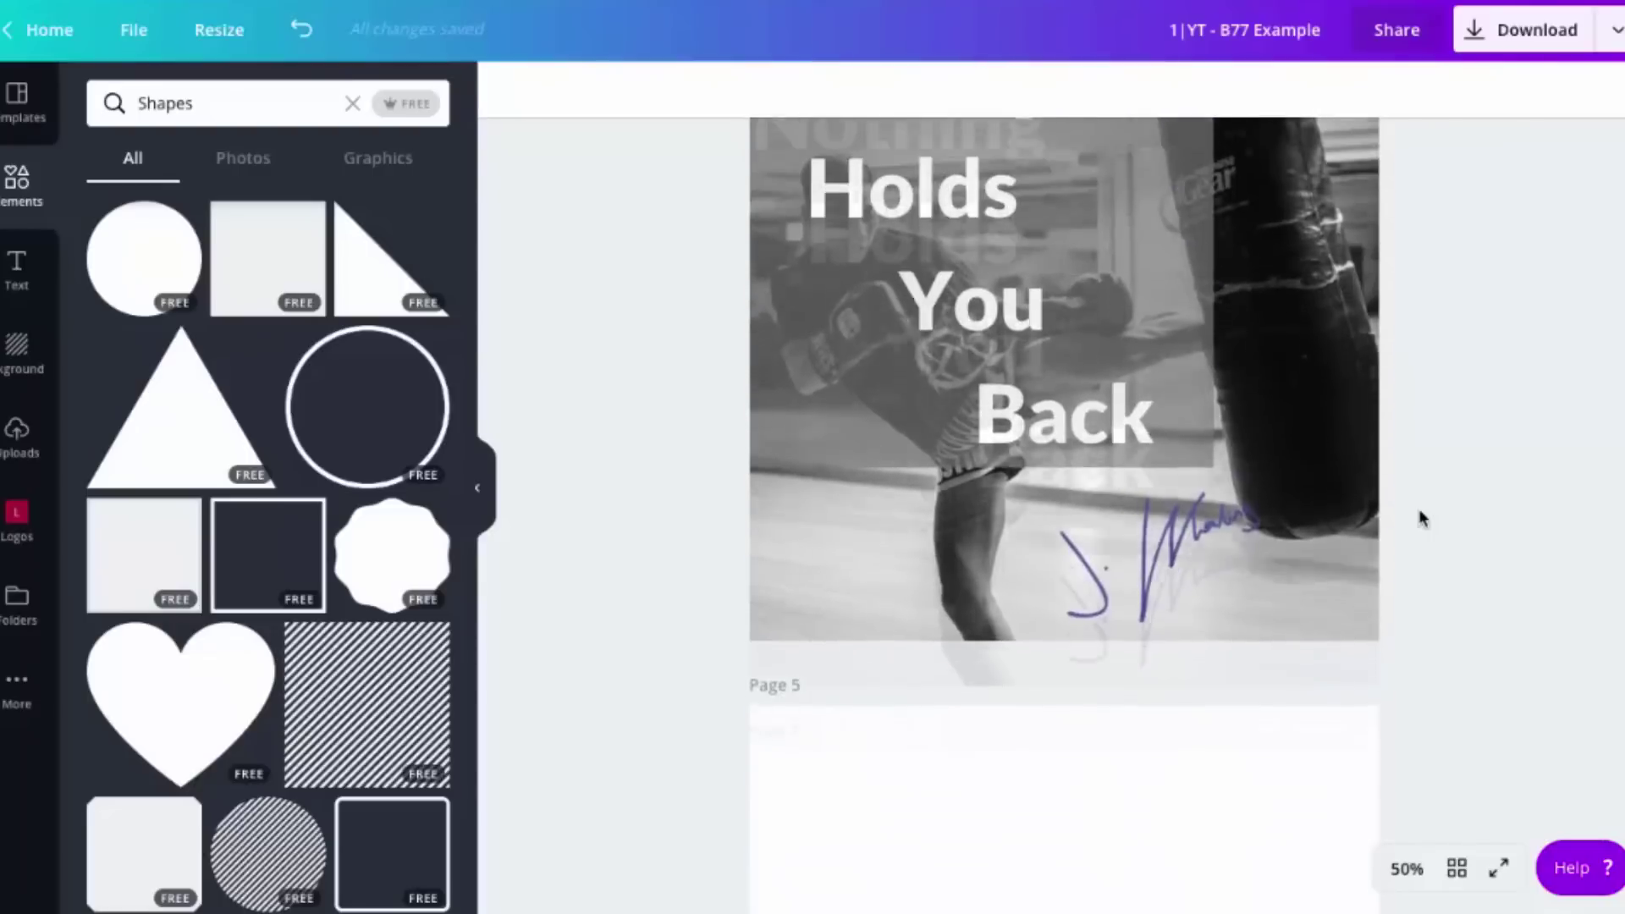
scroll(1422, 518, "up", 2)
scroll(1422, 518, "up", 8)
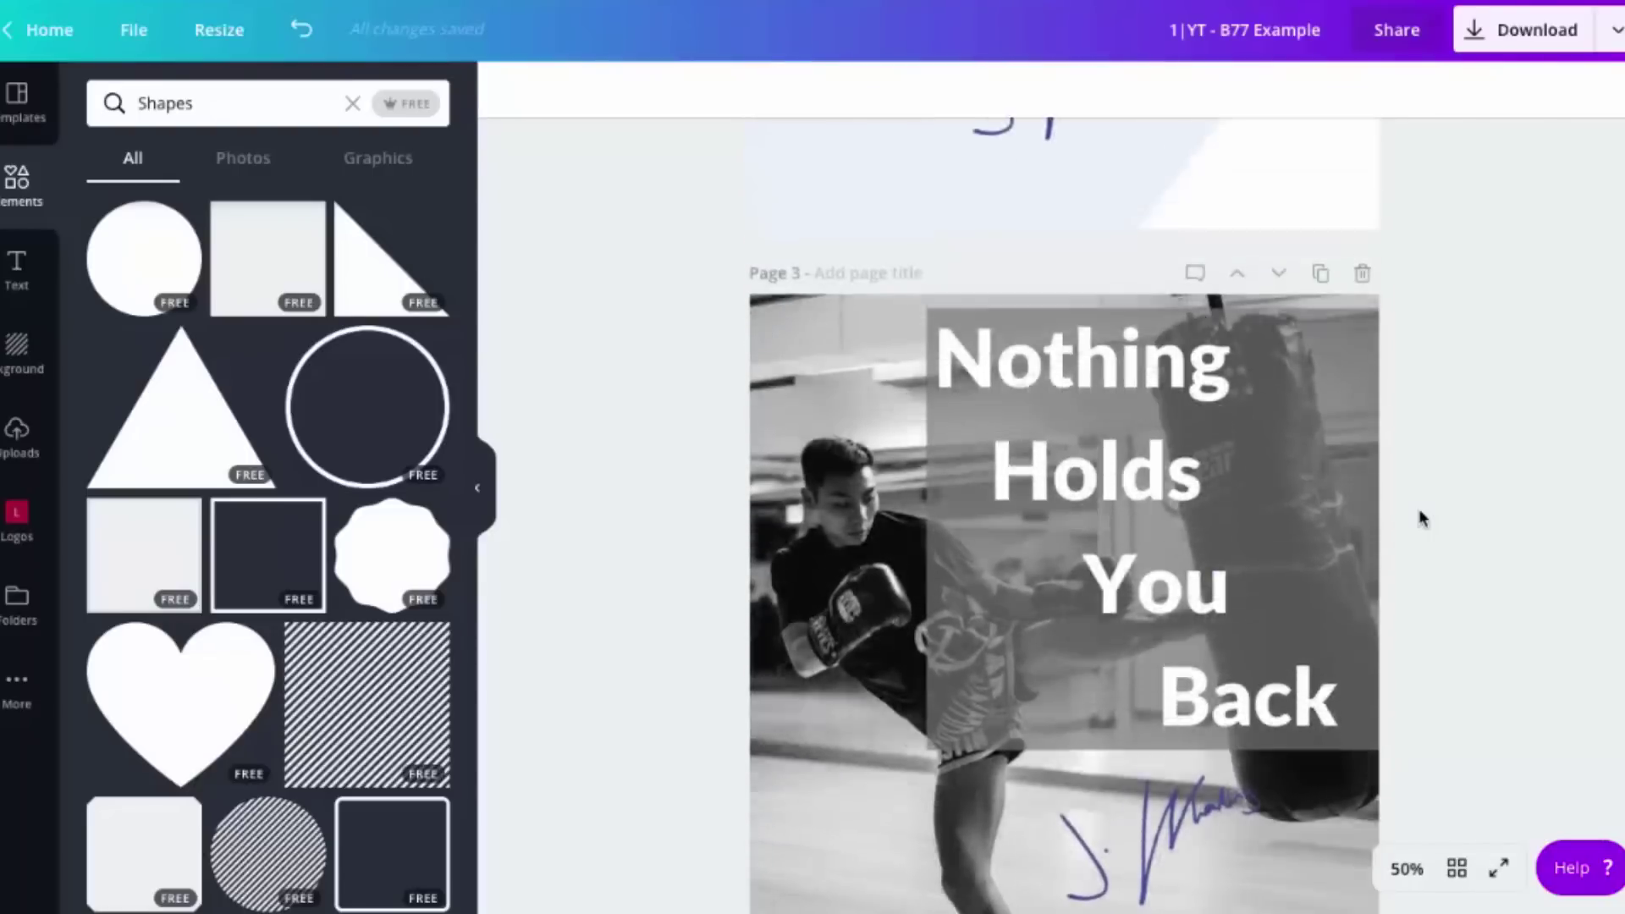
scroll(1422, 518, "up", 20)
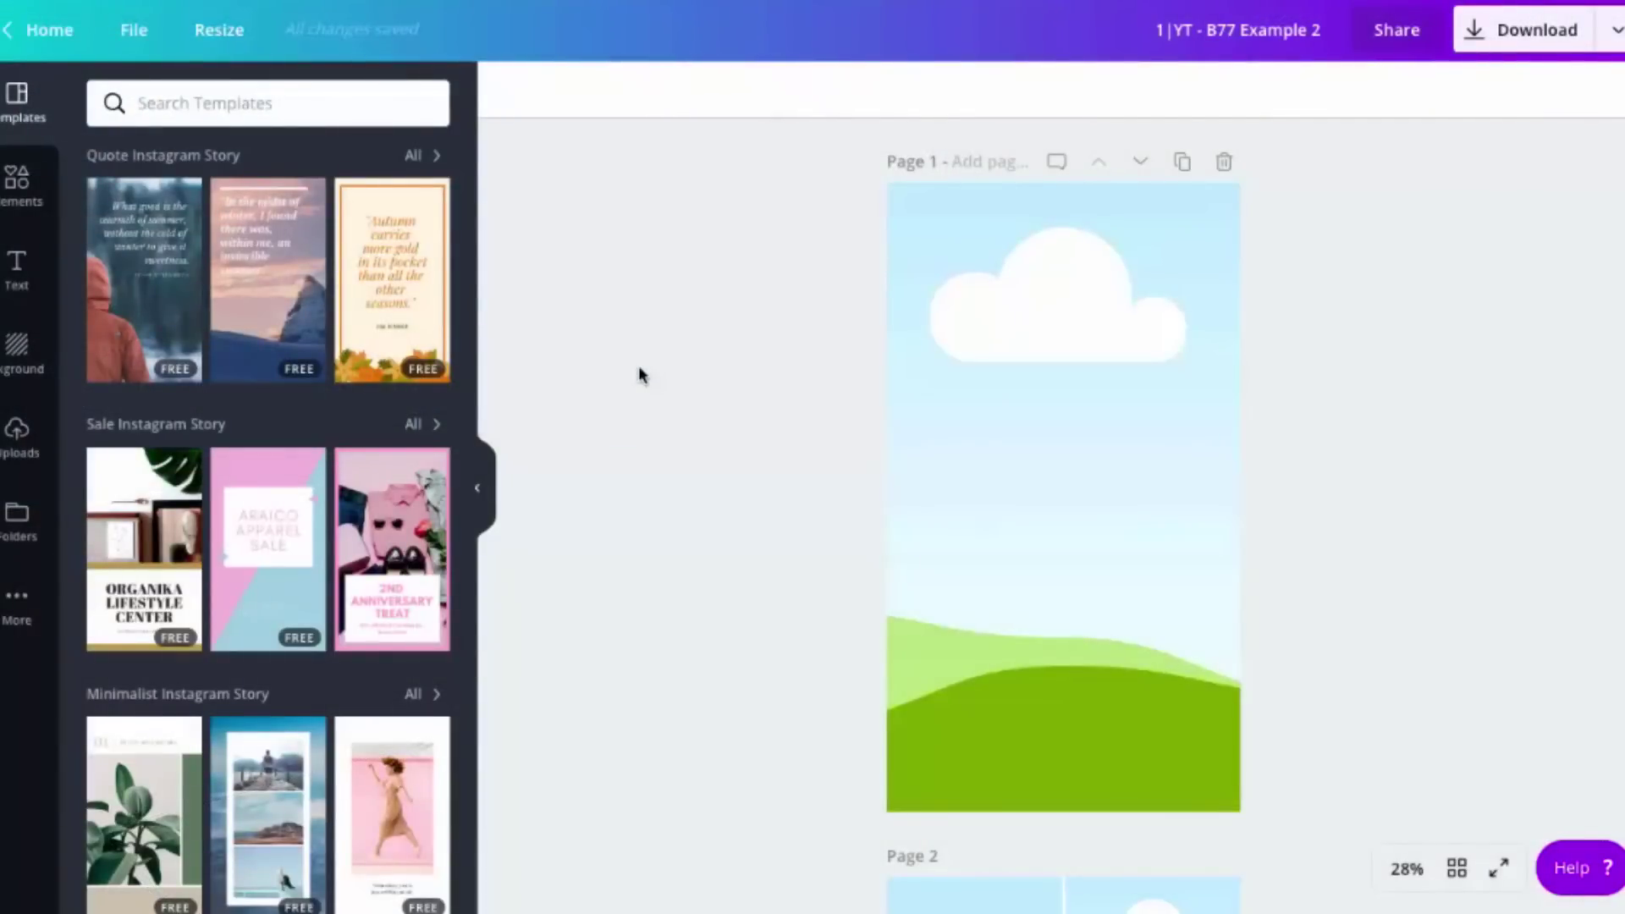
Review the Instagram Story template pages, from the plain photo grids on pages 1 to 4 through the decorated signature designs up to page 9.
scroll(639, 375, "down", 2)
scroll(639, 375, "down", 3)
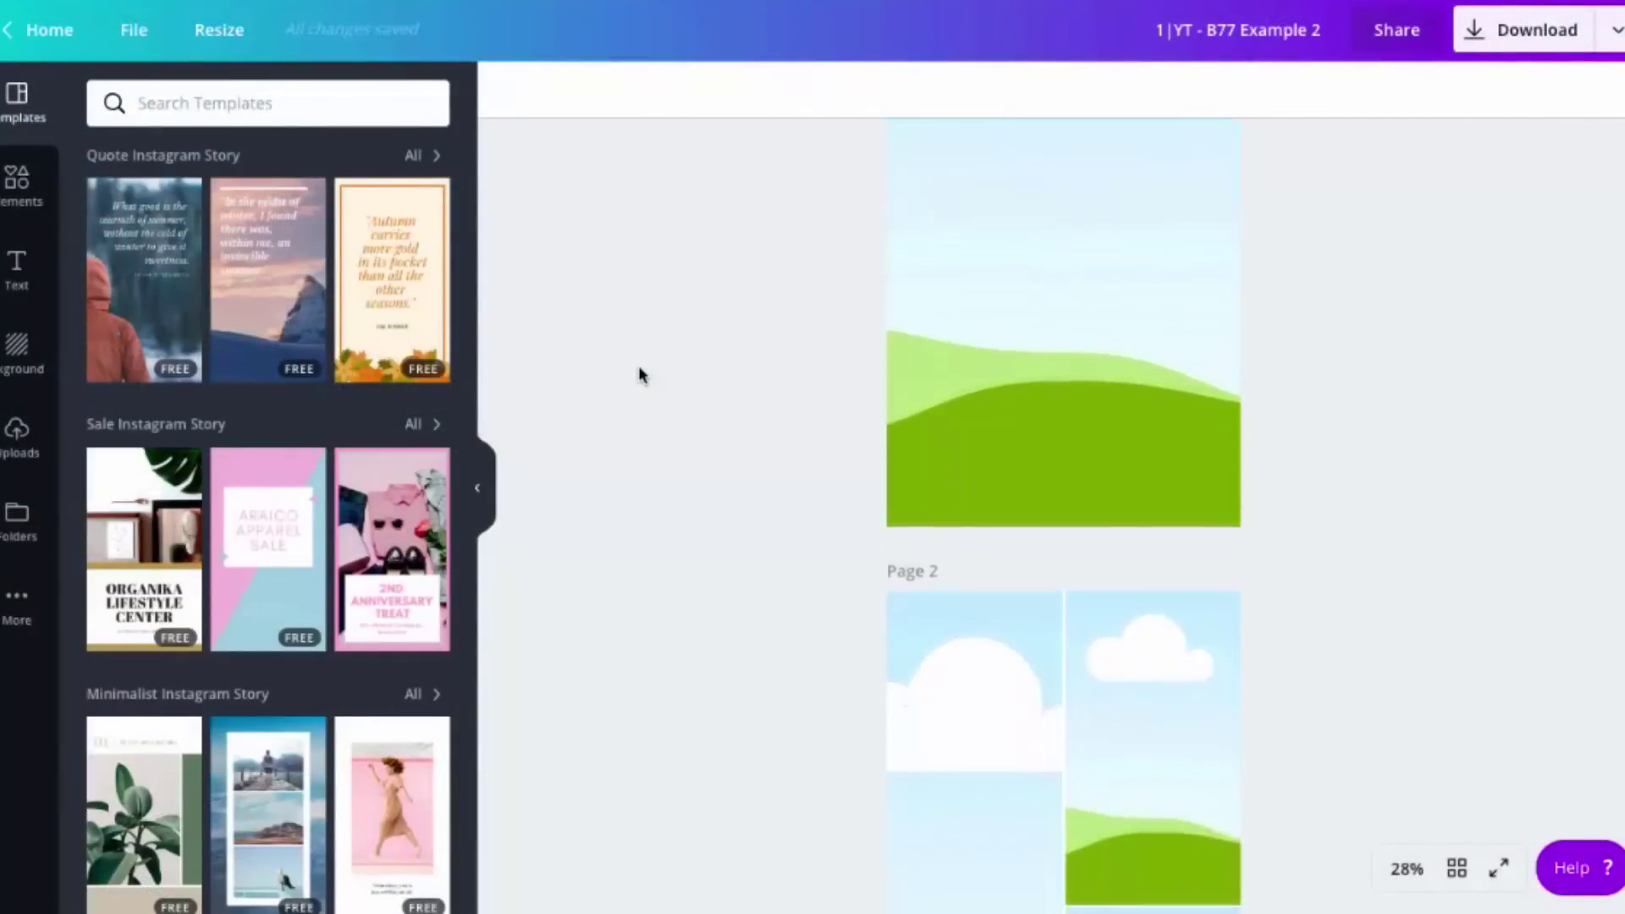
scroll(639, 375, "down", 5)
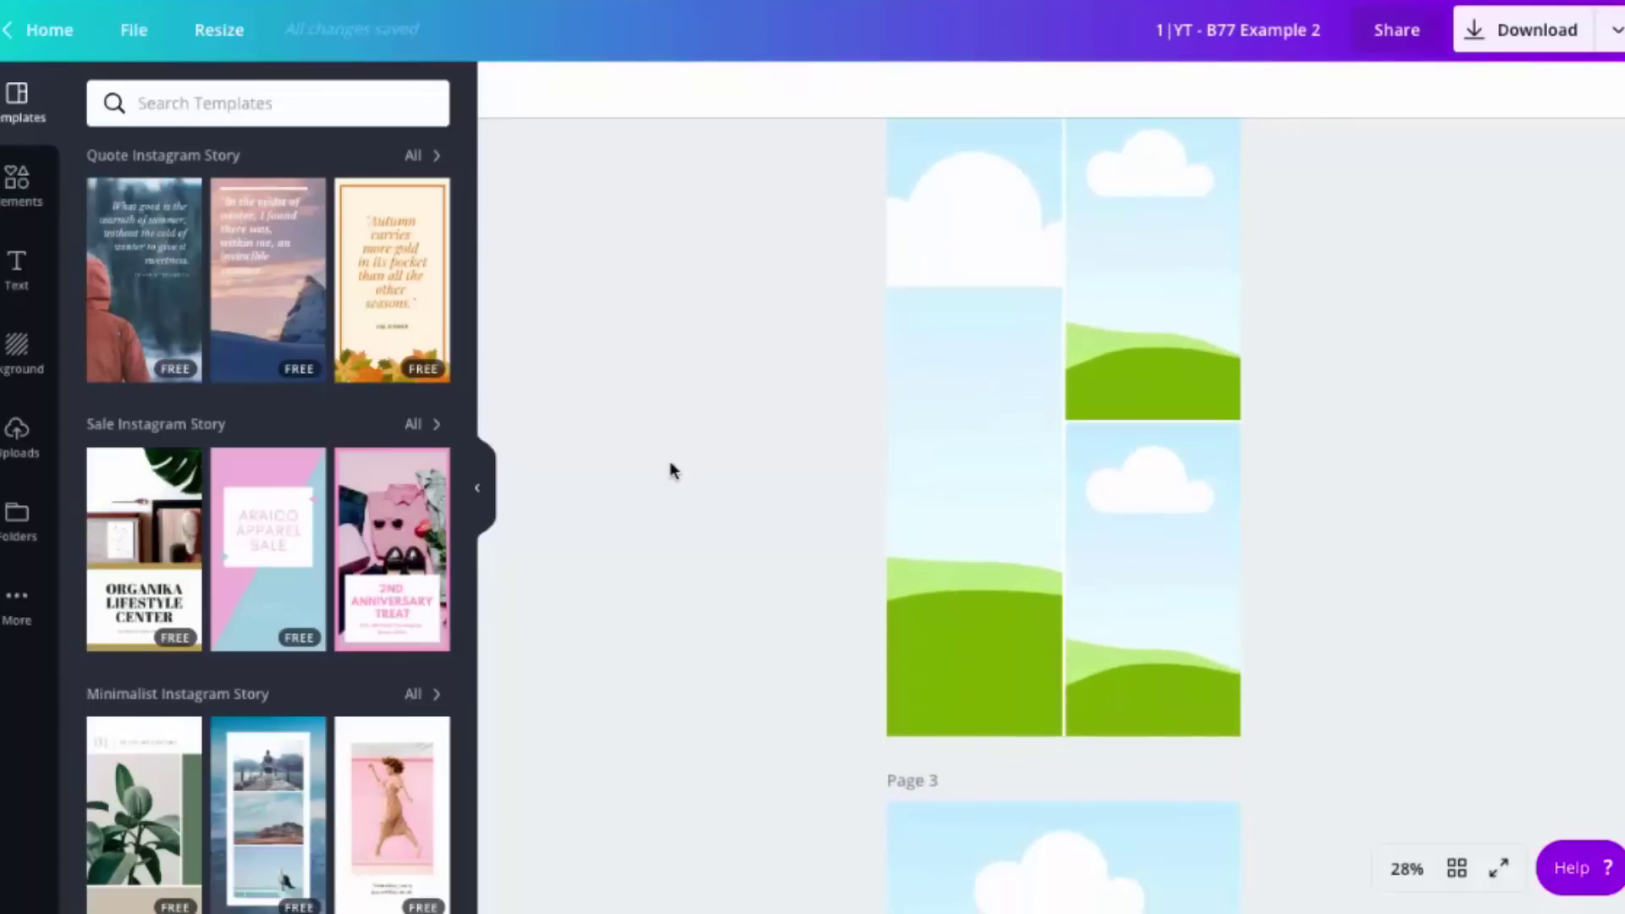
scroll(670, 463, "down", 6)
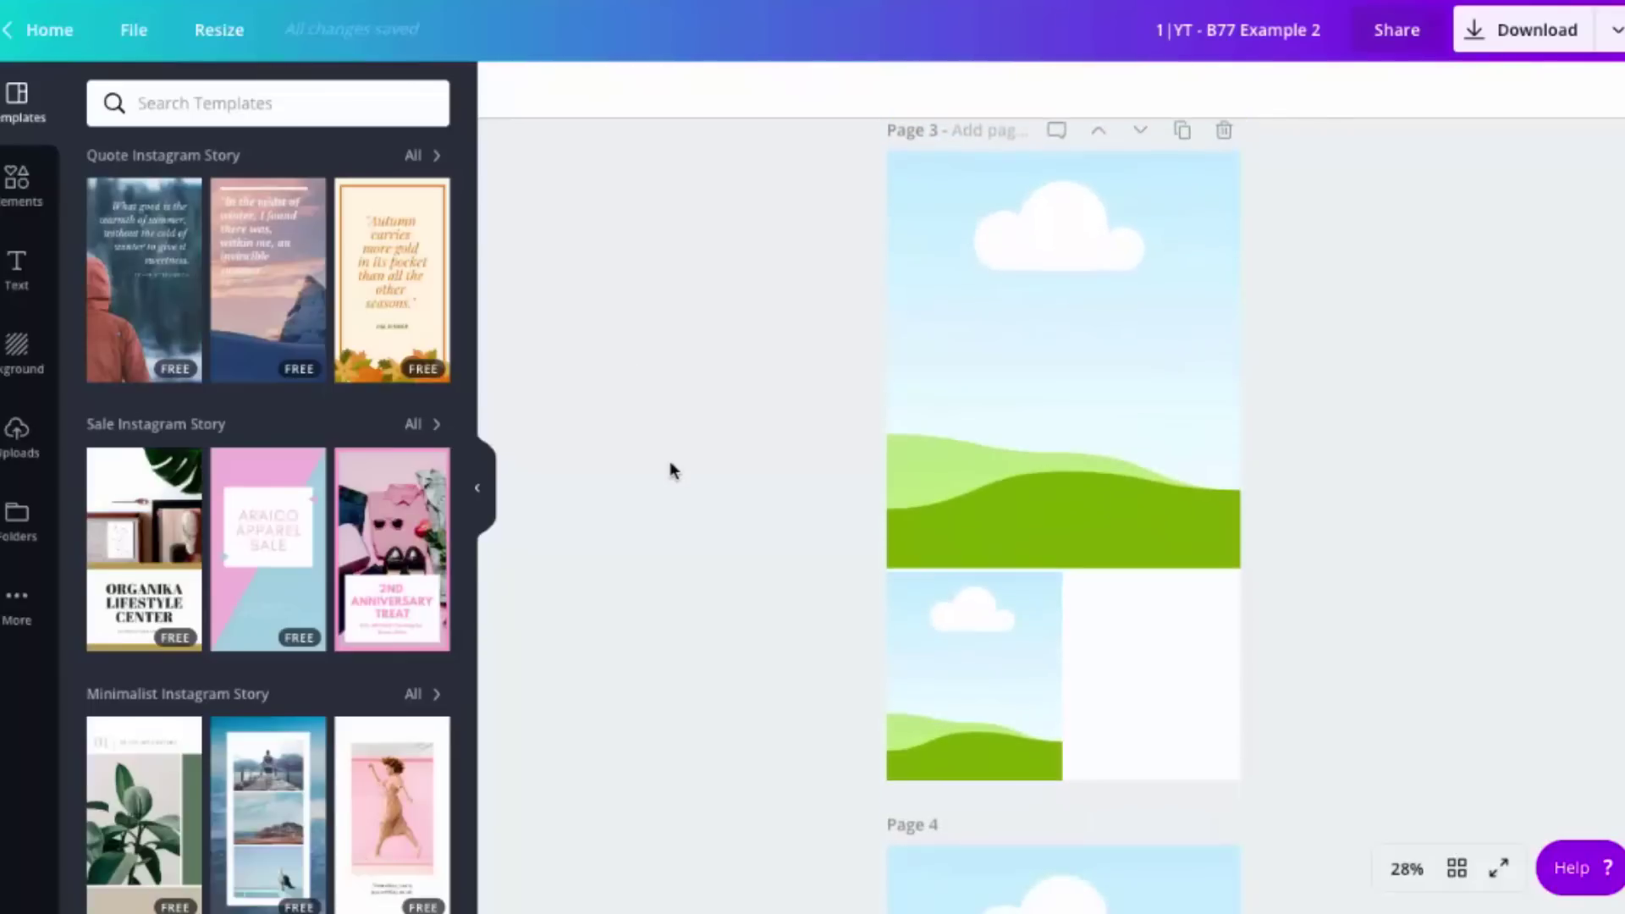
scroll(669, 460, "down", 2)
scroll(669, 461, "up", 1)
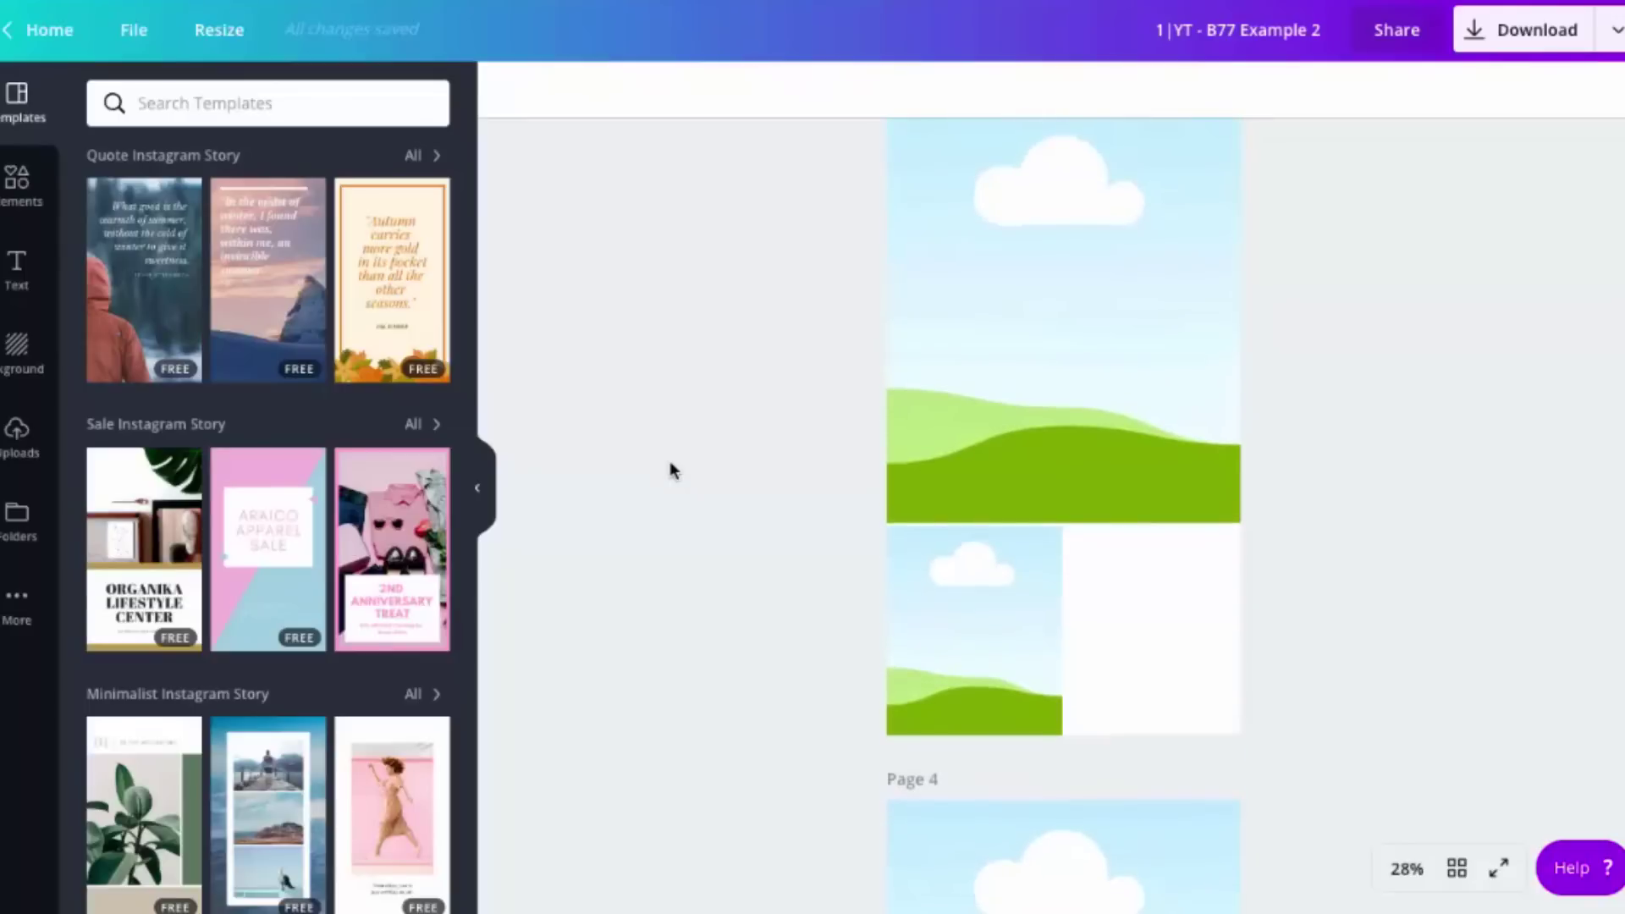
scroll(671, 471, "up", 2)
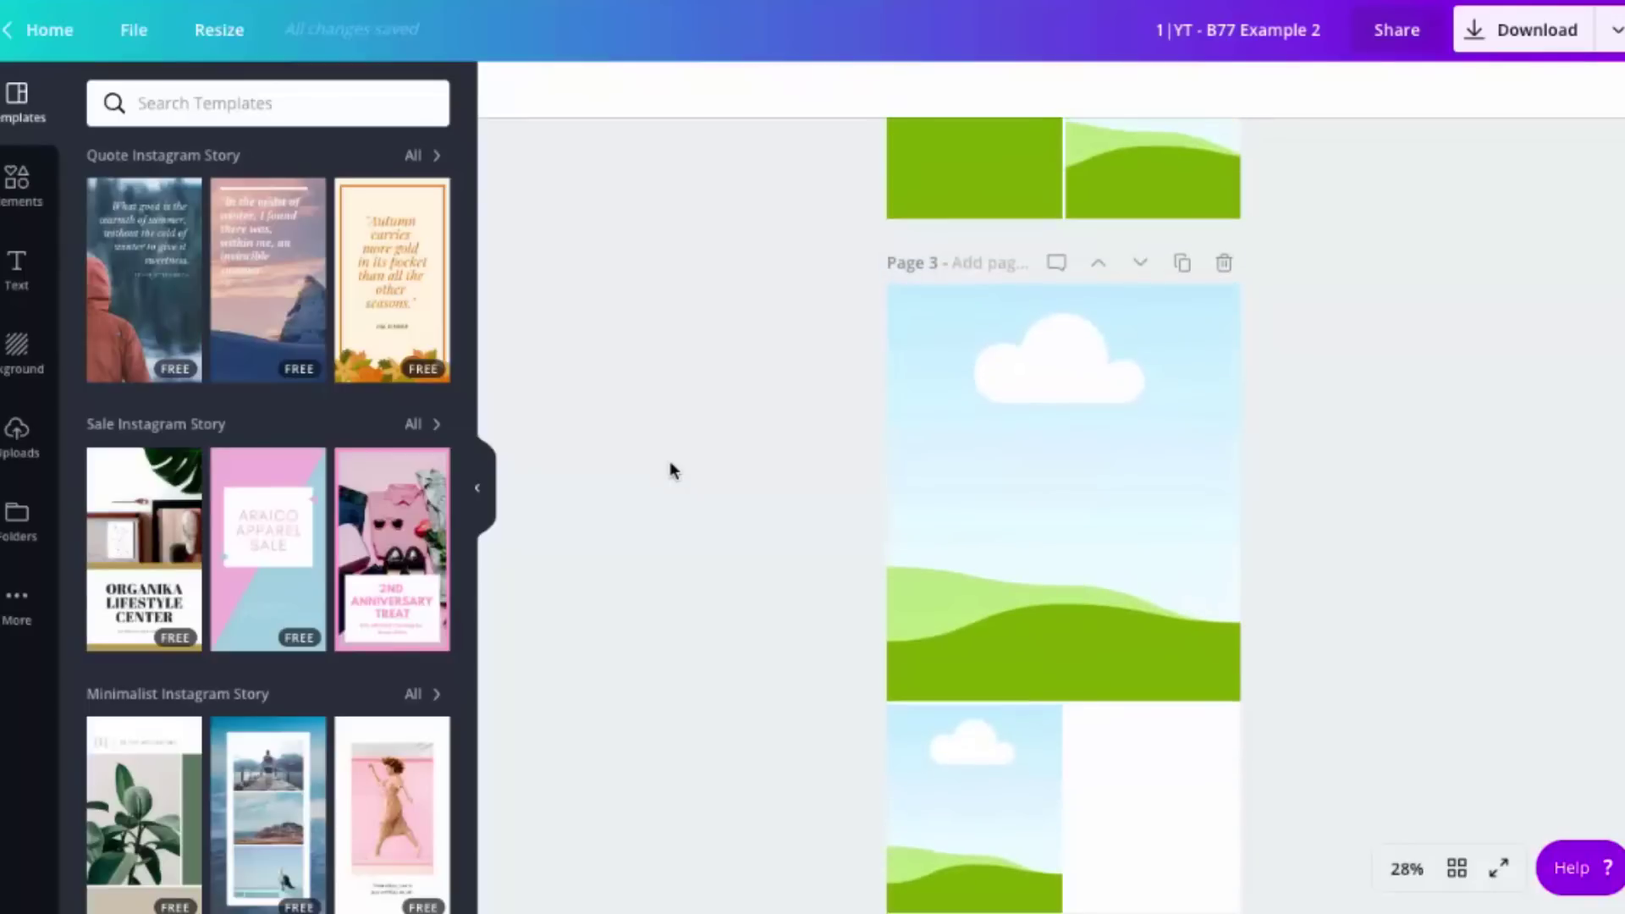
scroll(670, 464, "down", 1)
scroll(671, 463, "down", 3)
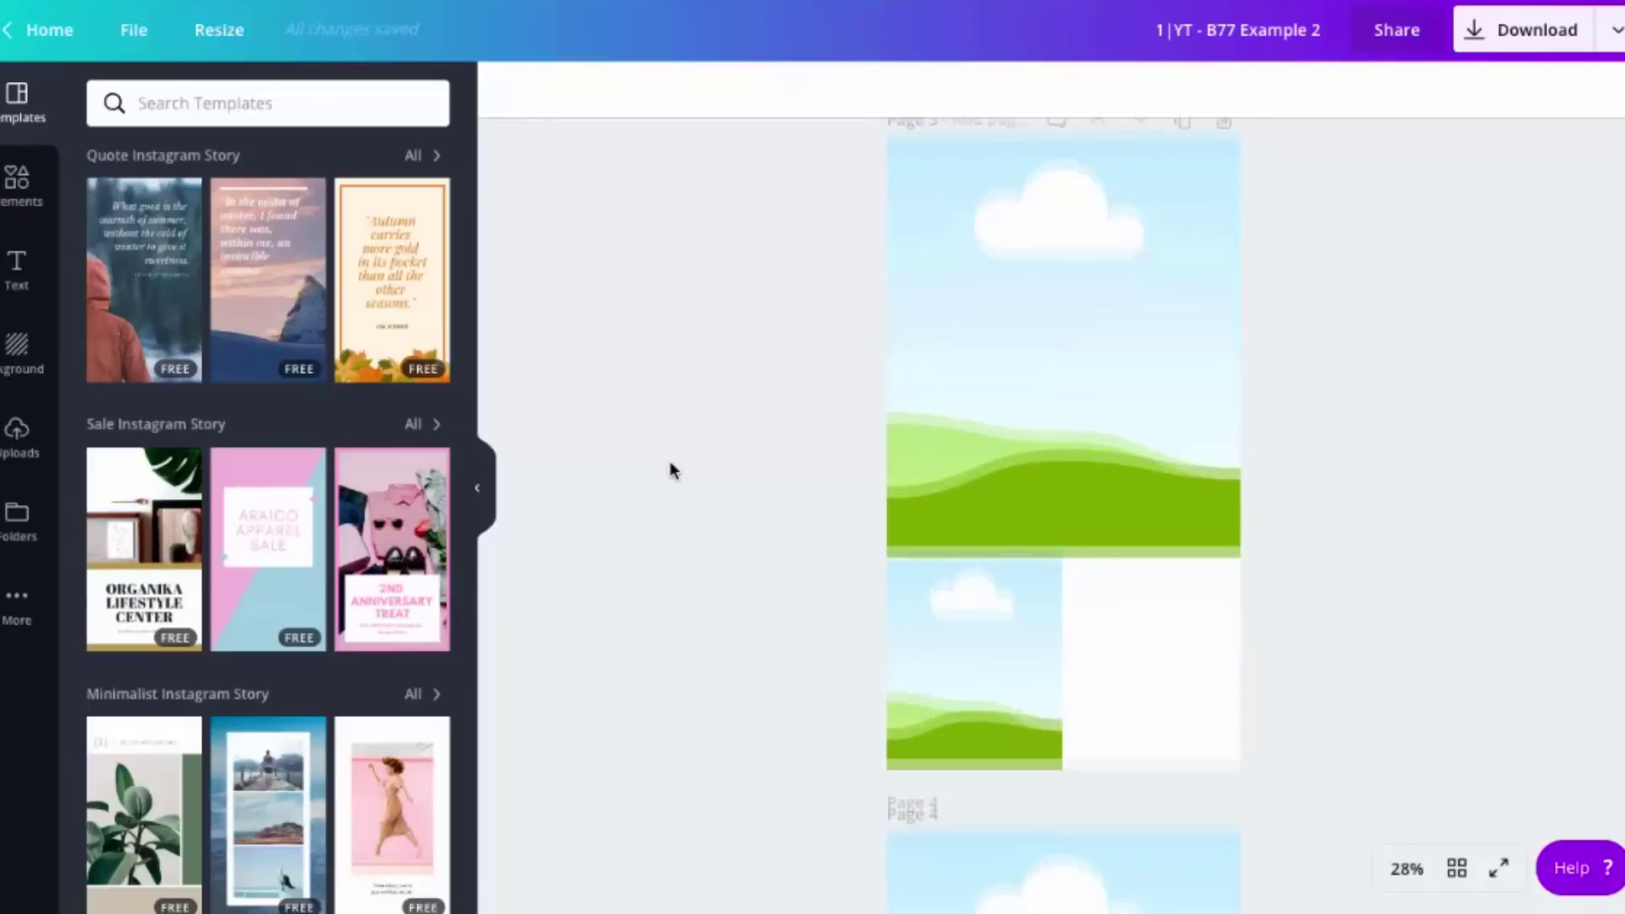
scroll(670, 465, "down", 5)
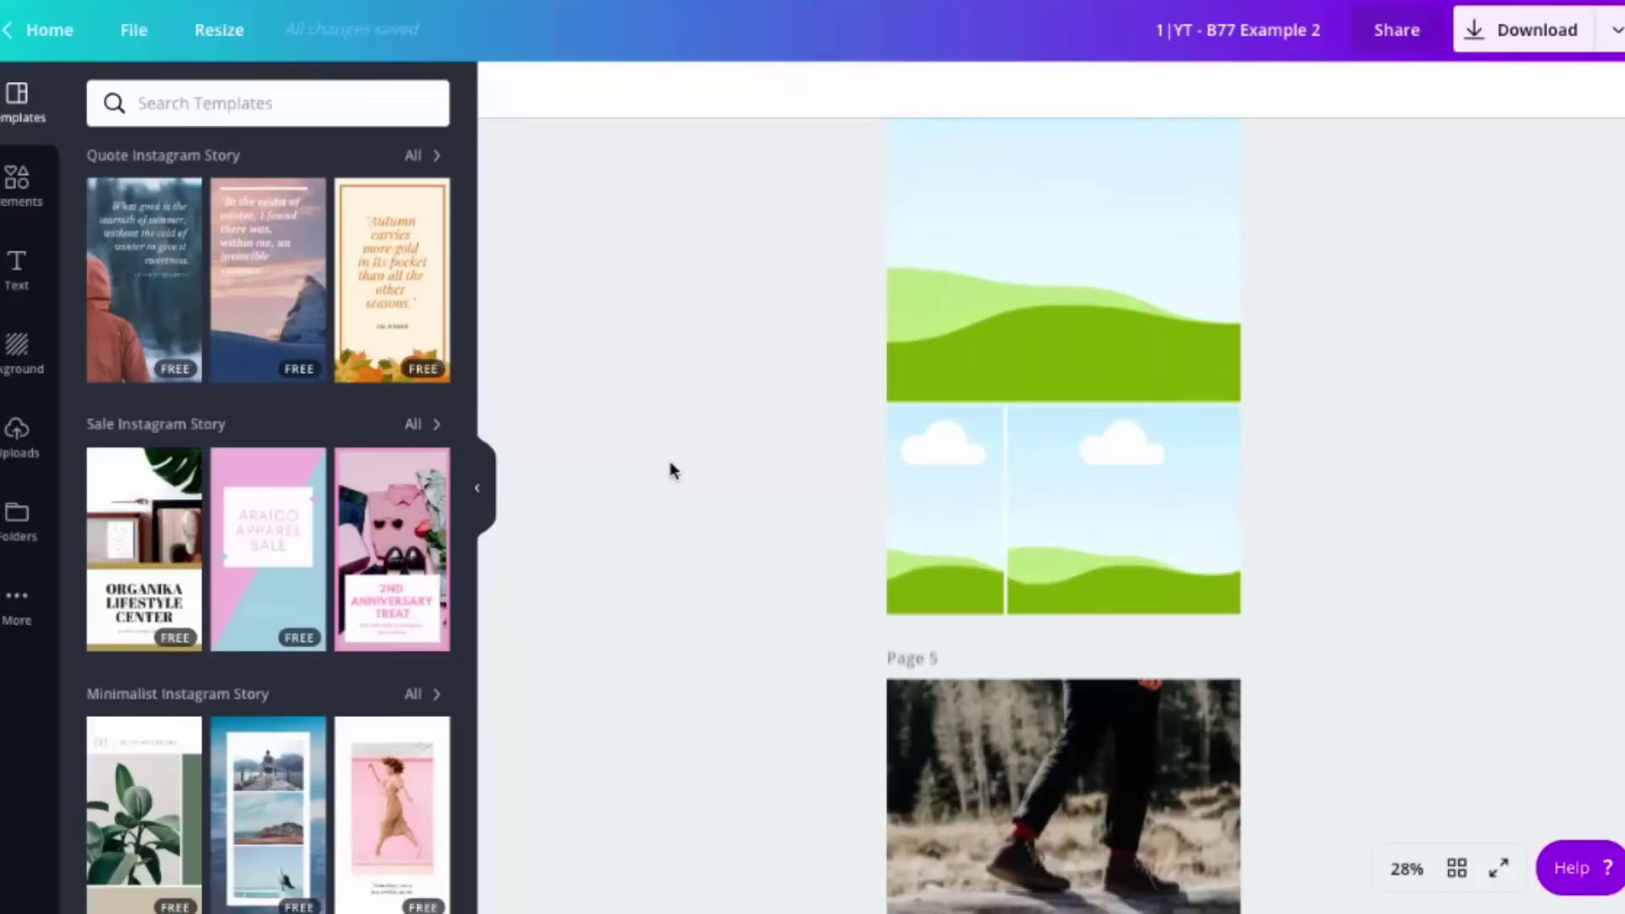
scroll(669, 467, "down", 4)
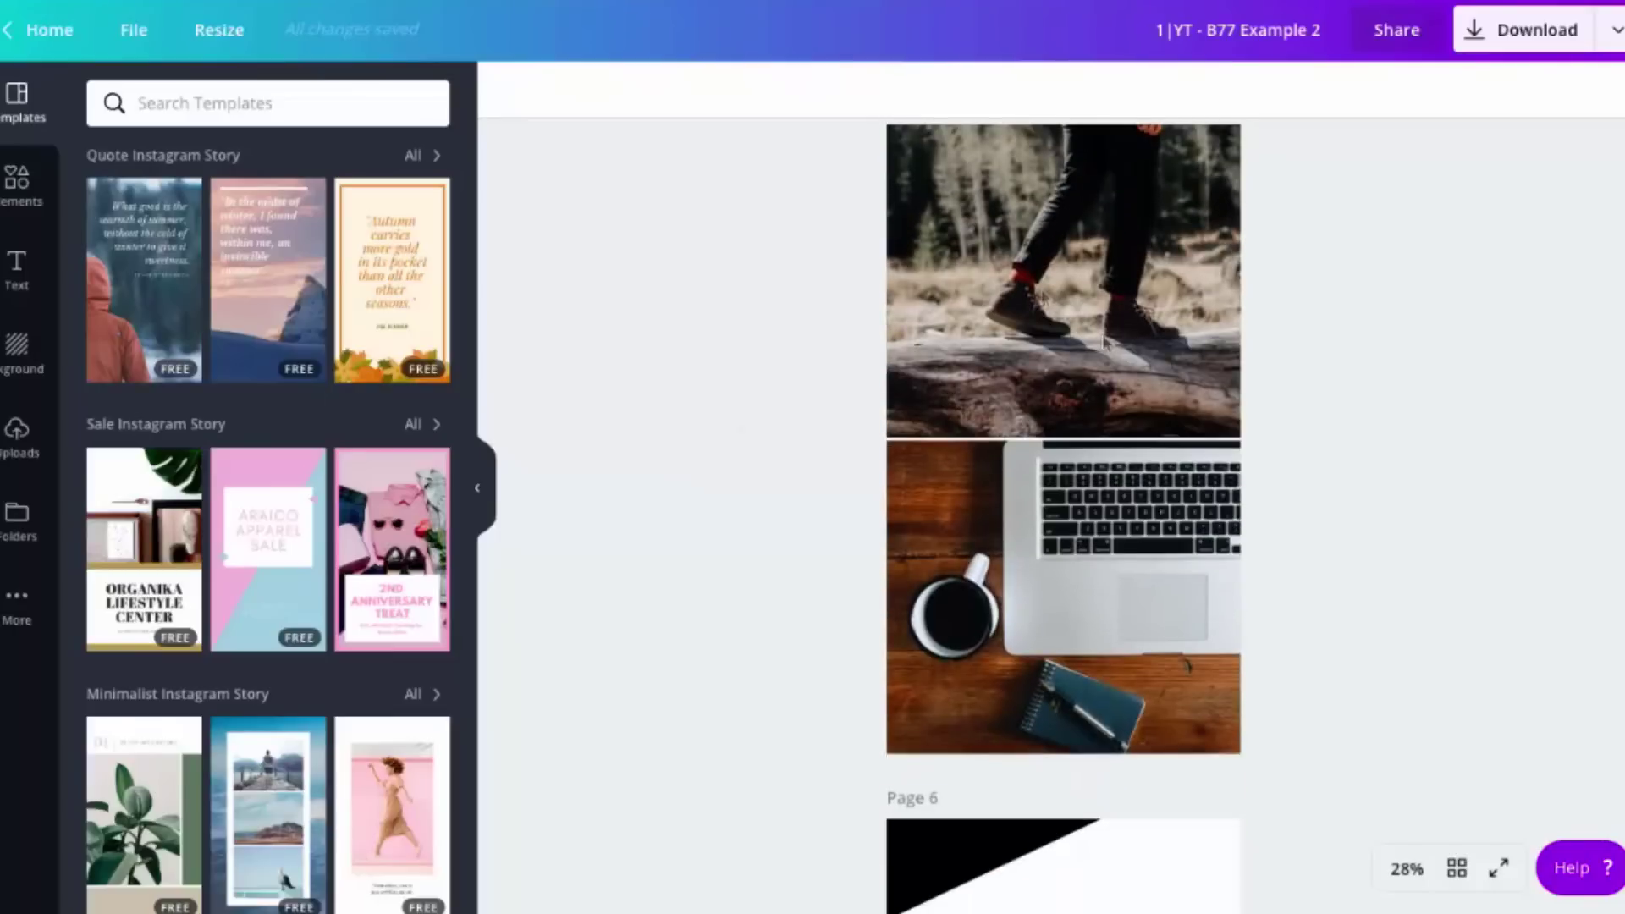
scroll(1022, 512, "up", 1)
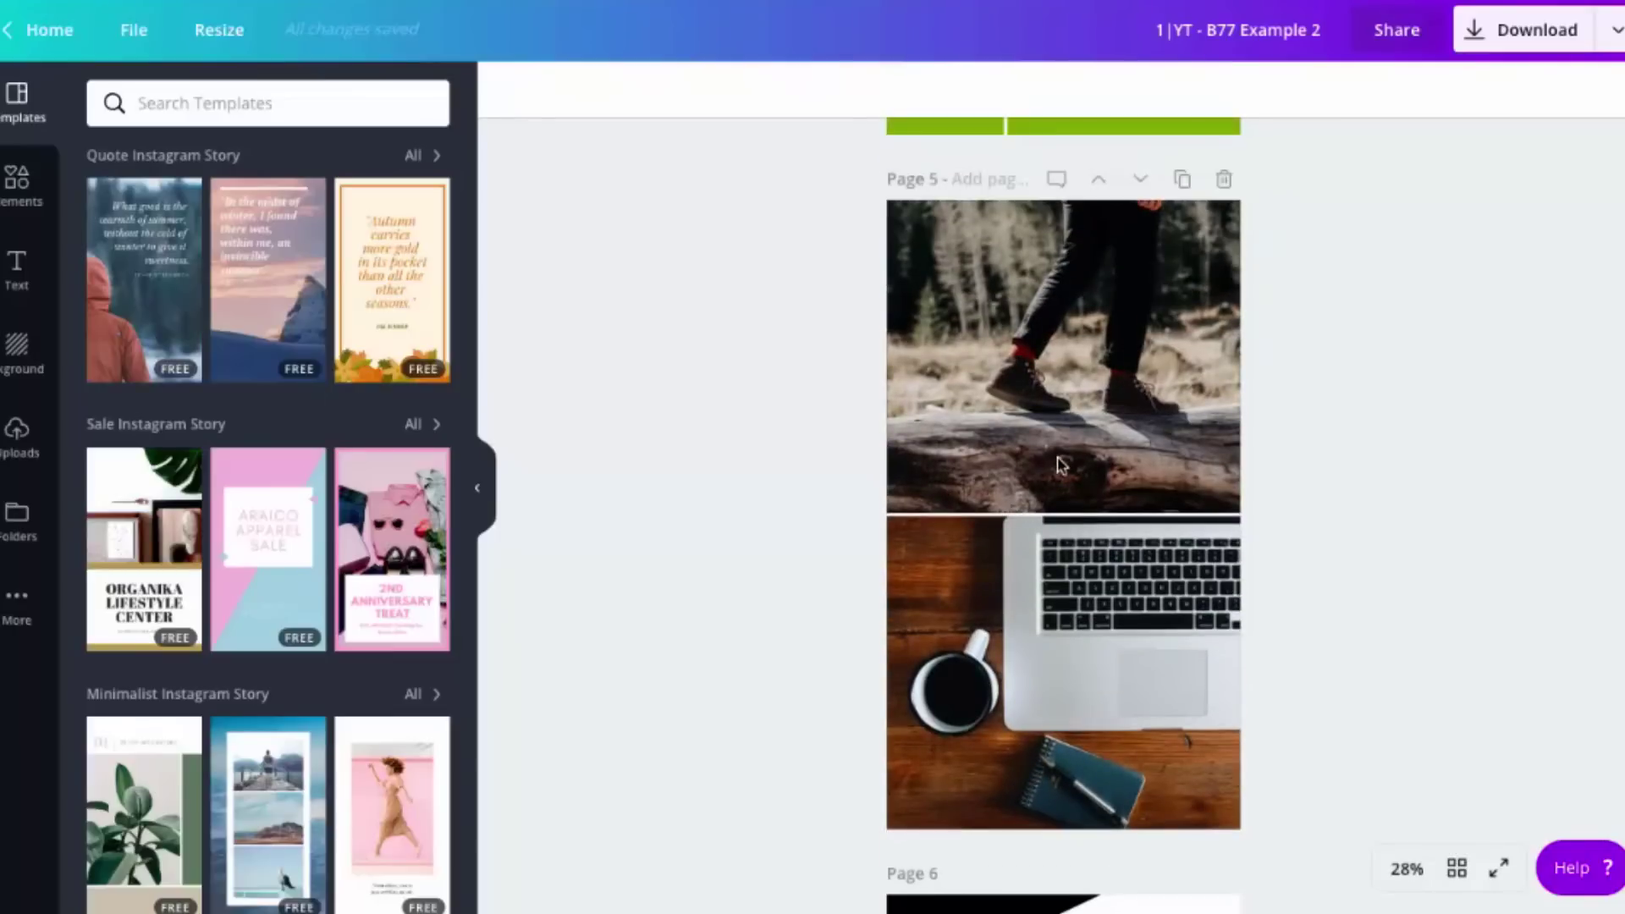
scroll(1061, 464, "down", 7)
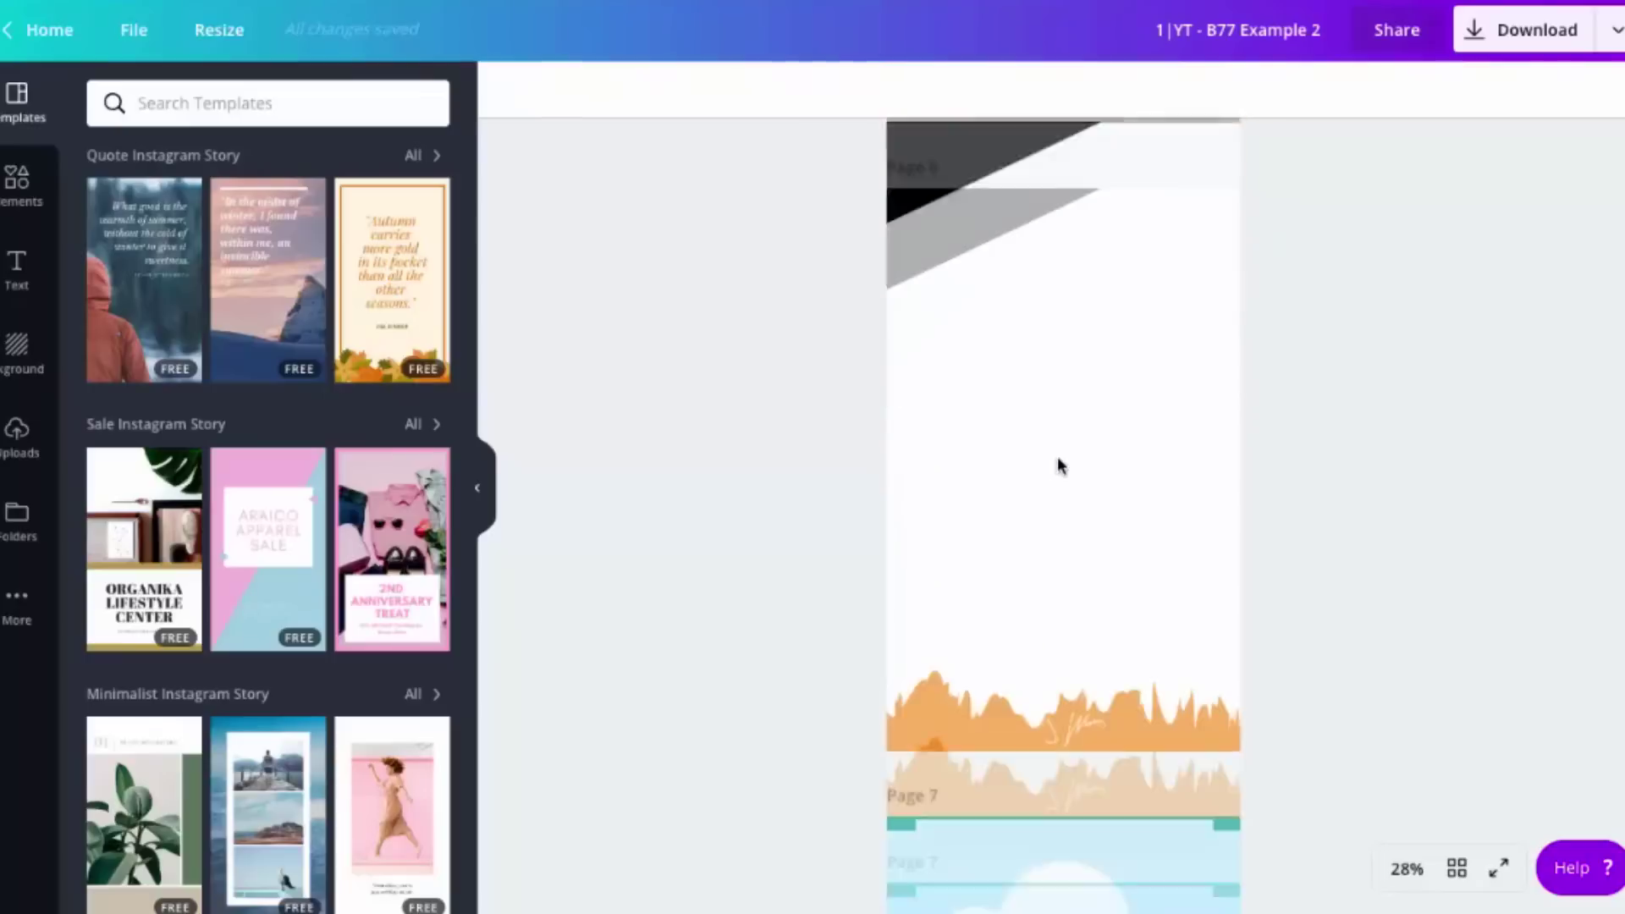
scroll(1060, 464, "up", 1)
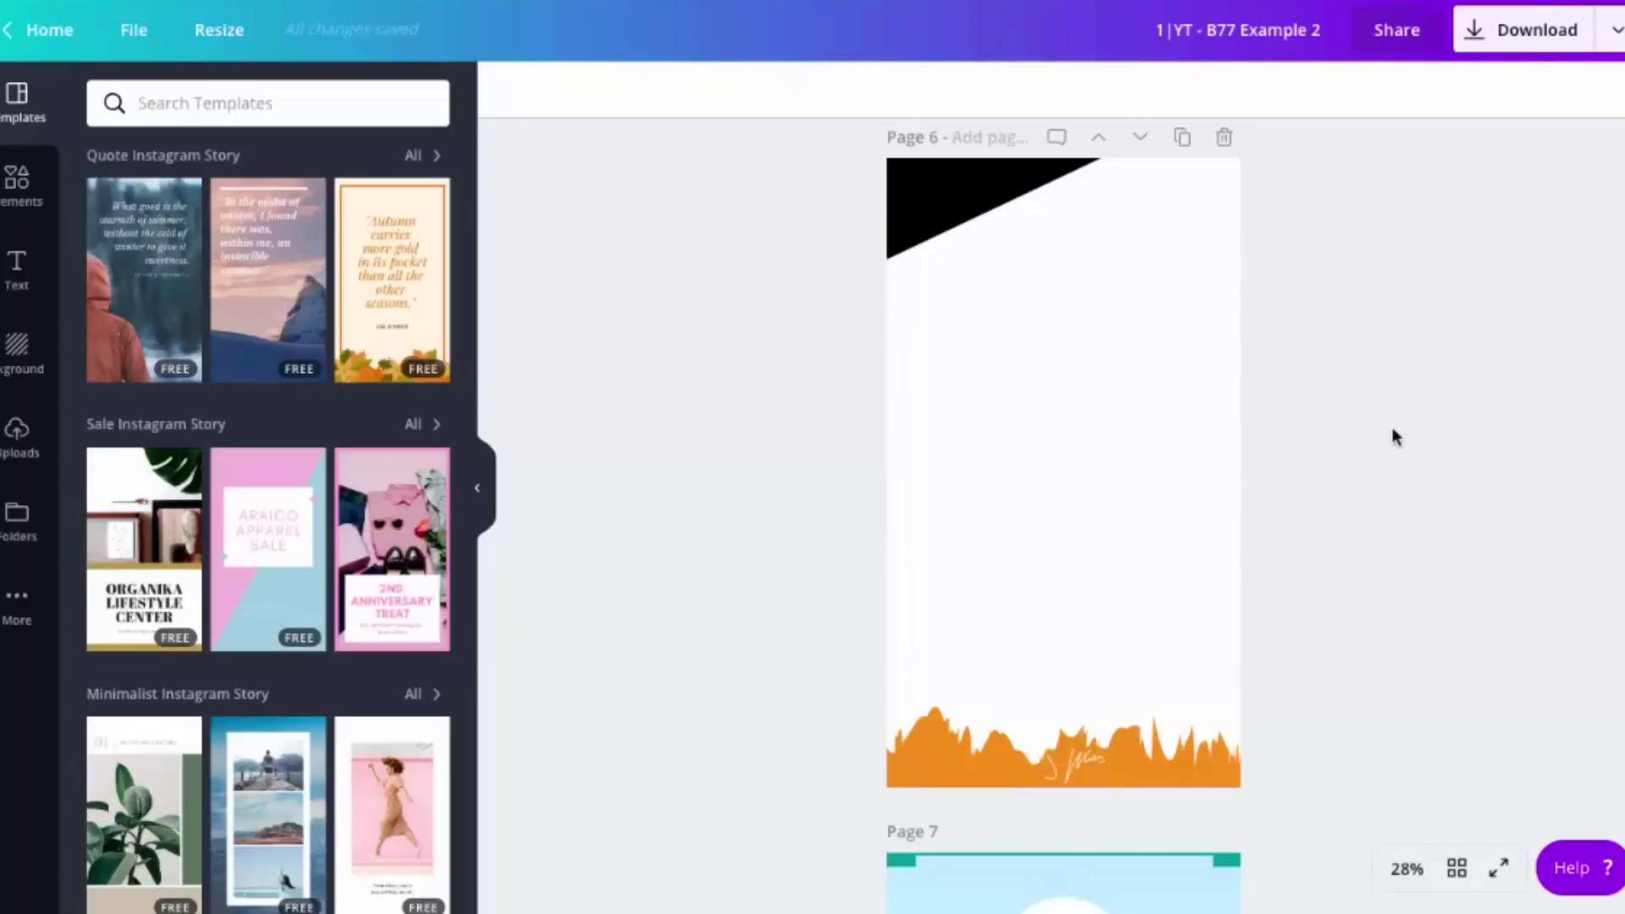
scroll(1392, 430, "down", 5)
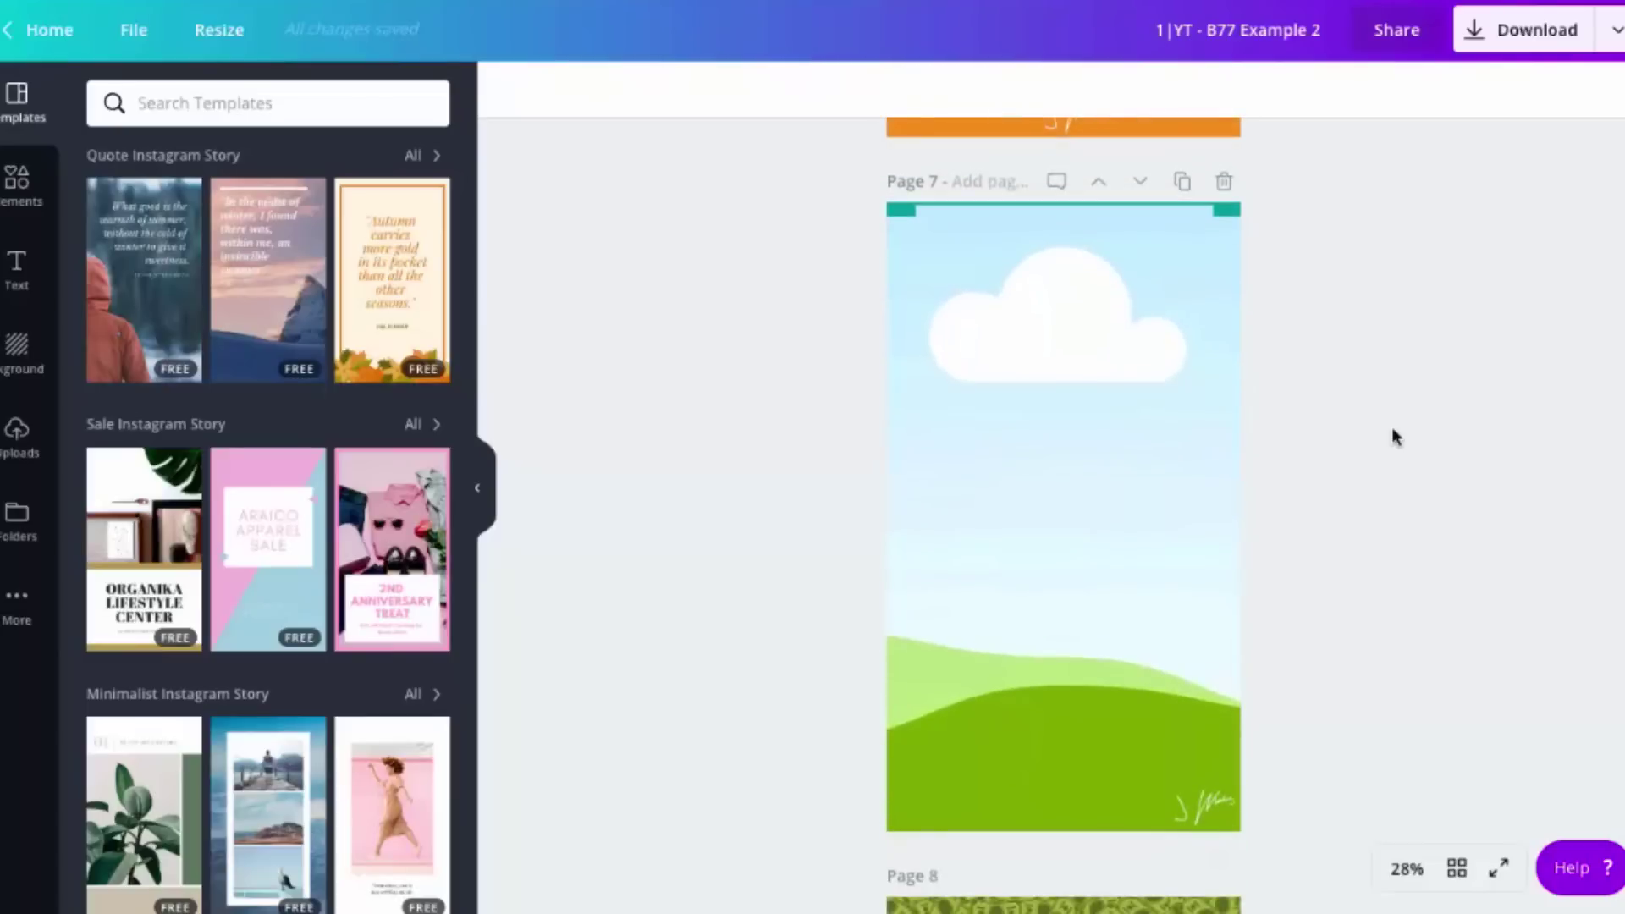
scroll(1393, 430, "down", 8)
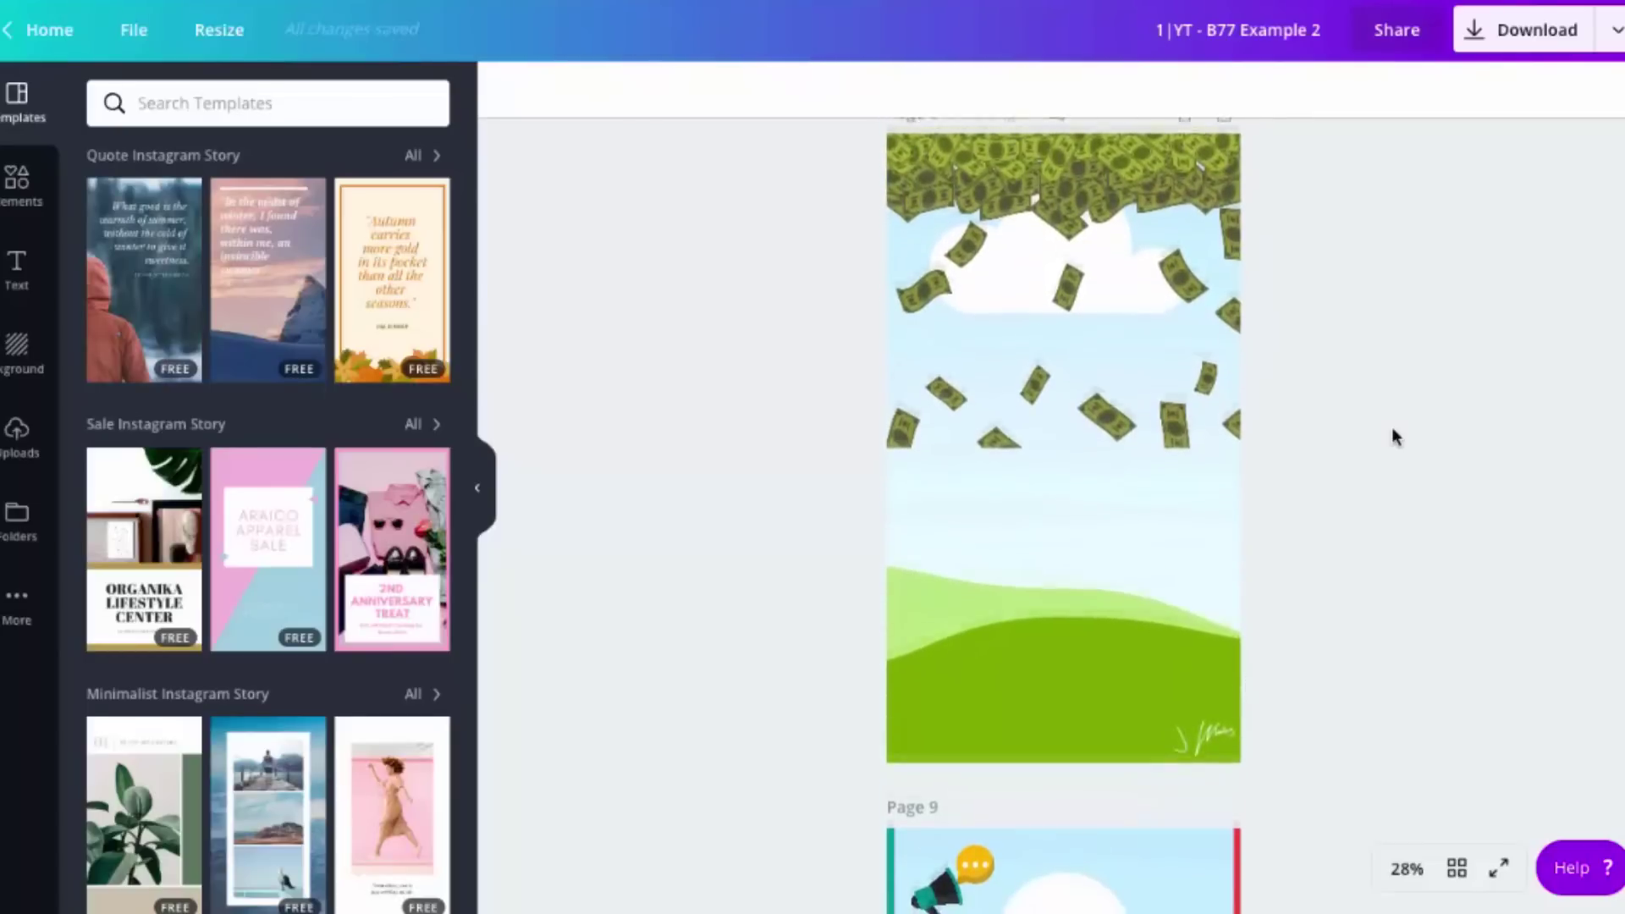
scroll(1393, 430, "down", 7)
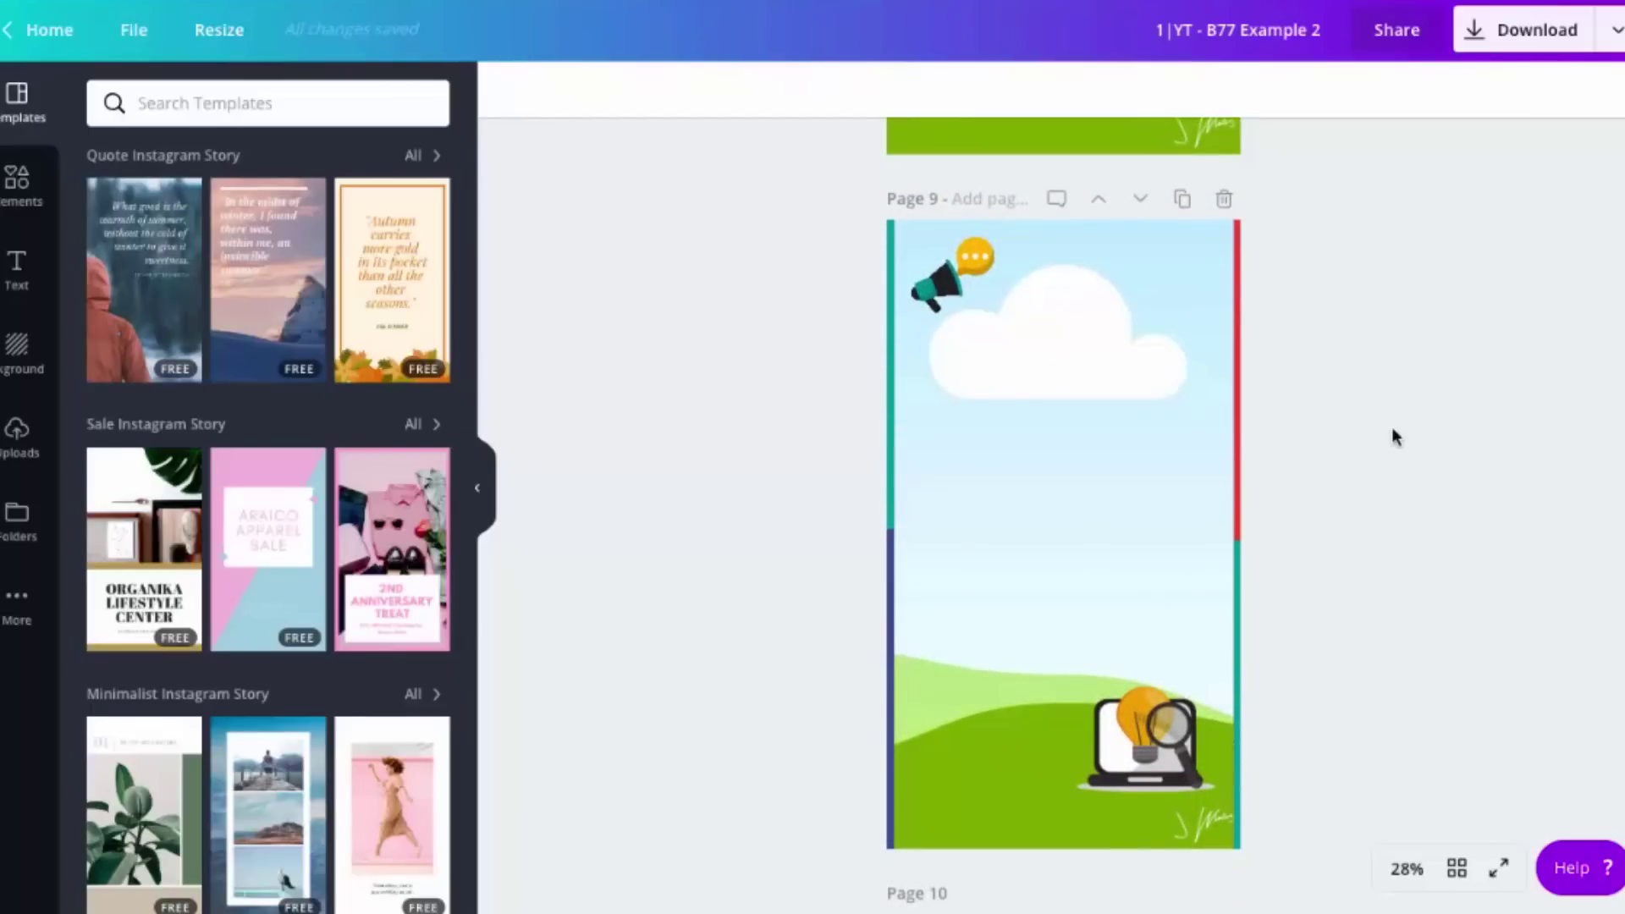
scroll(1392, 436, "up", 20)
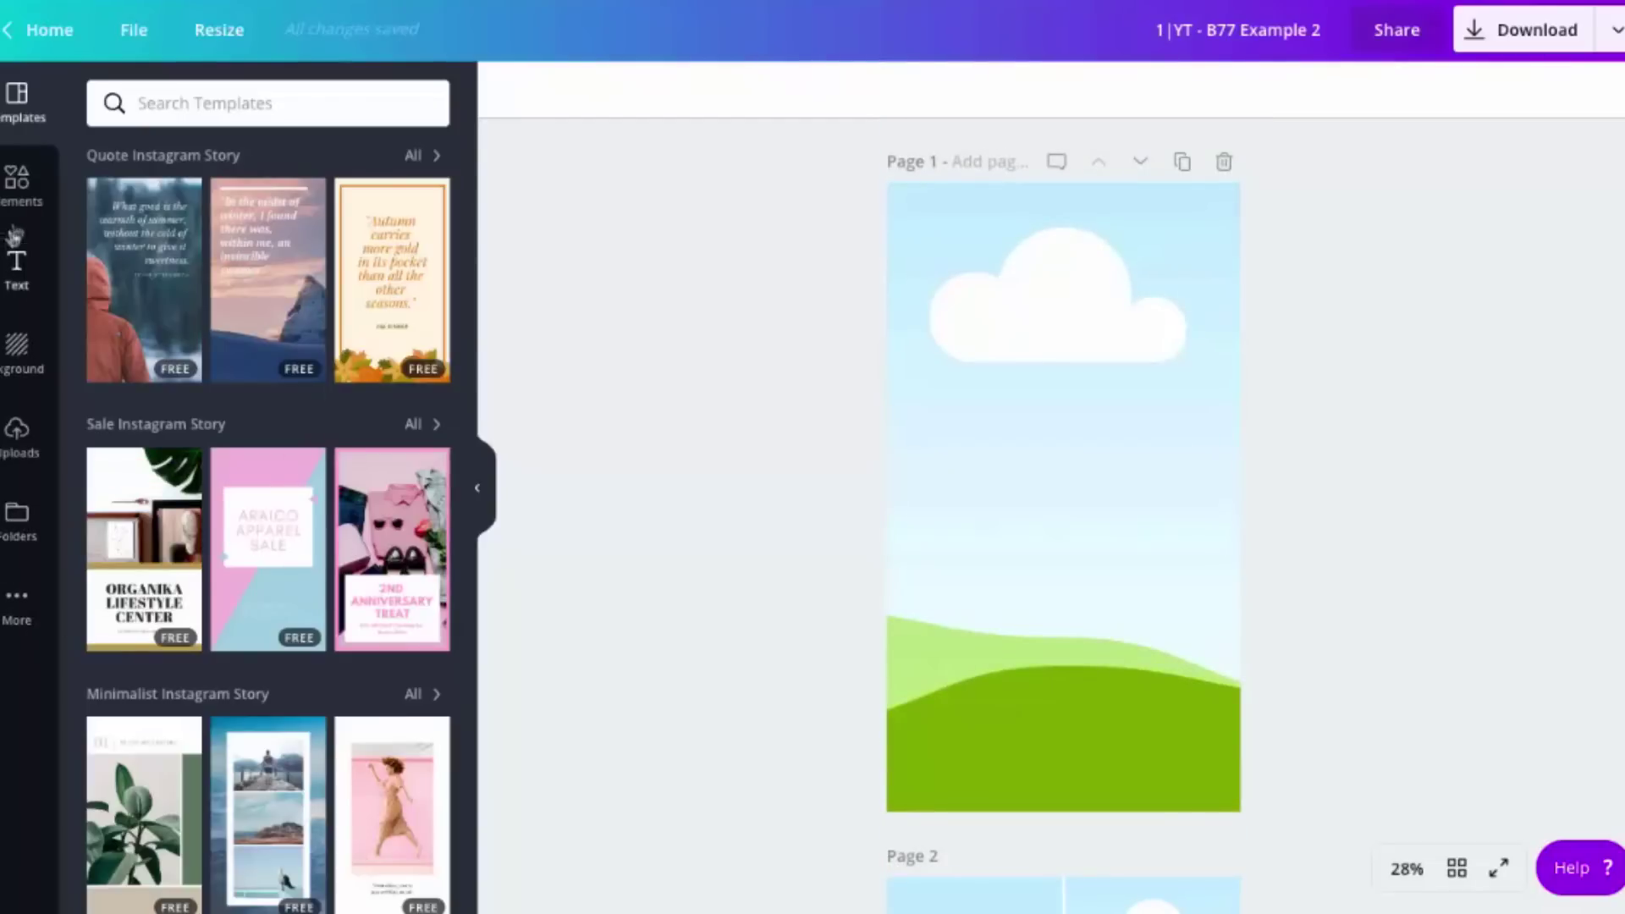
Fill the page 1 grid with the free glass terrarium photo and select the filled grid.
left_click(18, 201)
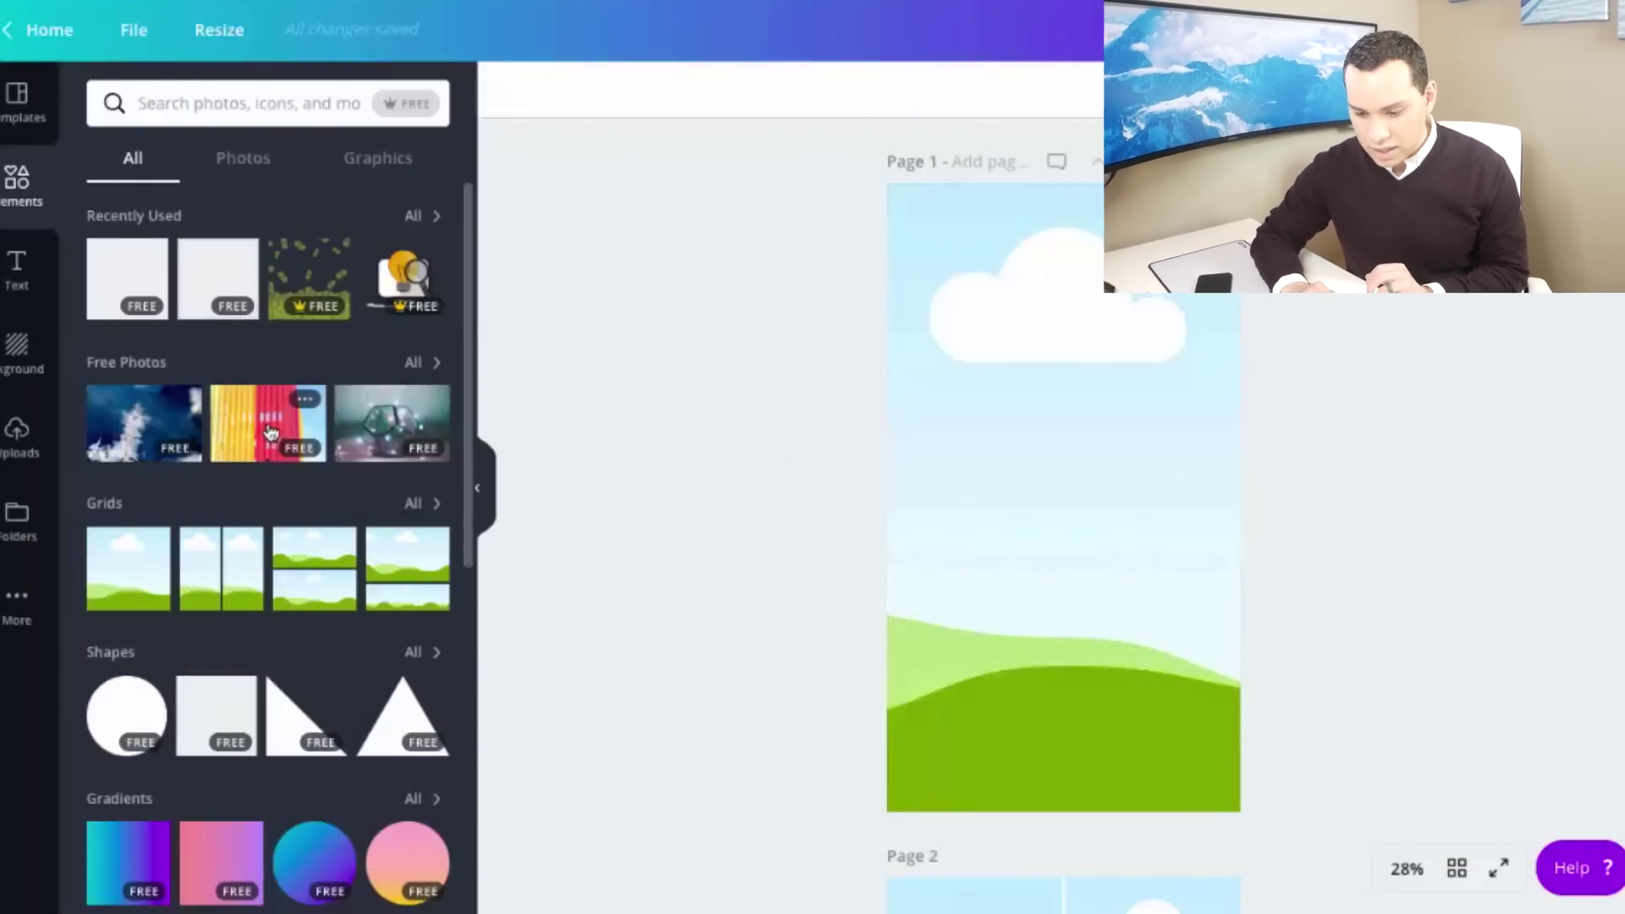
left_click_drag(392, 423, 1042, 474)
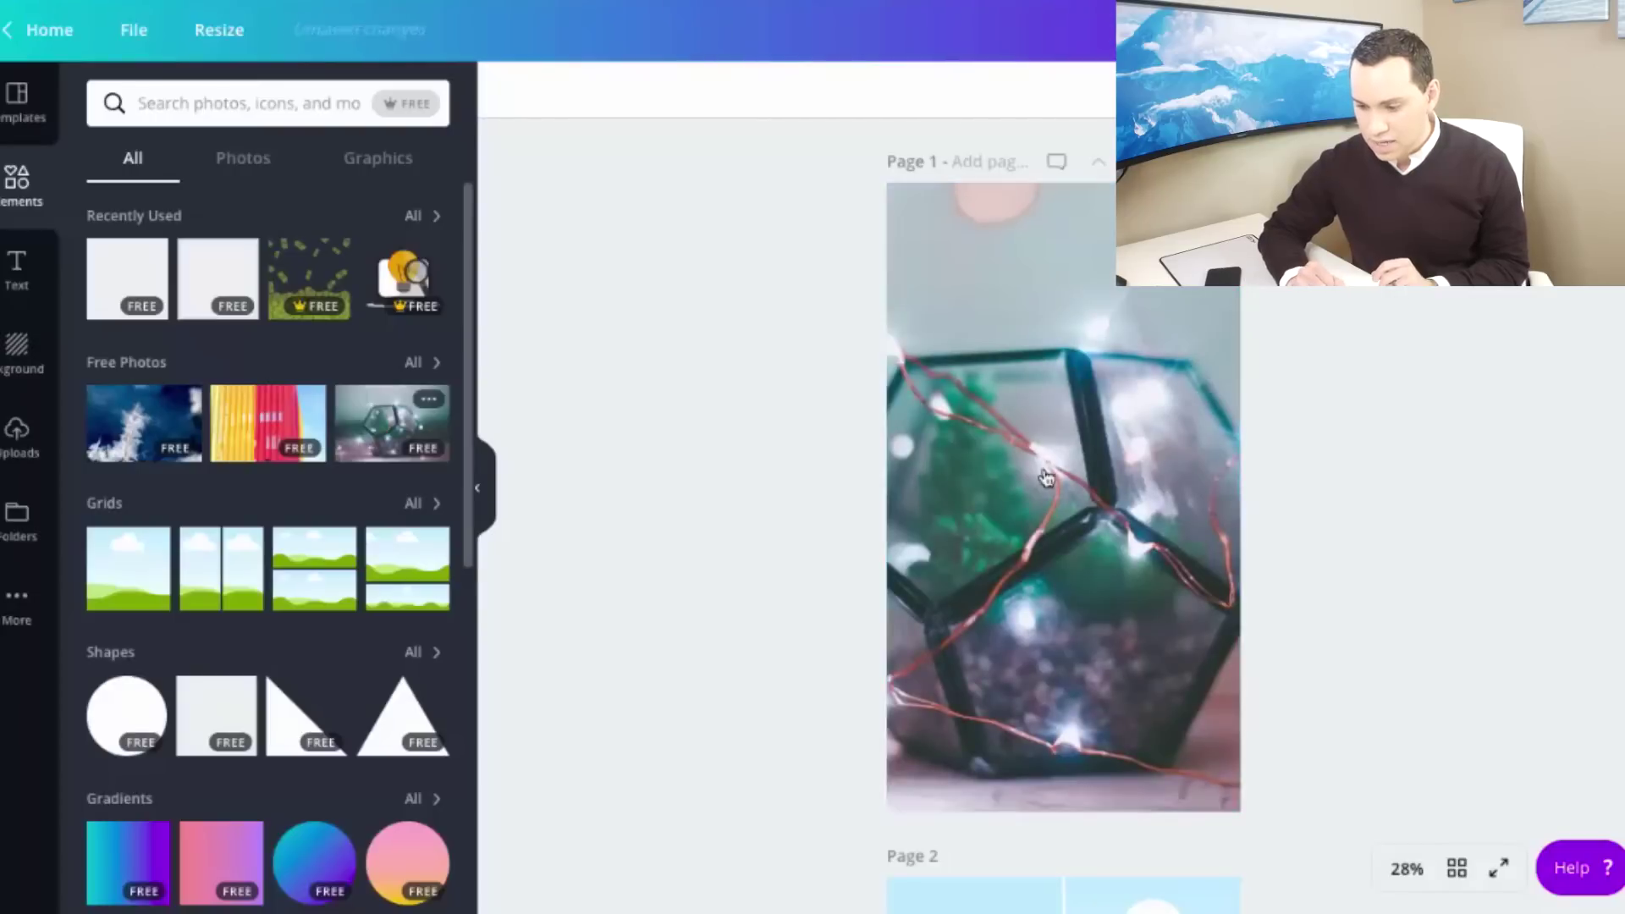
left_click(1045, 474)
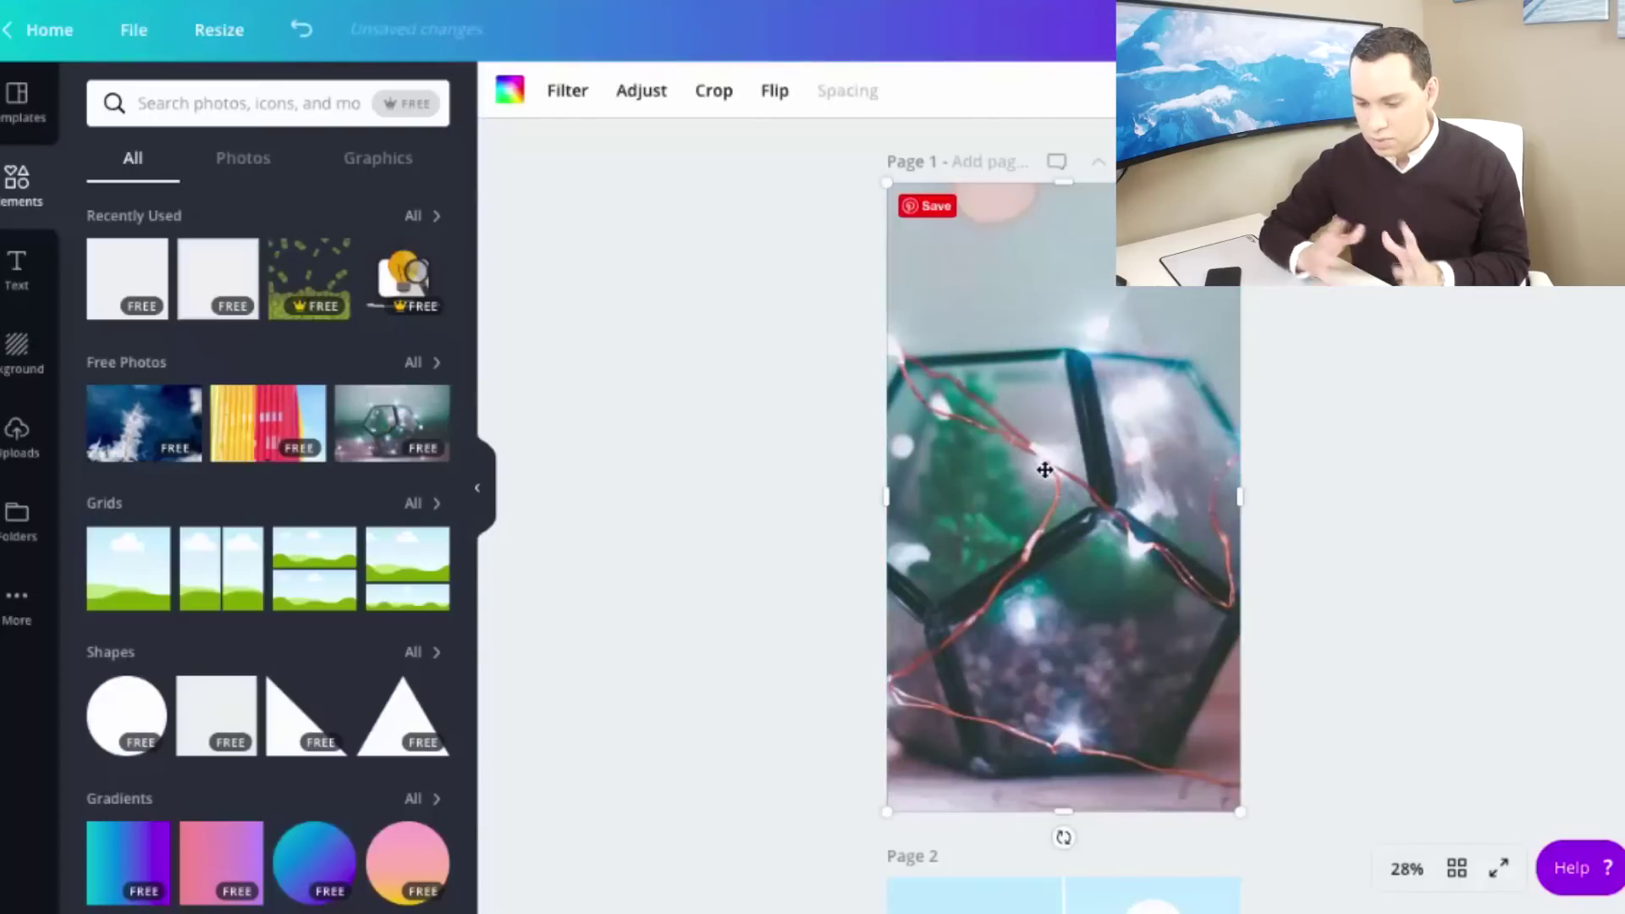
Try the Solar and Cali filters on the terrarium photo, then apply the Nordic filter at intensity 50.
left_click(648, 99)
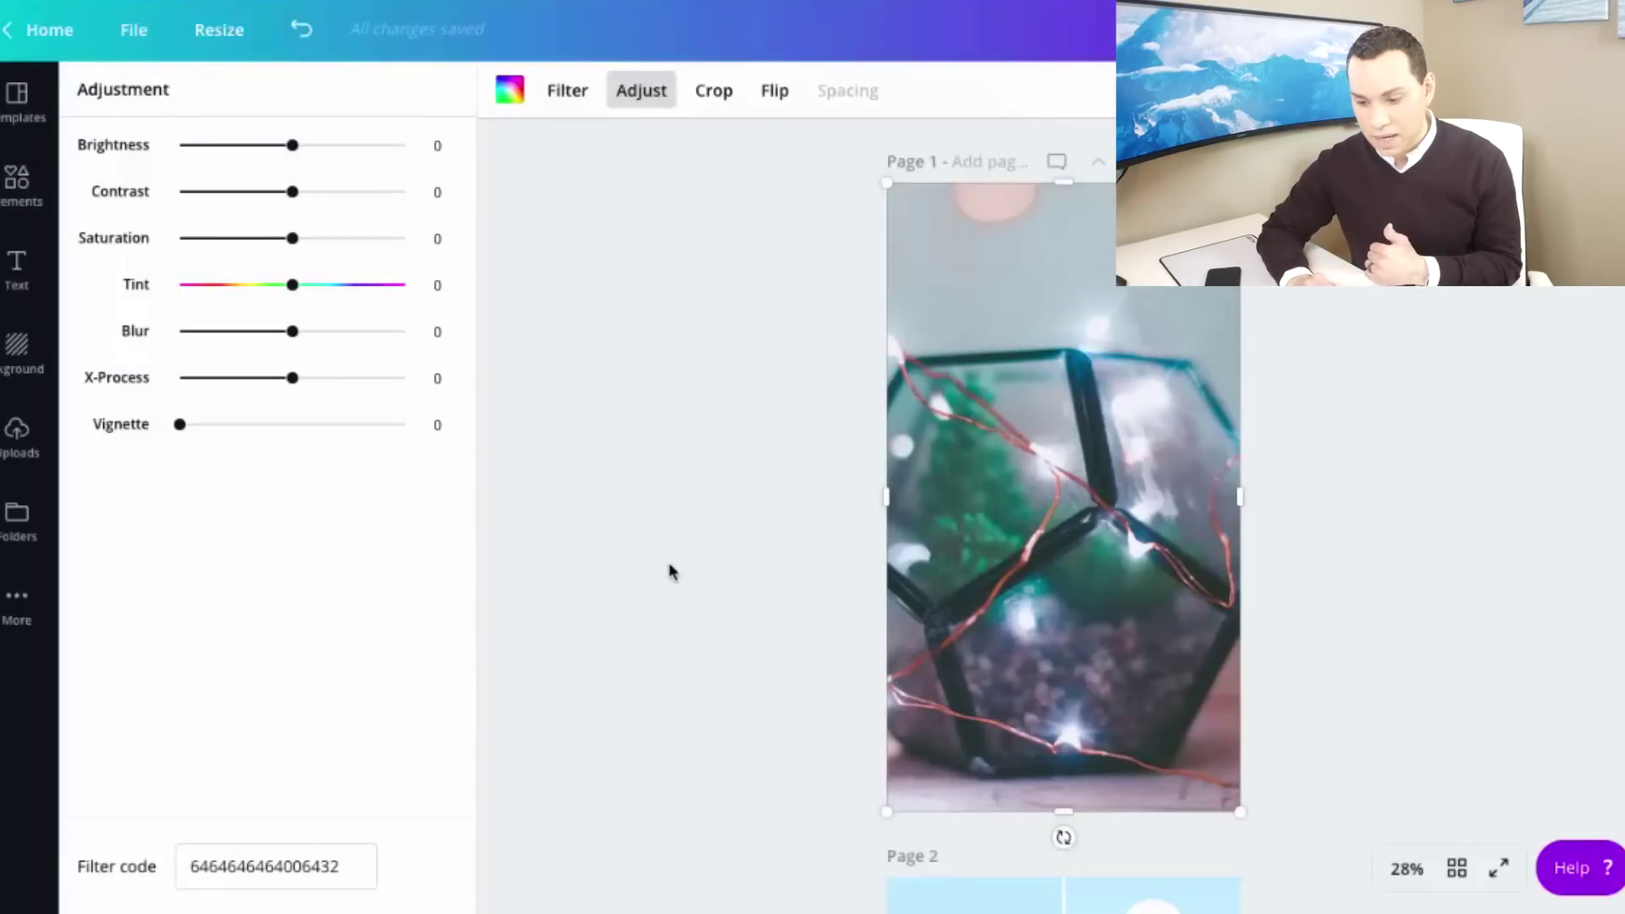
left_click(561, 95)
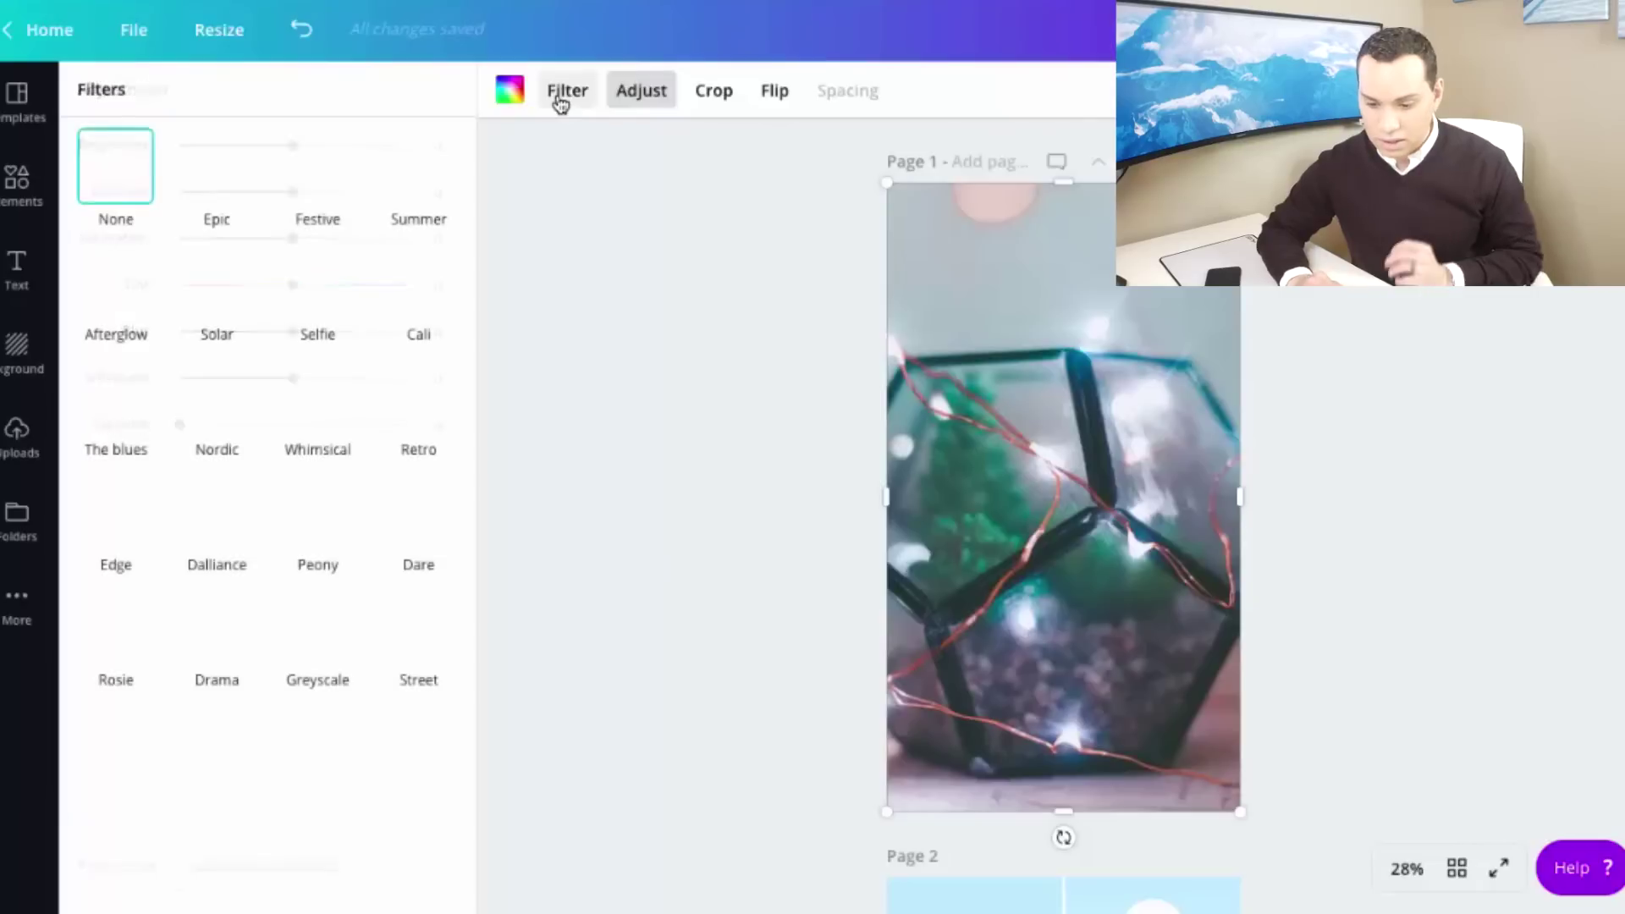
left_click(207, 295)
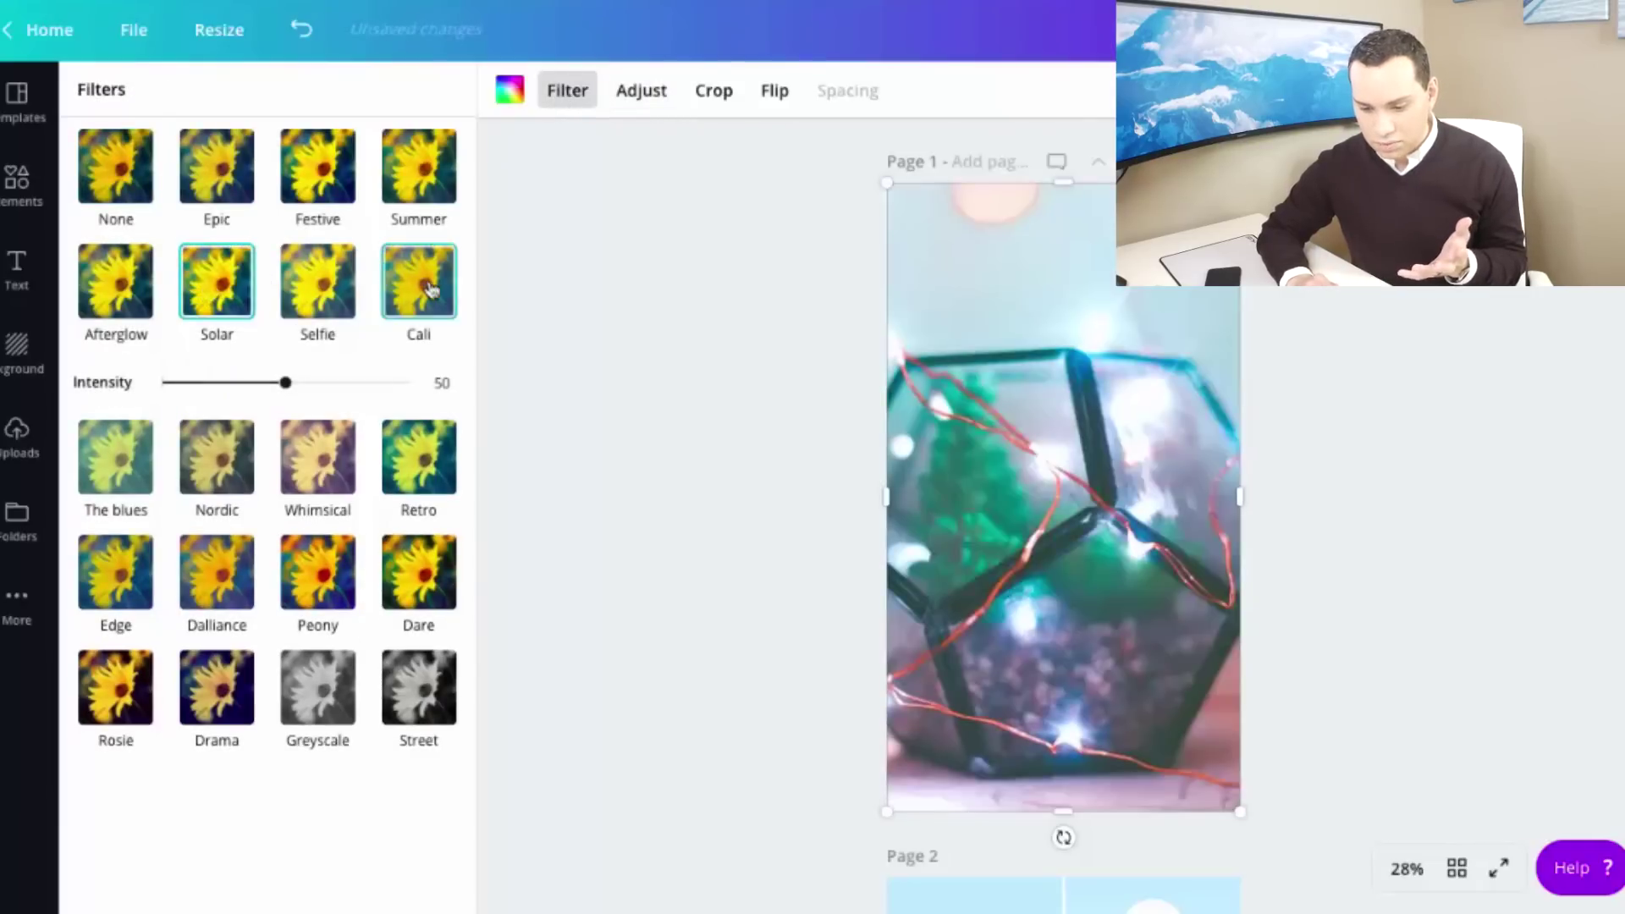
left_click(433, 291)
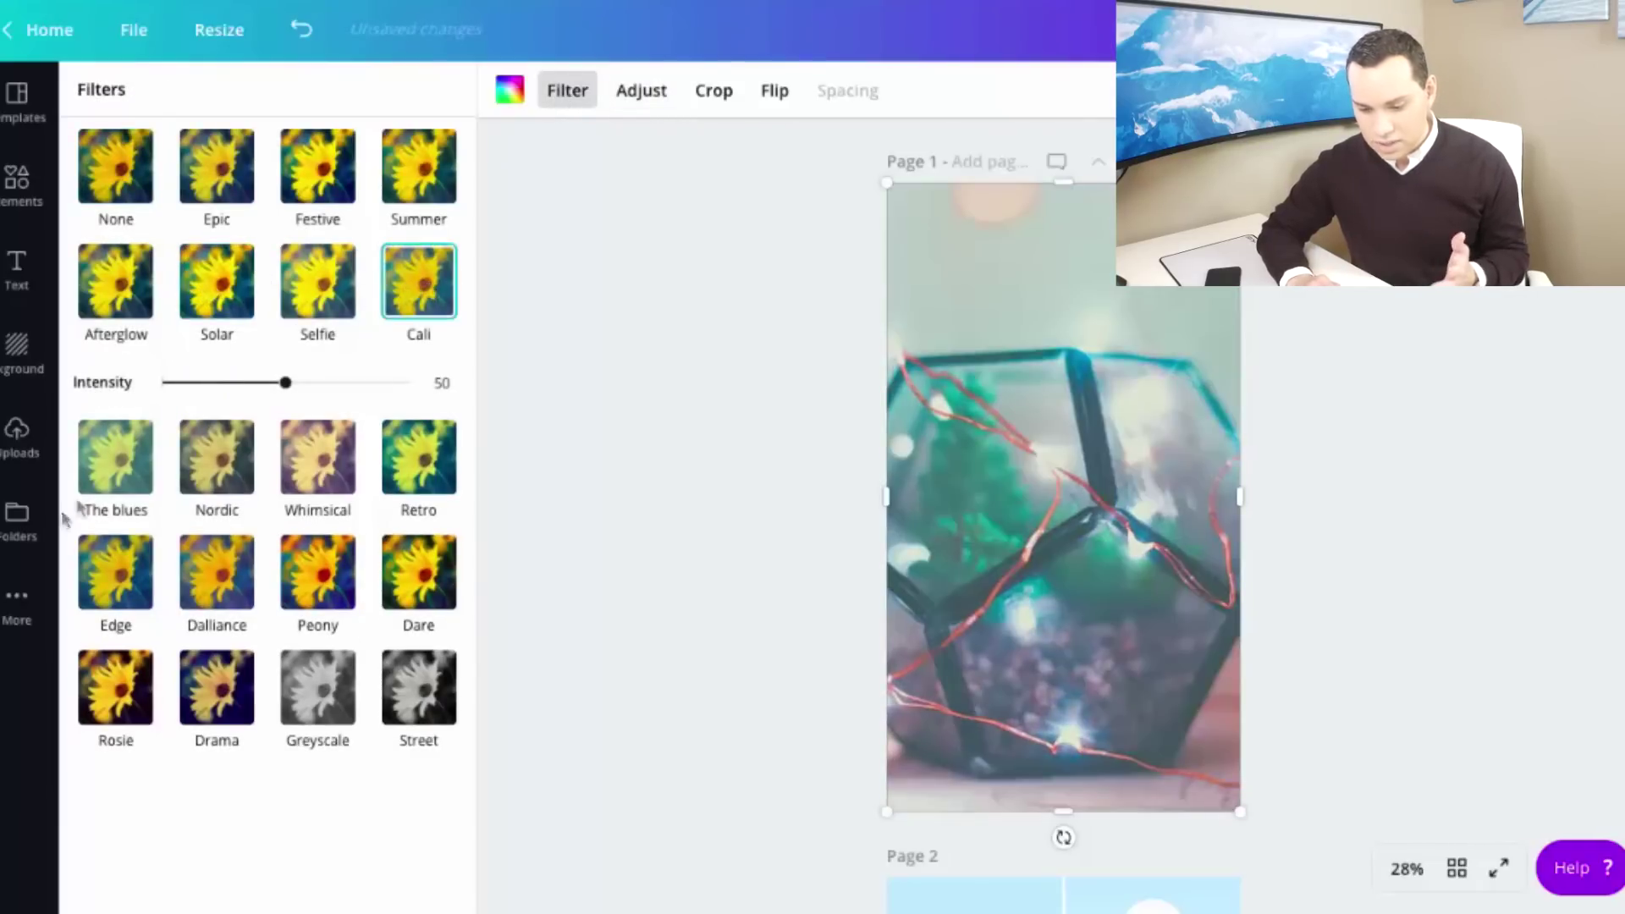
left_click(216, 457)
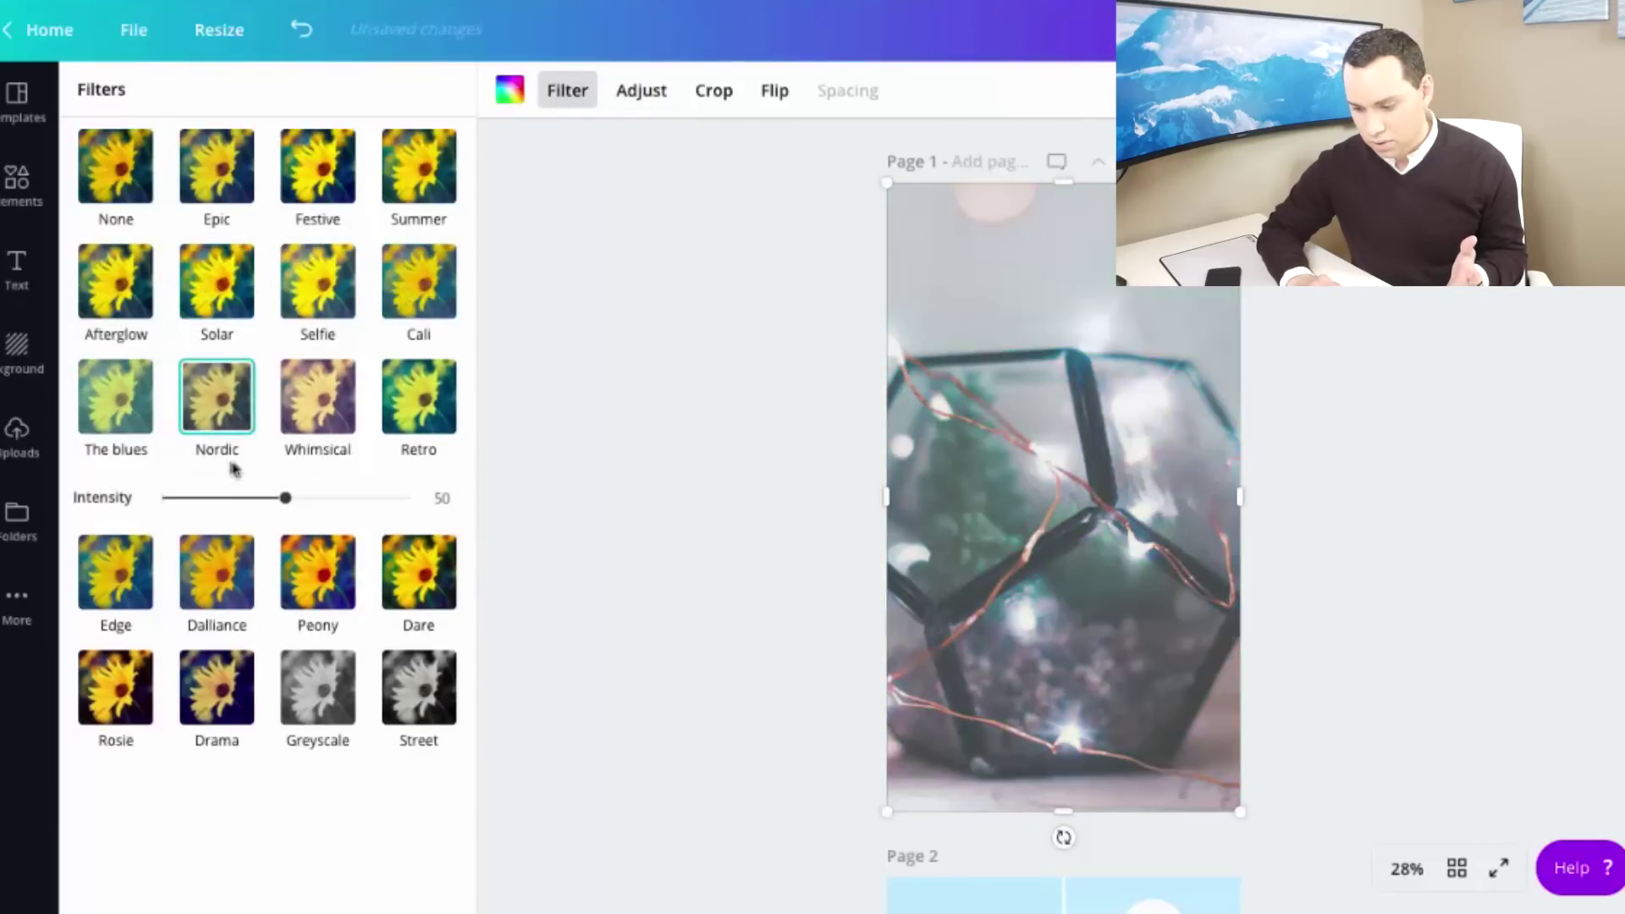
left_click(792, 460)
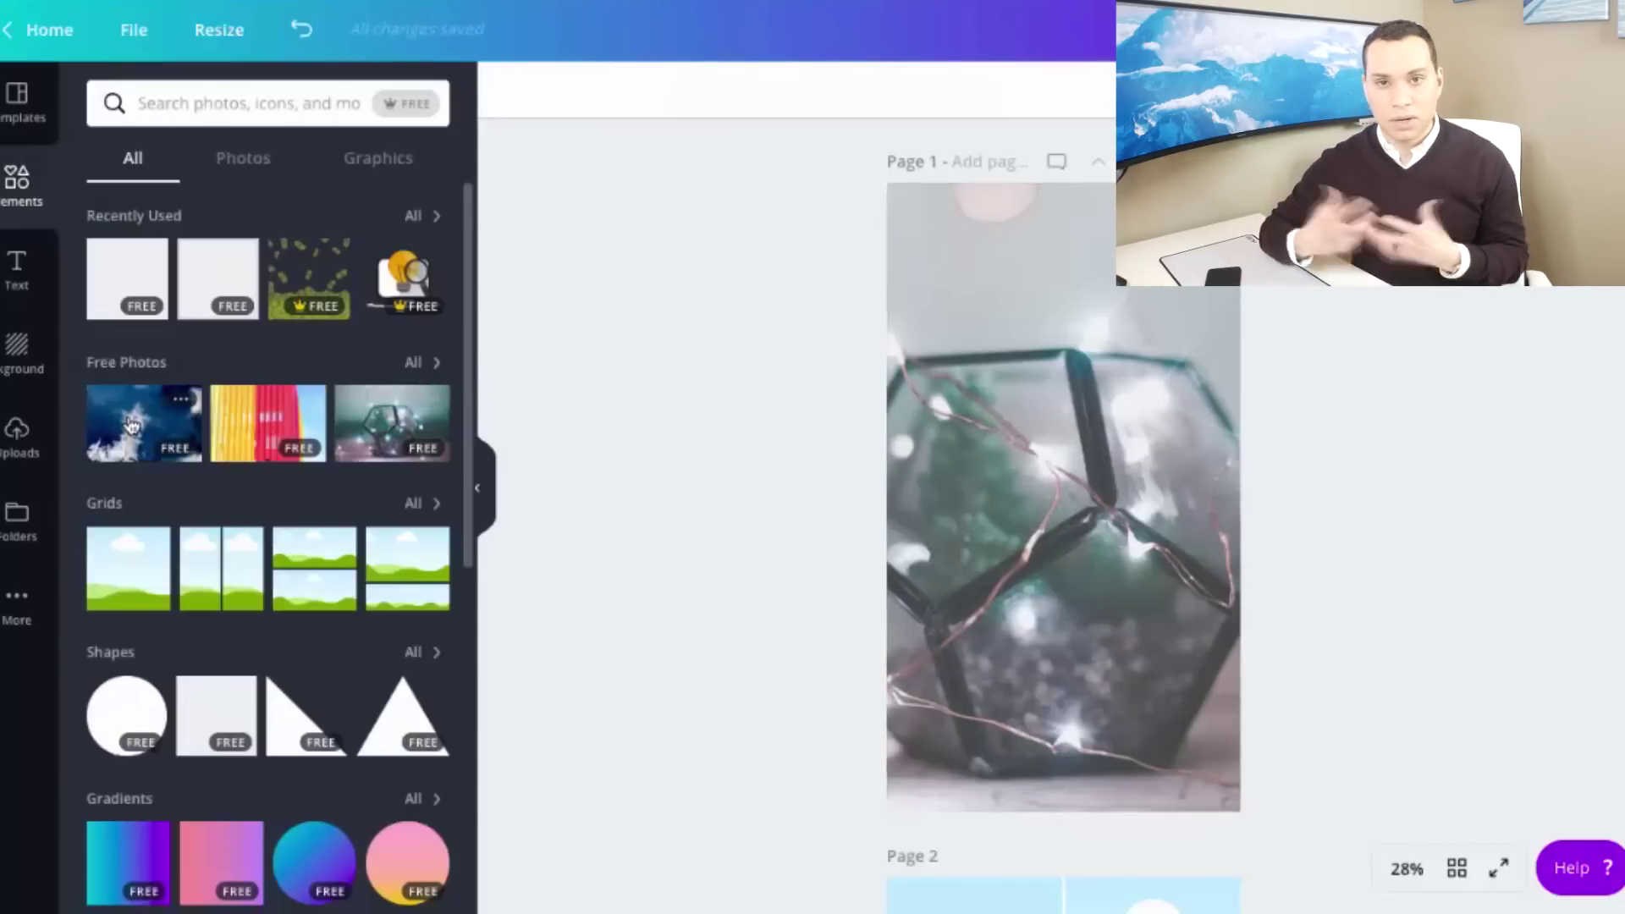
Replace the page 1 photo with the free frosted plant photo and check which filter the grid applies to it.
left_click_drag(131, 423, 1087, 474)
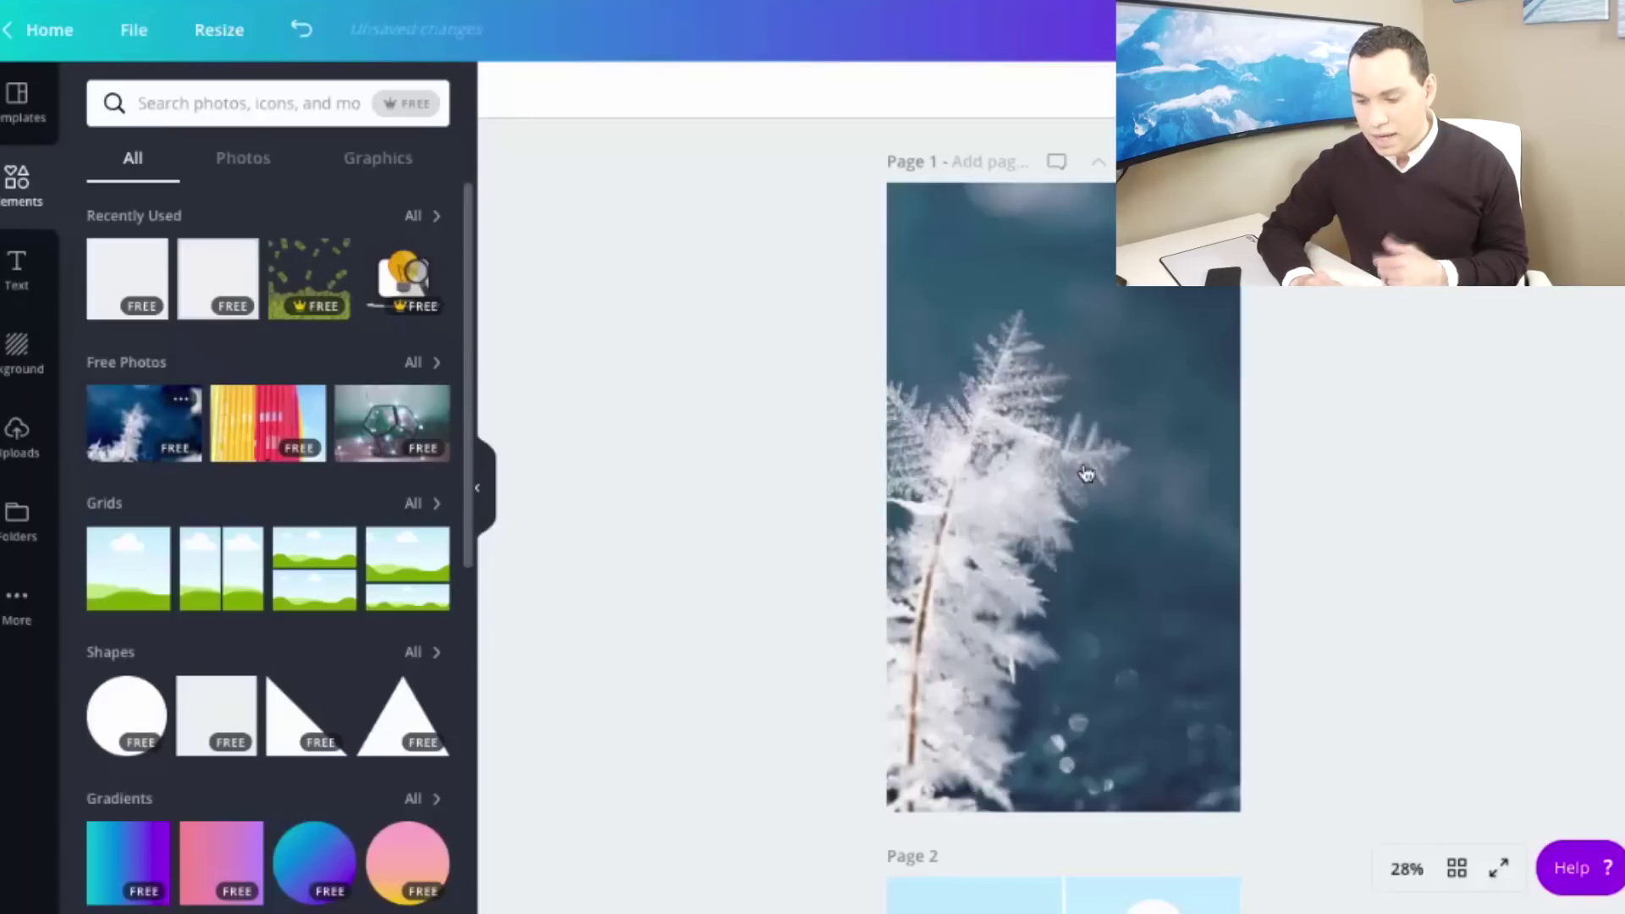
left_click(1087, 473)
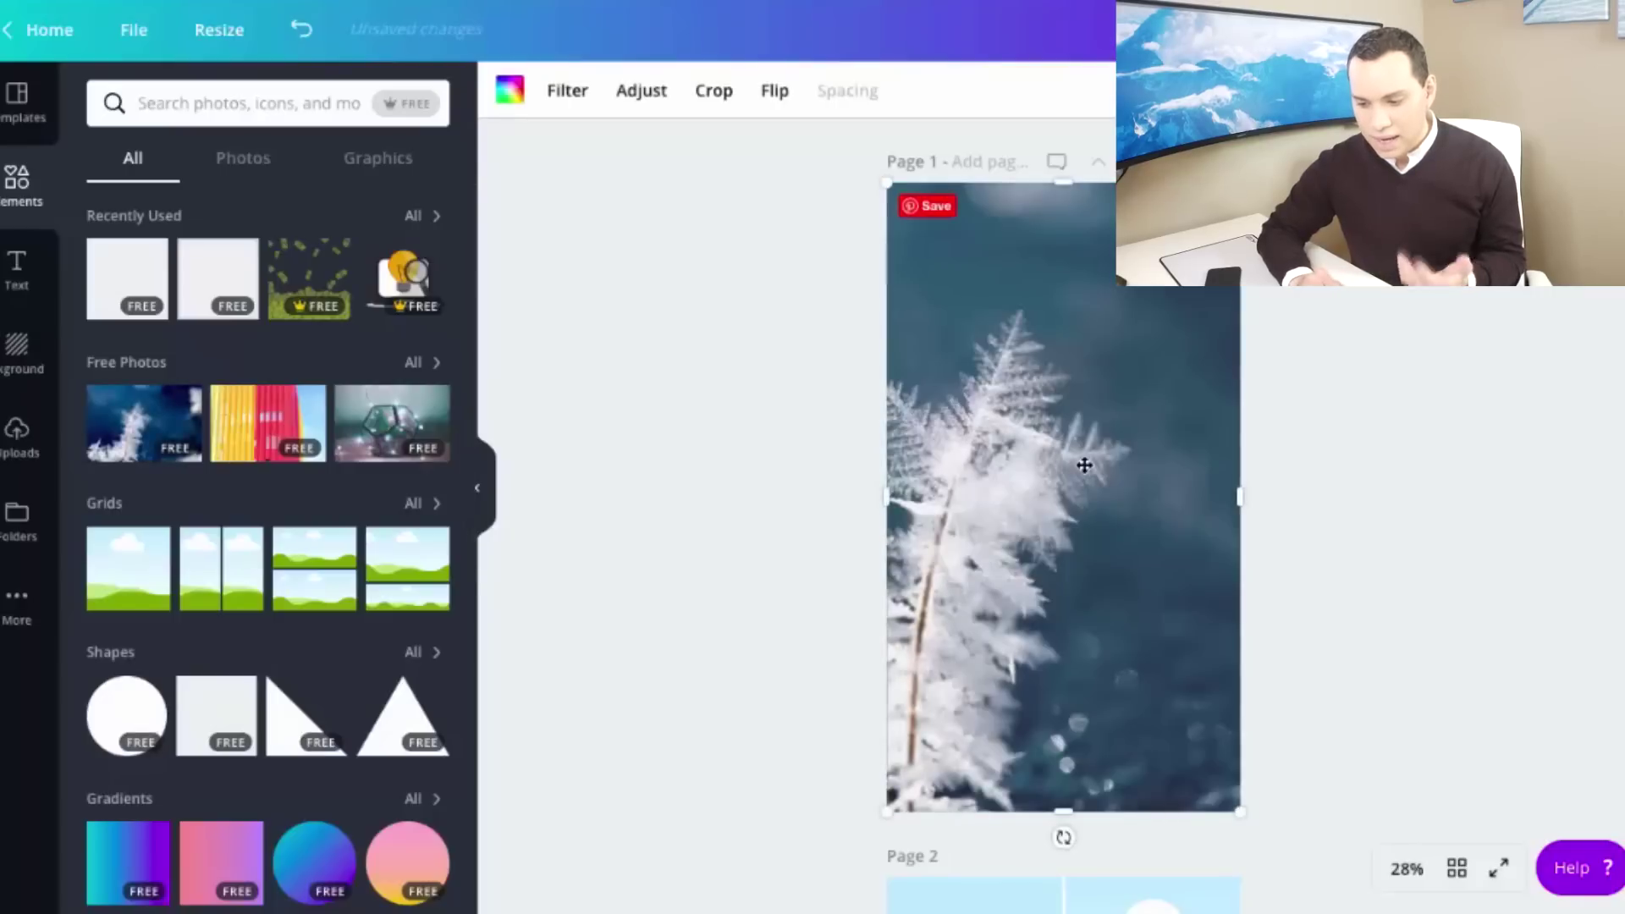
left_click(567, 90)
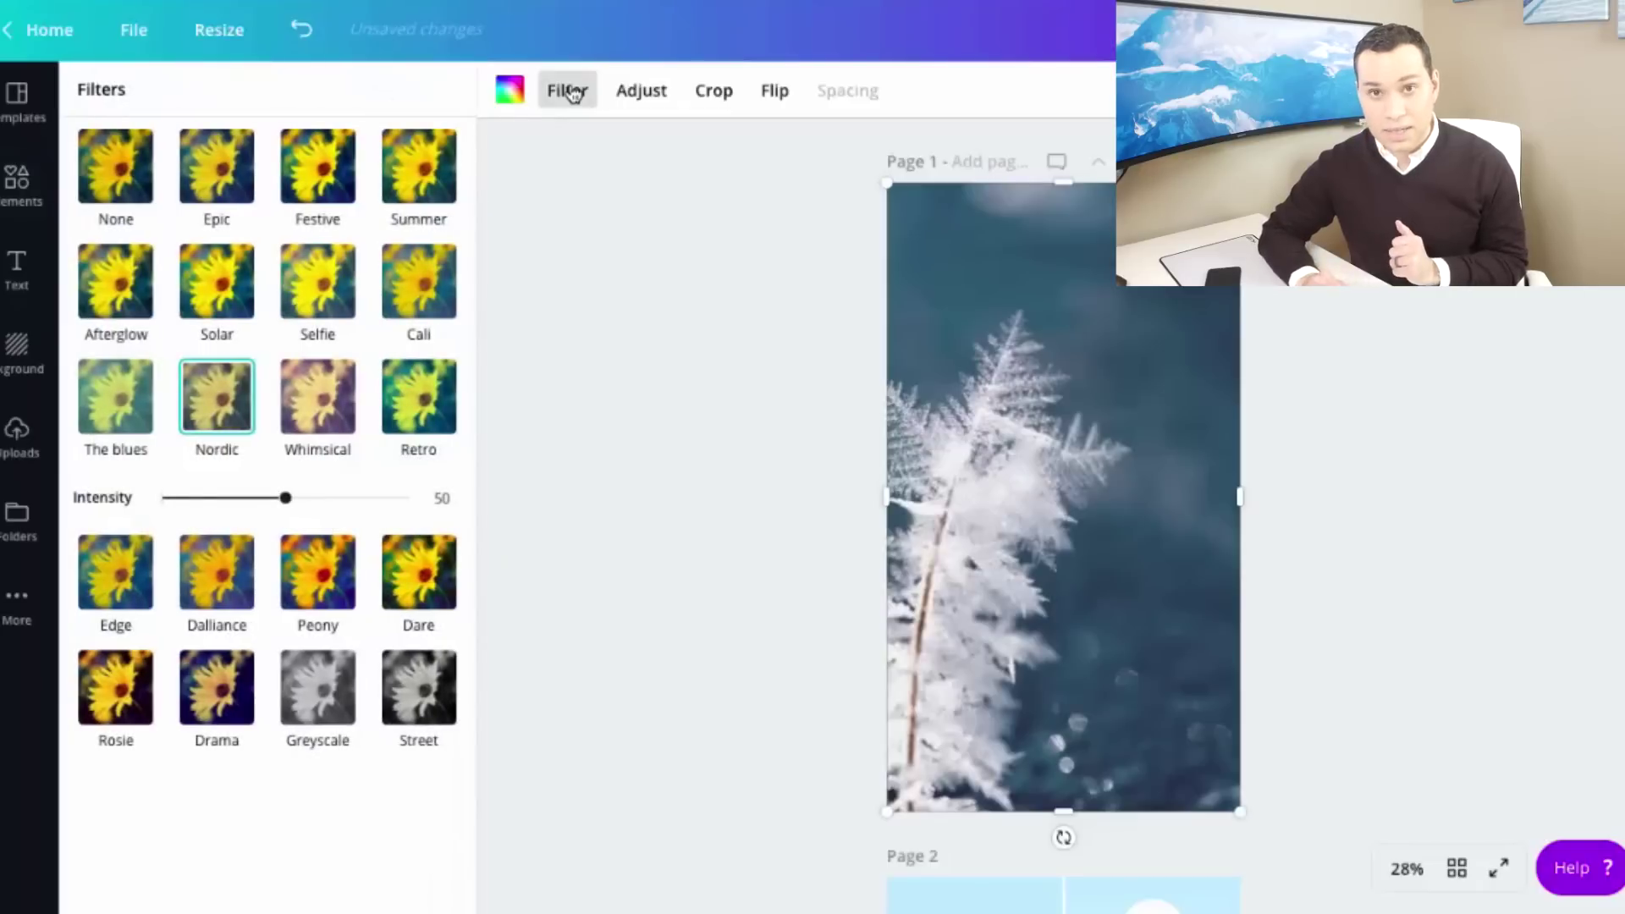
left_click(561, 284)
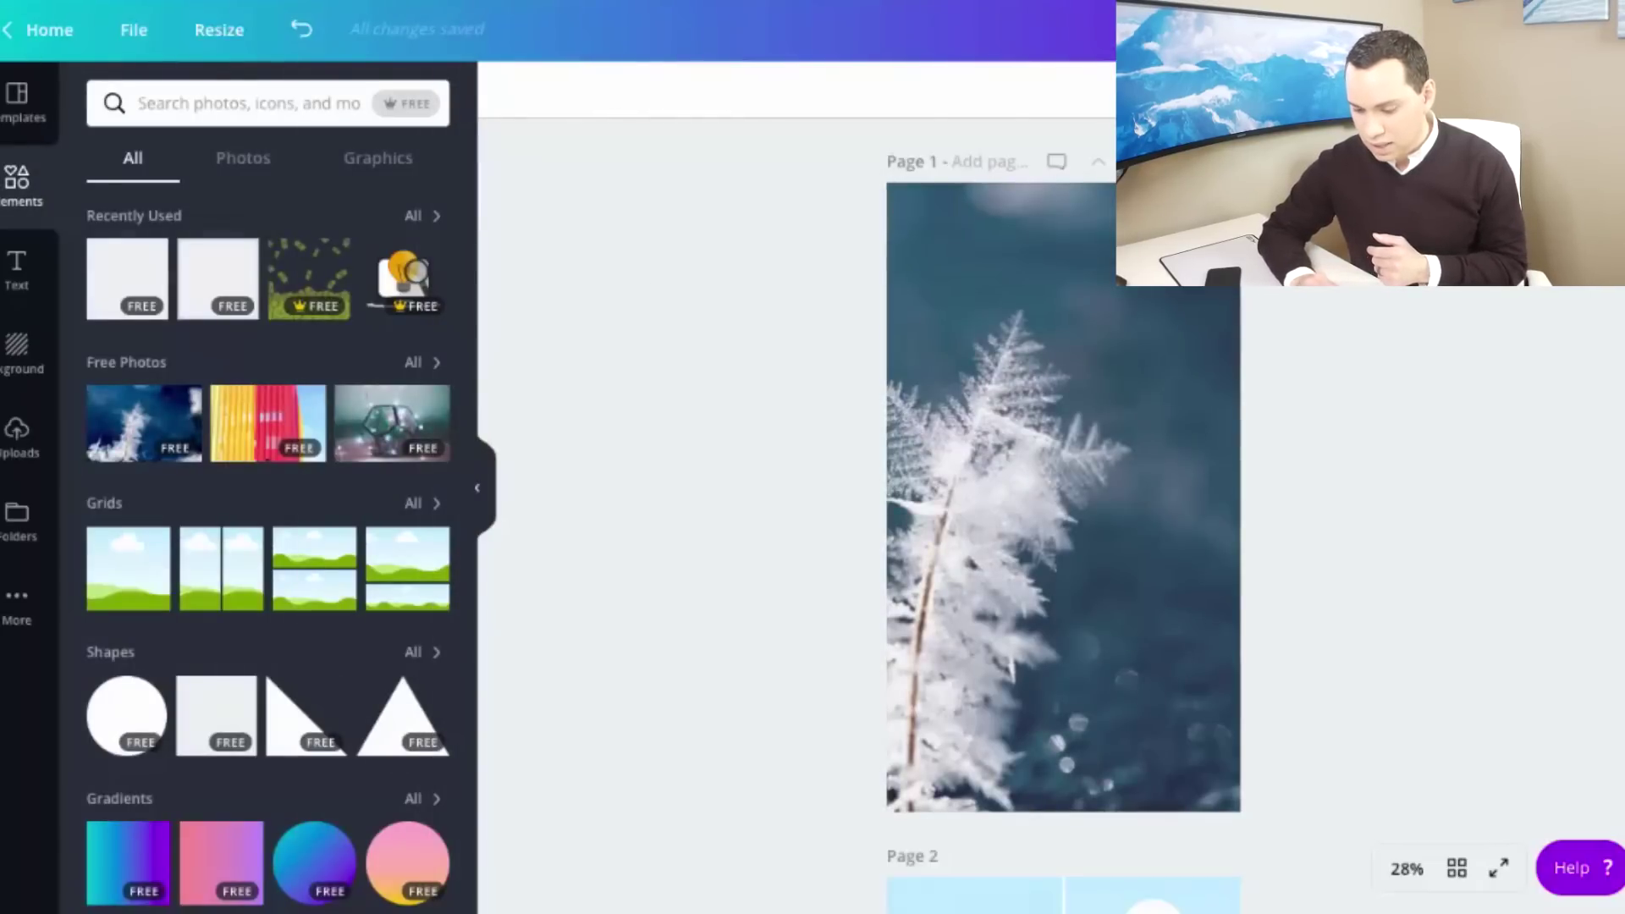
Duplicate page 1 and remove the photo and its grid from the copy, leaving page 2 blank.
scroll(943, 384, "down", 2)
left_click_drag(925, 421, 1202, 542)
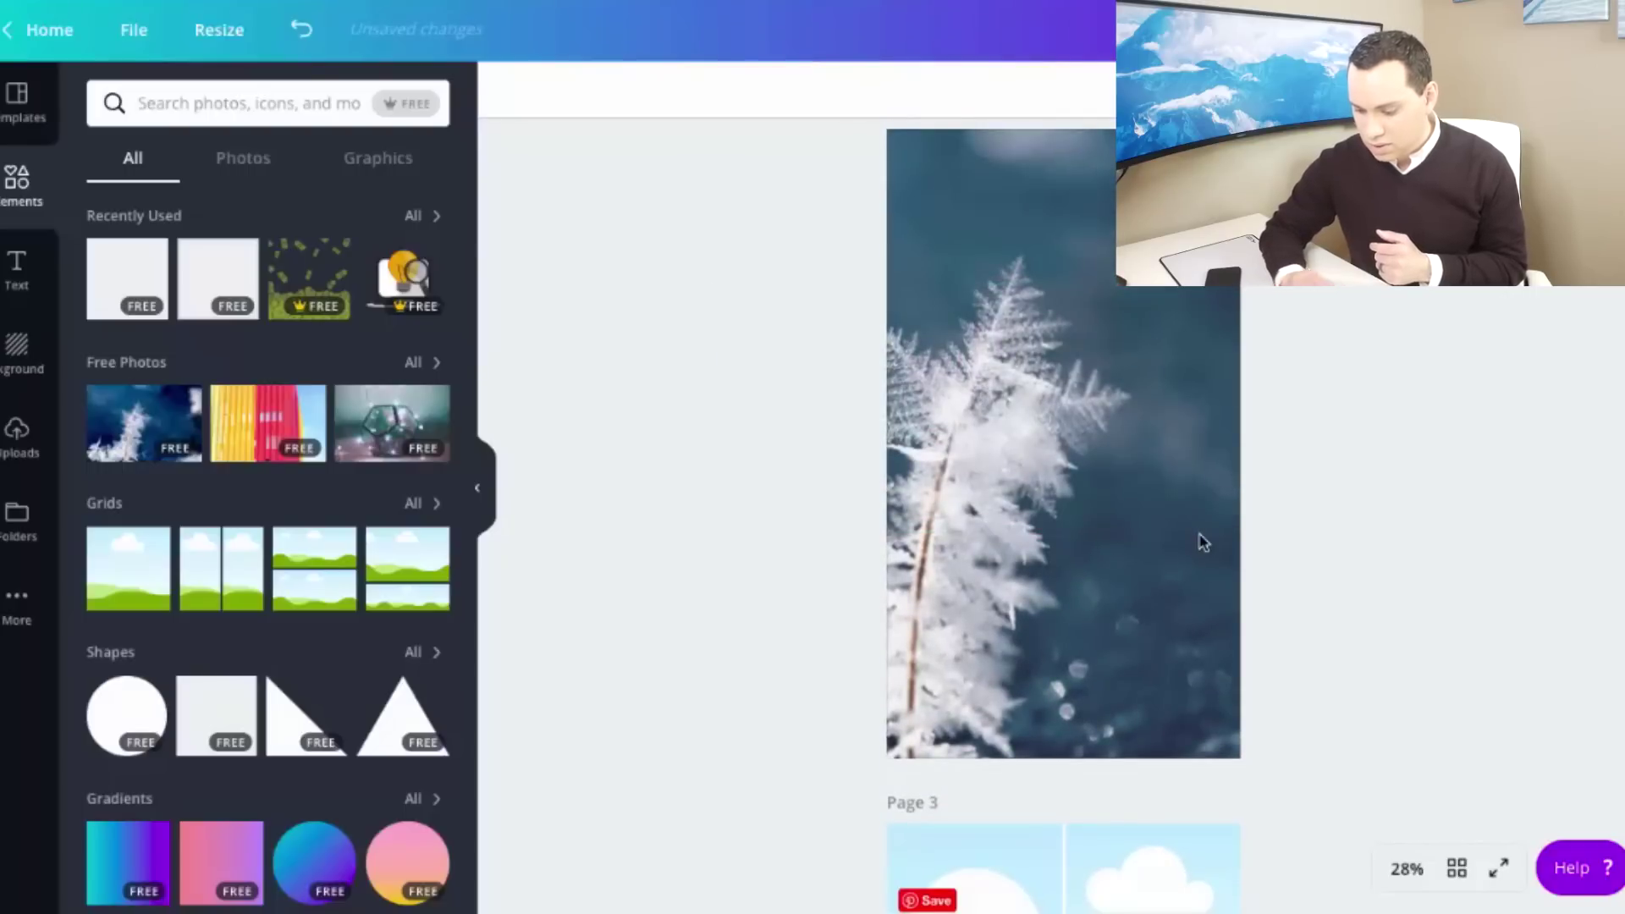
key("ctrl+z")
key("ctrl+z")
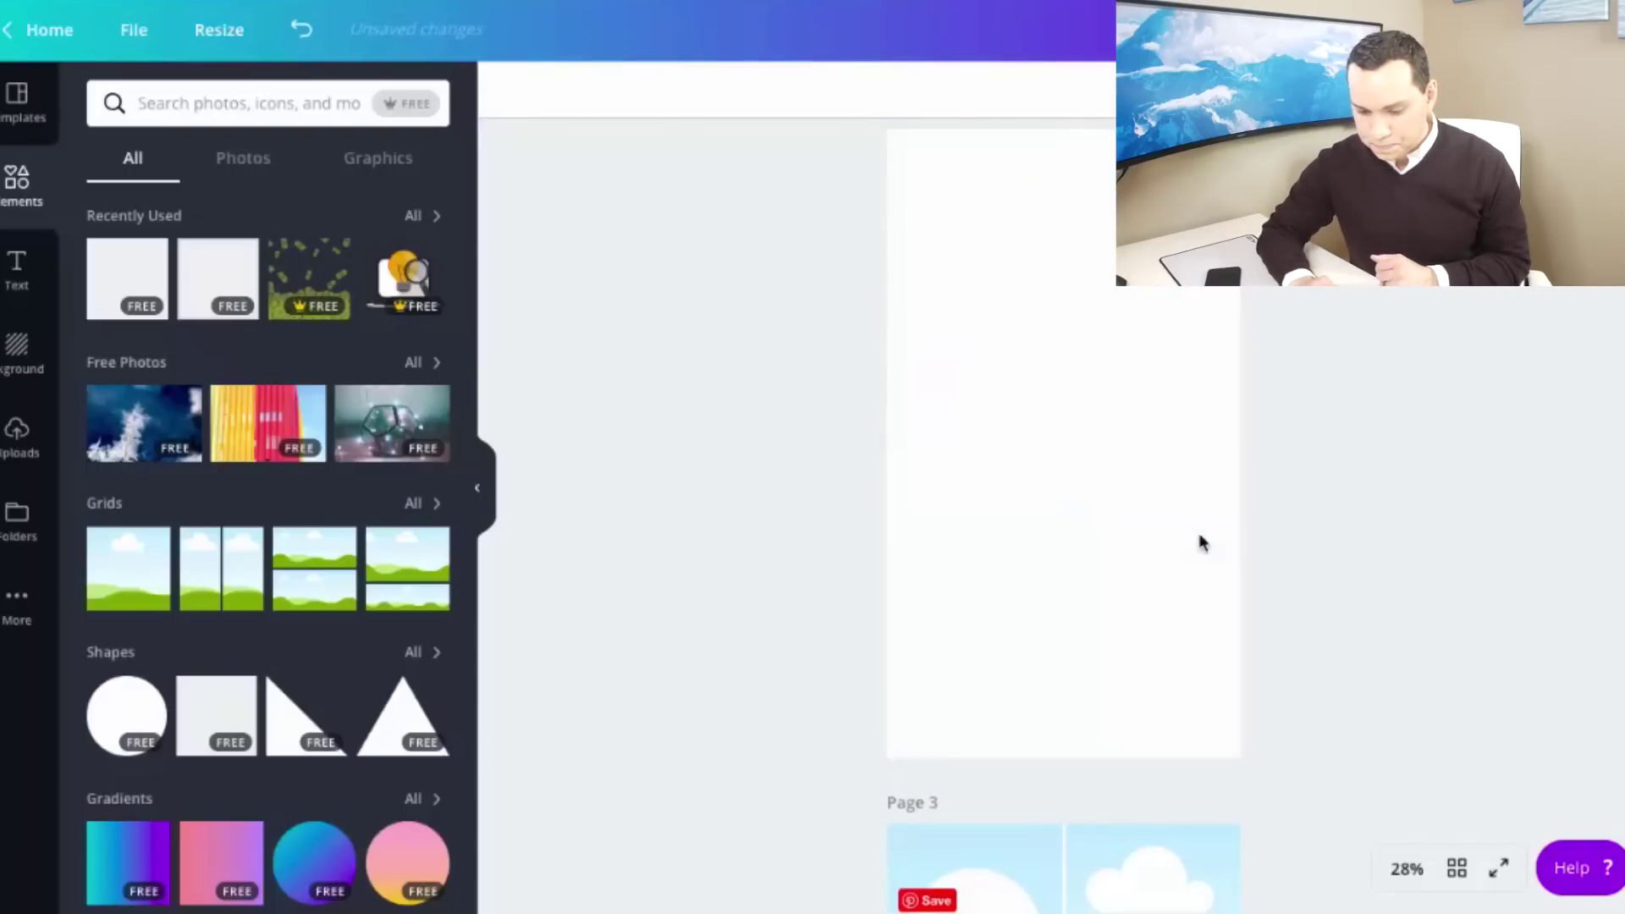
Browse all the grid layouts and add the single-frame grid to the blank page 2.
left_click(106, 504)
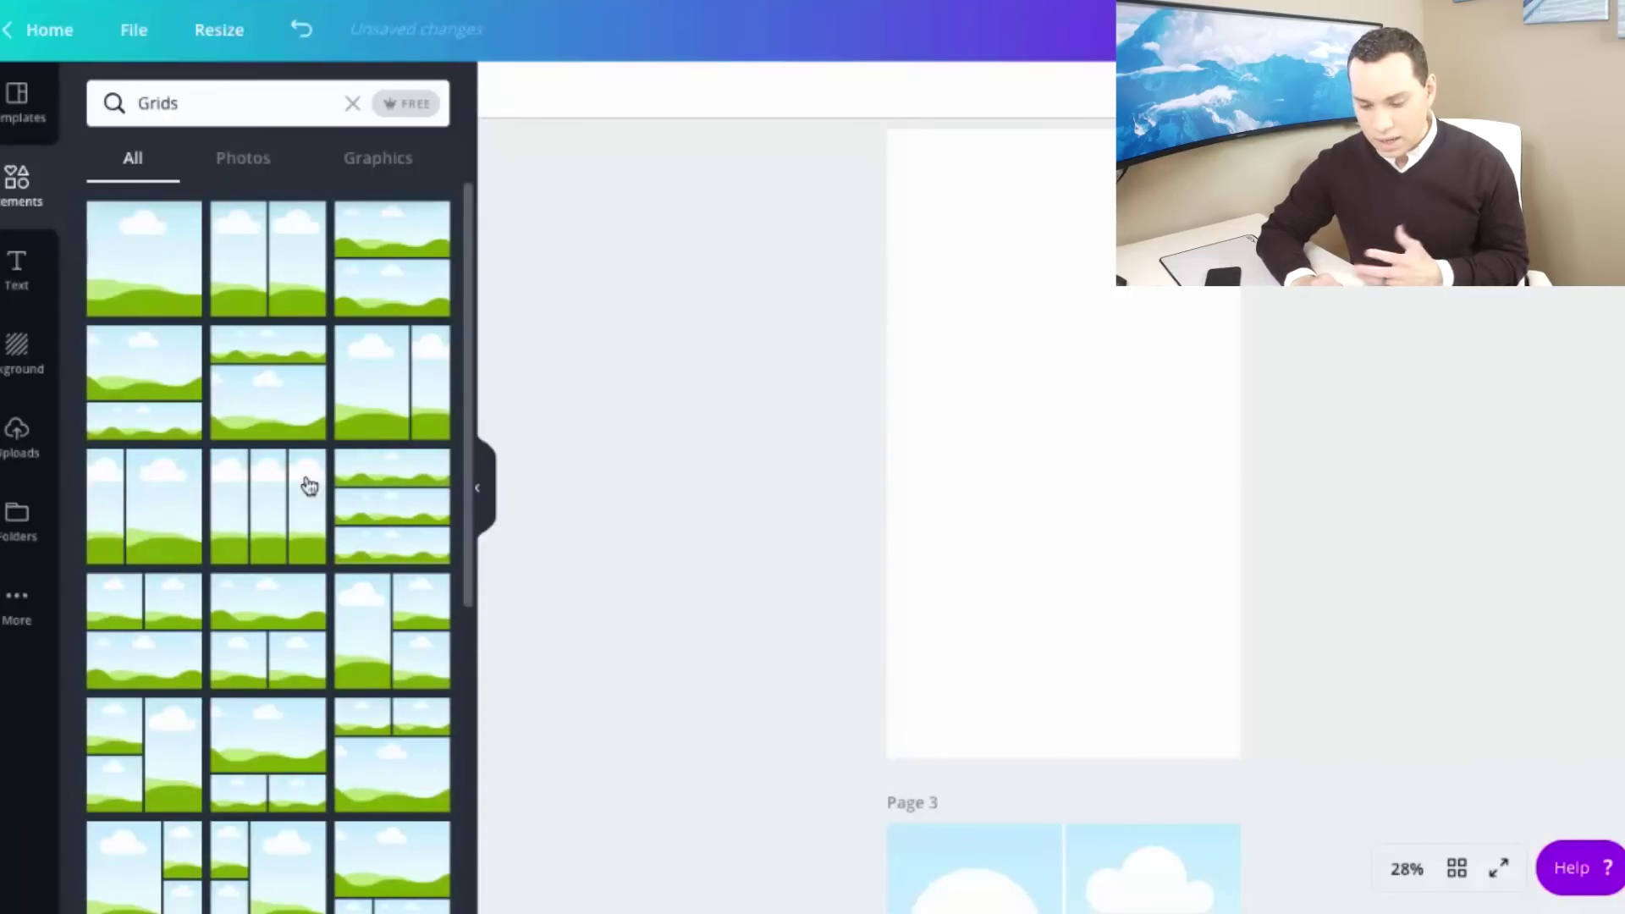
scroll(309, 485, "down", 6)
scroll(309, 485, "down", 1)
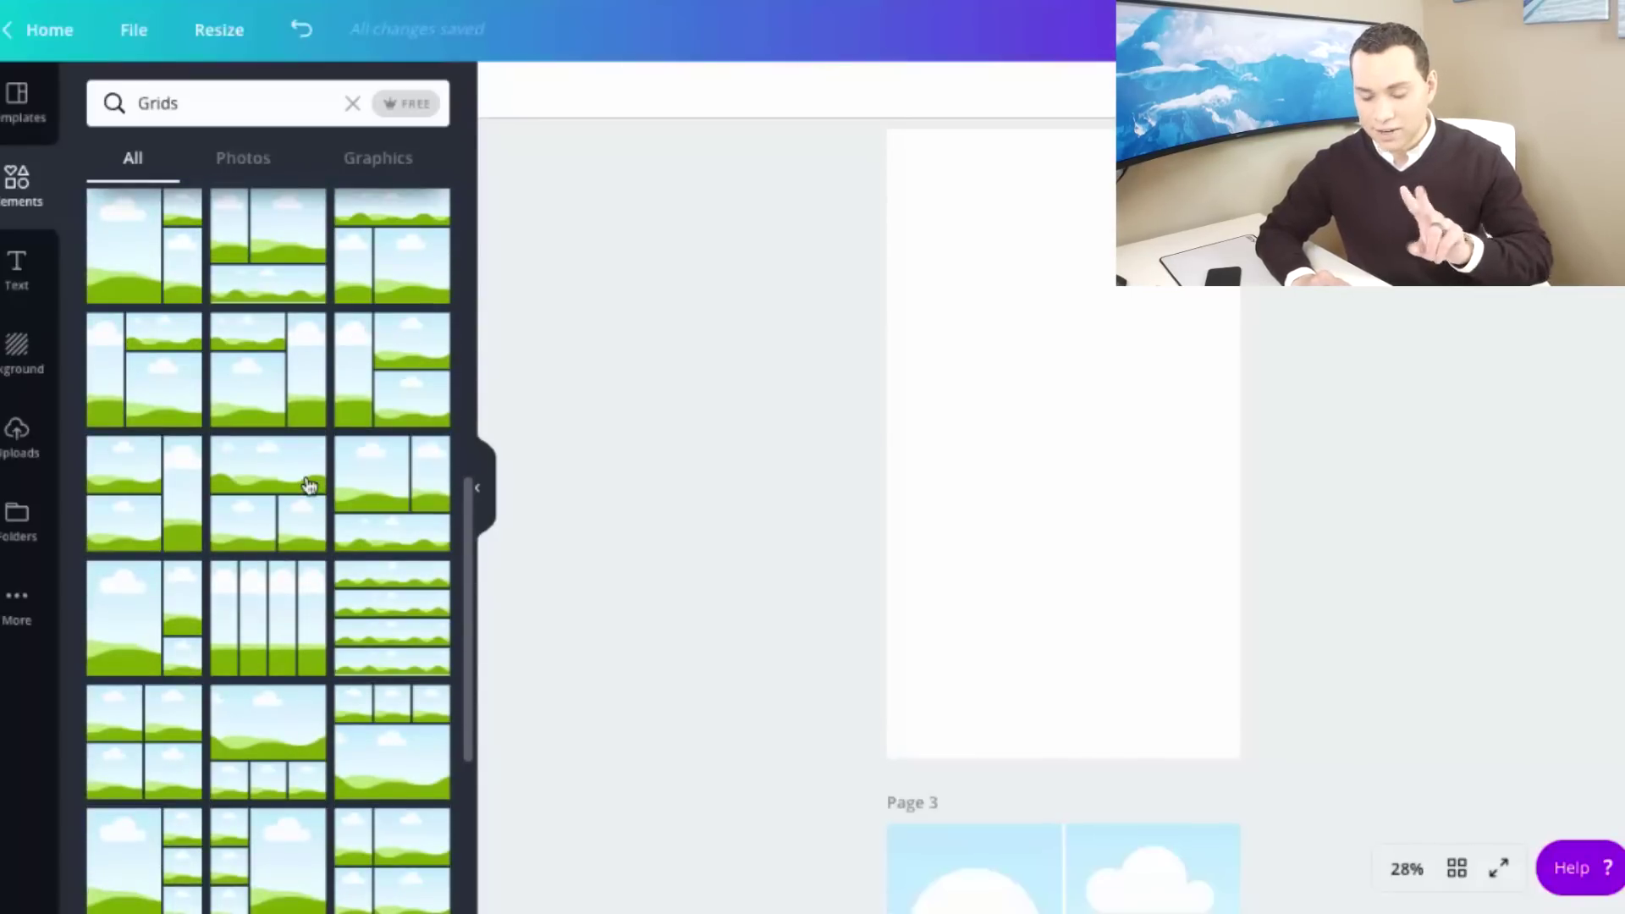
scroll(309, 485, "up", 6)
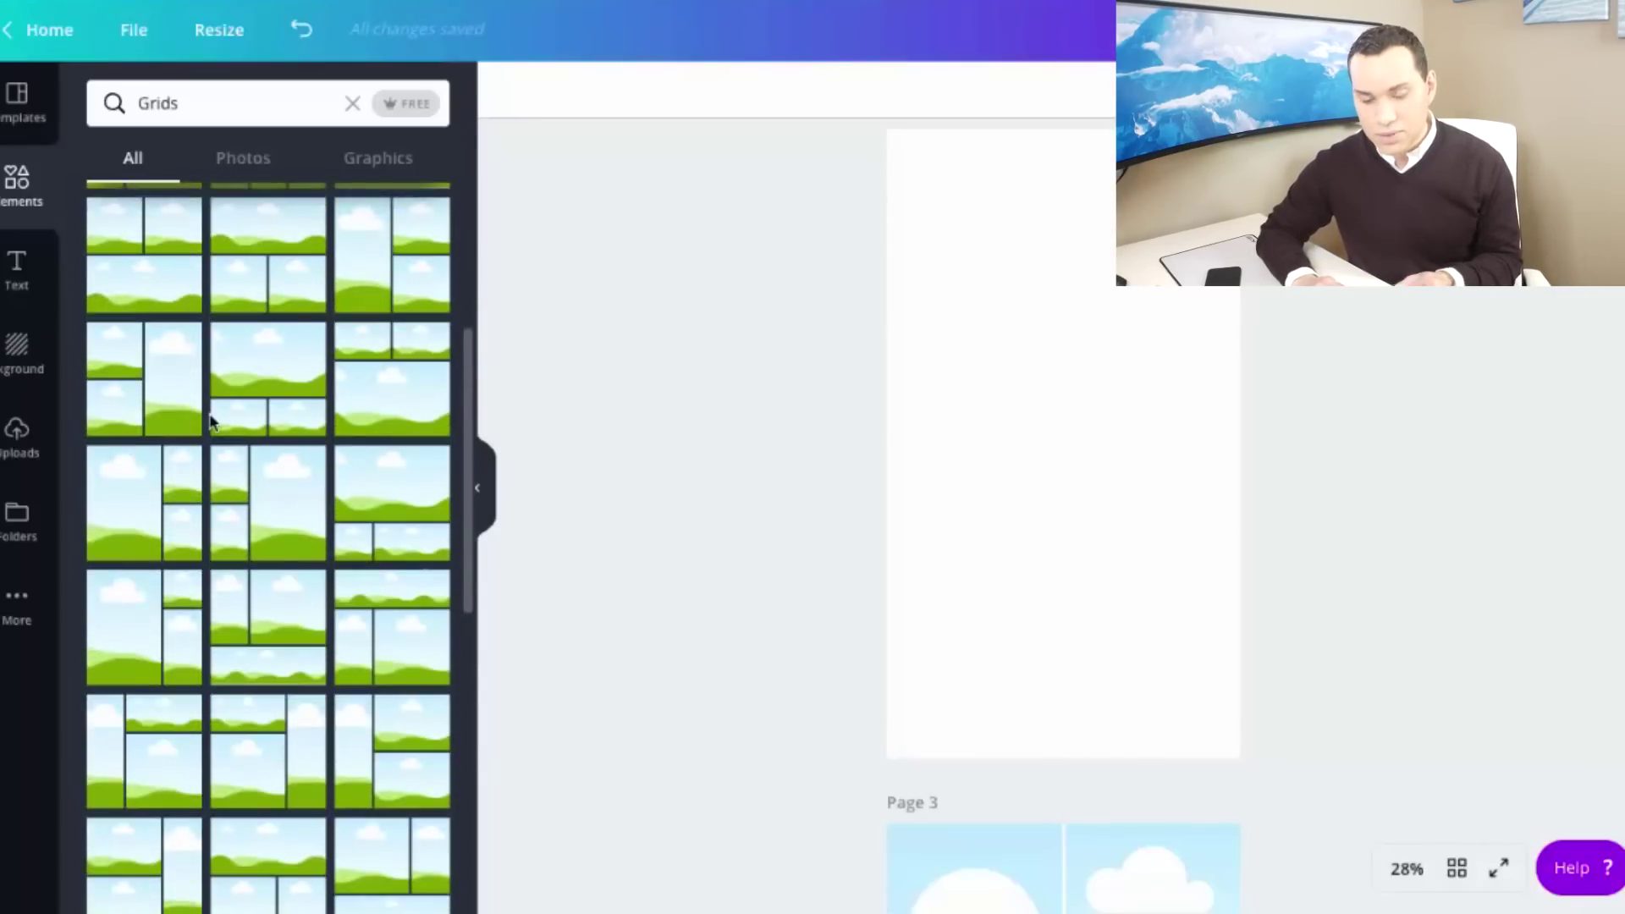
scroll(211, 420, "up", 10)
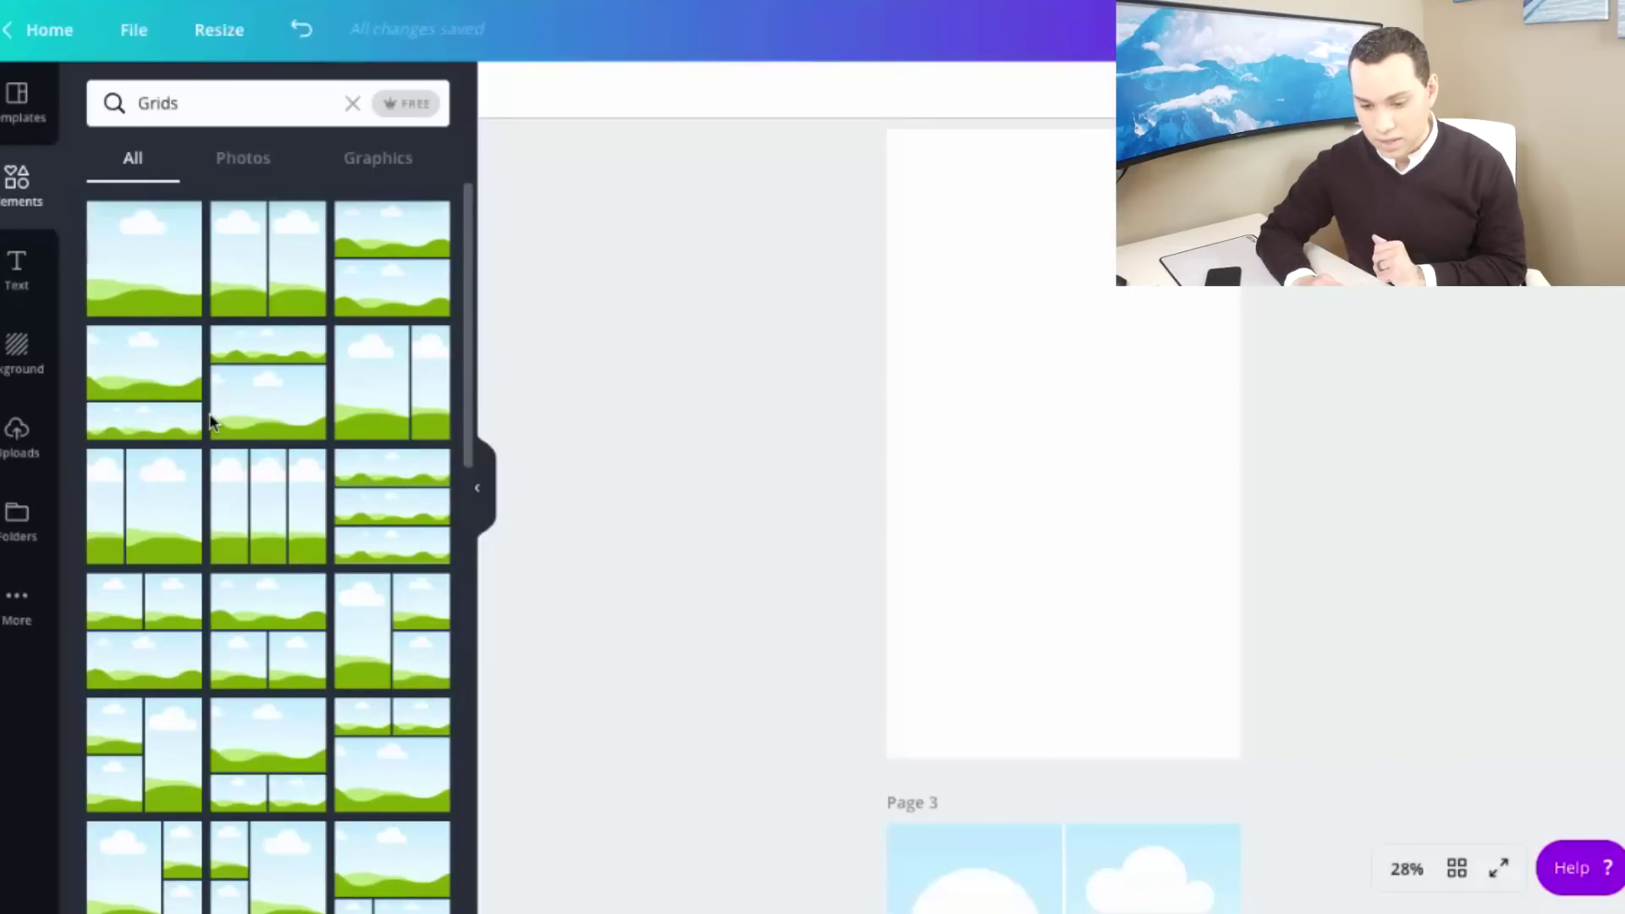
left_click(144, 285)
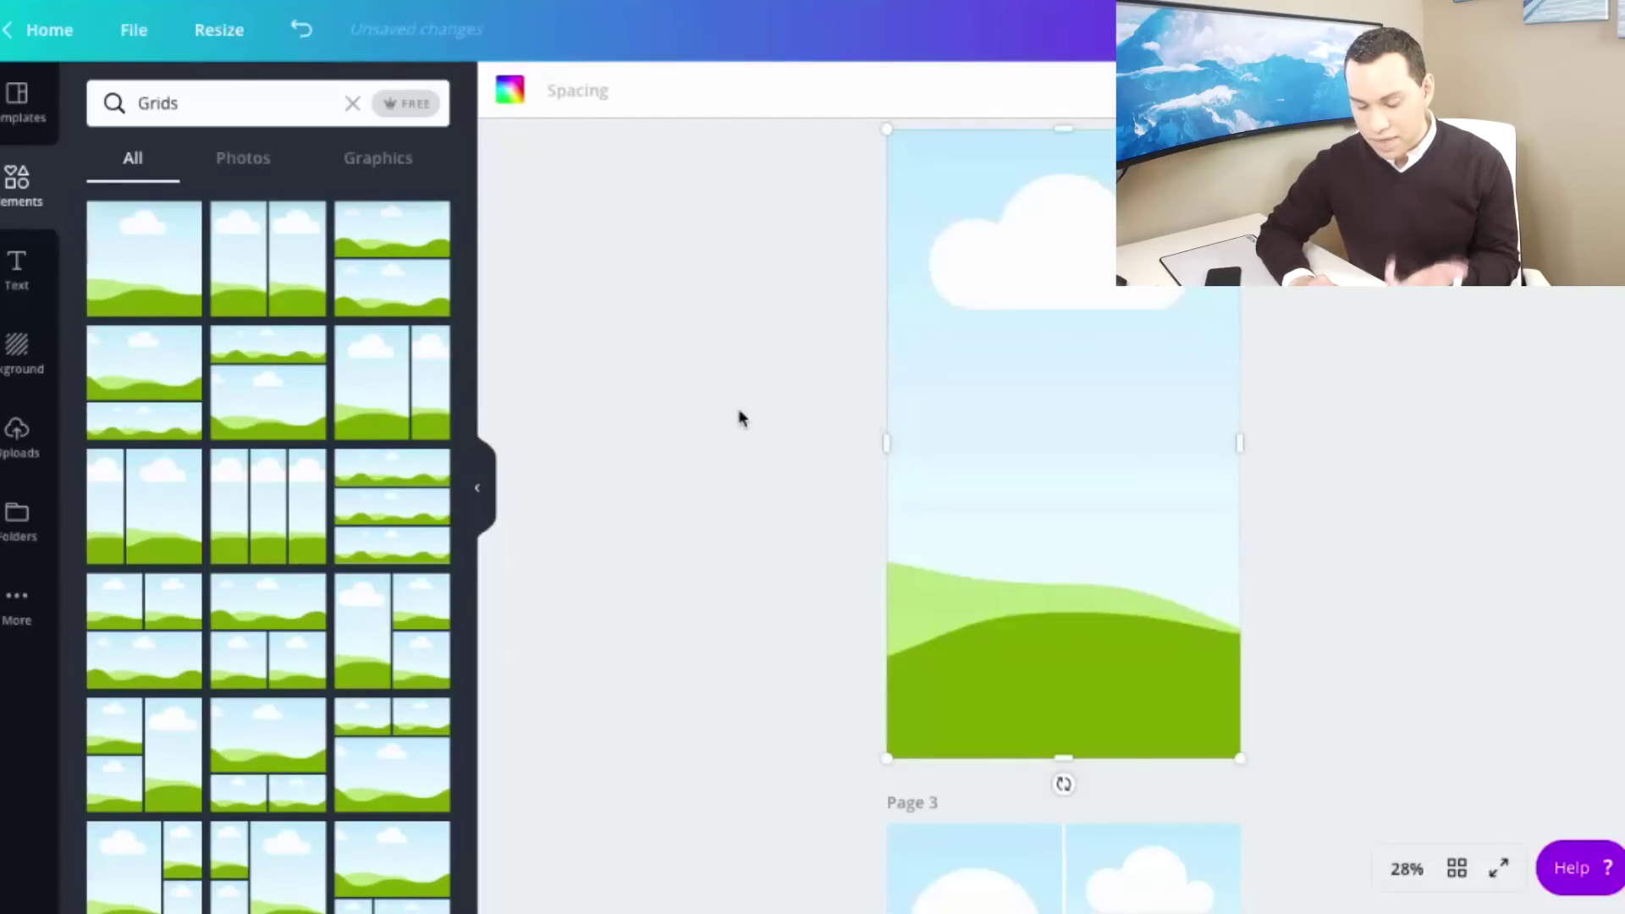
Compare the filtered frosted plant photo on page 1 with the empty single-frame grid on page 2.
scroll(738, 411, "up", 9)
scroll(985, 538, "down", 7)
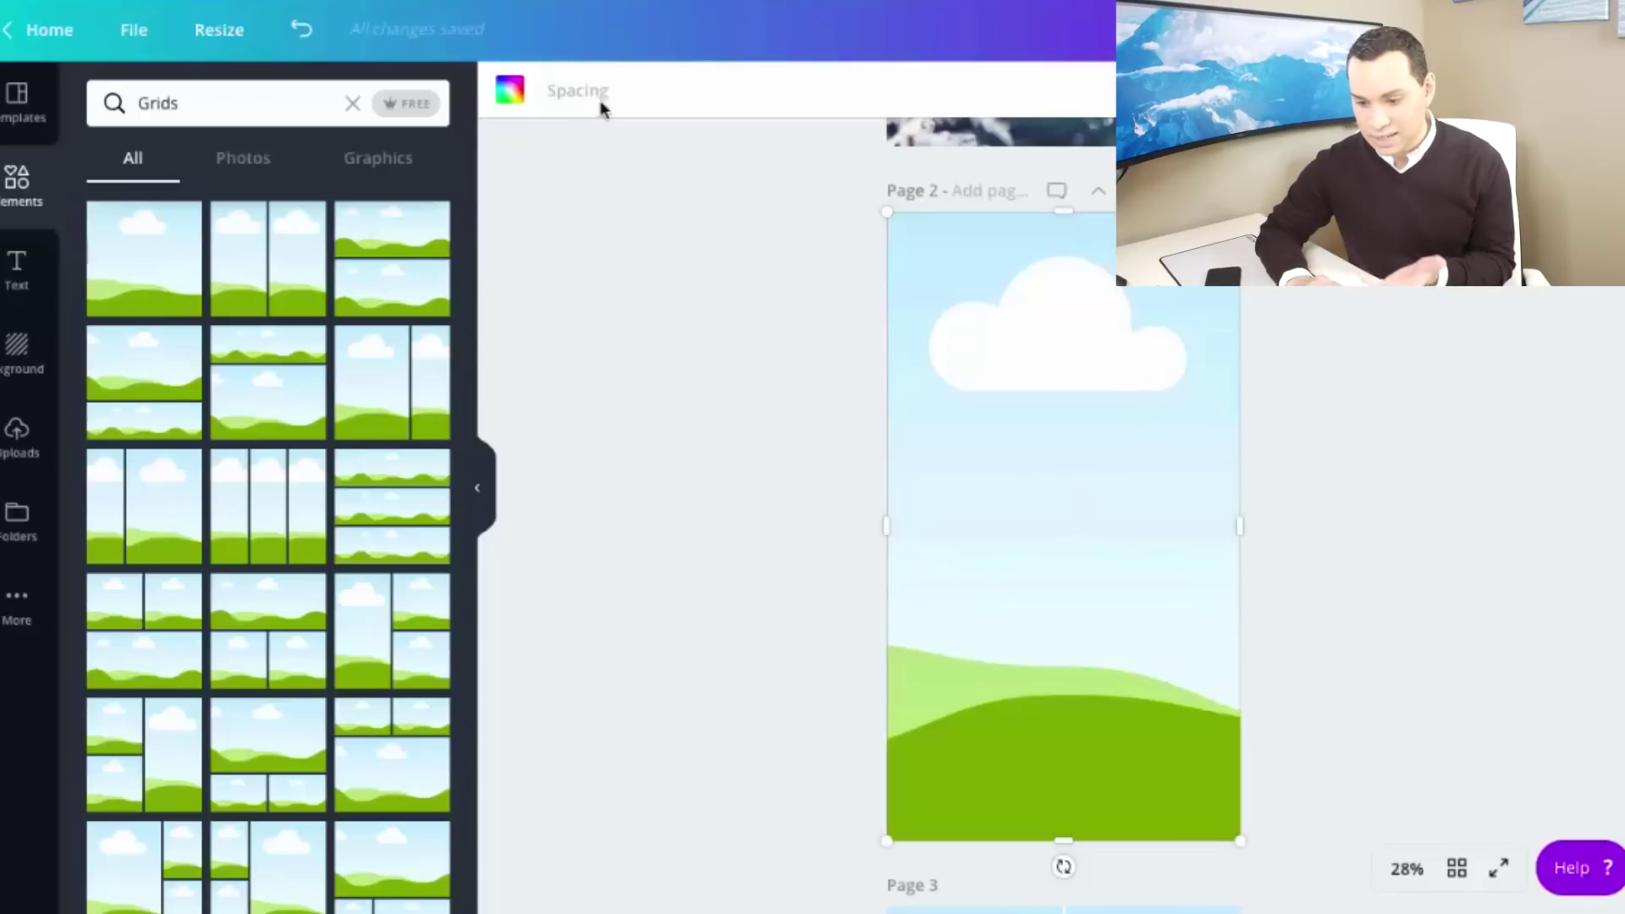
scroll(818, 348, "up", 8)
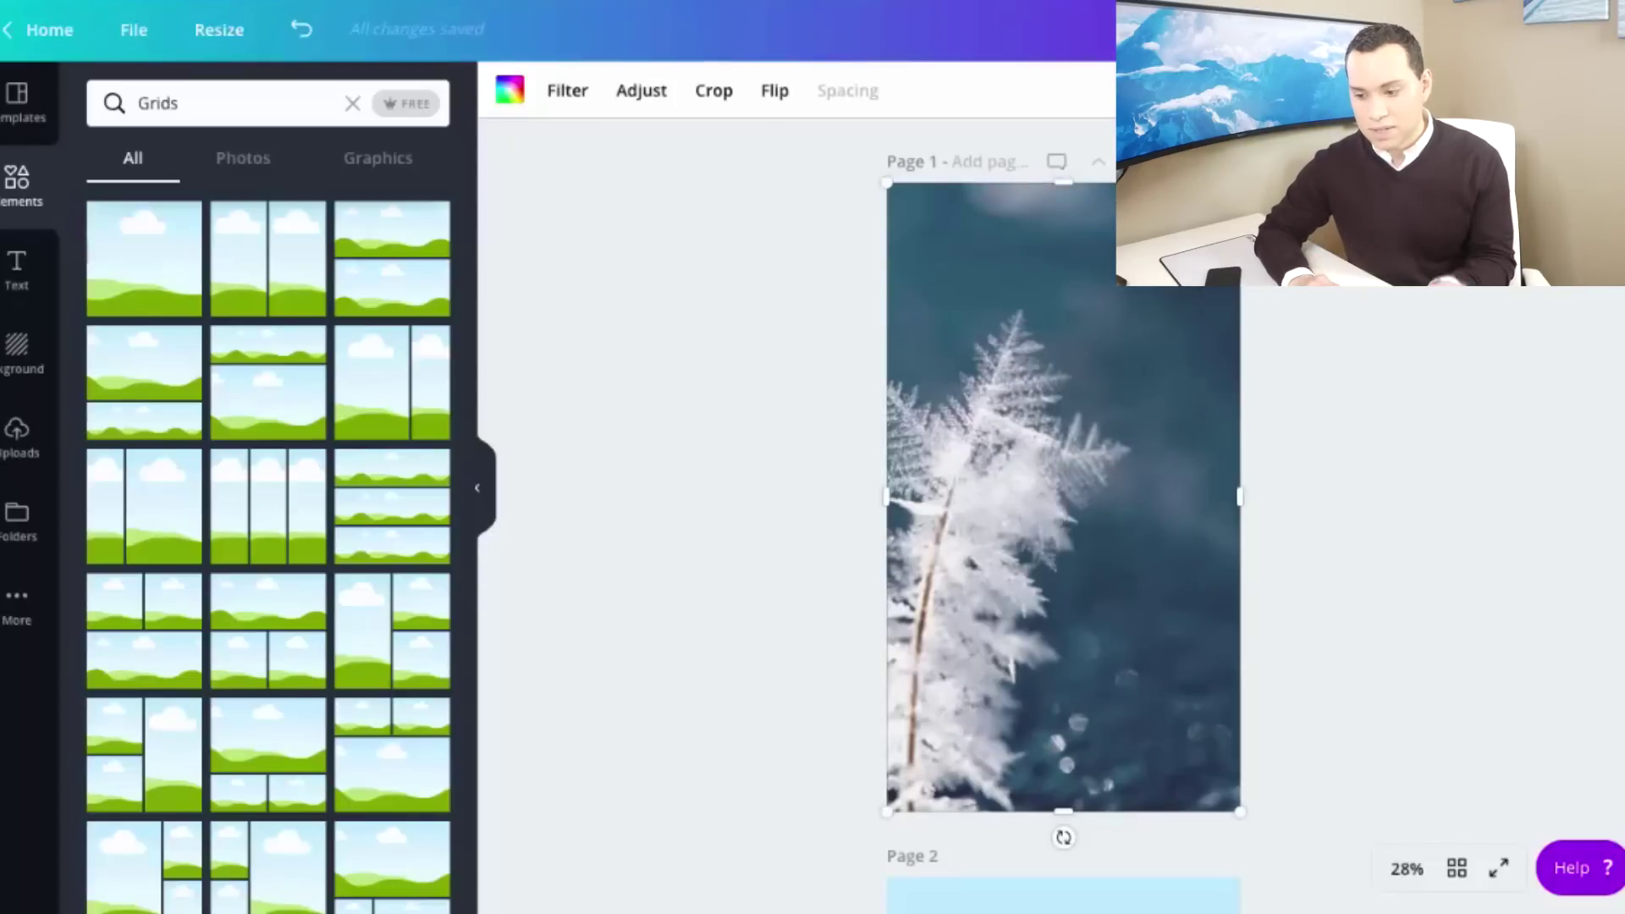
scroll(1142, 456, "down", 9)
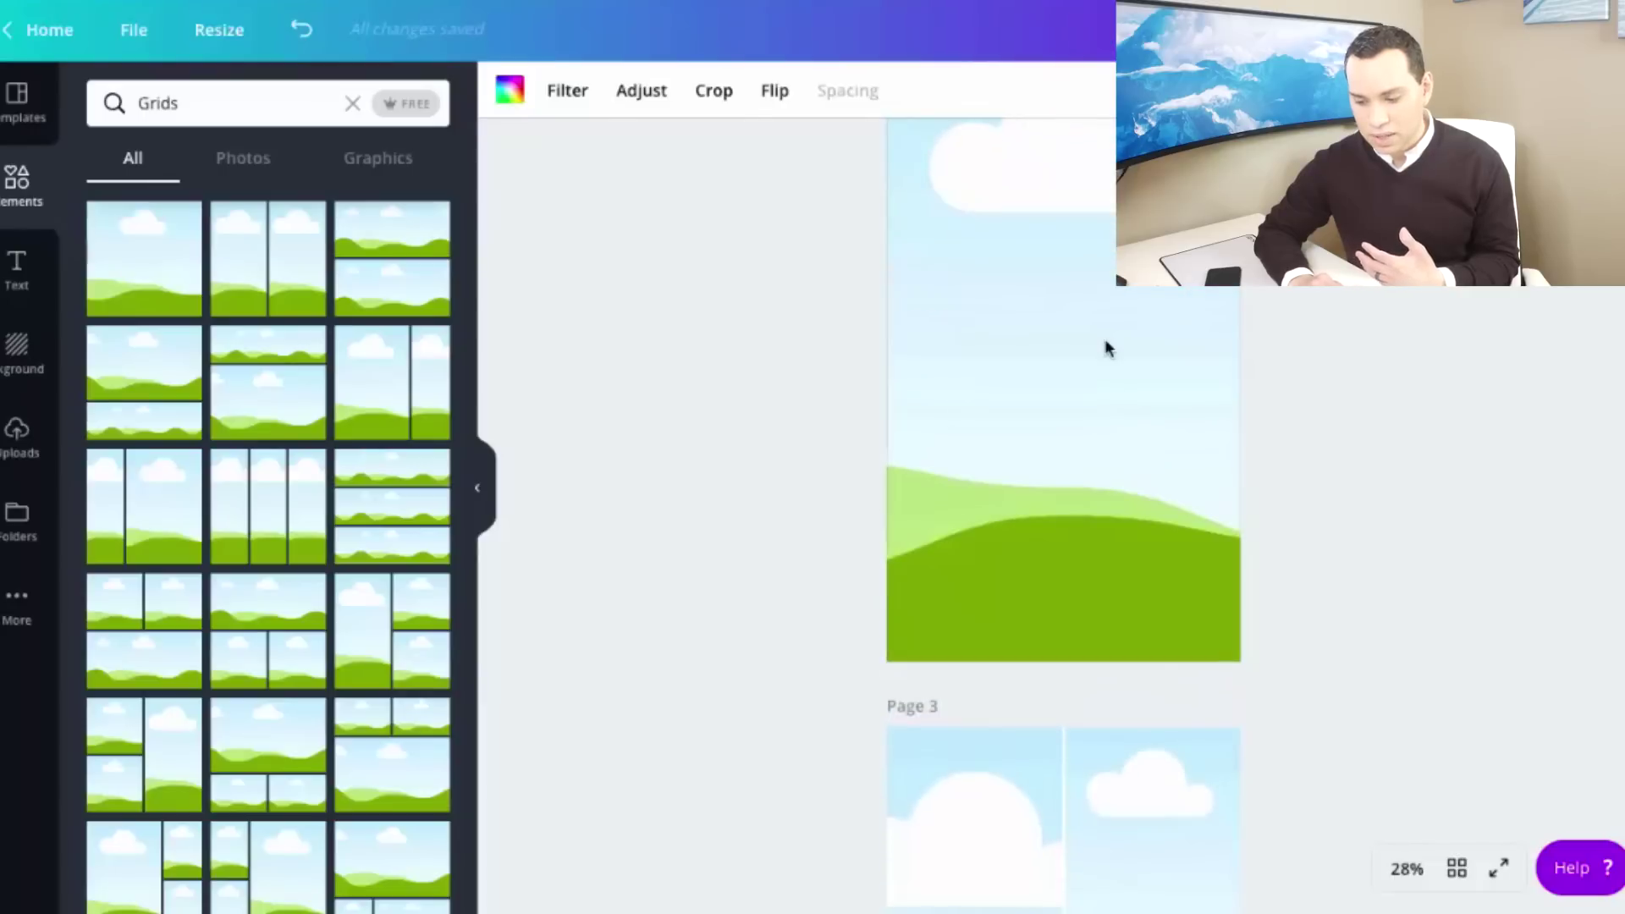
scroll(1104, 347, "up", 2)
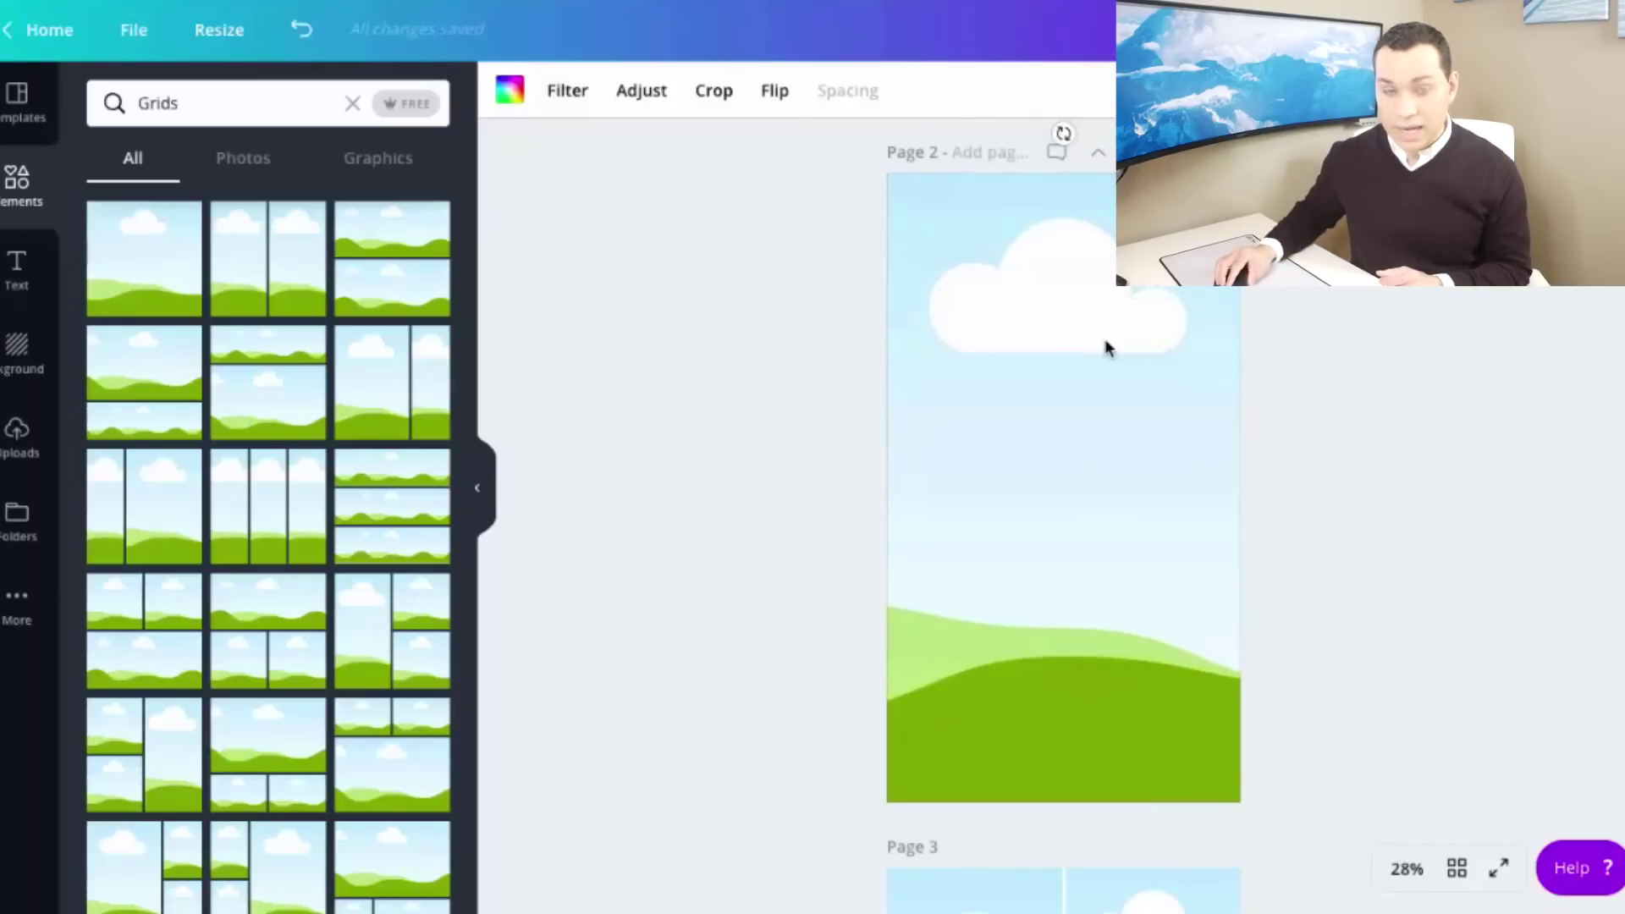
Look over the multi-frame grid templates on pages 3 to 5 and the filled two-photo layout on page 6.
scroll(1104, 338, "down", 5)
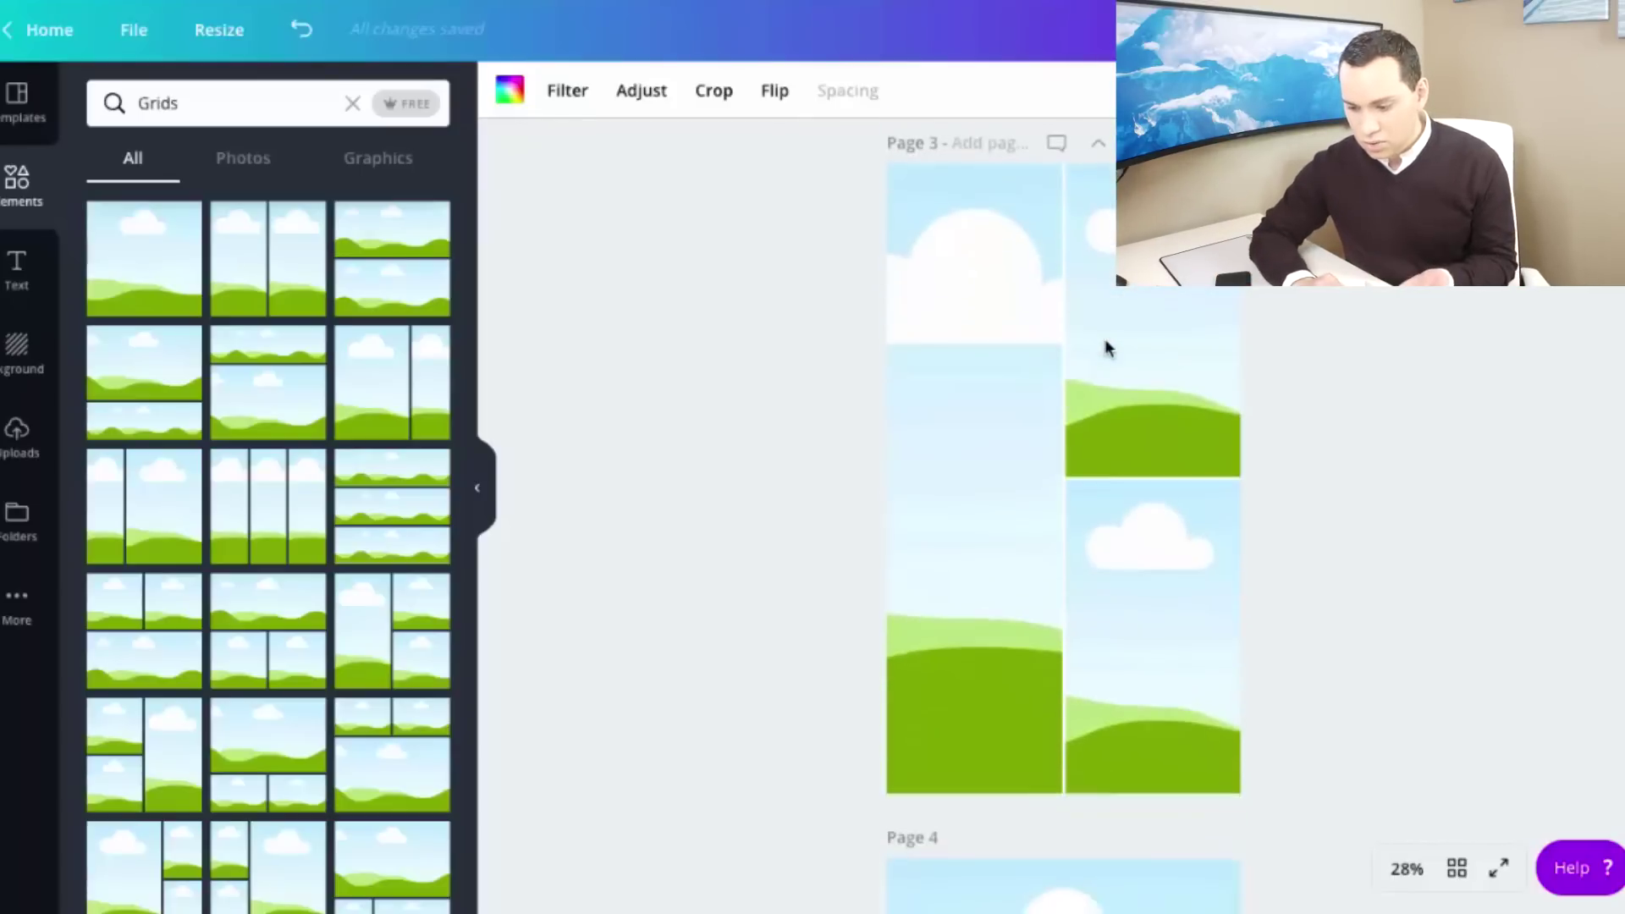
left_click(979, 460)
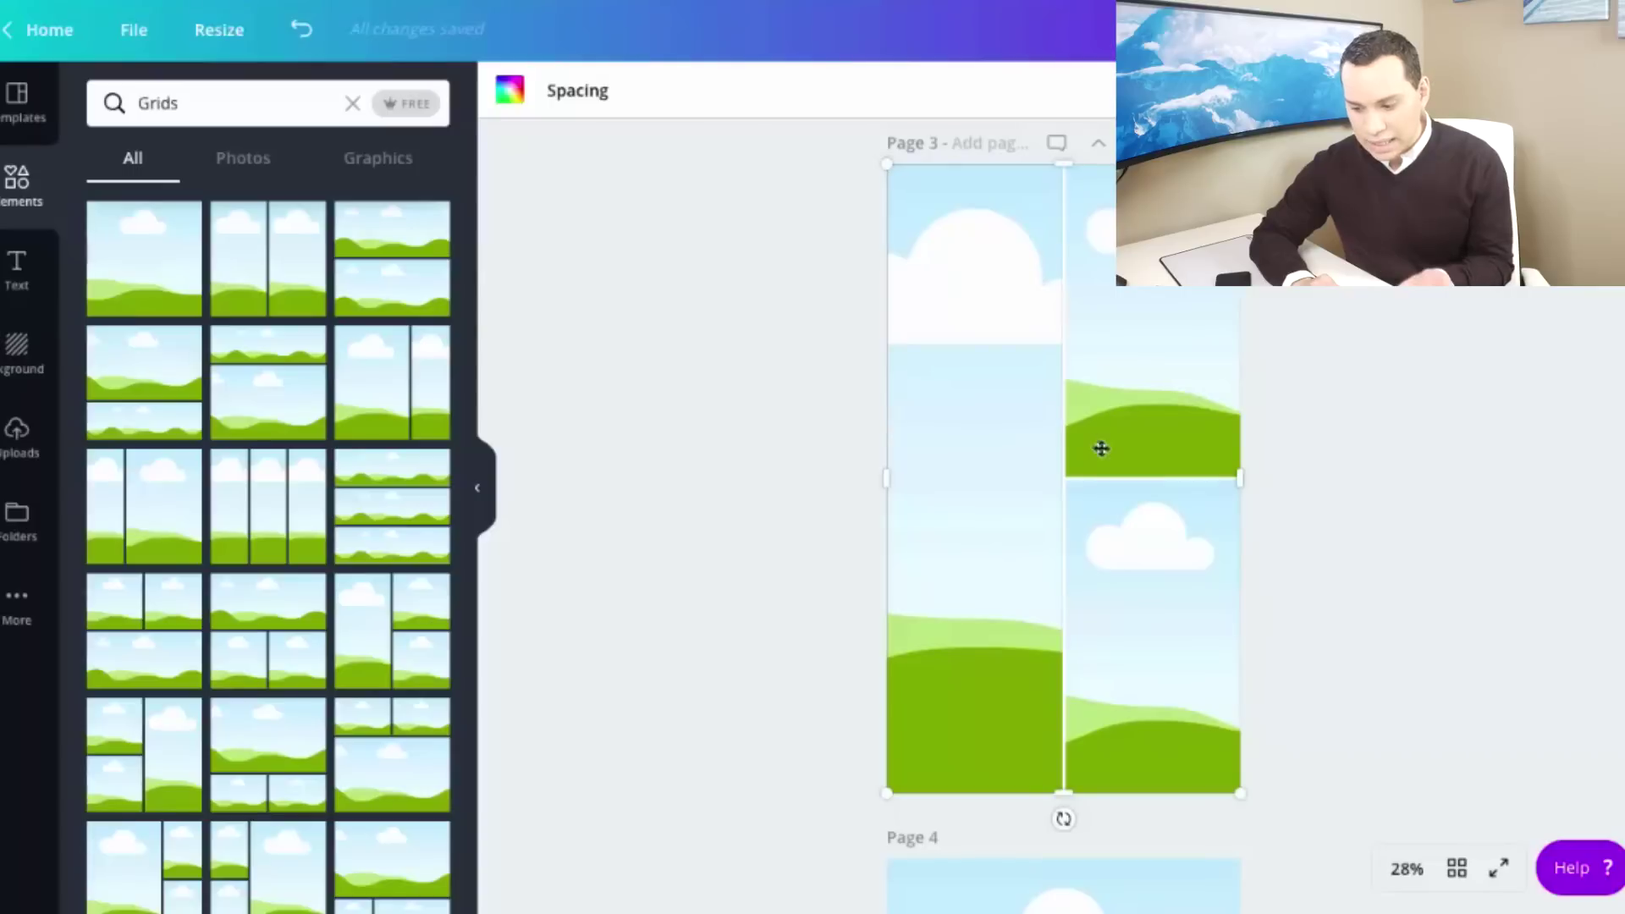
scroll(1103, 448, "down", 4)
scroll(1103, 449, "down", 2)
left_click(1038, 433)
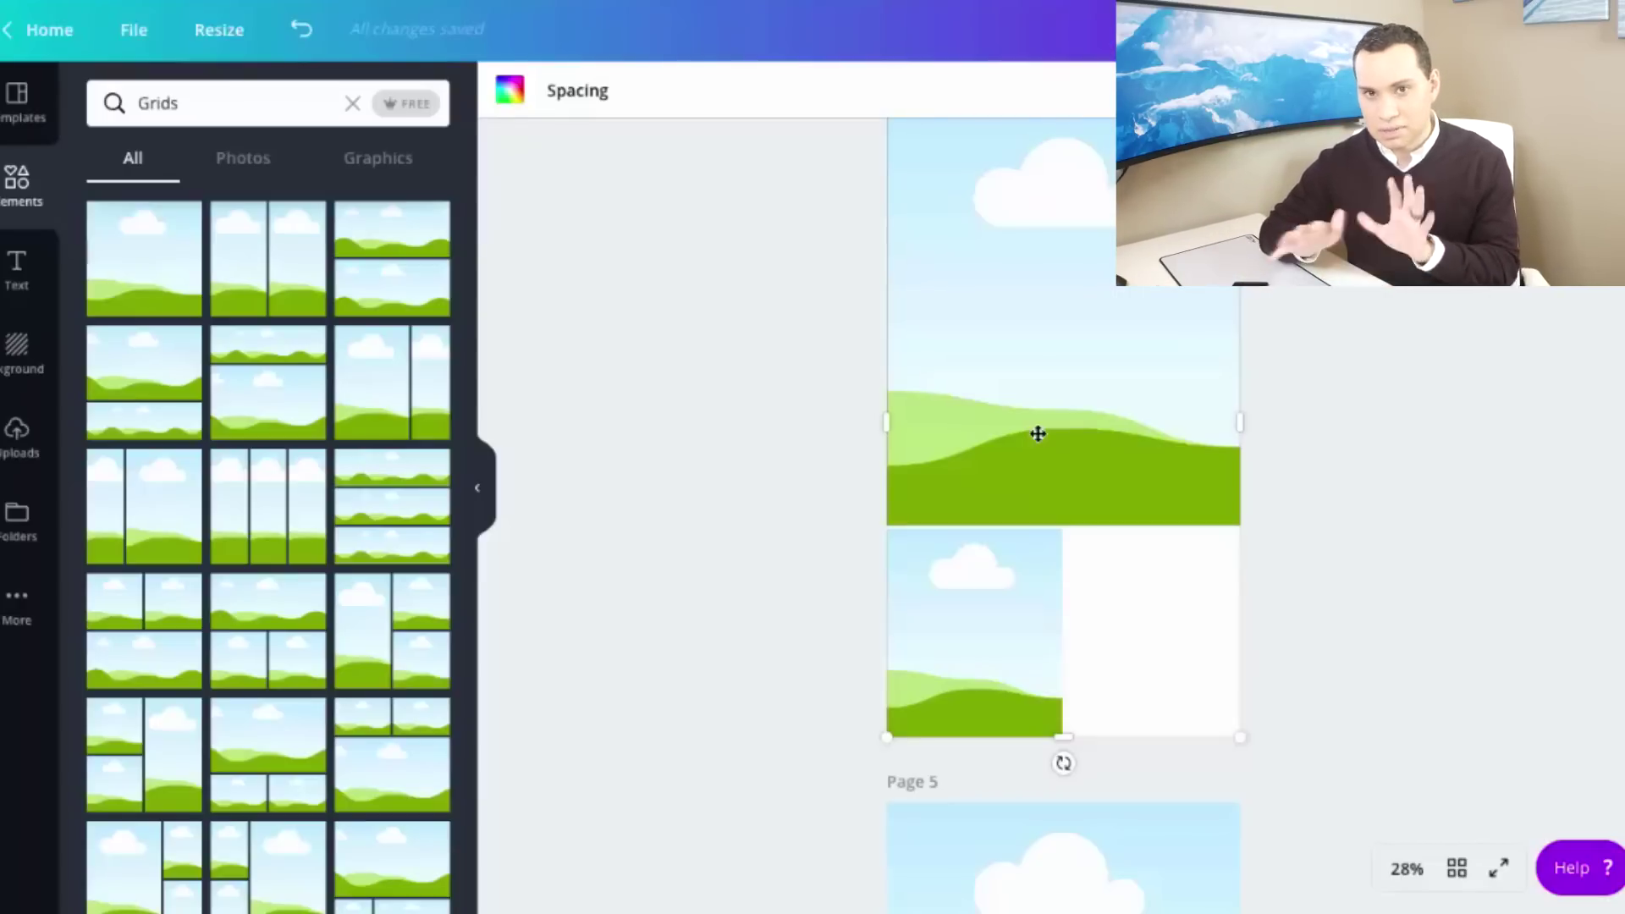
scroll(1038, 434, "down", 15)
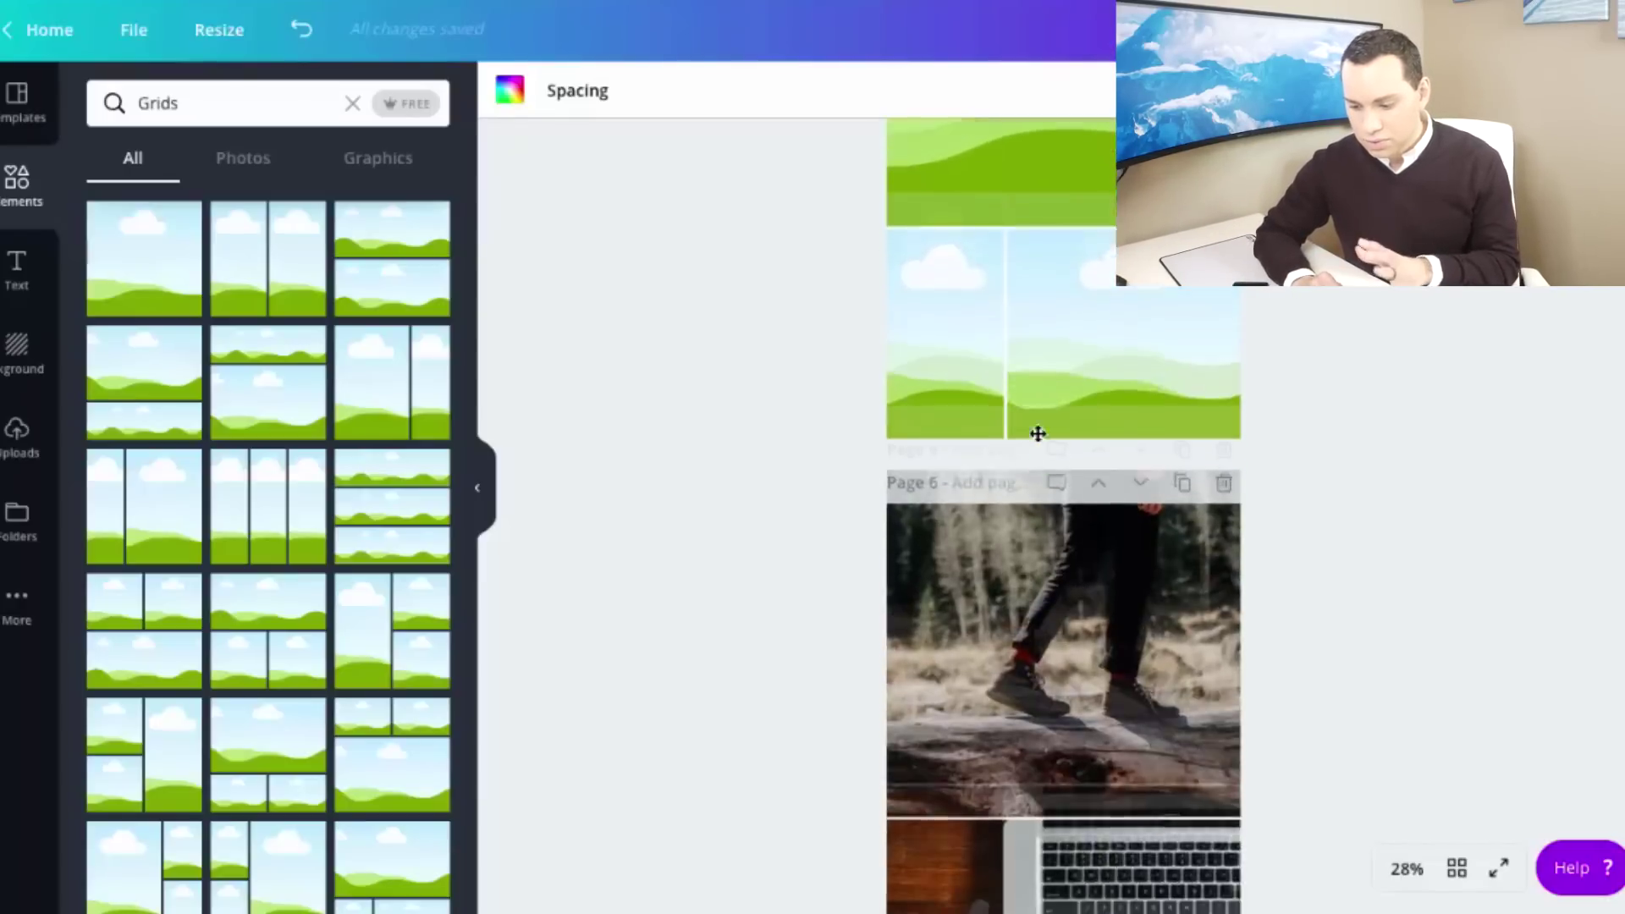
scroll(1095, 389, "down", 1)
scroll(1098, 389, "down", 2)
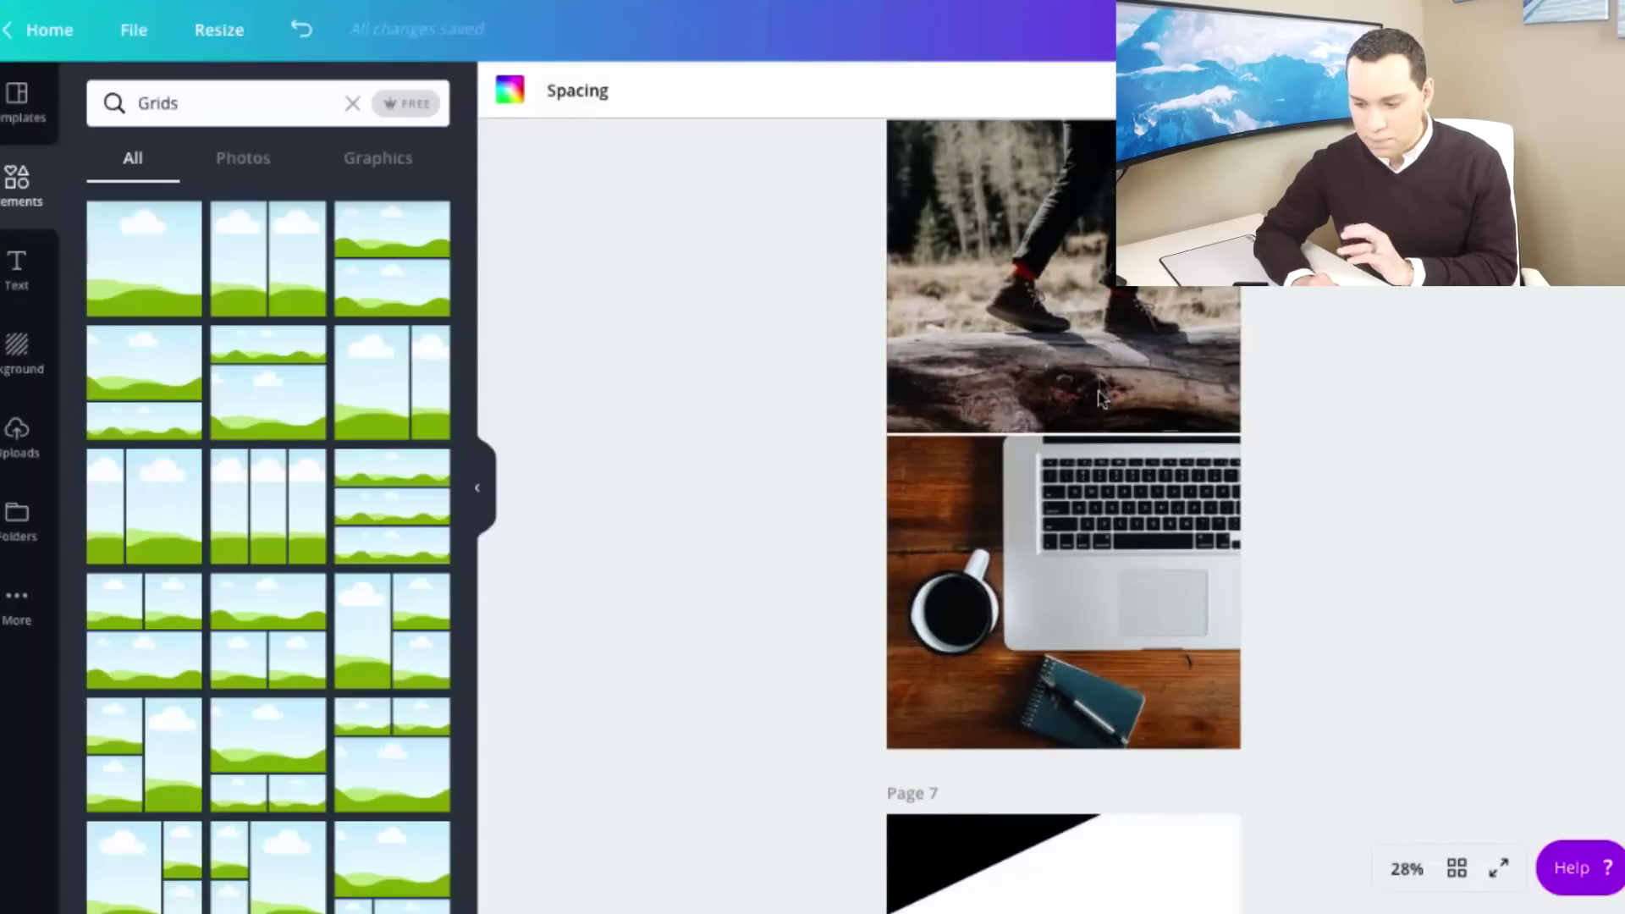
scroll(1185, 389, "up", 3)
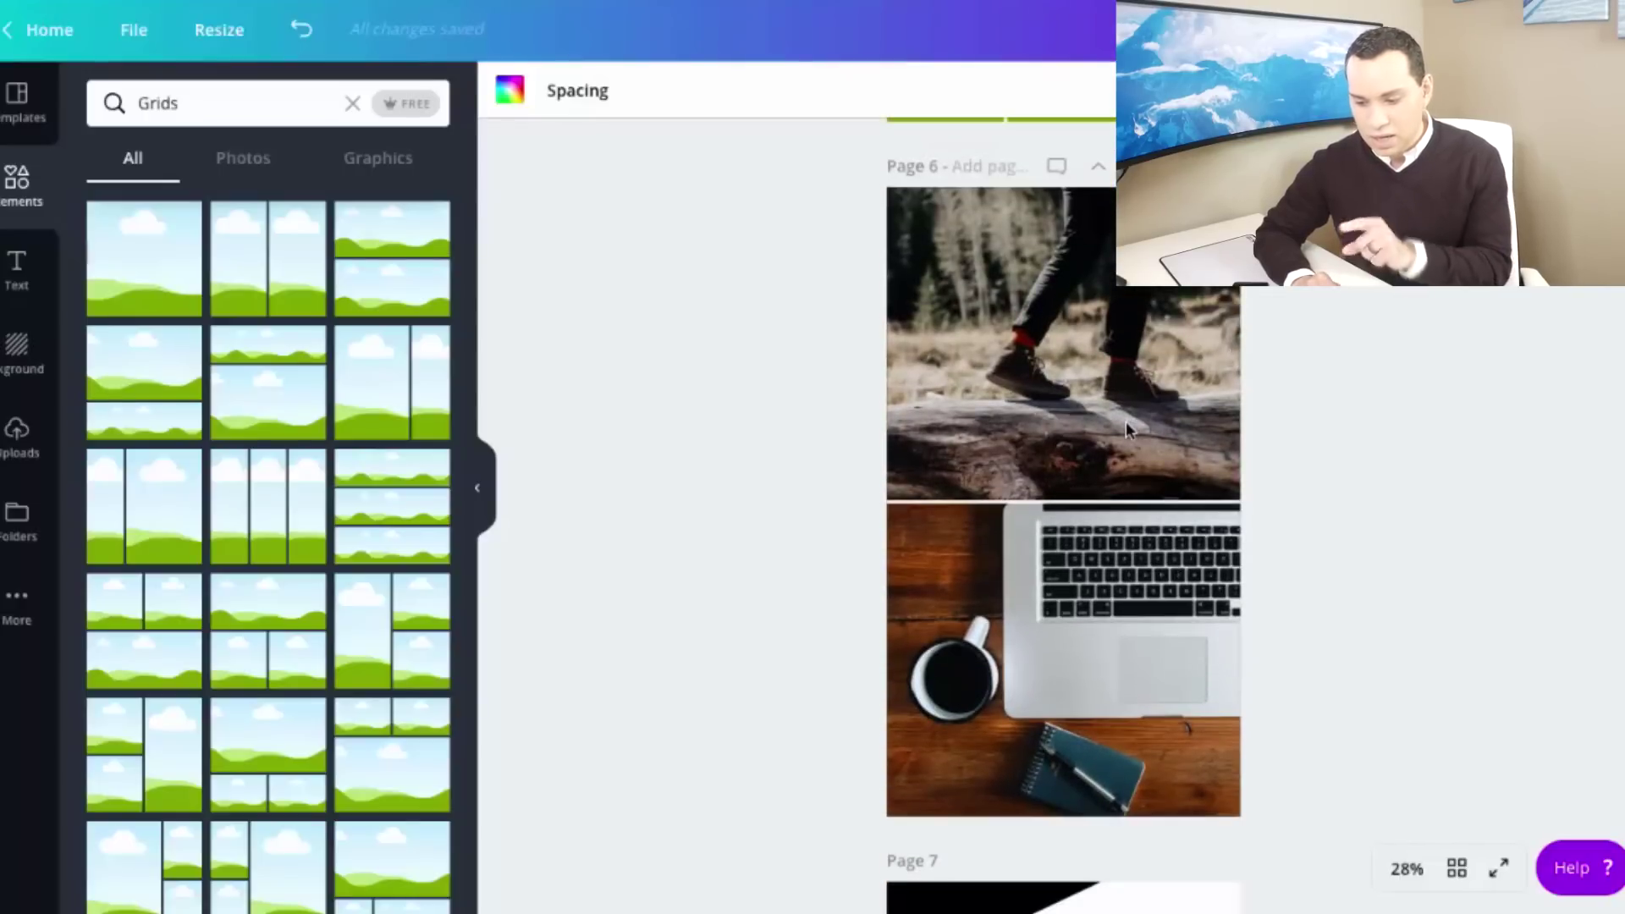
Add the single-frame grid to page 7 and send it to the back, behind the branded elements.
scroll(1126, 424, "down", 20)
scroll(1125, 421, "down", 11)
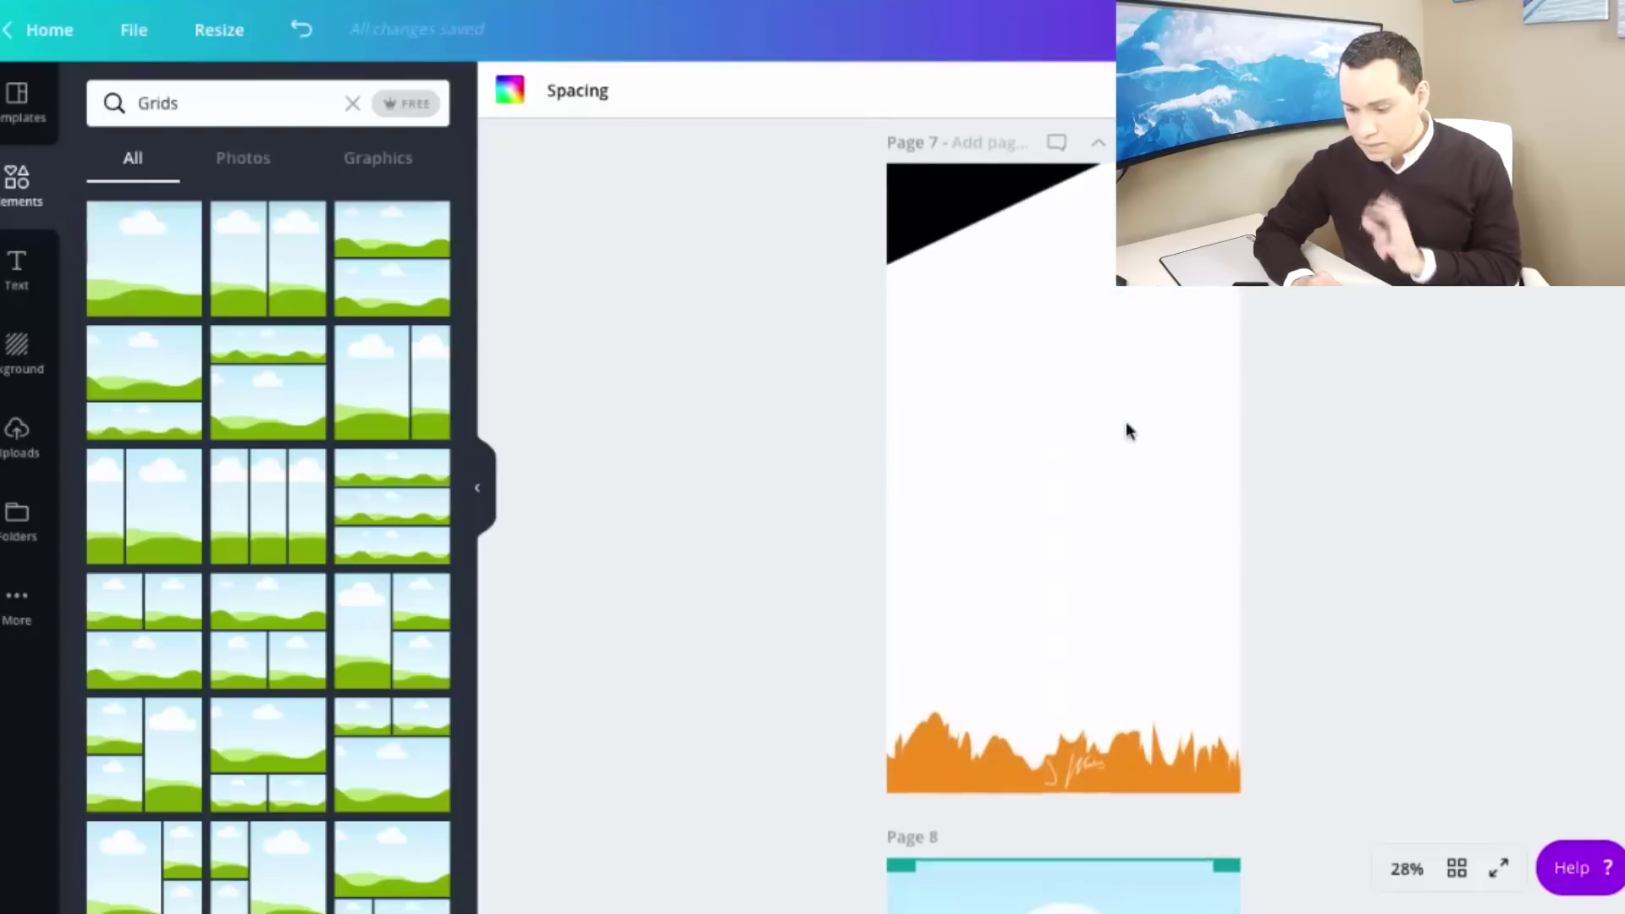
left_click(157, 279)
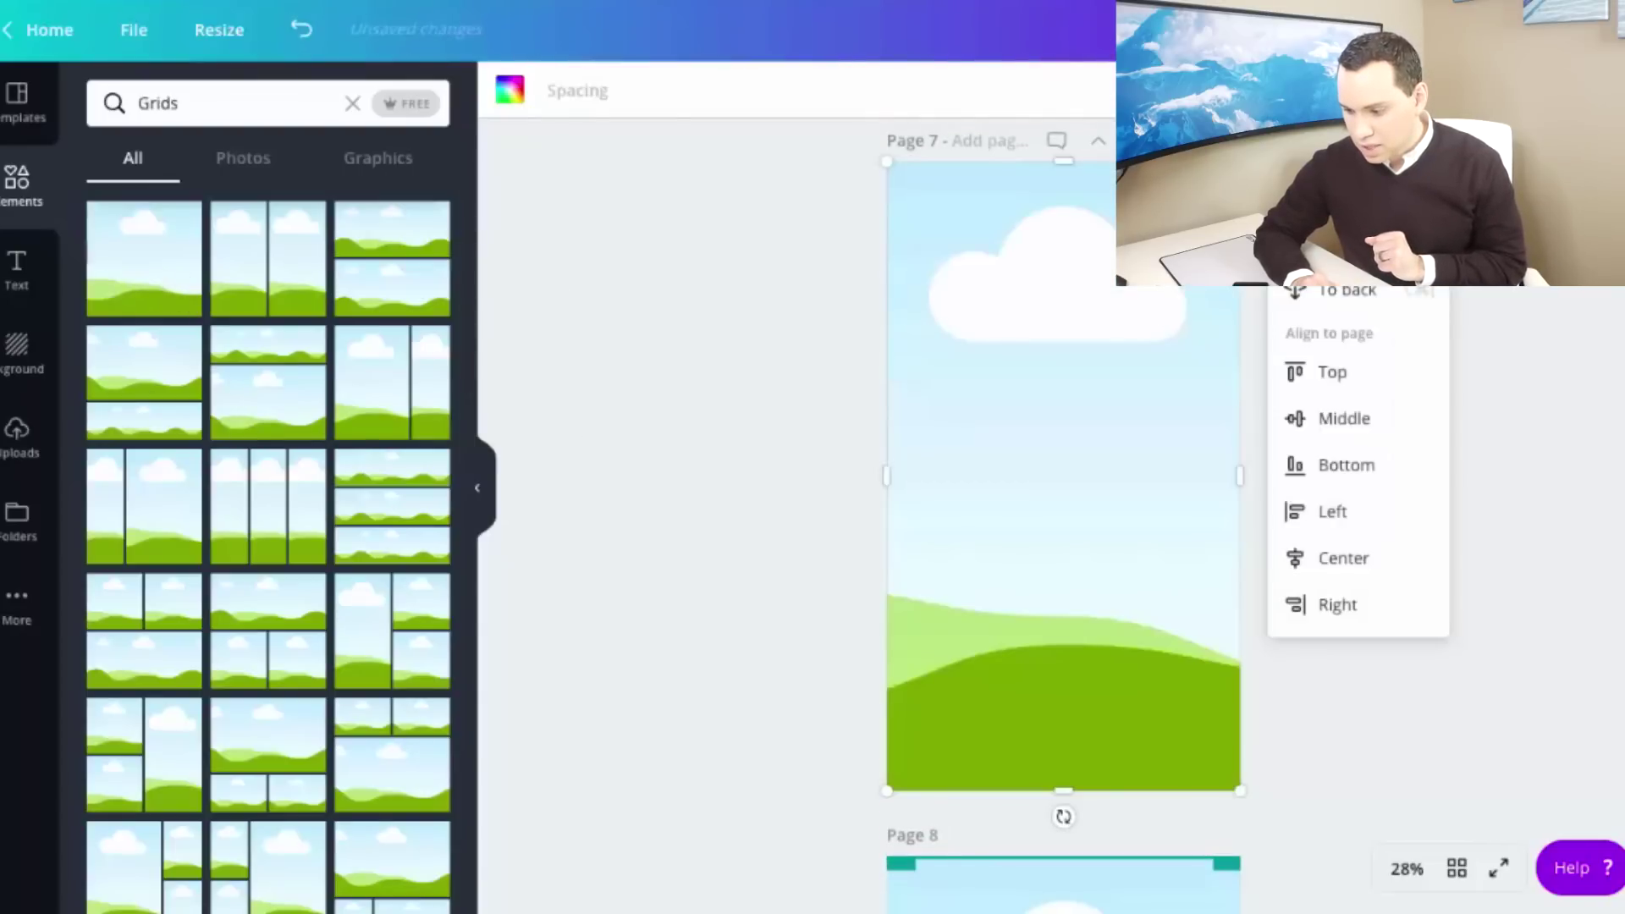
left_click(759, 379)
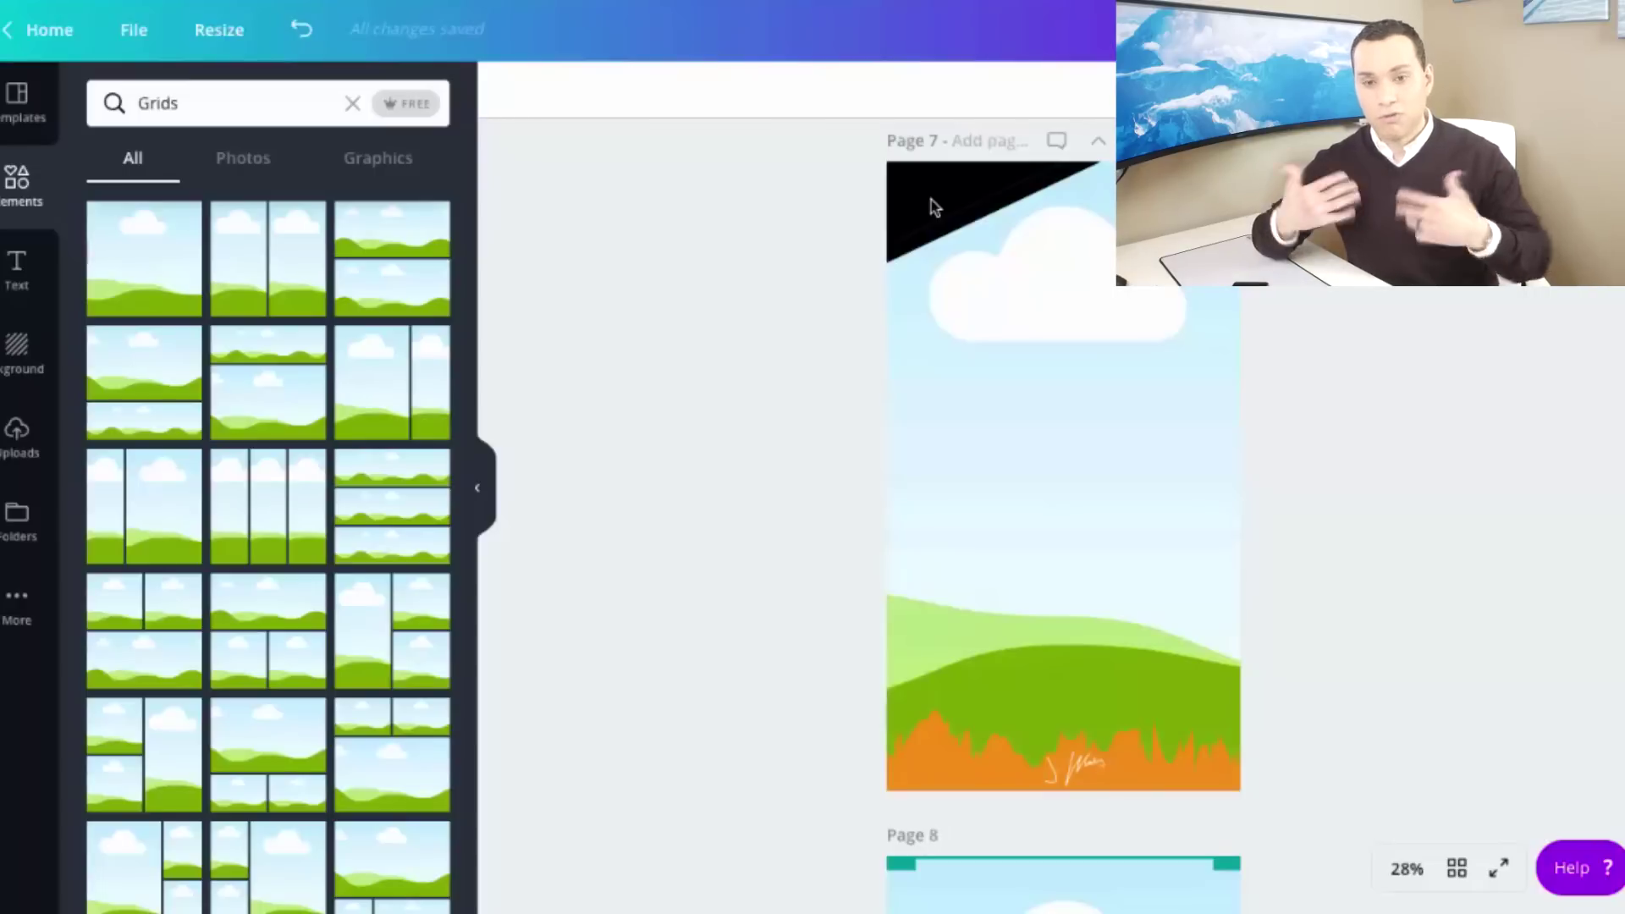
Inspect the orange jagged shape, the signature and the black corner shape on page 7.
left_click(944, 769)
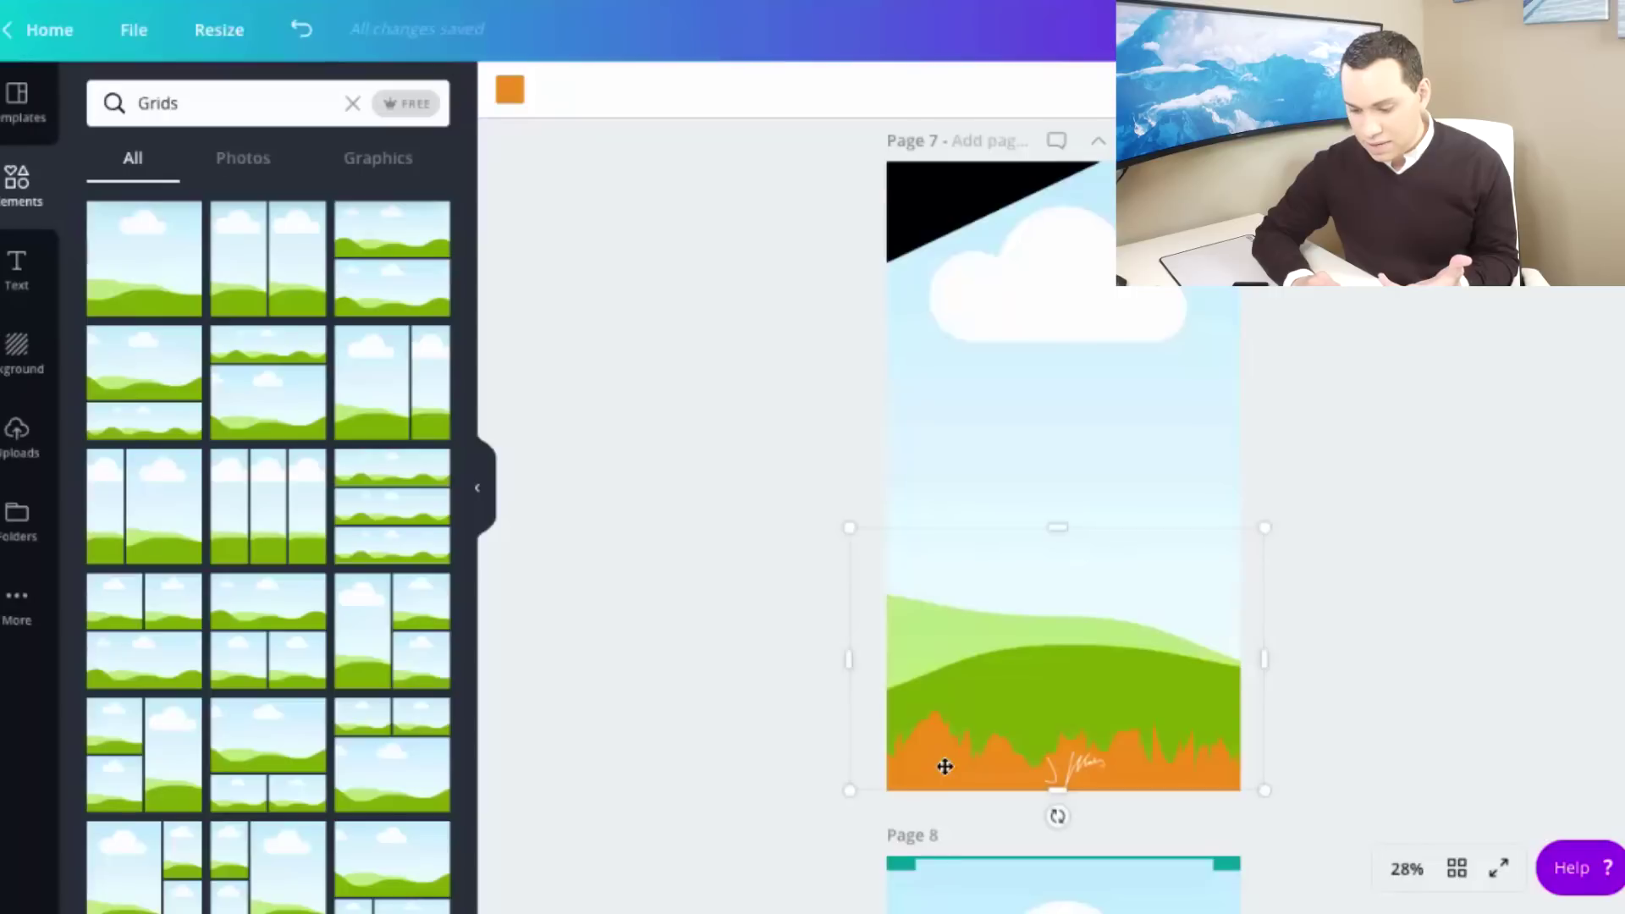
left_click(1084, 767)
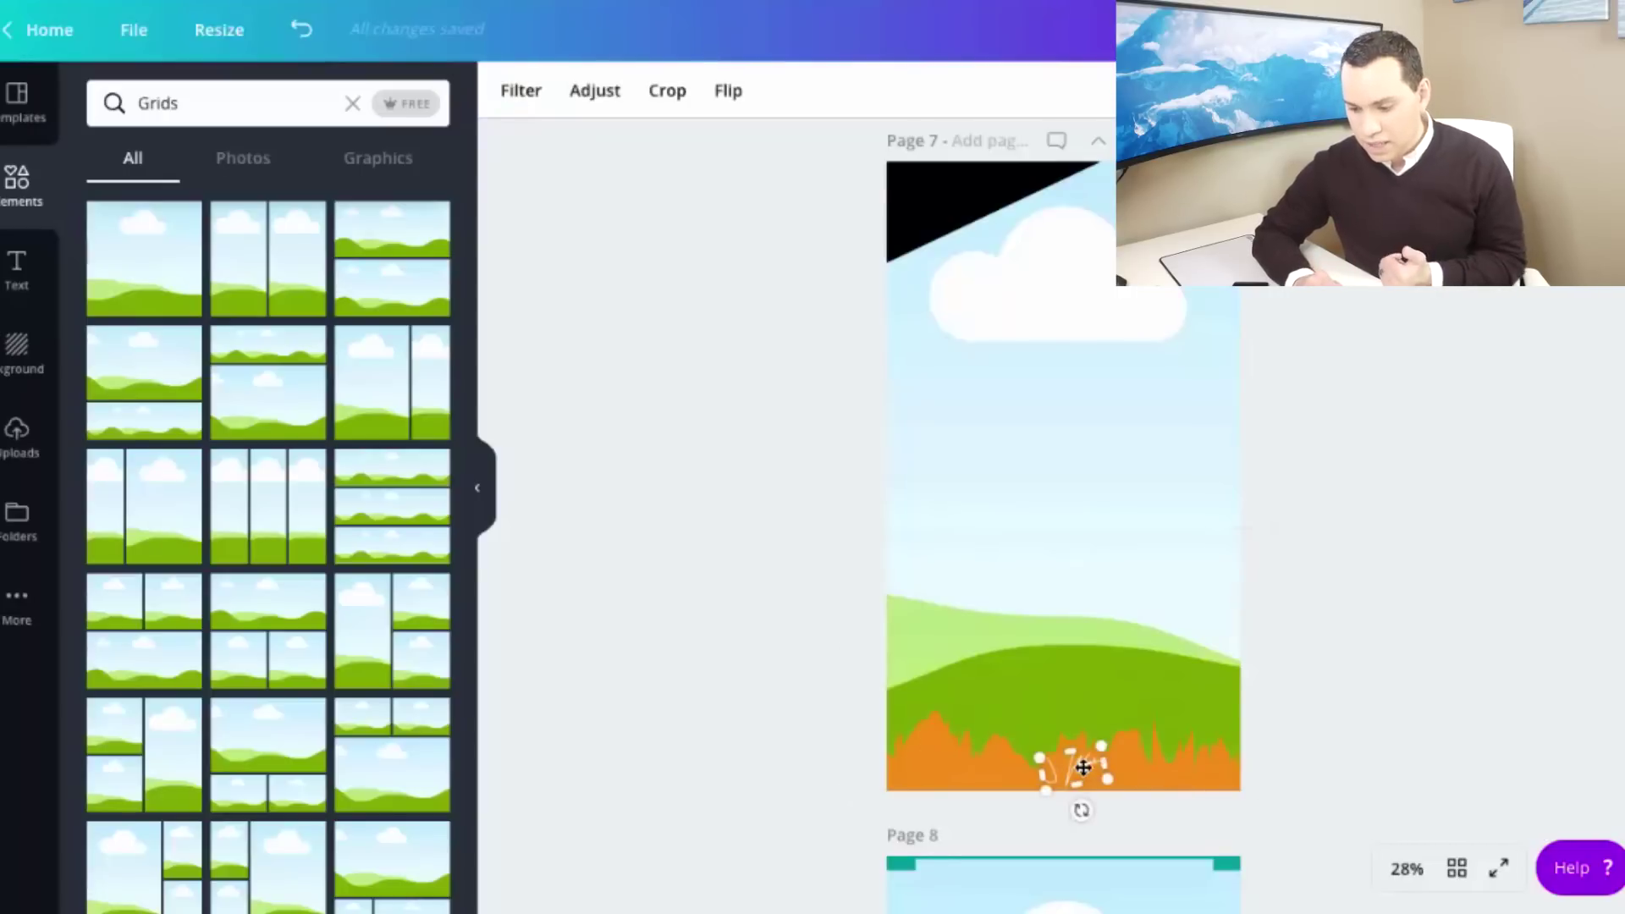
left_click(919, 205)
left_click(787, 537)
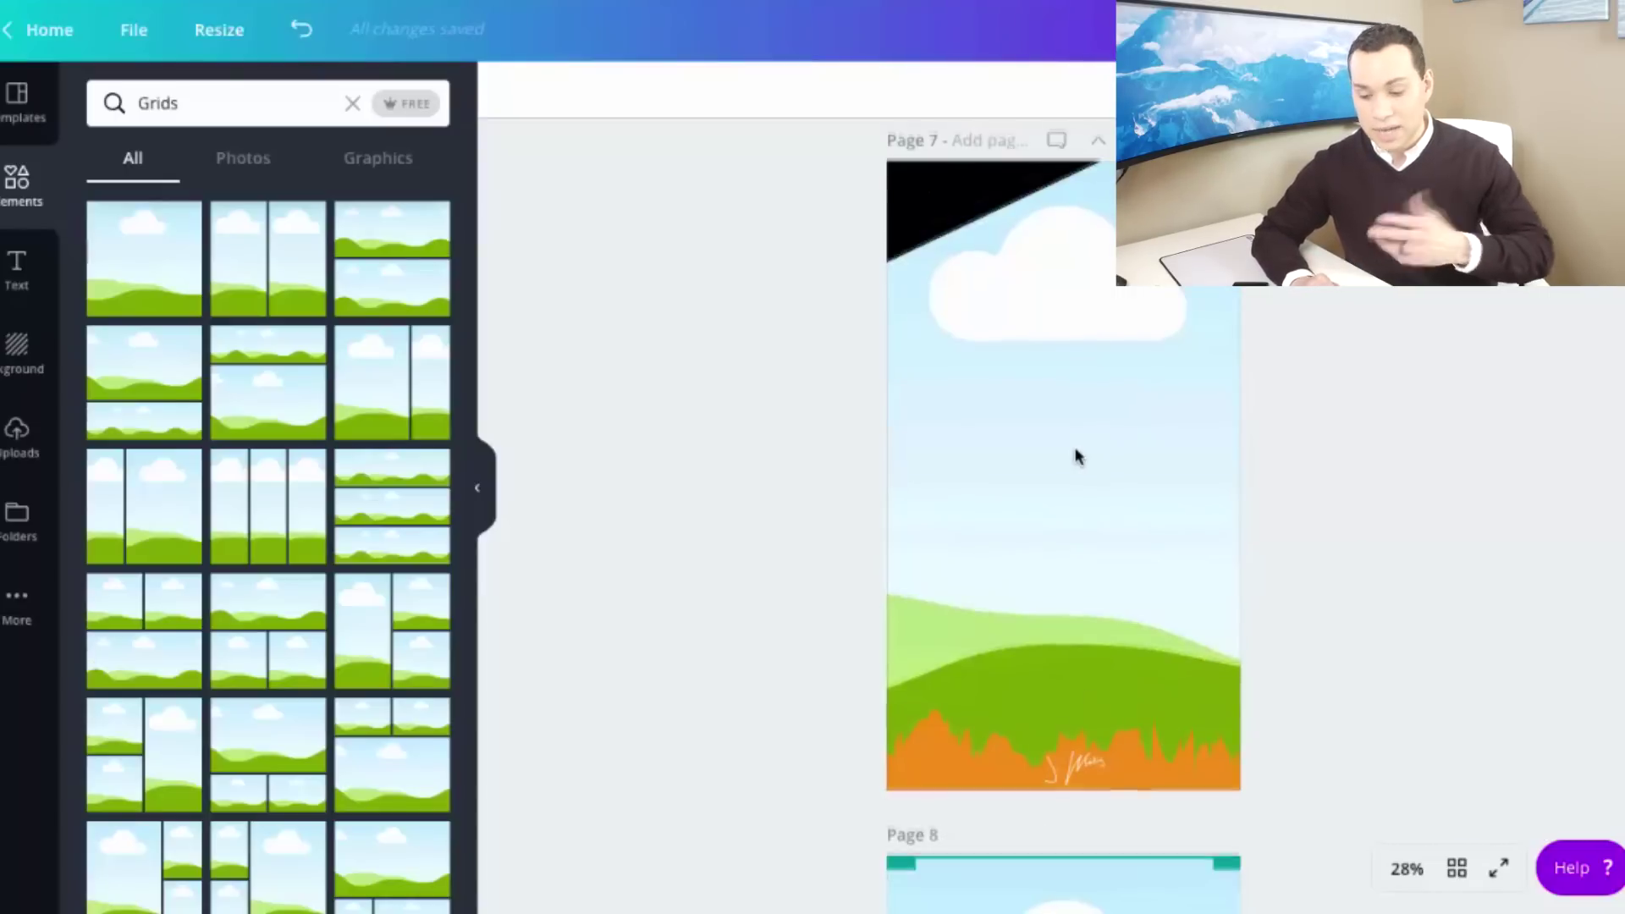
Review the branded templates on pages 8 to 11 and inspect the teal and purple edge bars on page 11.
scroll(1077, 457, "down", 5)
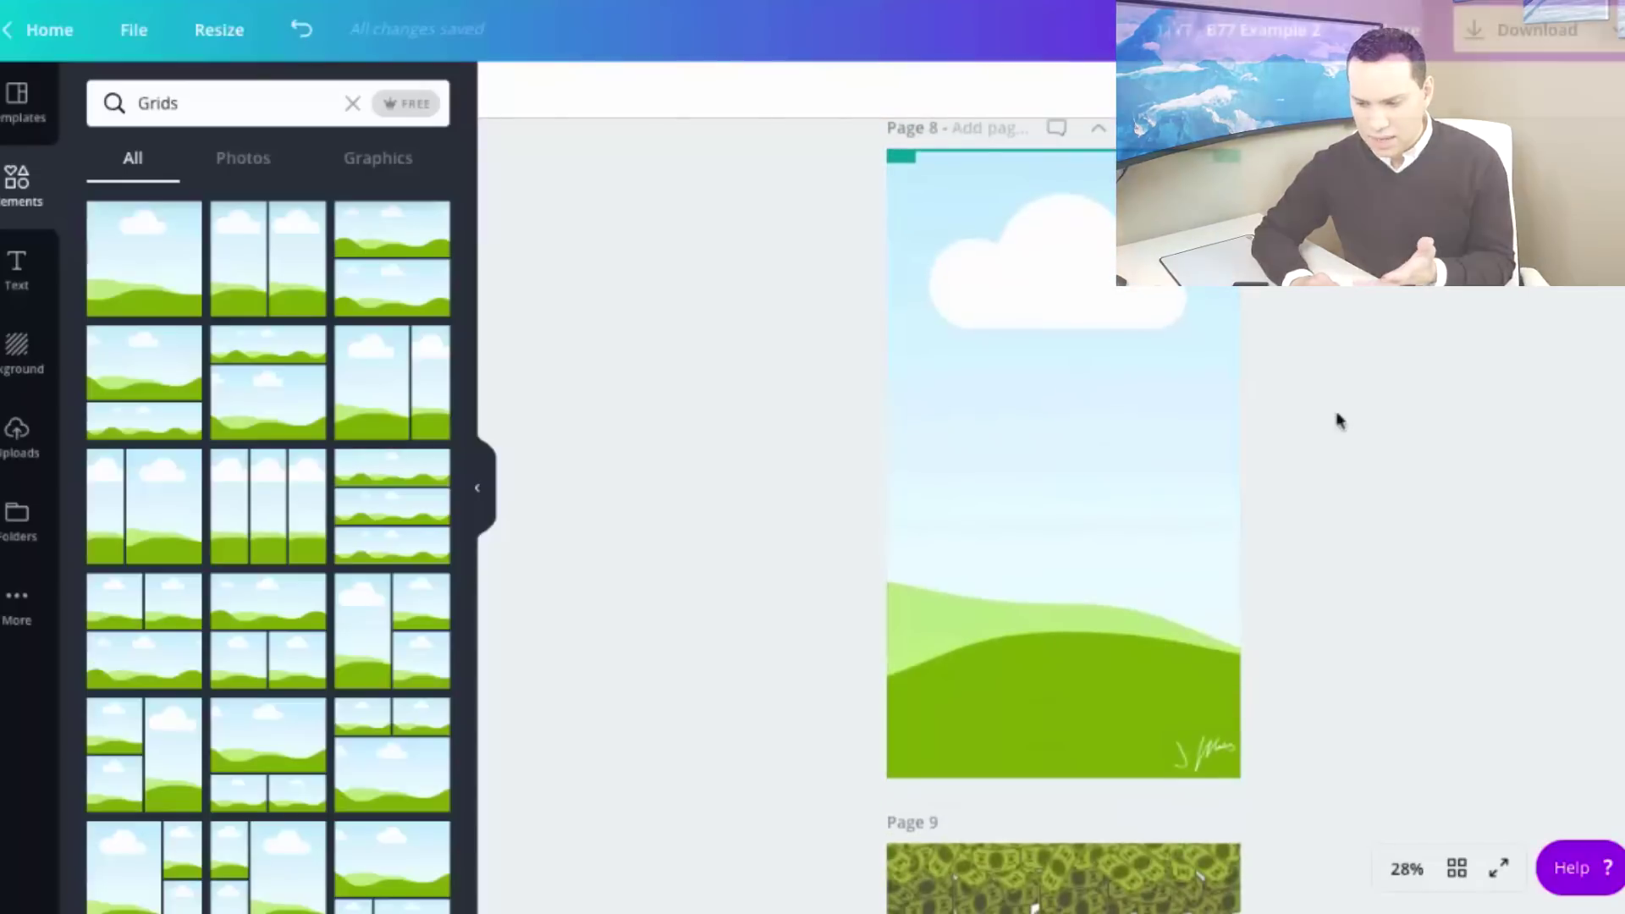
scroll(1114, 459, "down", 10)
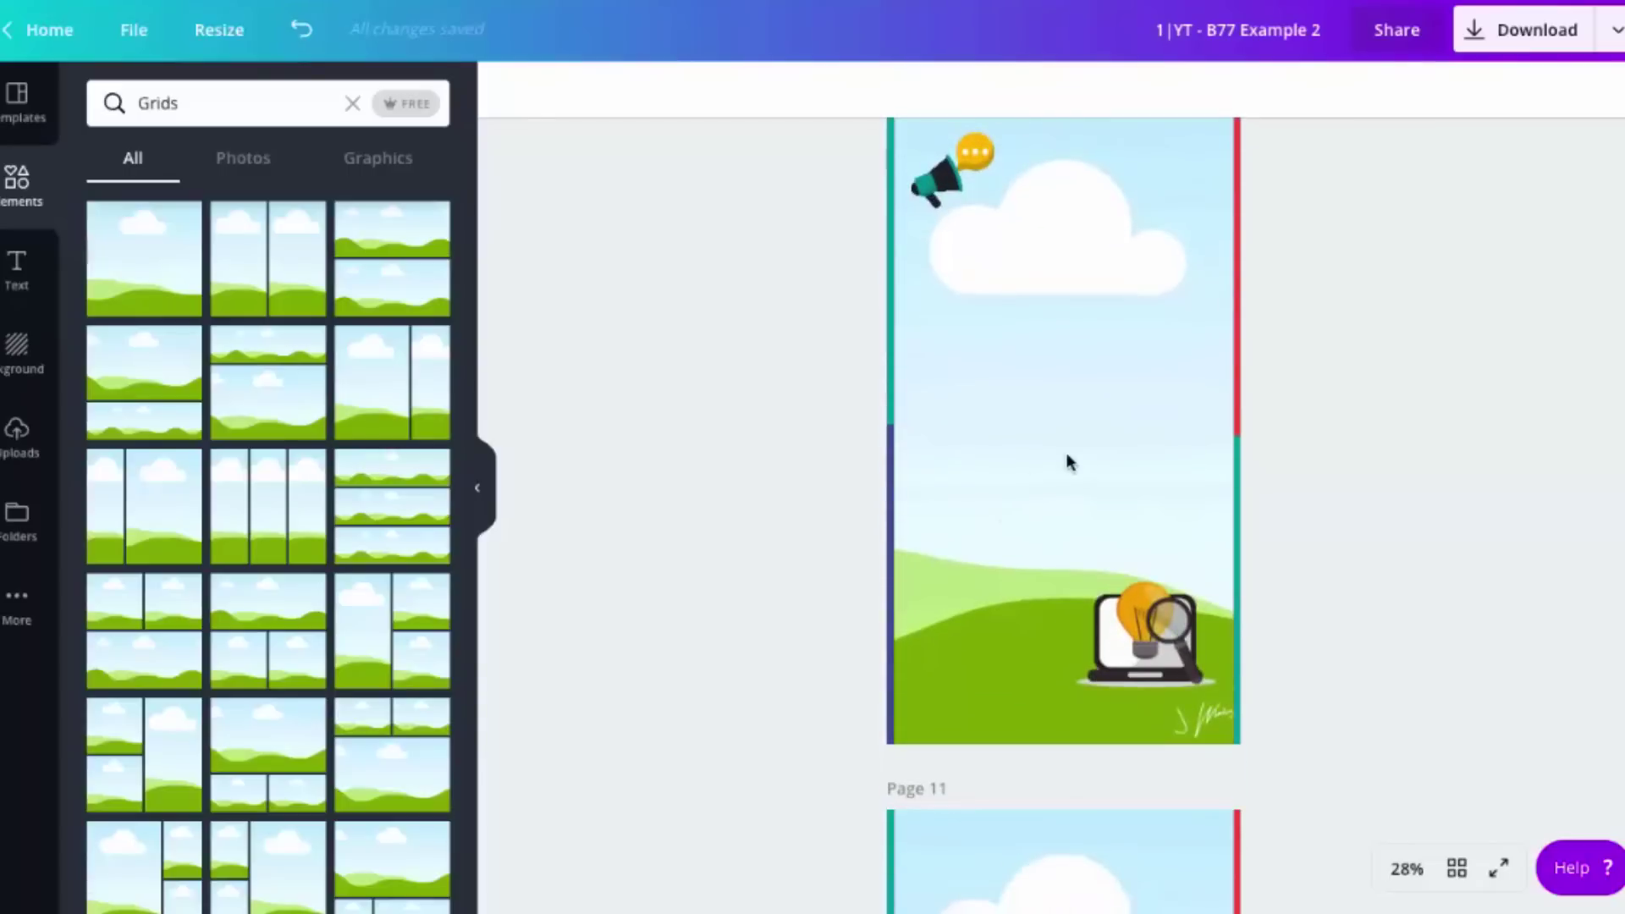
scroll(1069, 461, "down", 5)
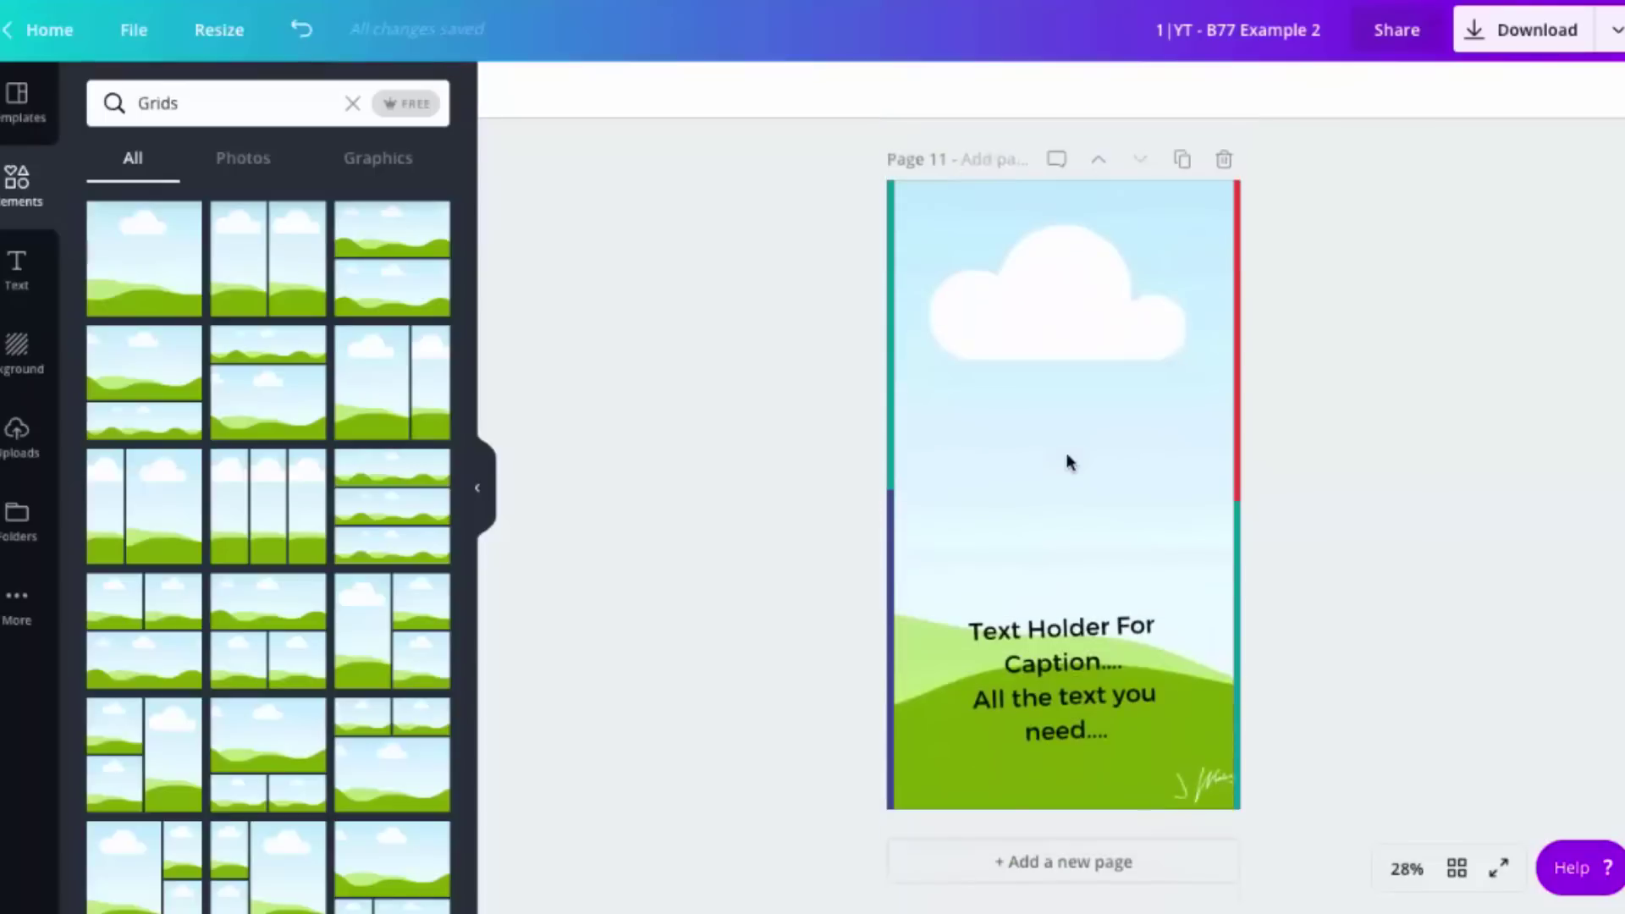
left_click(892, 362)
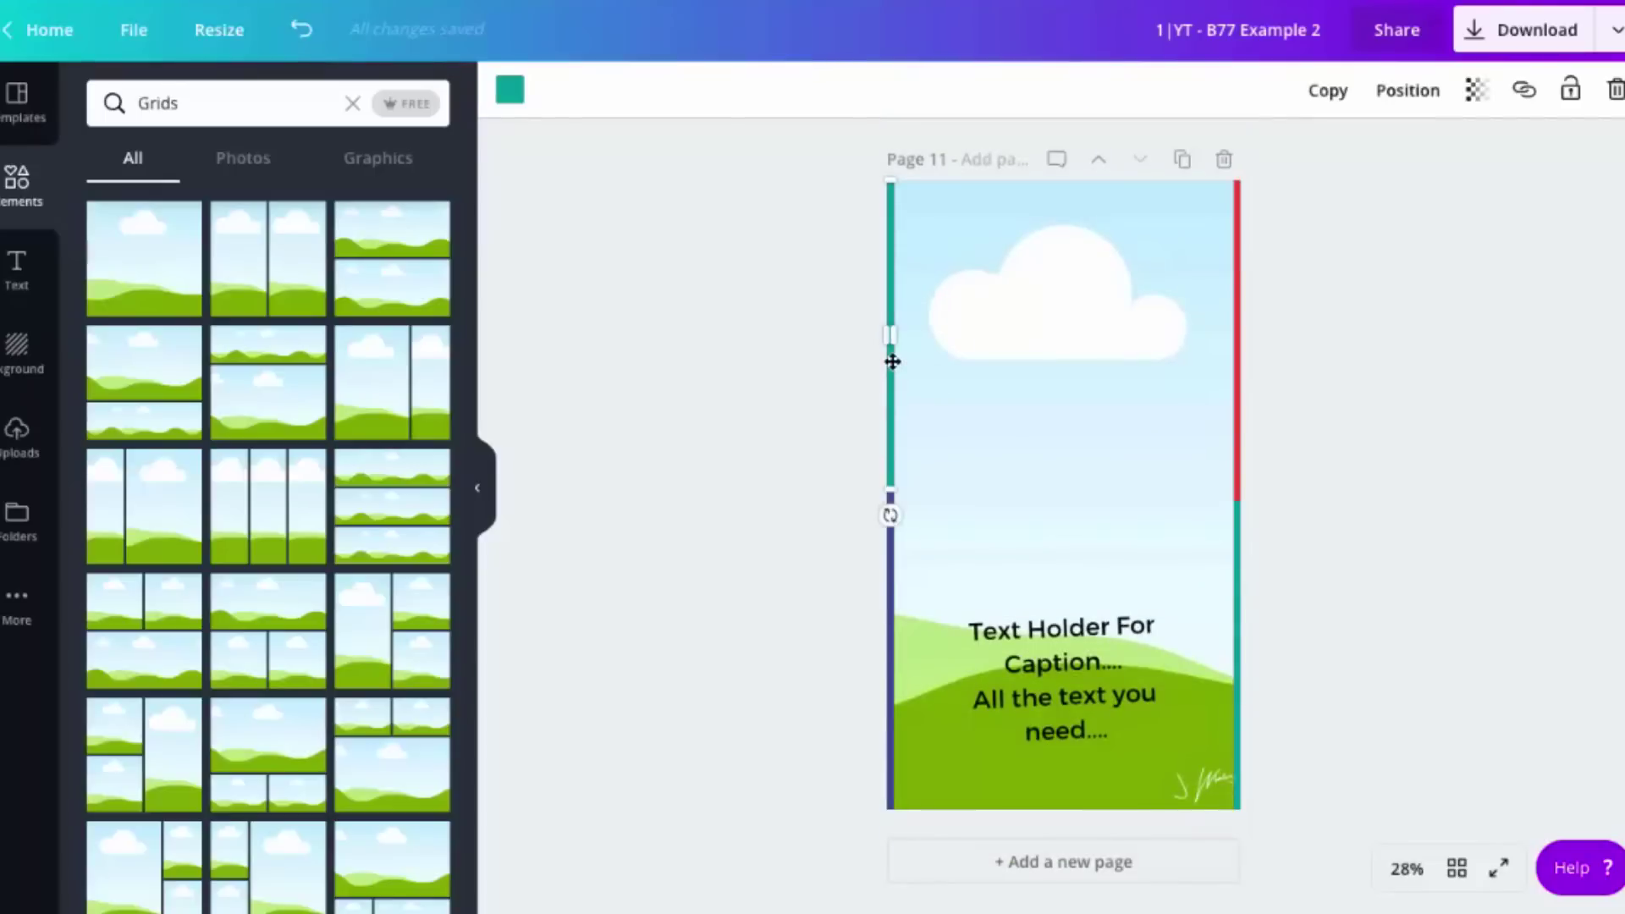
left_click(892, 568)
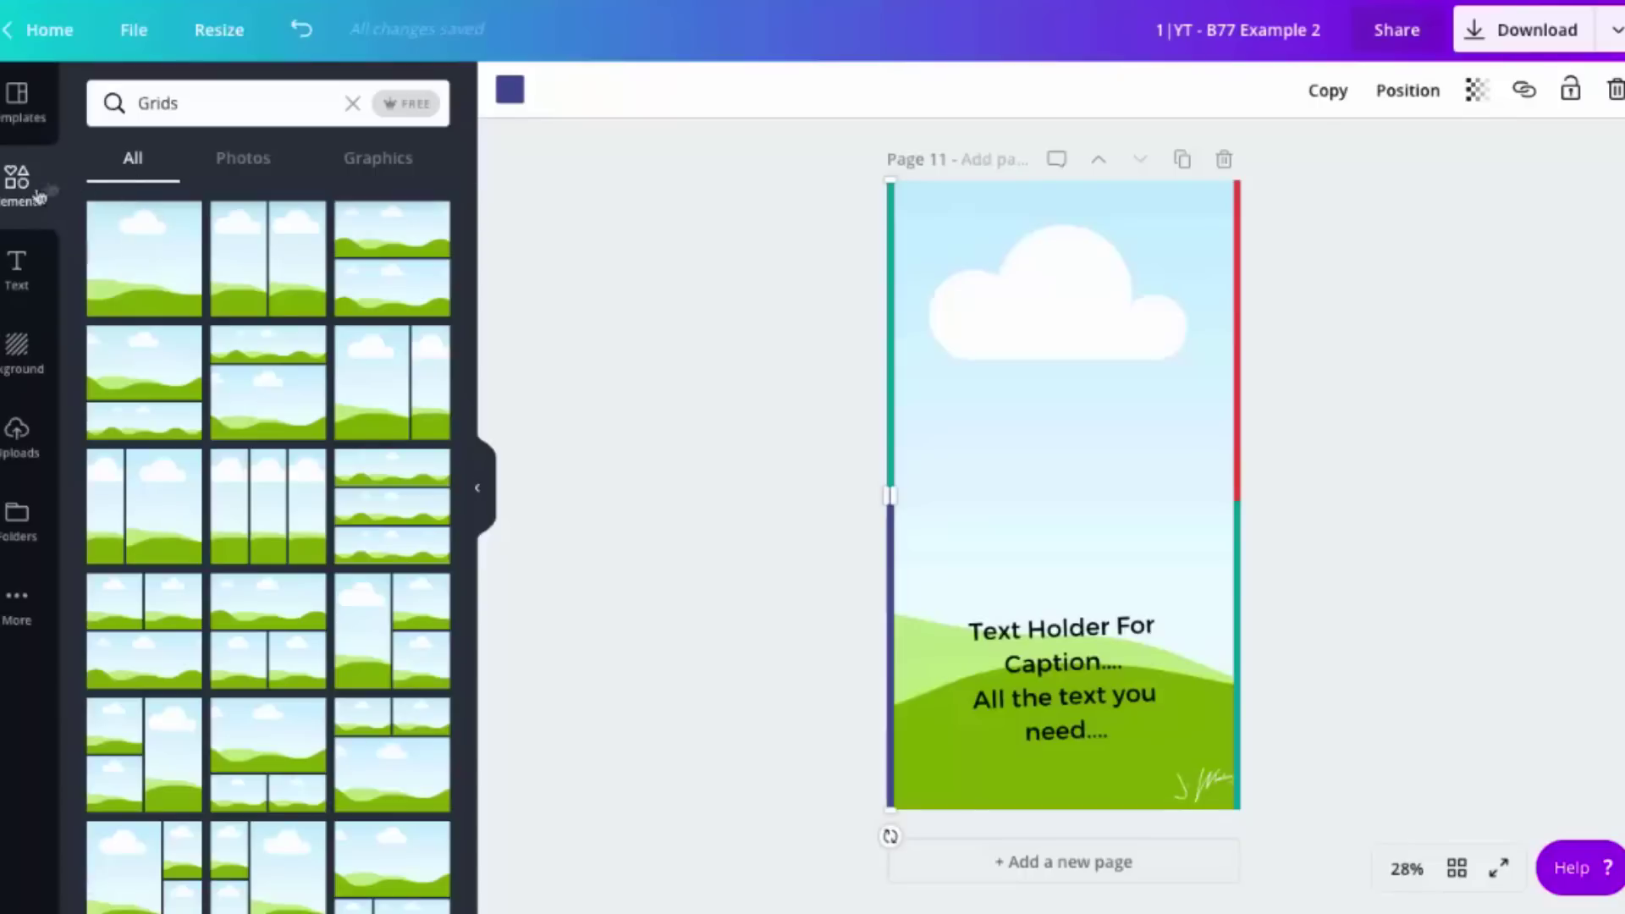
Open the full shapes collection and try the square outline and the bordered square on page 11, removing each one.
left_click(352, 109)
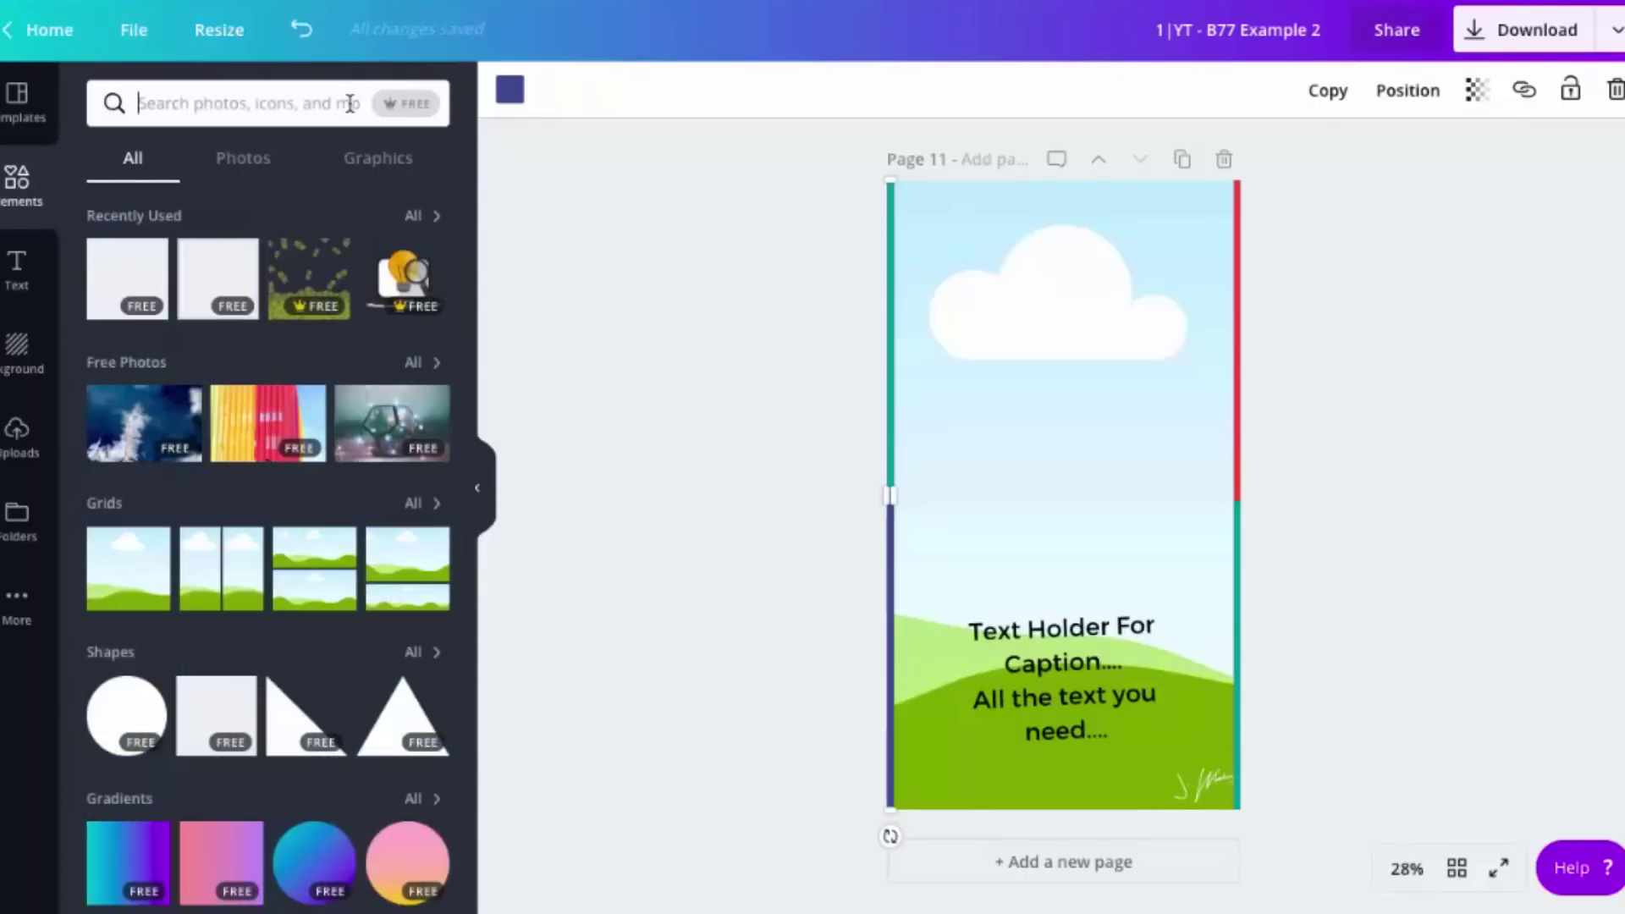
left_click(112, 508)
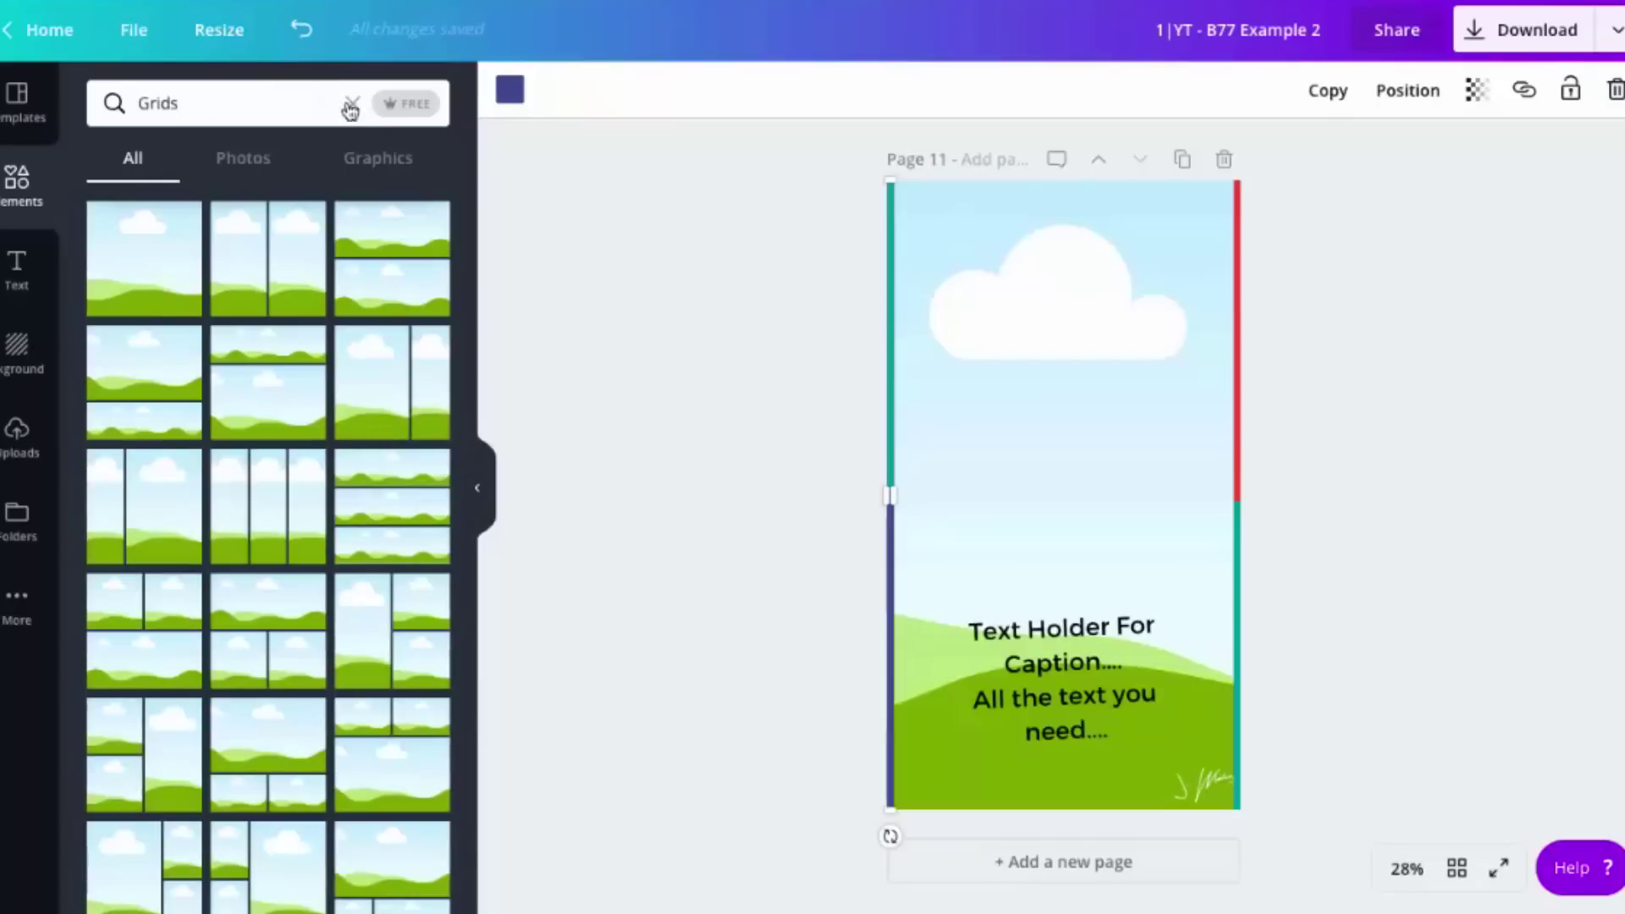
left_click(352, 105)
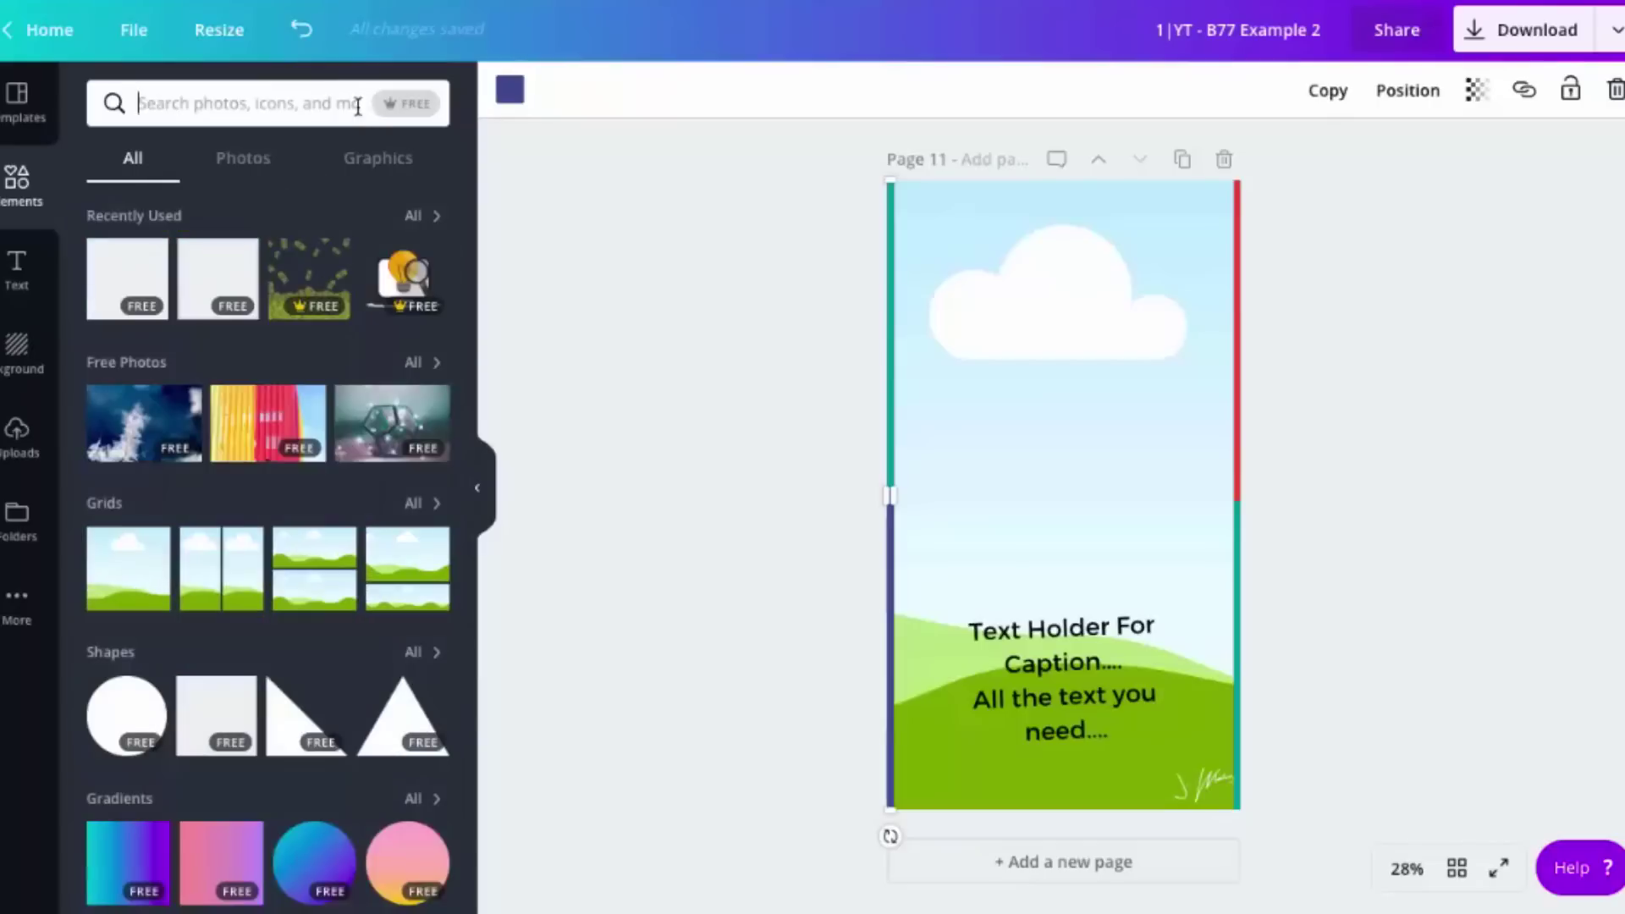
left_click(113, 653)
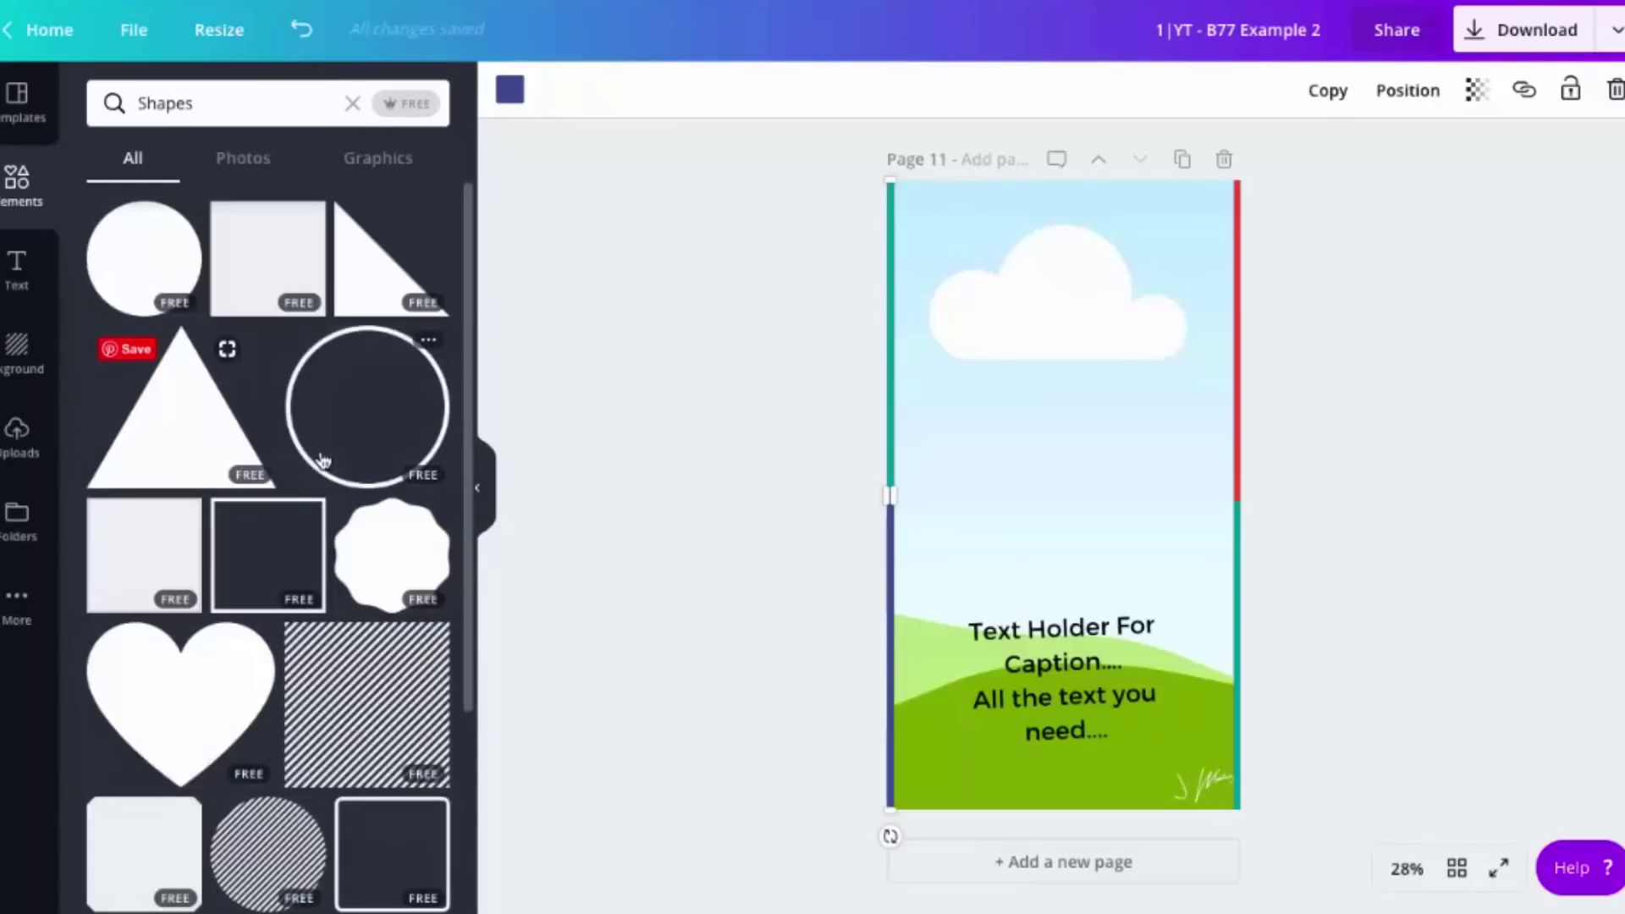
scroll(398, 586, "down", 2)
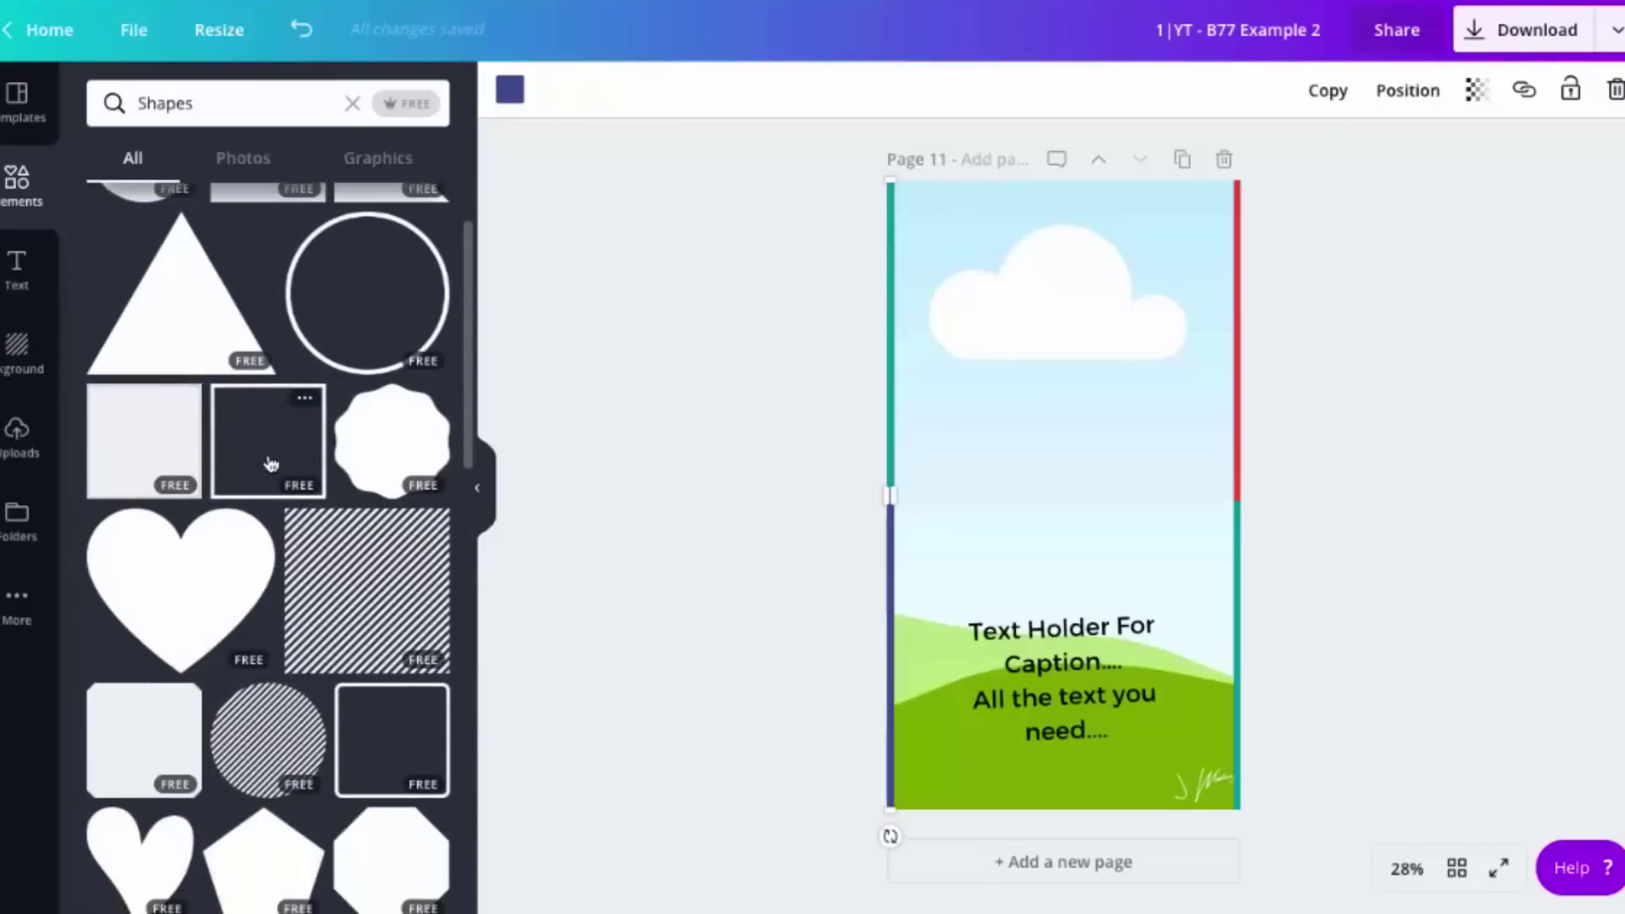
left_click(270, 463)
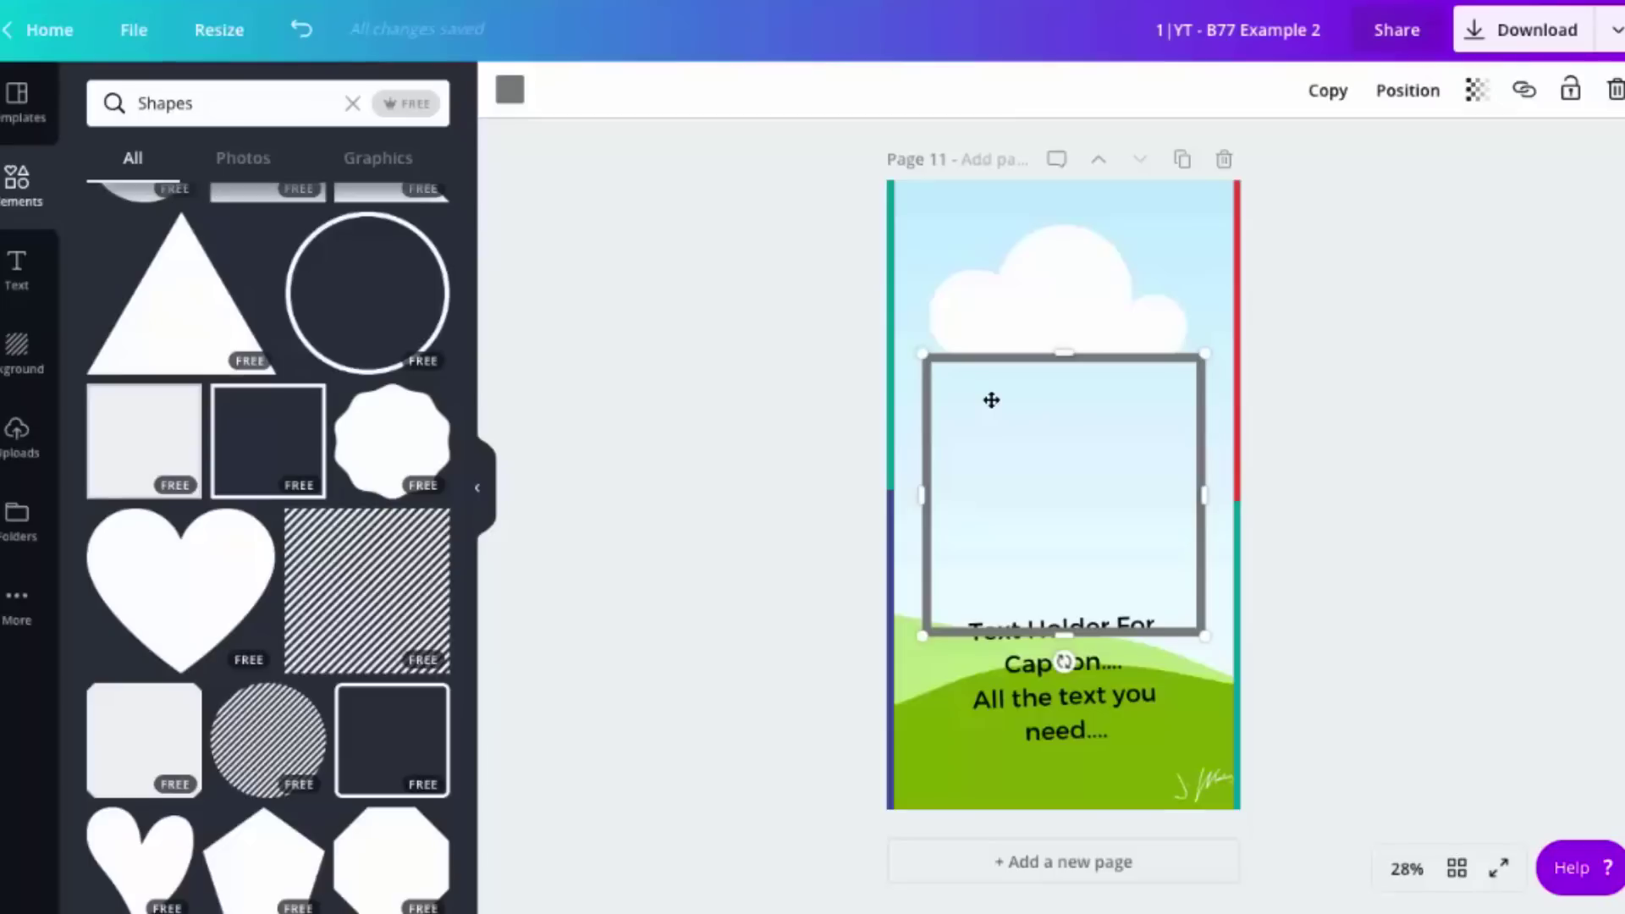
key("Delete")
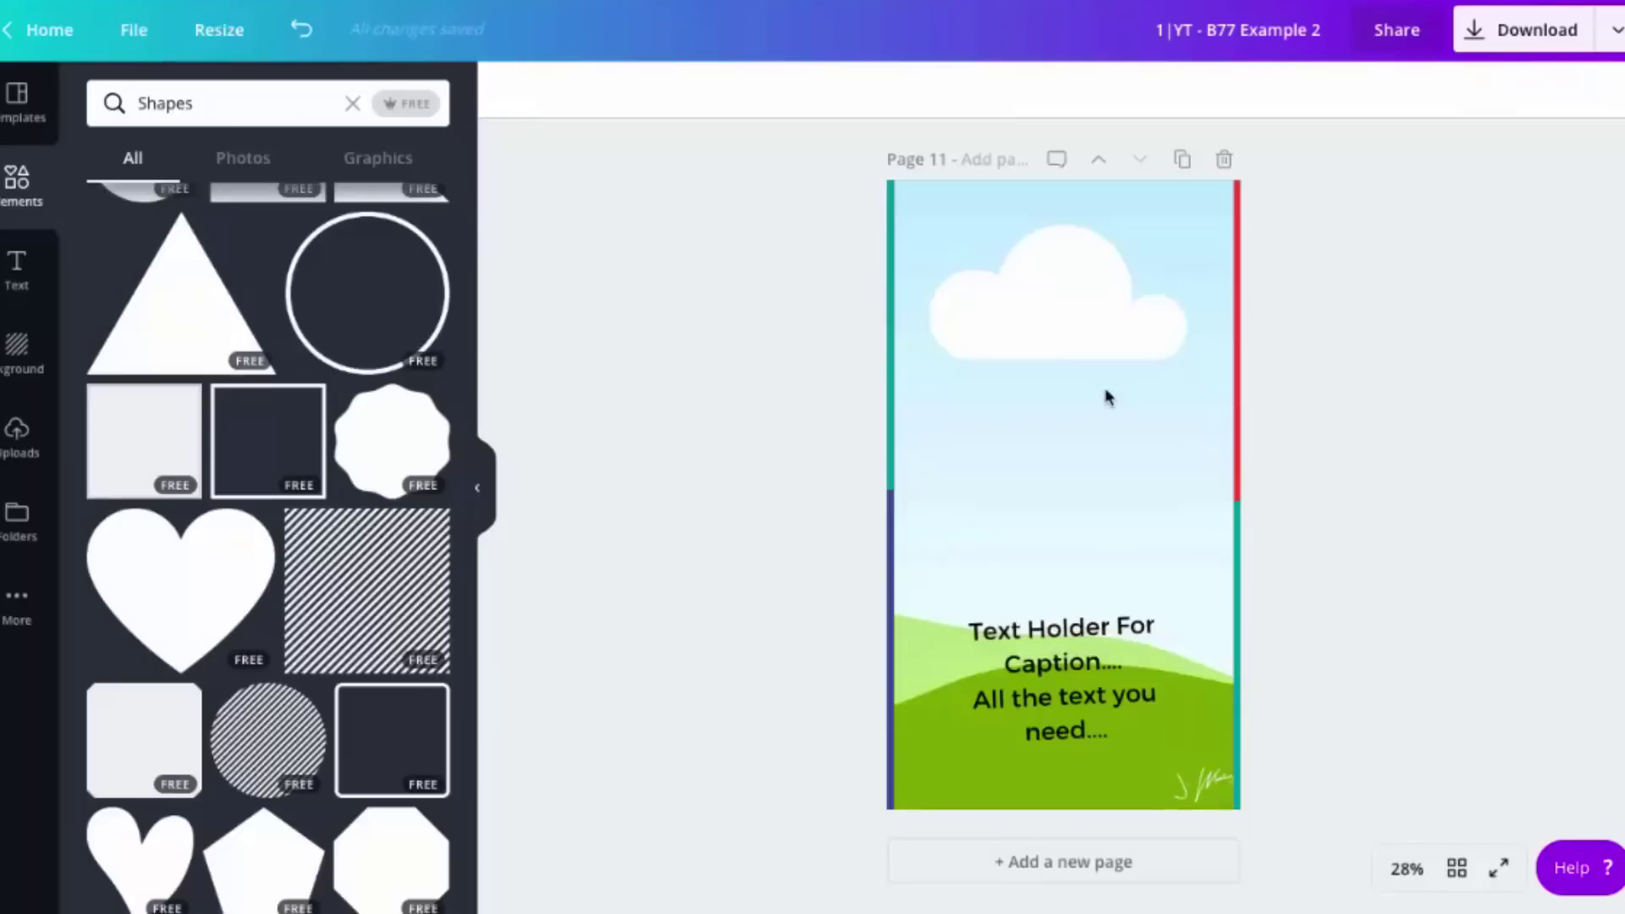
left_click(146, 432)
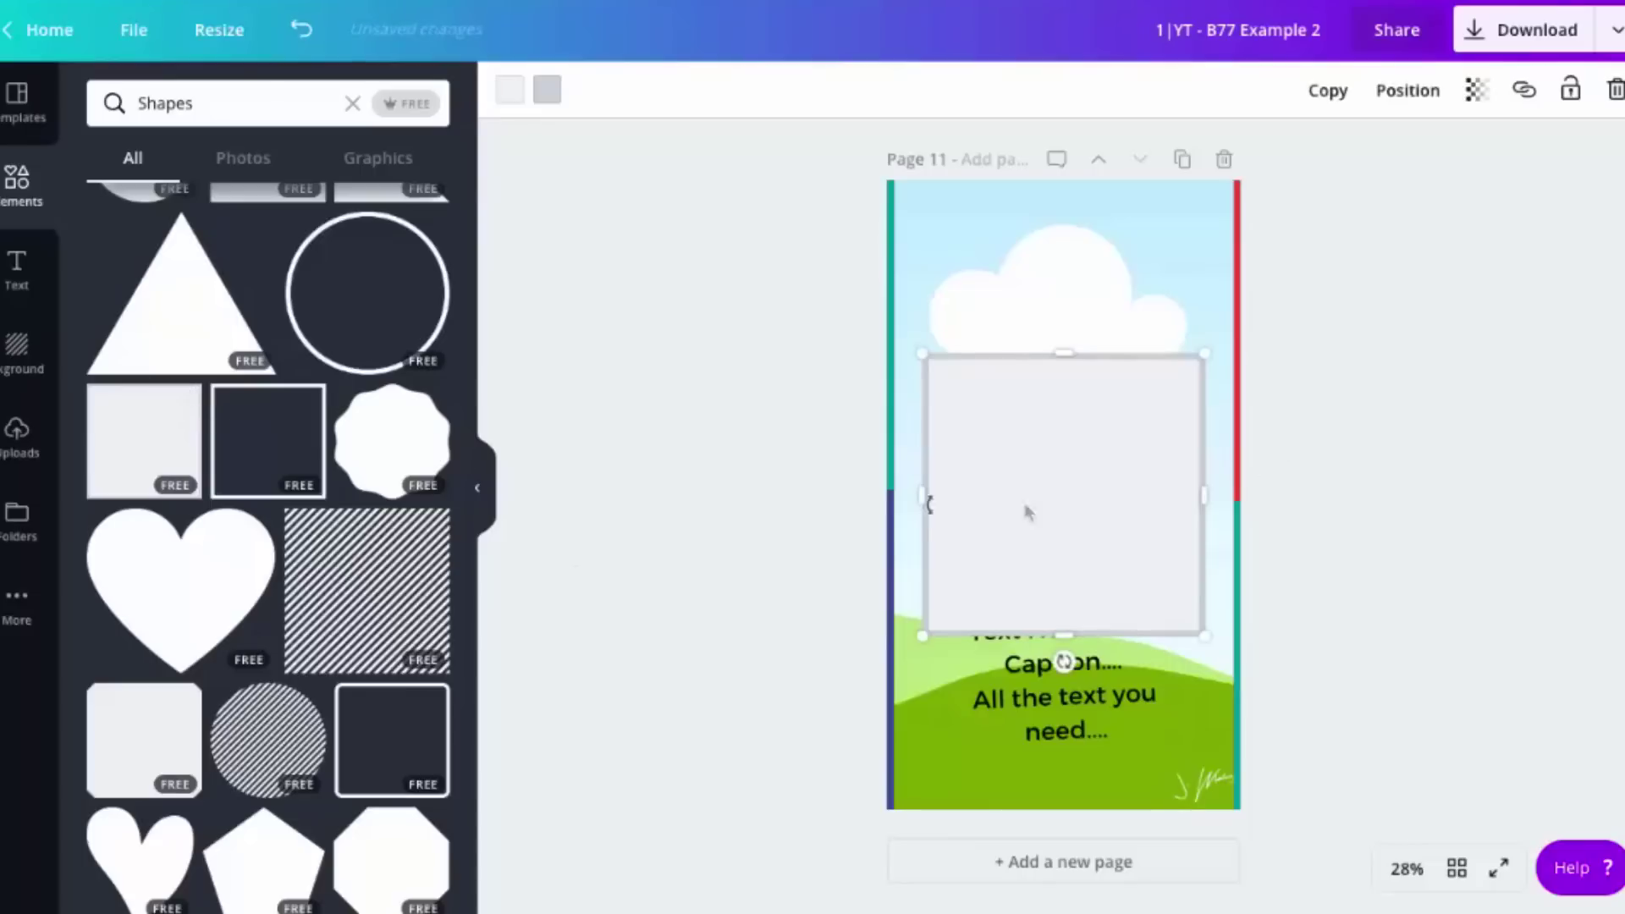
key("Delete")
Try the plain square as a thin vertical bar along page 11's left edge and delete it again.
scroll(280, 339, "up", 2)
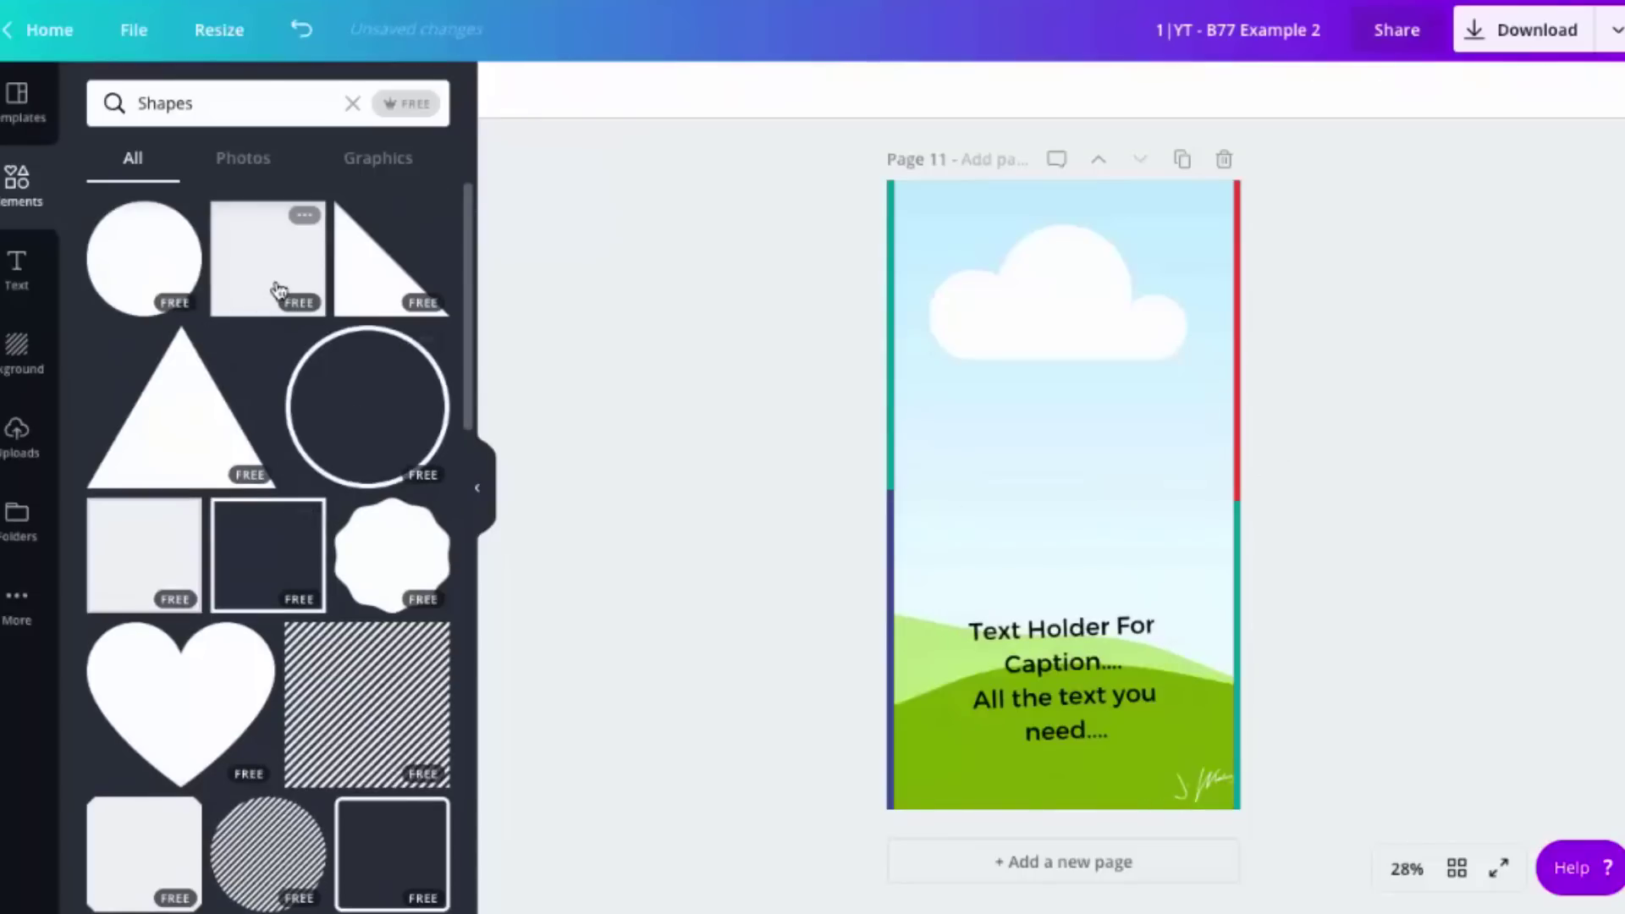
left_click(279, 290)
left_click_drag(1188, 497, 891, 386)
left_click(1073, 337)
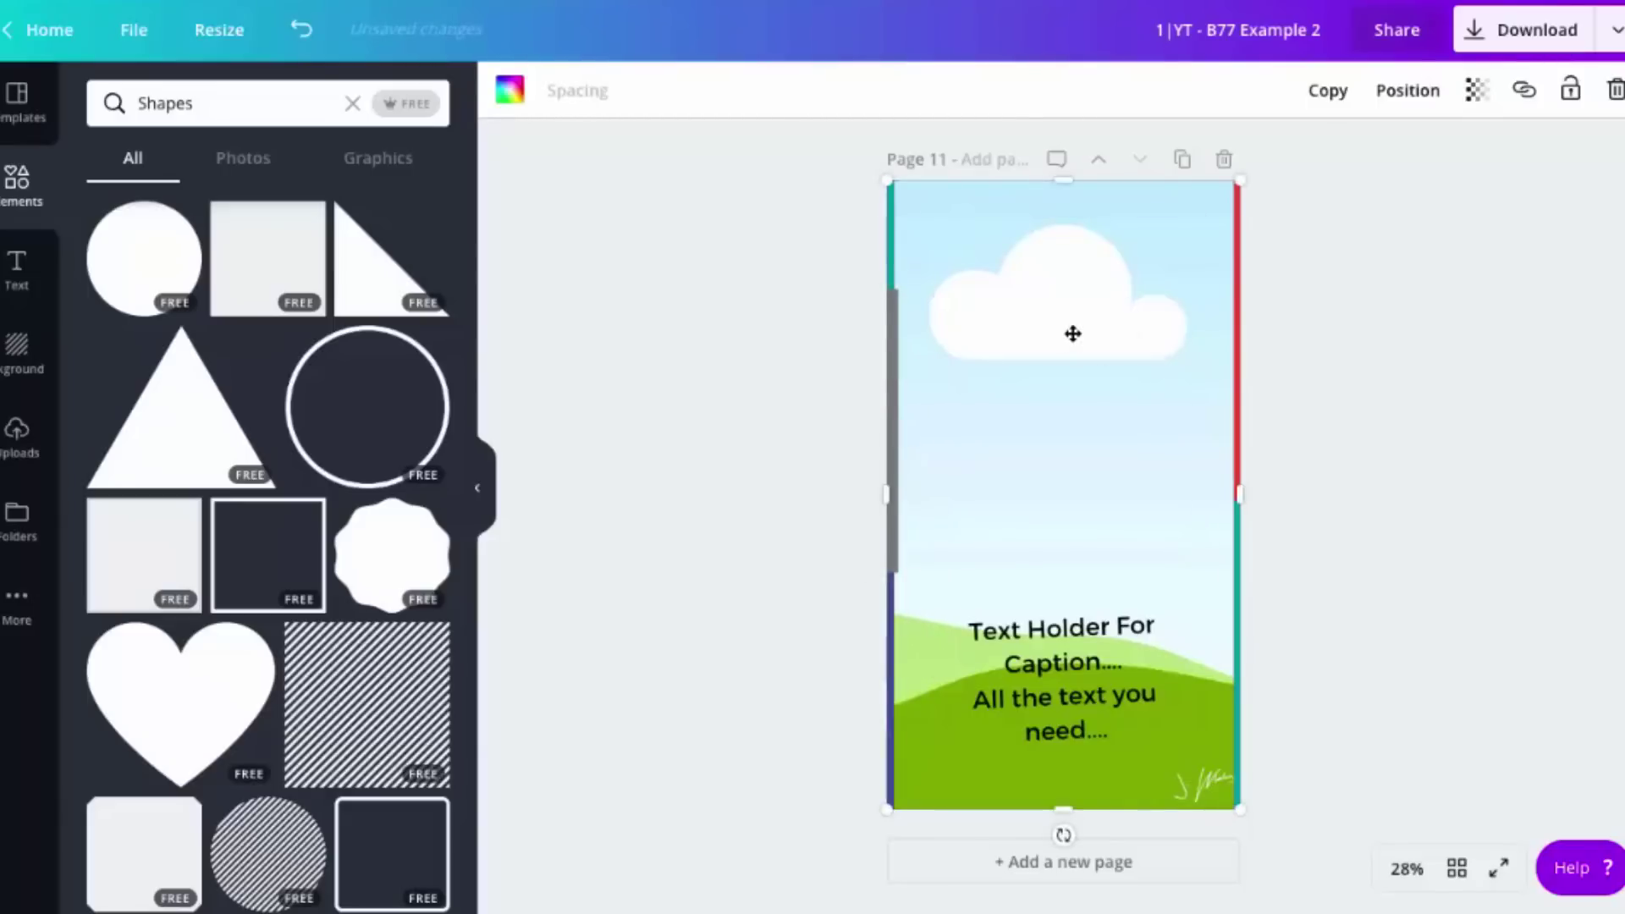
left_click(897, 356)
key("Delete")
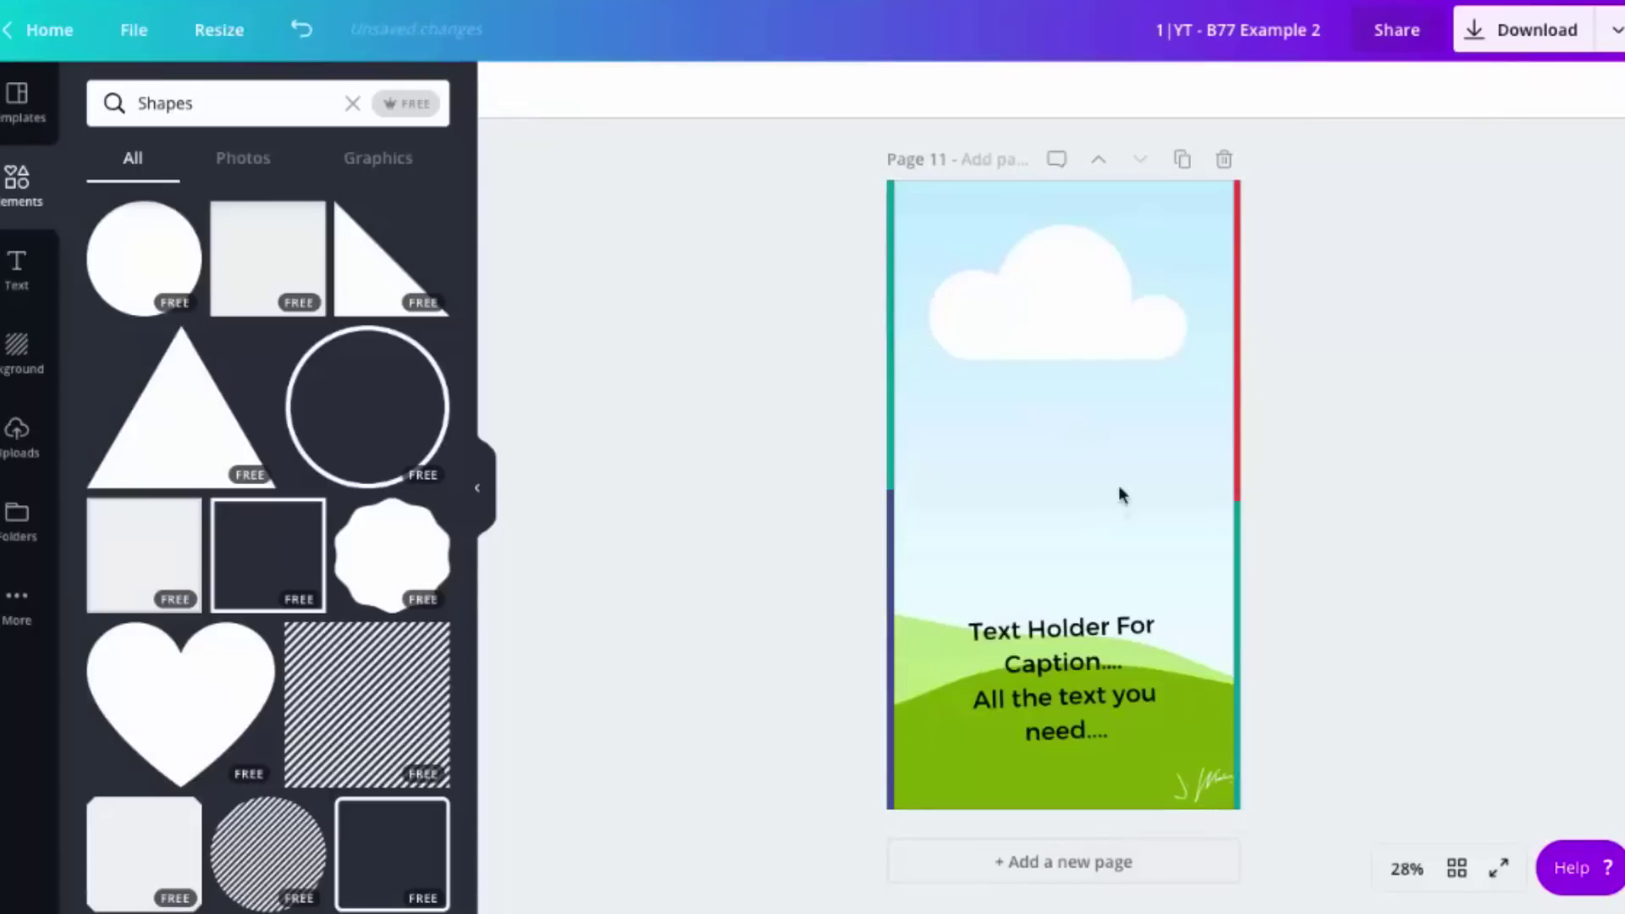
scroll(1119, 496, "up", 8)
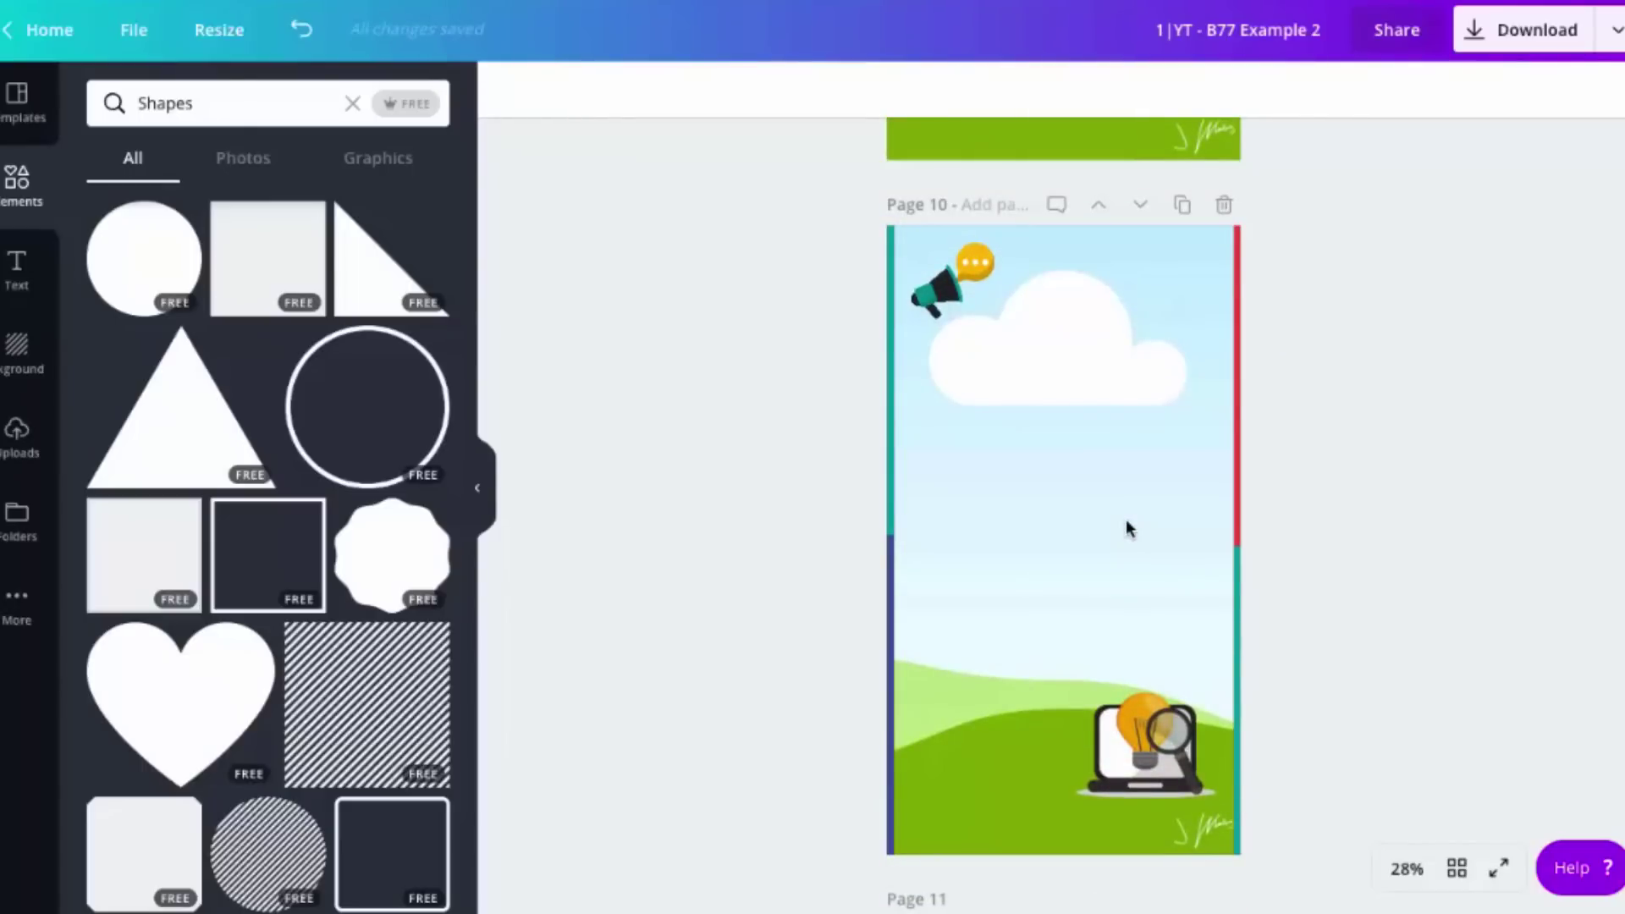
scroll(1127, 529, "up", 20)
scroll(1127, 529, "up", 20)
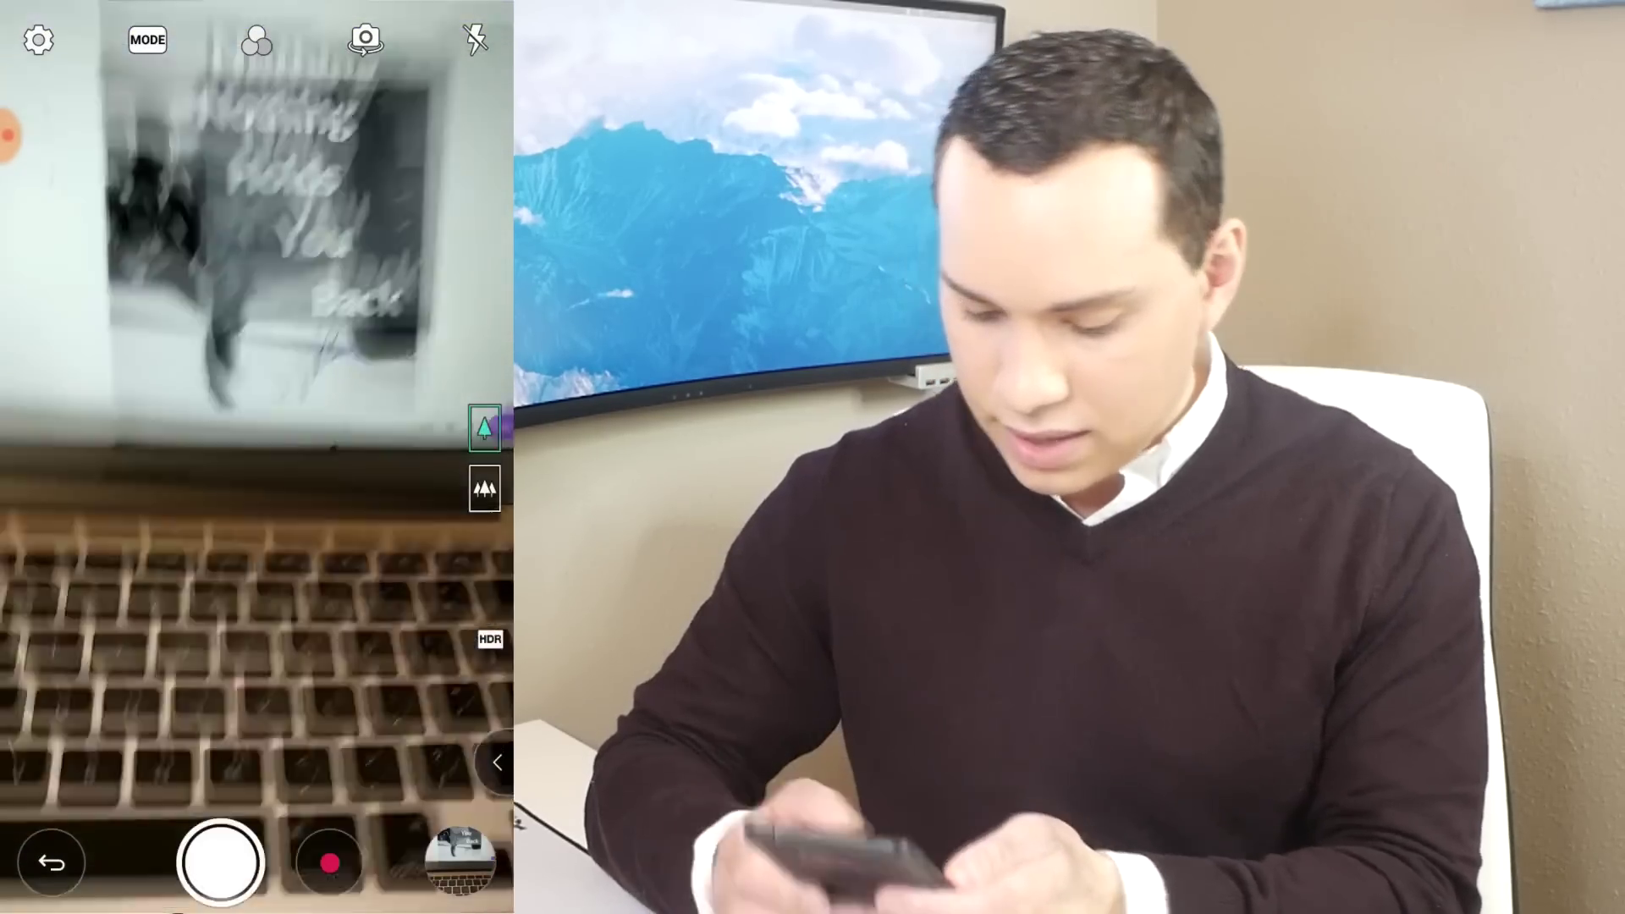
Leave the camera, switch to the Canva phone app and open the design 1|YT - B77 Example 2.
key("super")
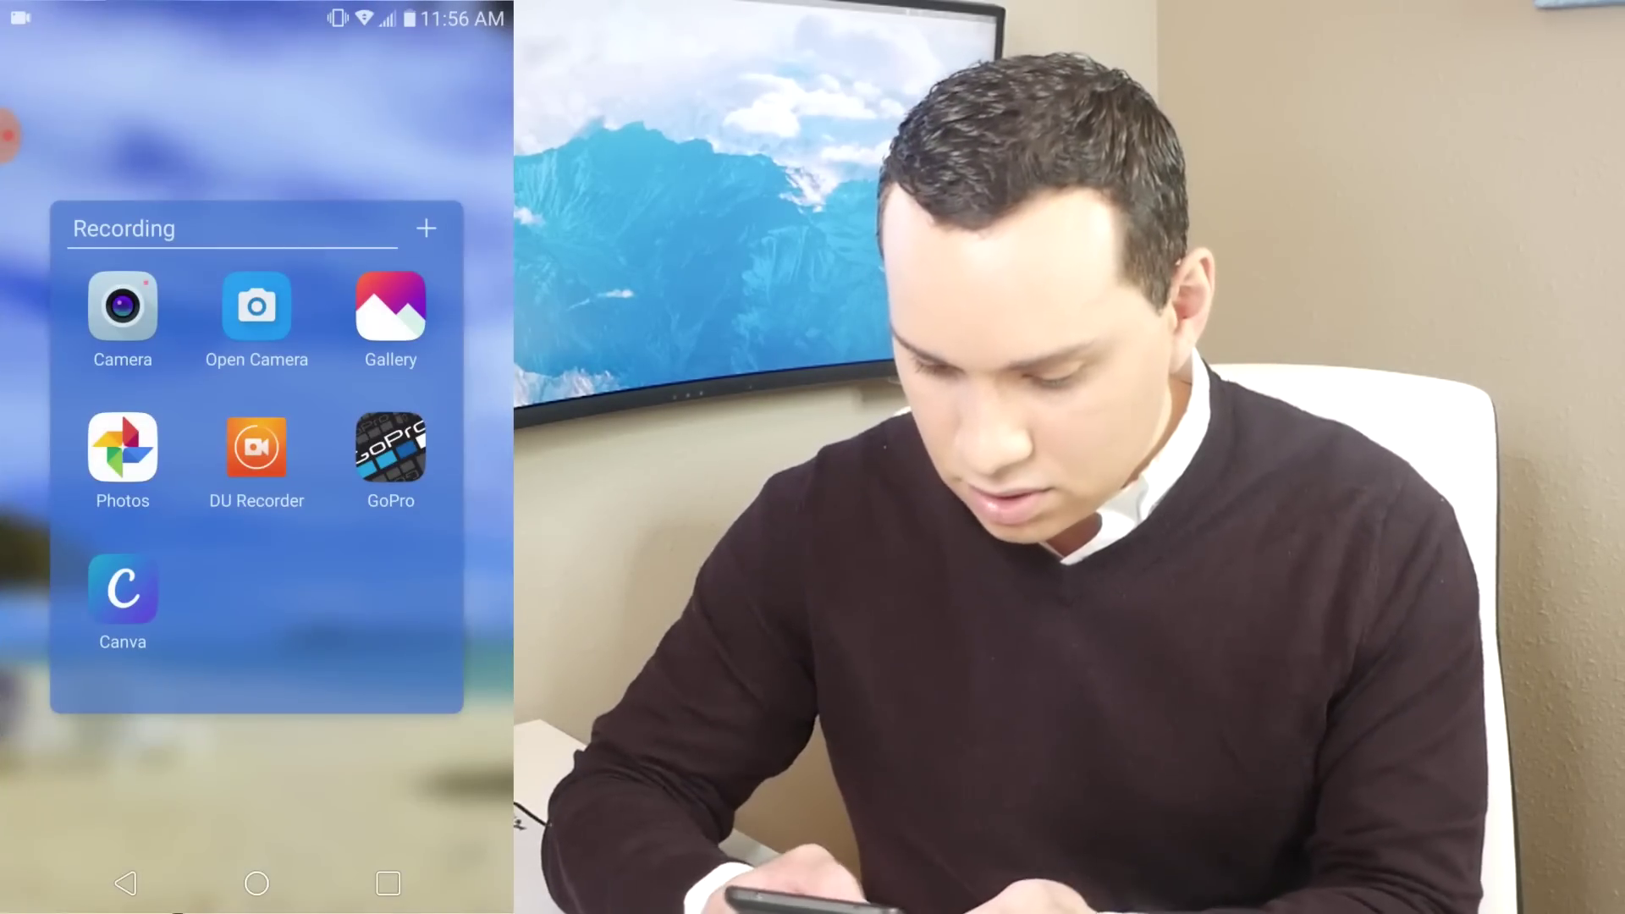
left_click(123, 588)
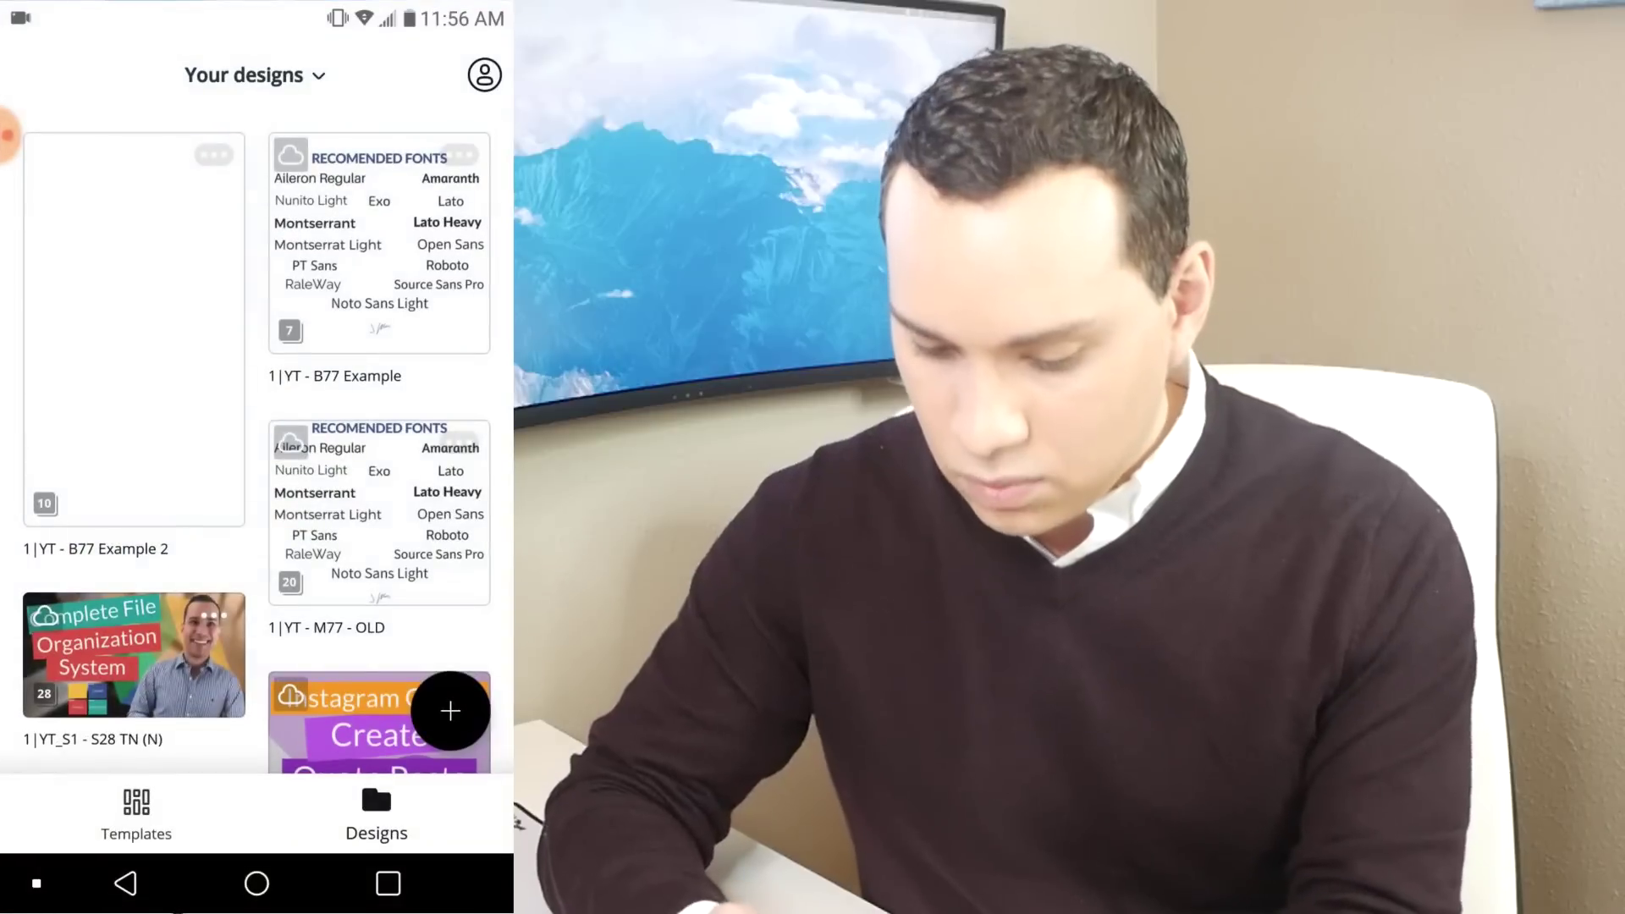
left_click(134, 254)
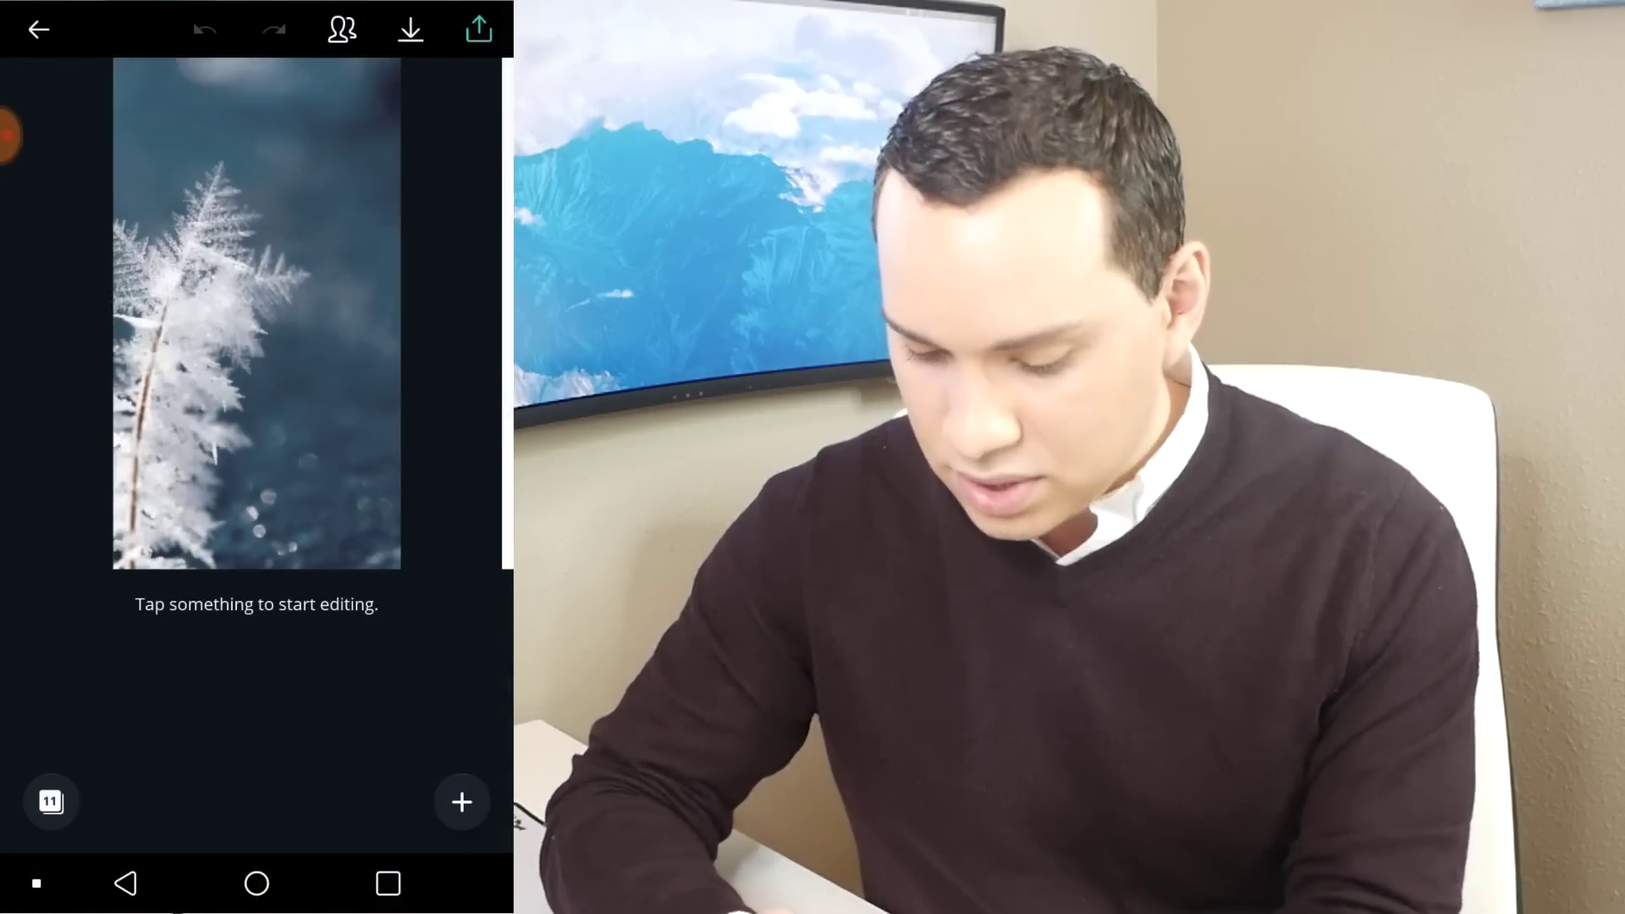
Browse the page overview from the snowy plant Story to the branded templates and add one more page to the design.
scroll(257, 313, "down", 3)
scroll(256, 427, "right", 3)
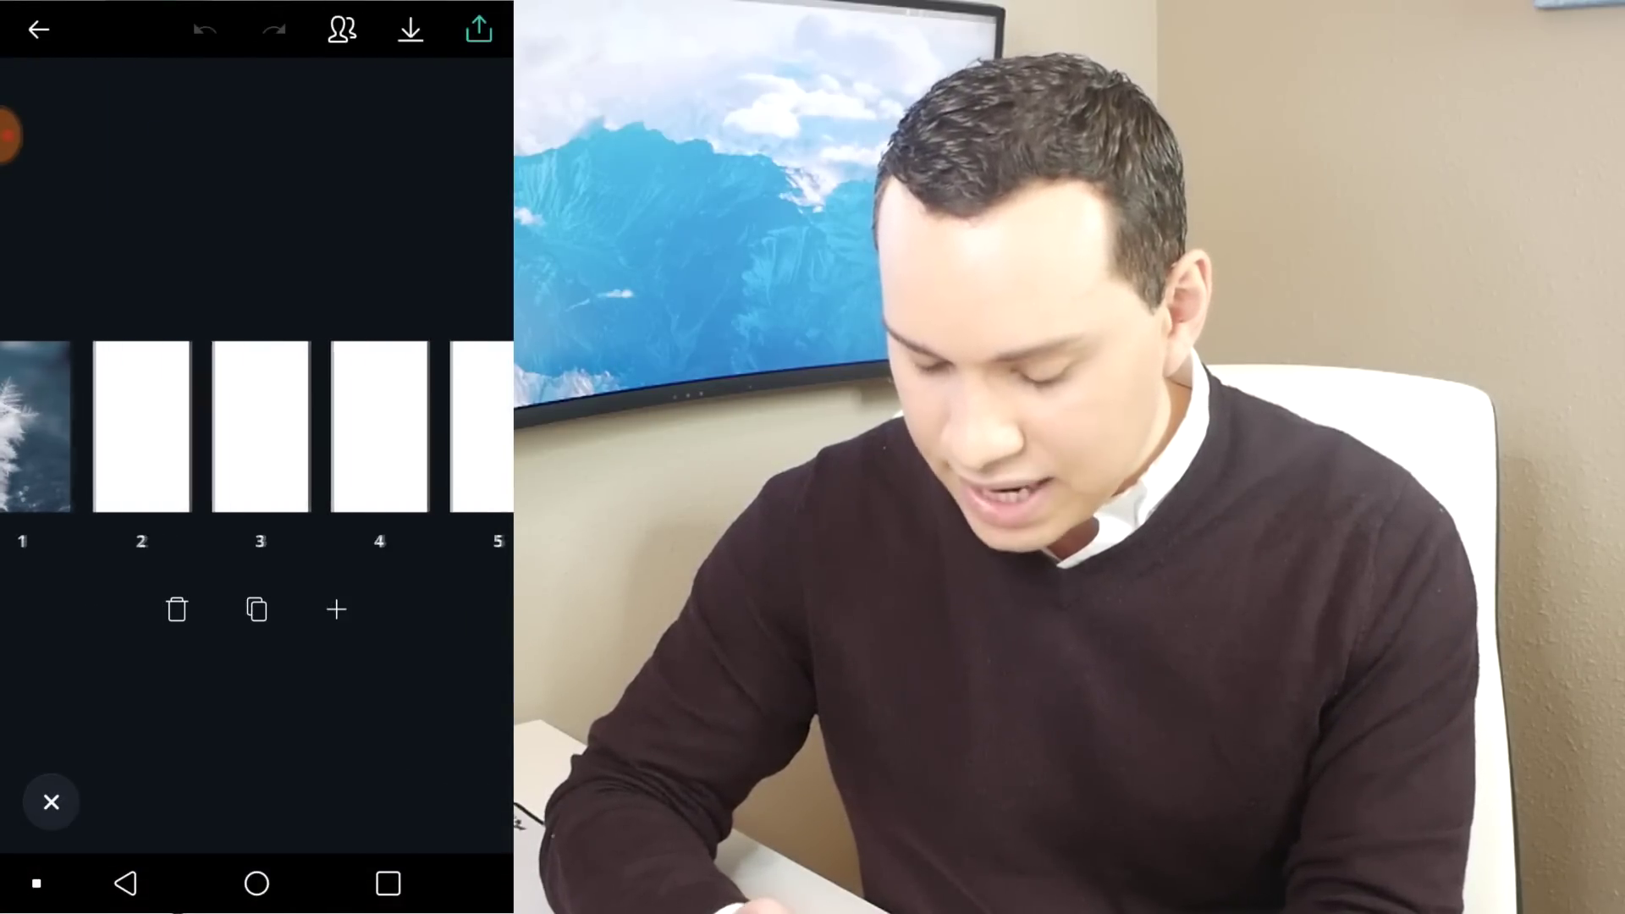
scroll(256, 428, "right", 5)
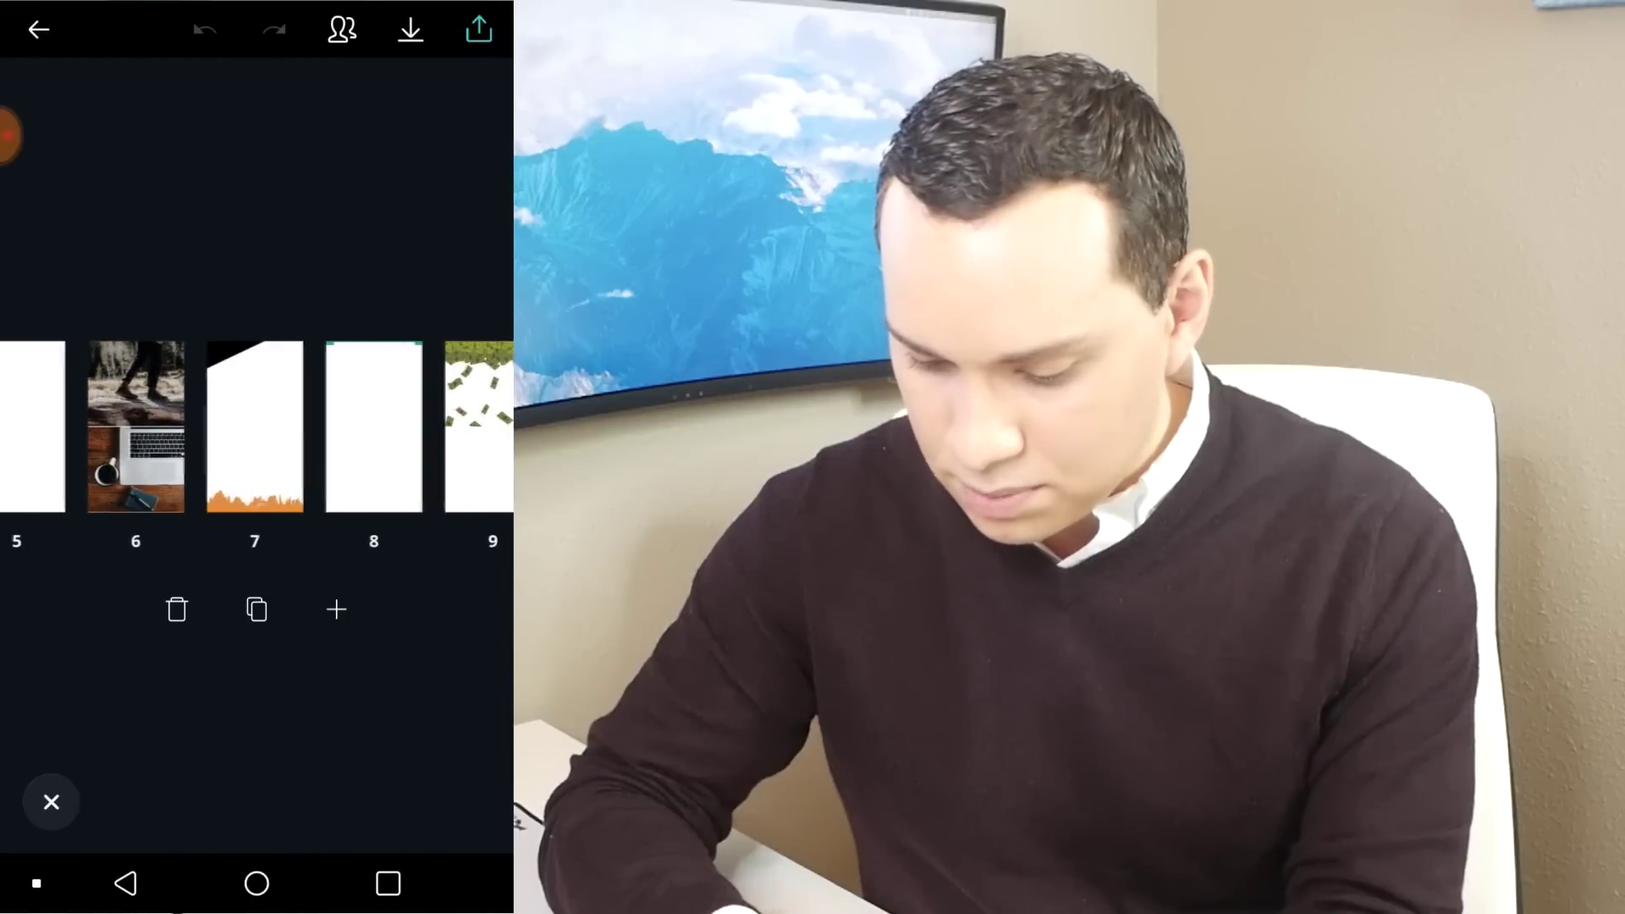
scroll(256, 428, "left", 5)
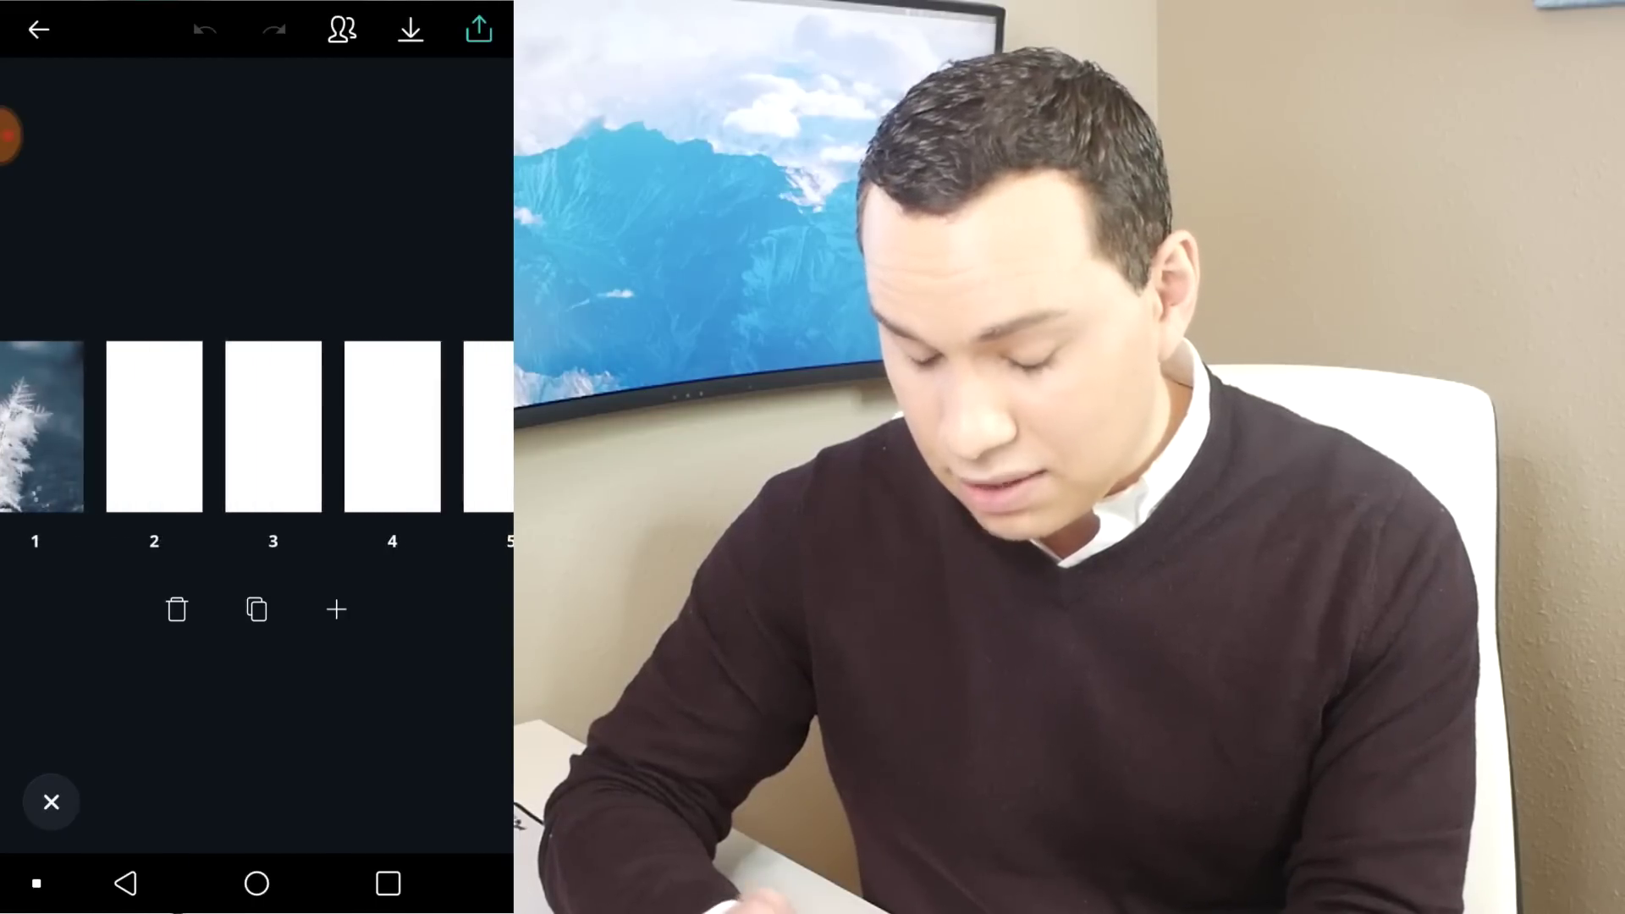
scroll(256, 427, "right", 1)
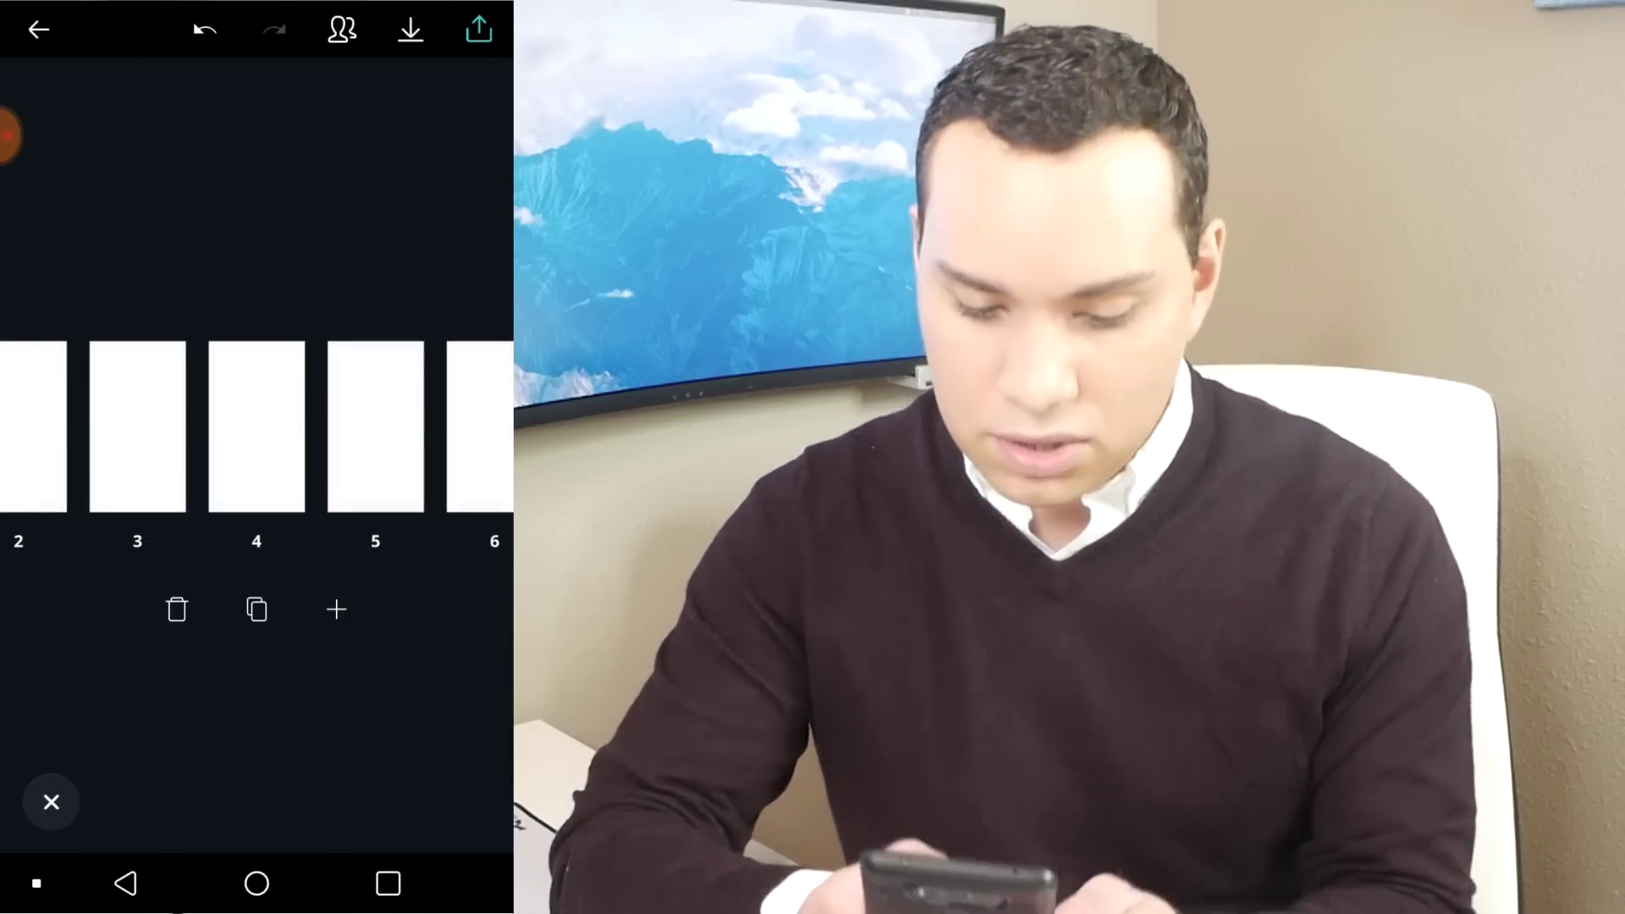
scroll(256, 427, "left", 1)
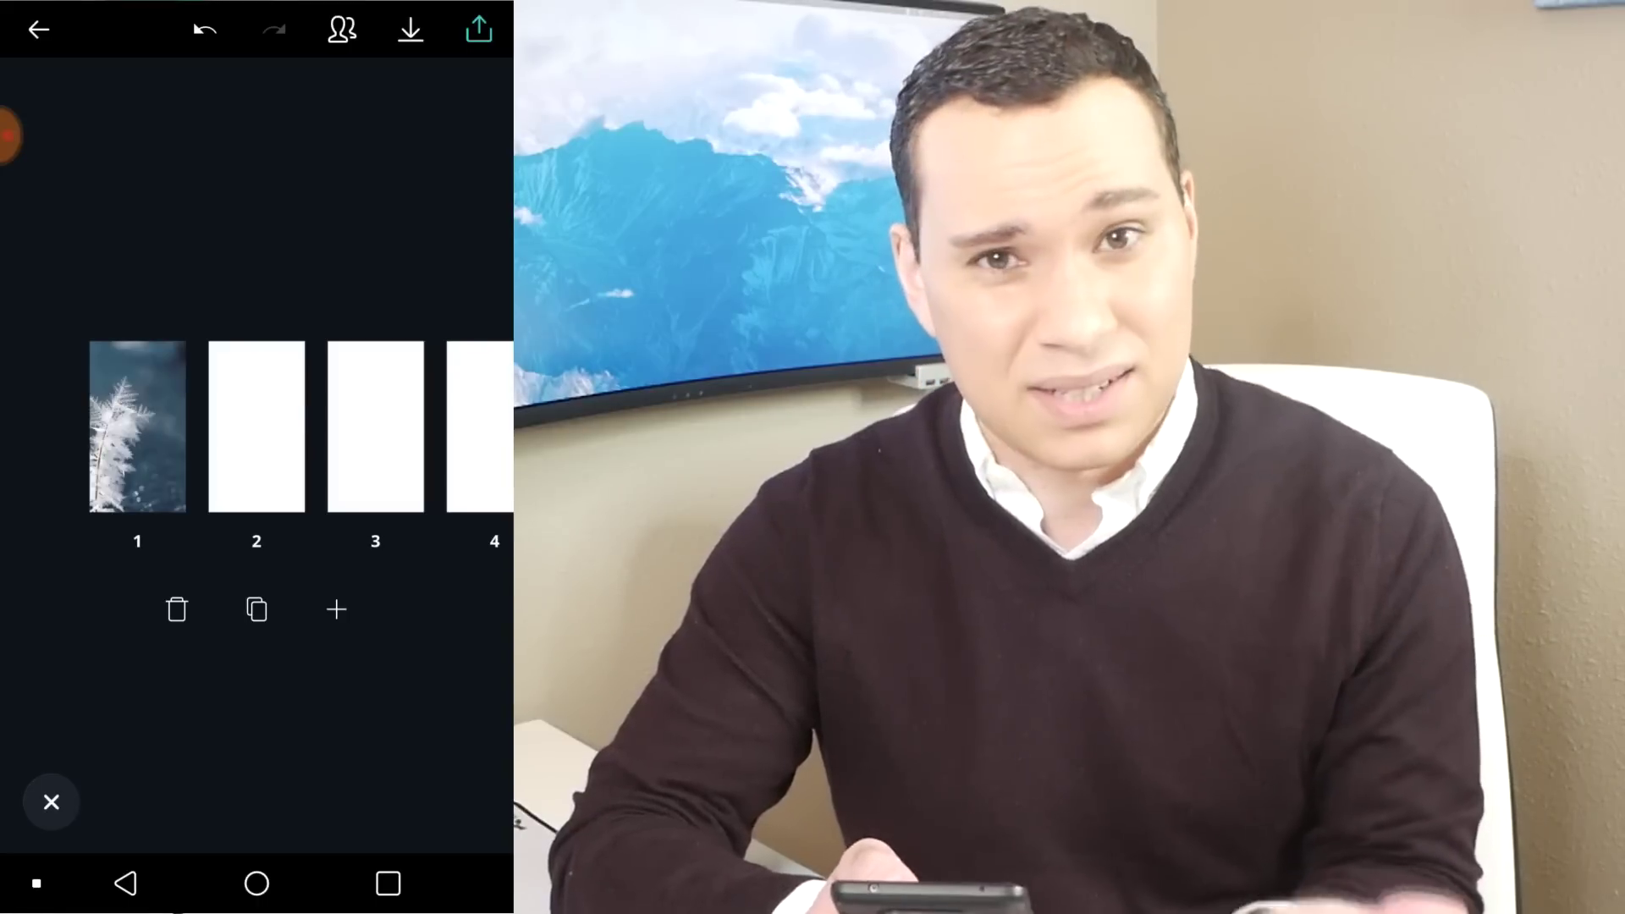
Fill page 2's full-page grid with the Canva library photo of the woman in the black hat.
left_click(257, 428)
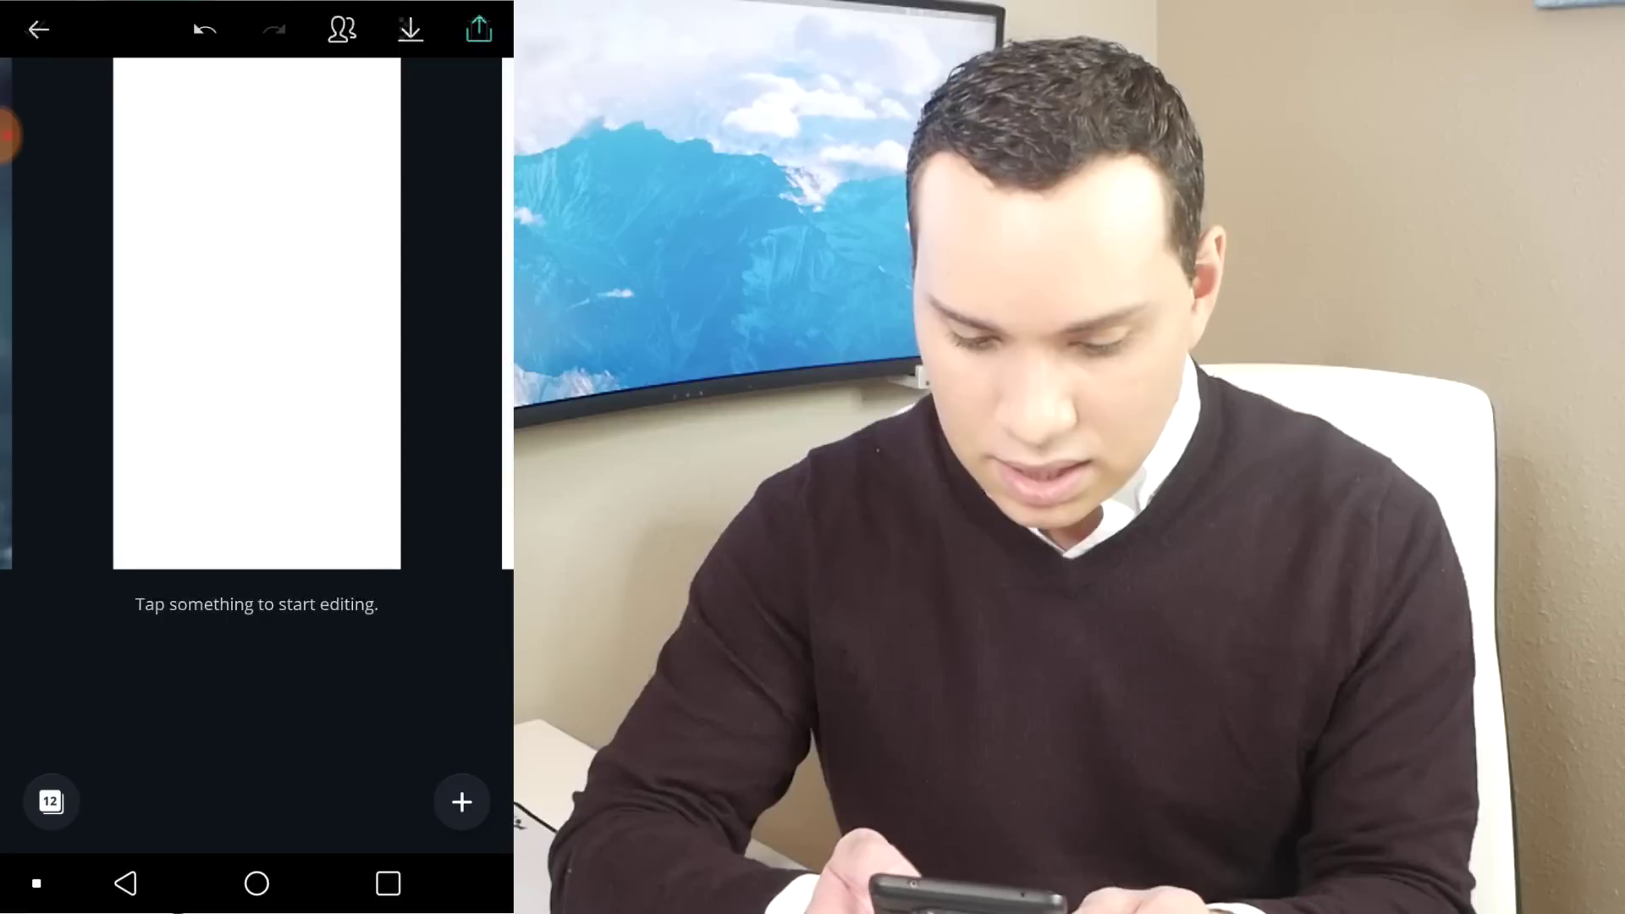
left_click(257, 313)
left_click(257, 598)
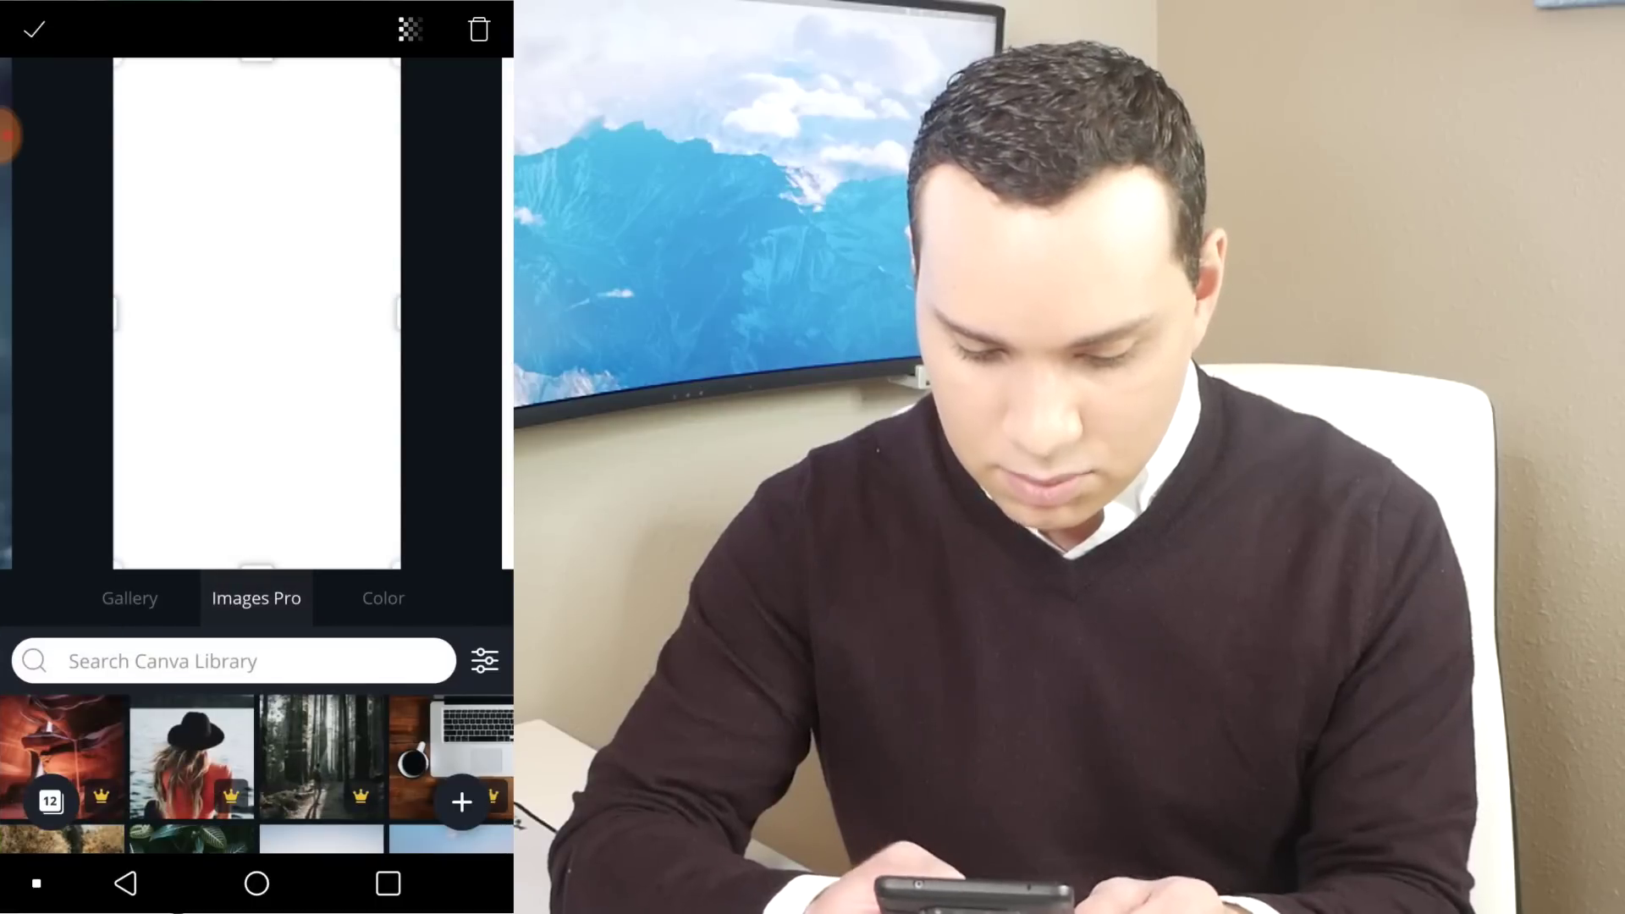
left_click(192, 755)
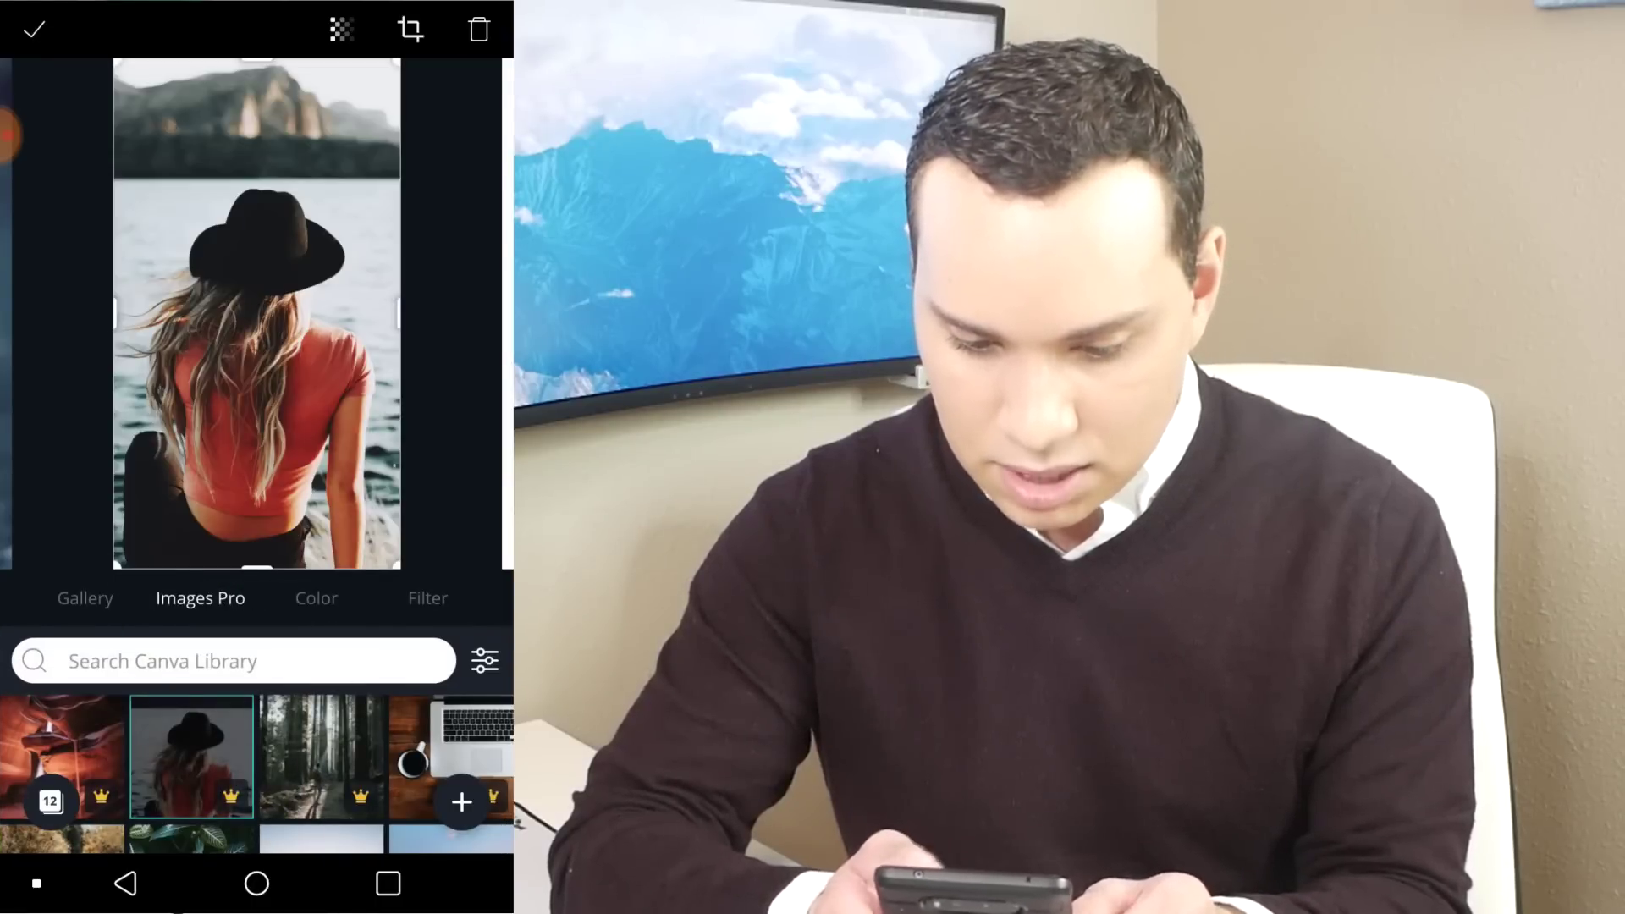
Fill page 3's three-cell grid with the forest photo in the tall and lower cells and the laptop and coffee photo in the upper cell.
left_click_drag(136, 313, 8, 320)
left_click(254, 313)
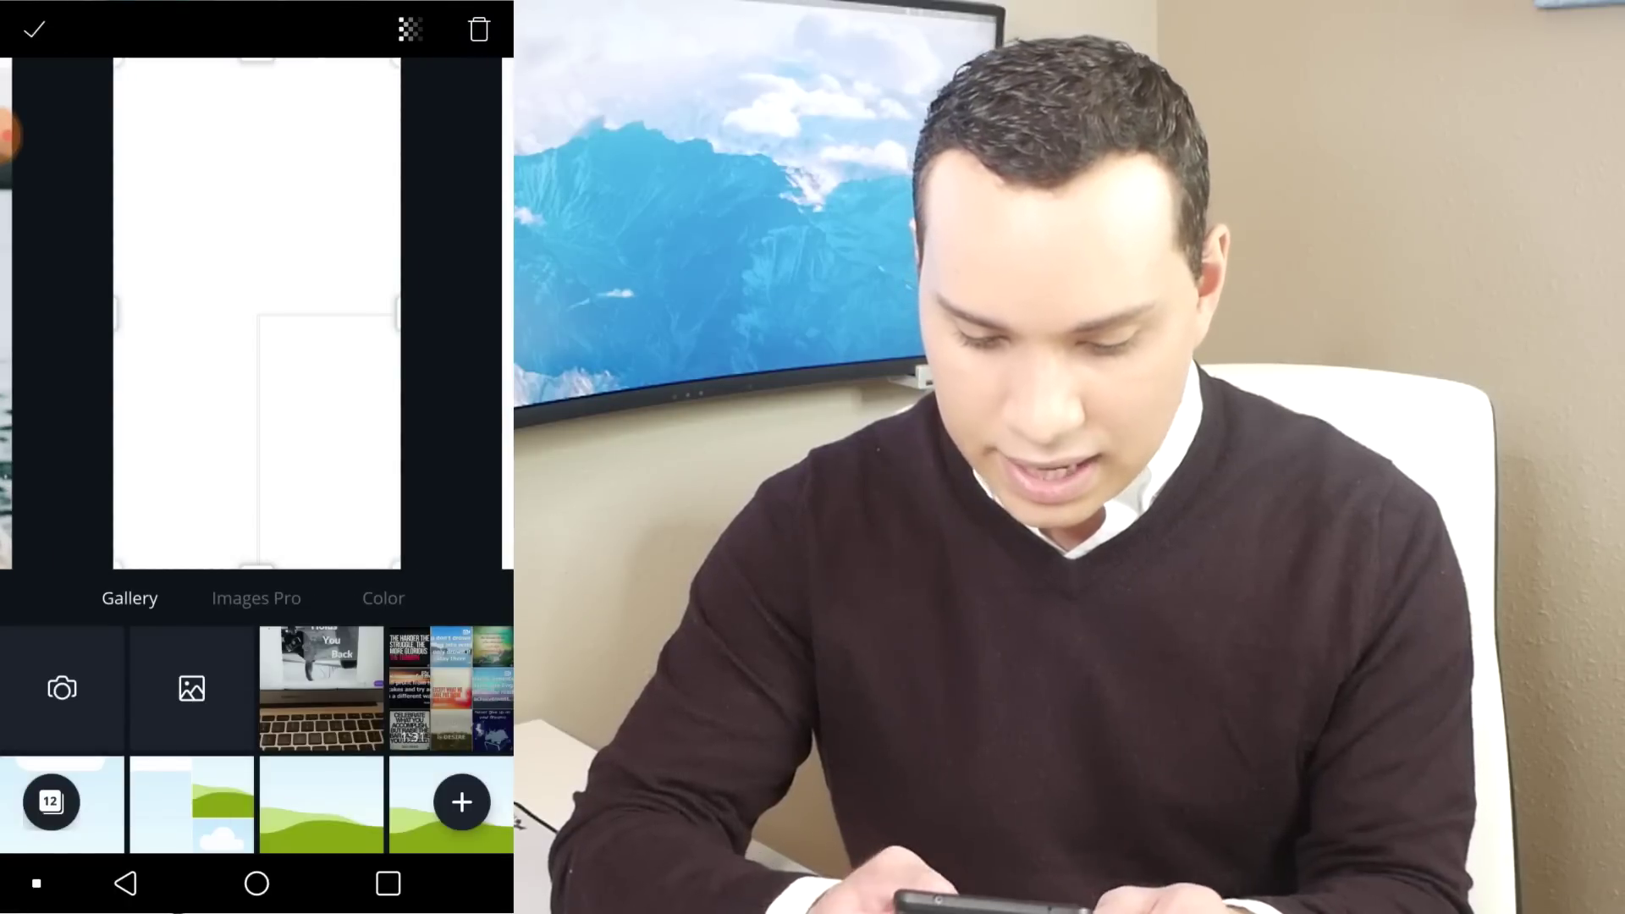
left_click(256, 598)
left_click(322, 756)
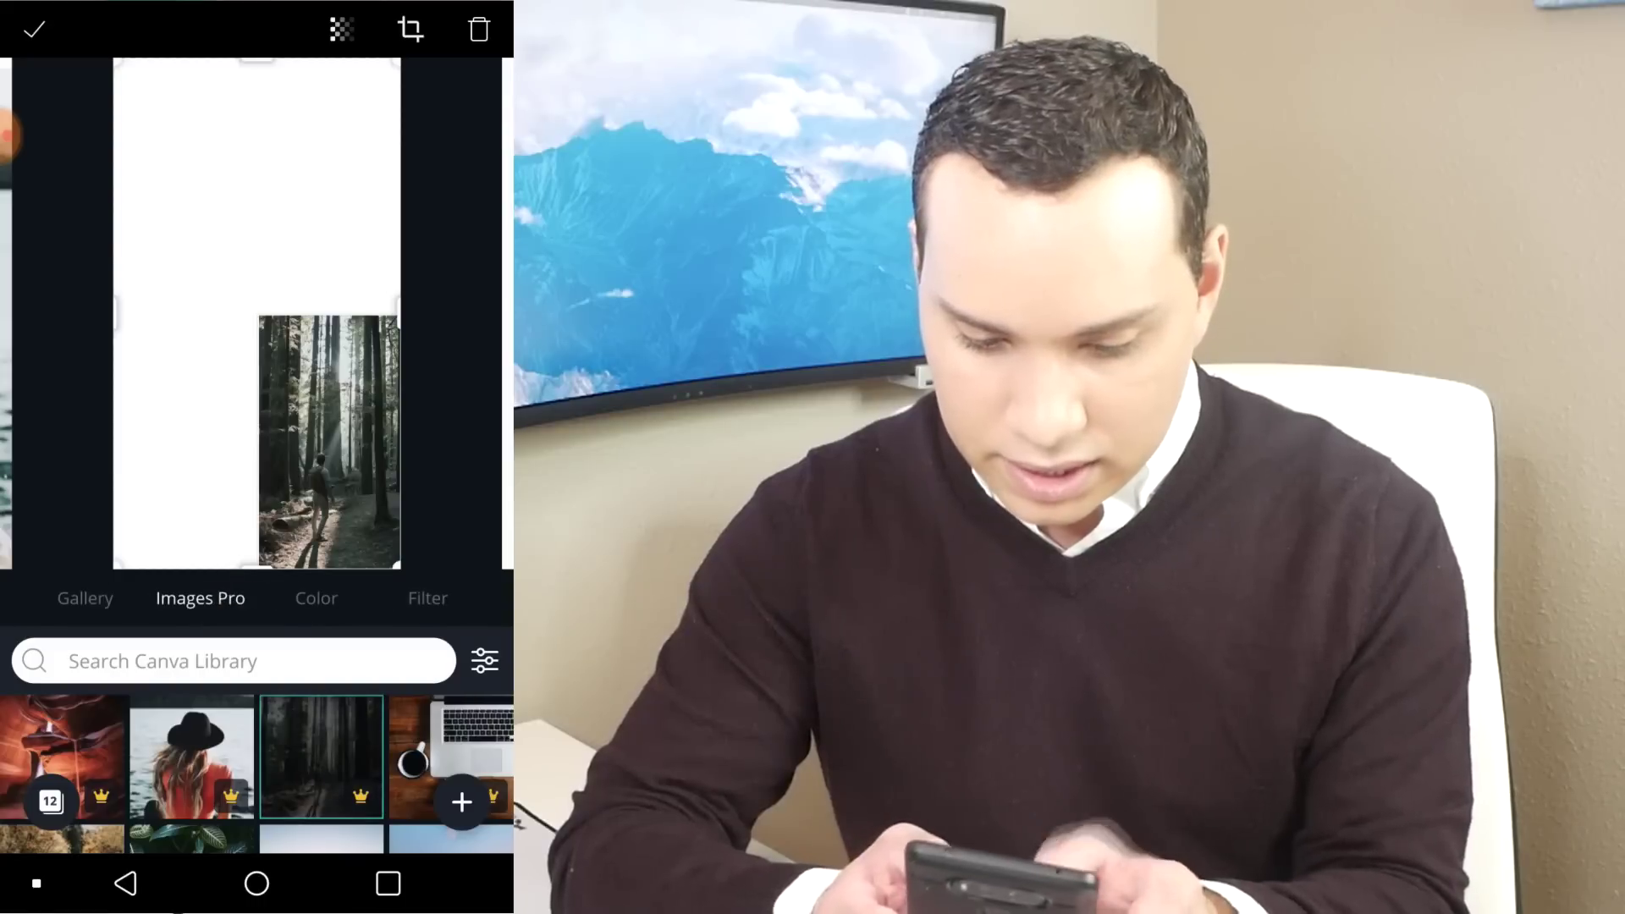
left_click(255, 598)
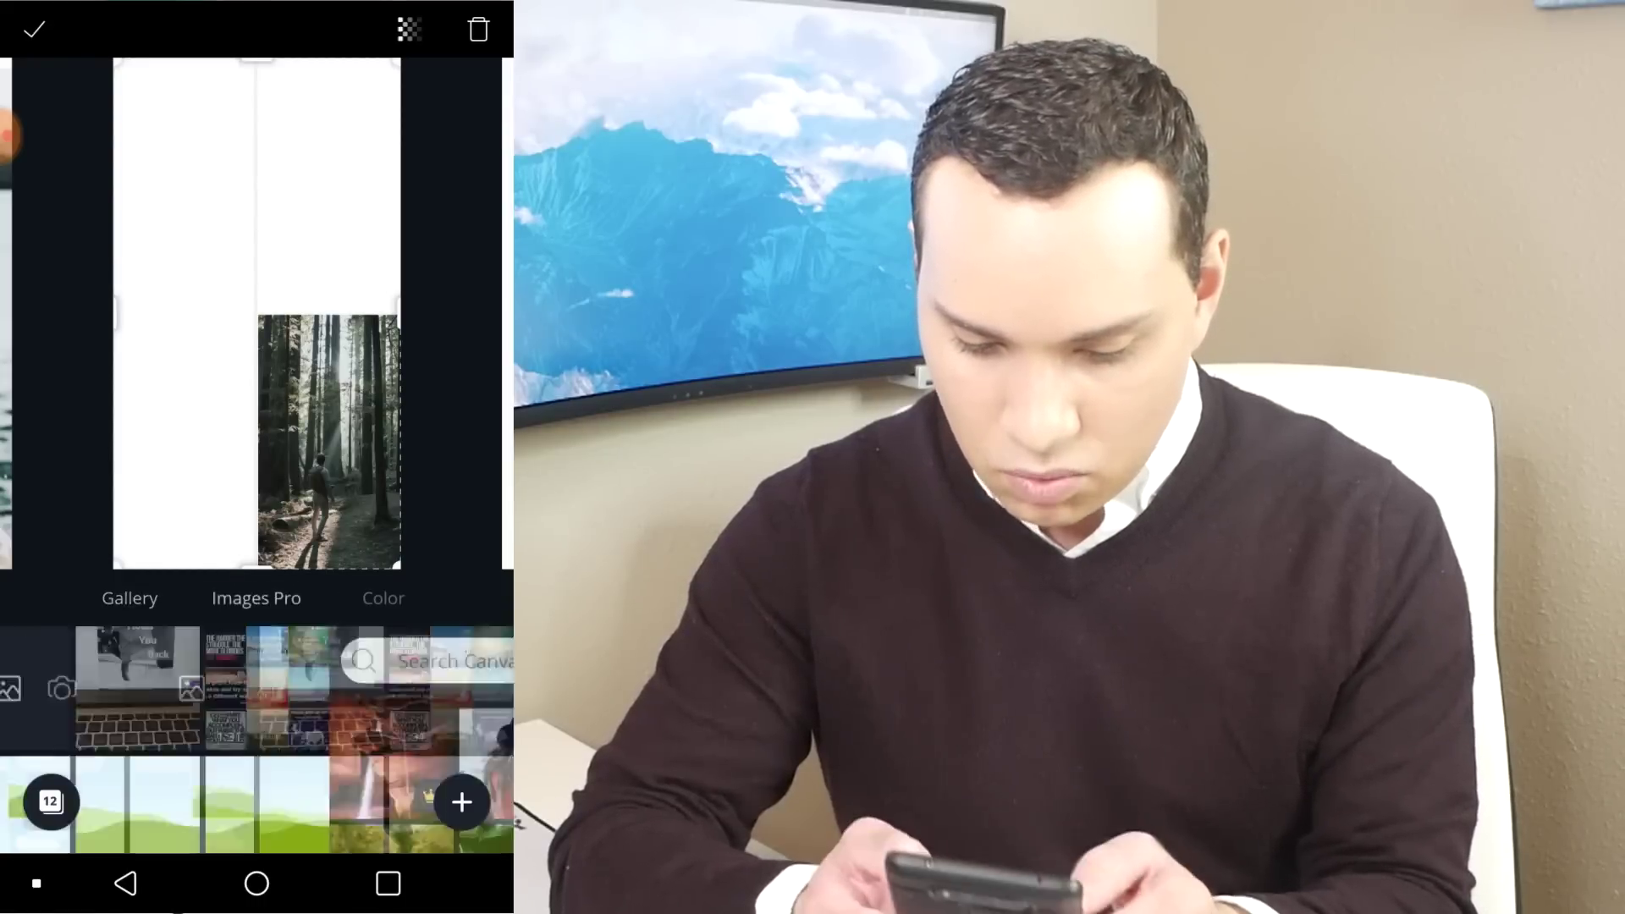
left_click(321, 757)
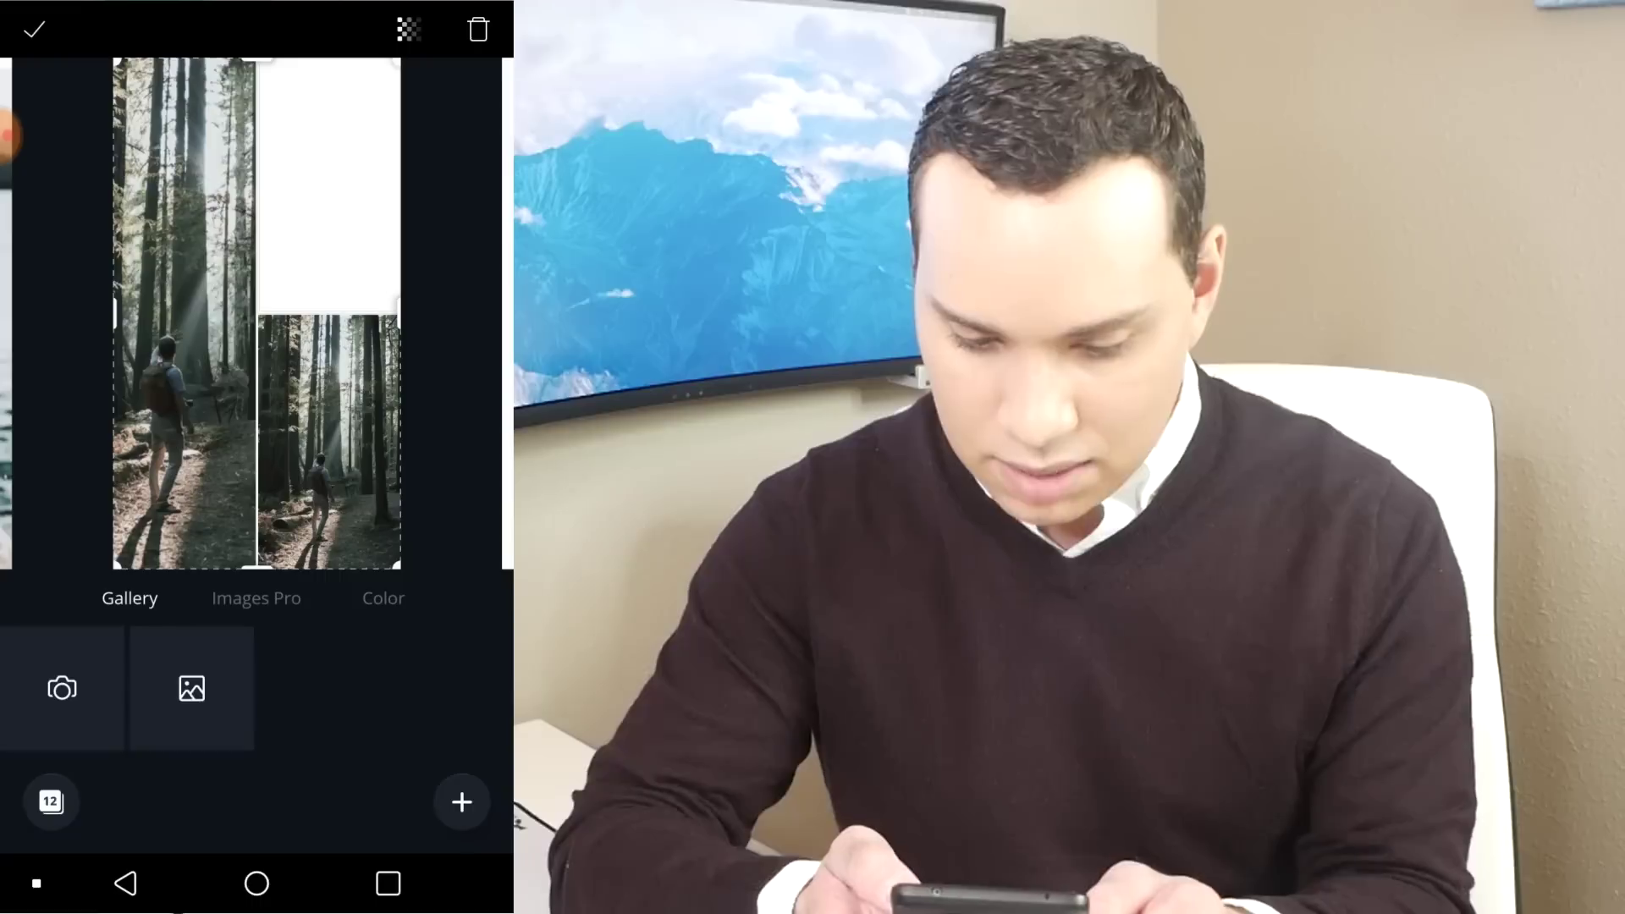
left_click(255, 599)
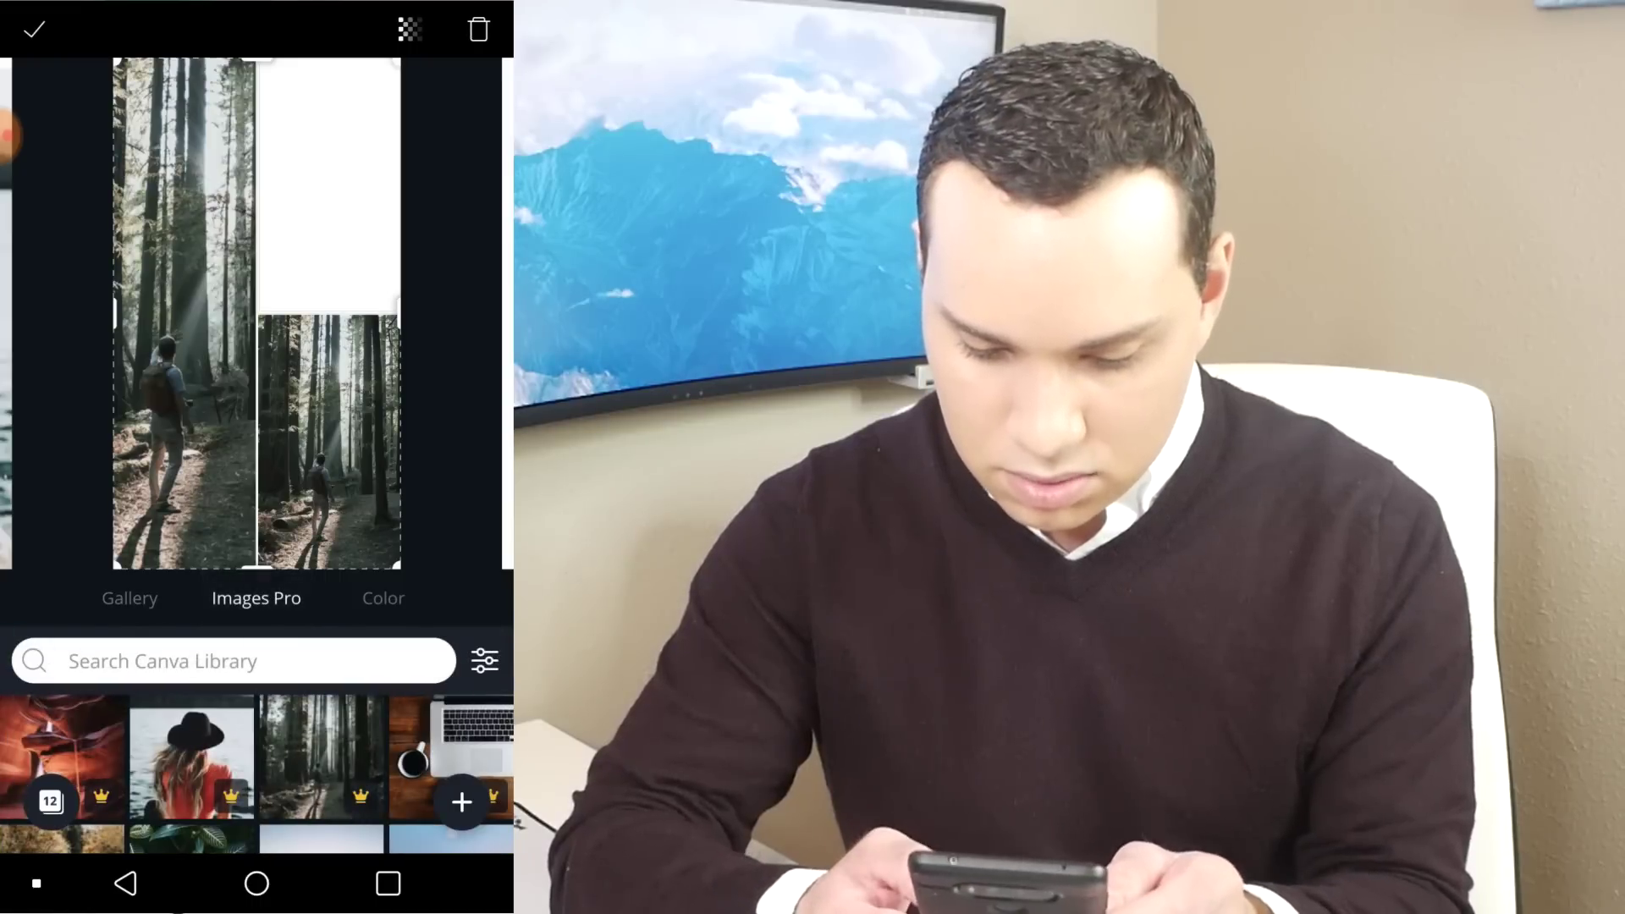
left_click(450, 744)
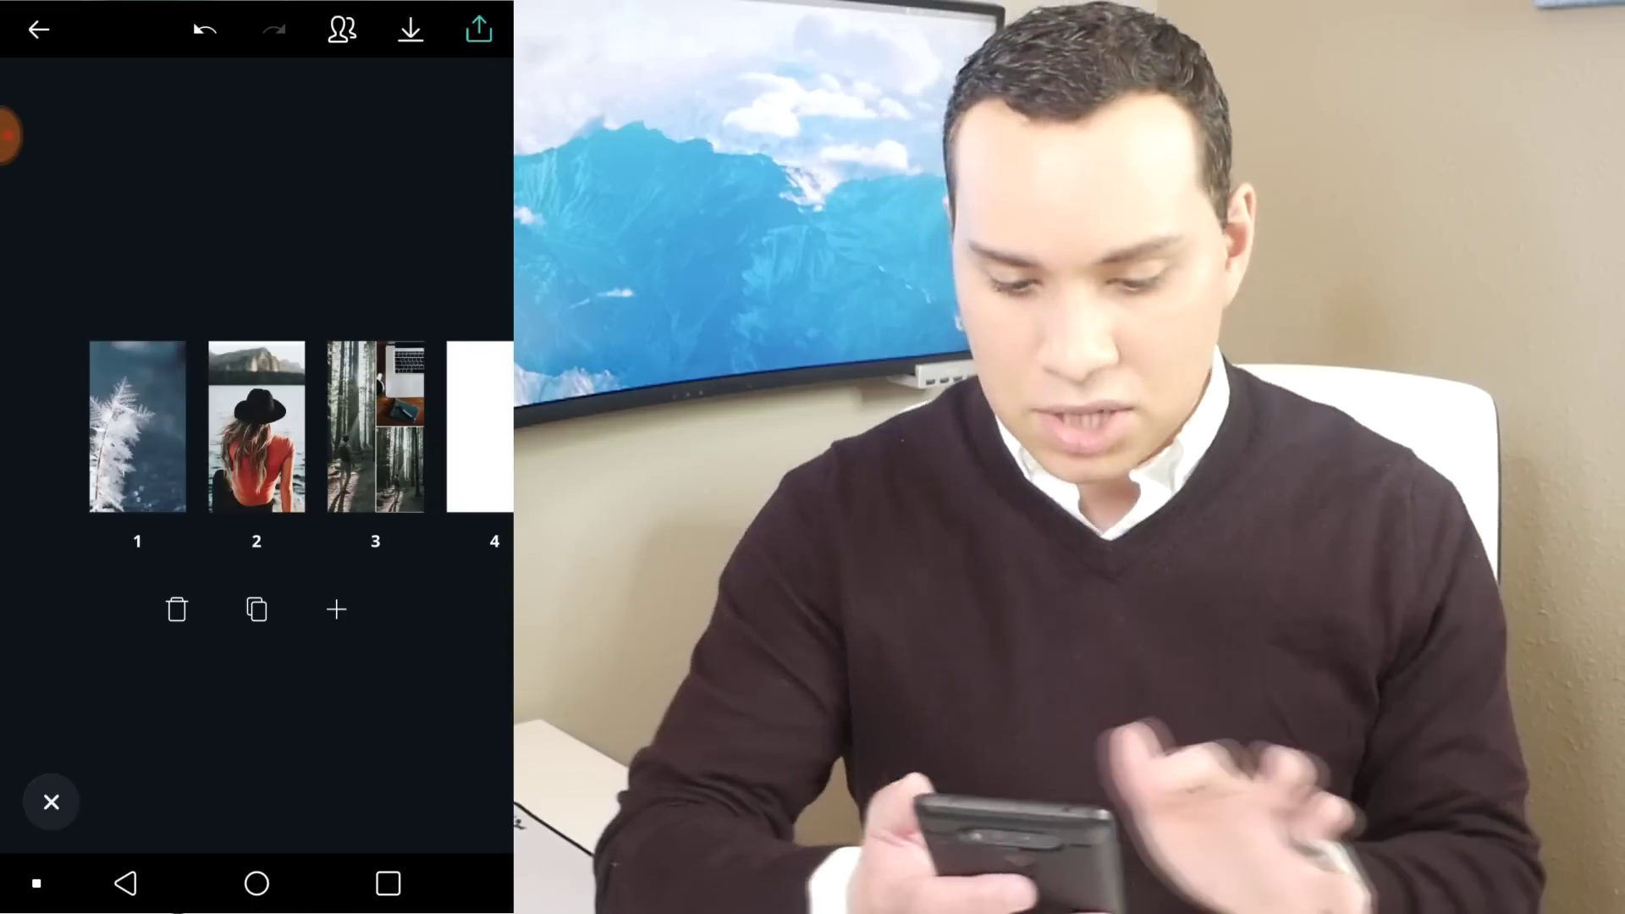
Fill page 11, the template with the megaphone and light bulb graphics, with the phone's "Nothing Holds You Back" laptop photo.
left_click(336, 609)
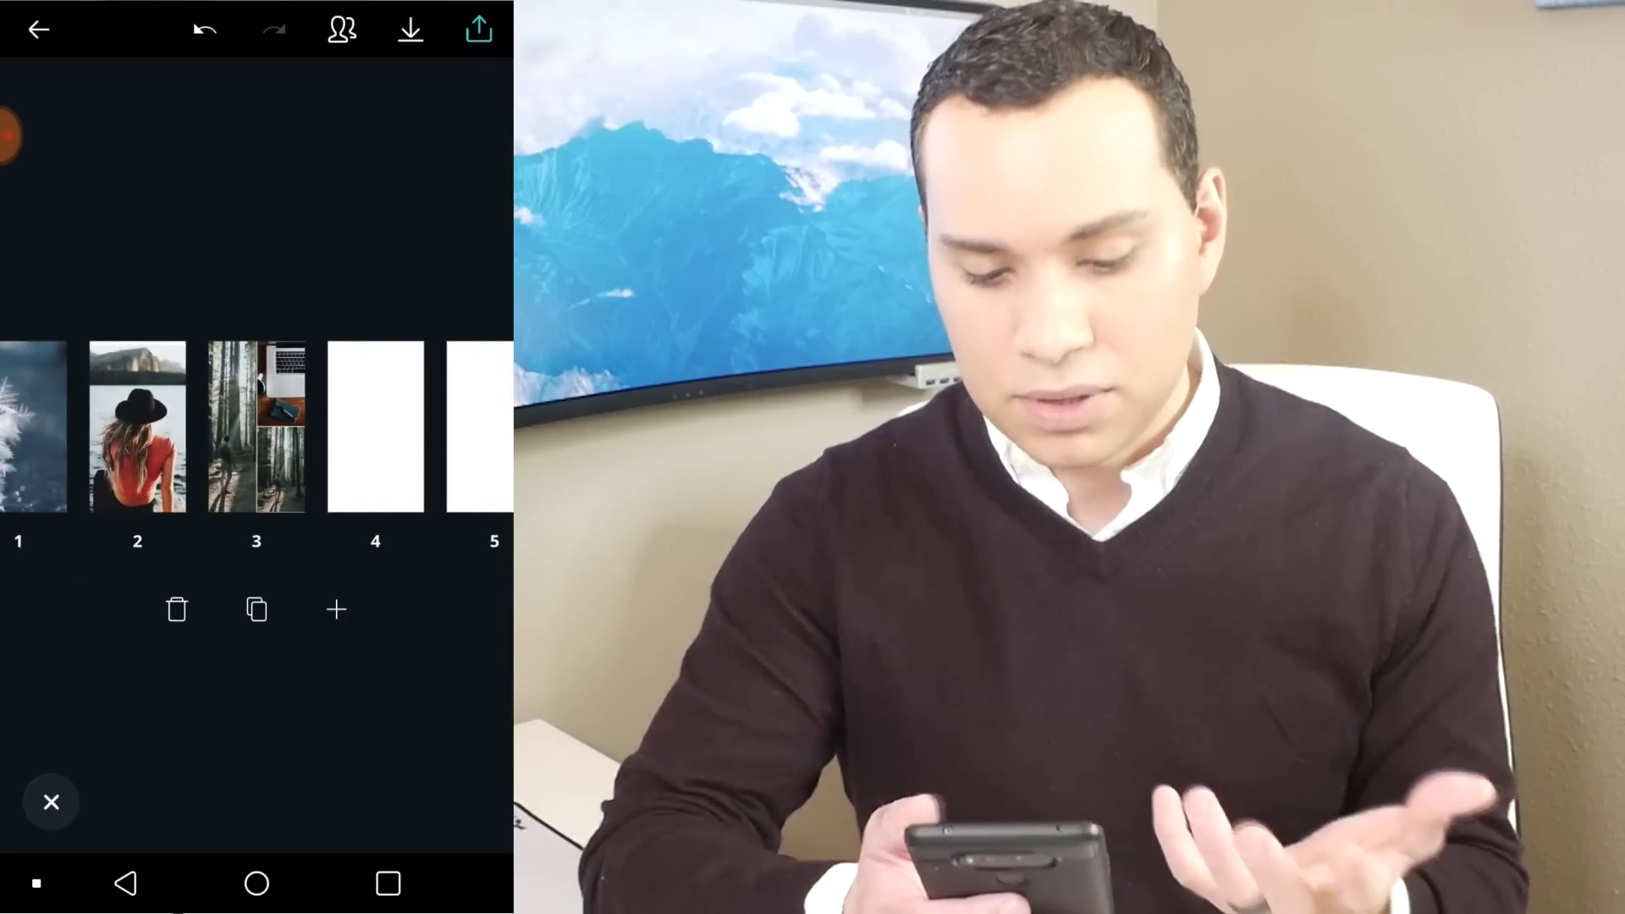
scroll(254, 427, "left", 3)
scroll(254, 427, "right", 3)
scroll(254, 427, "right", 5)
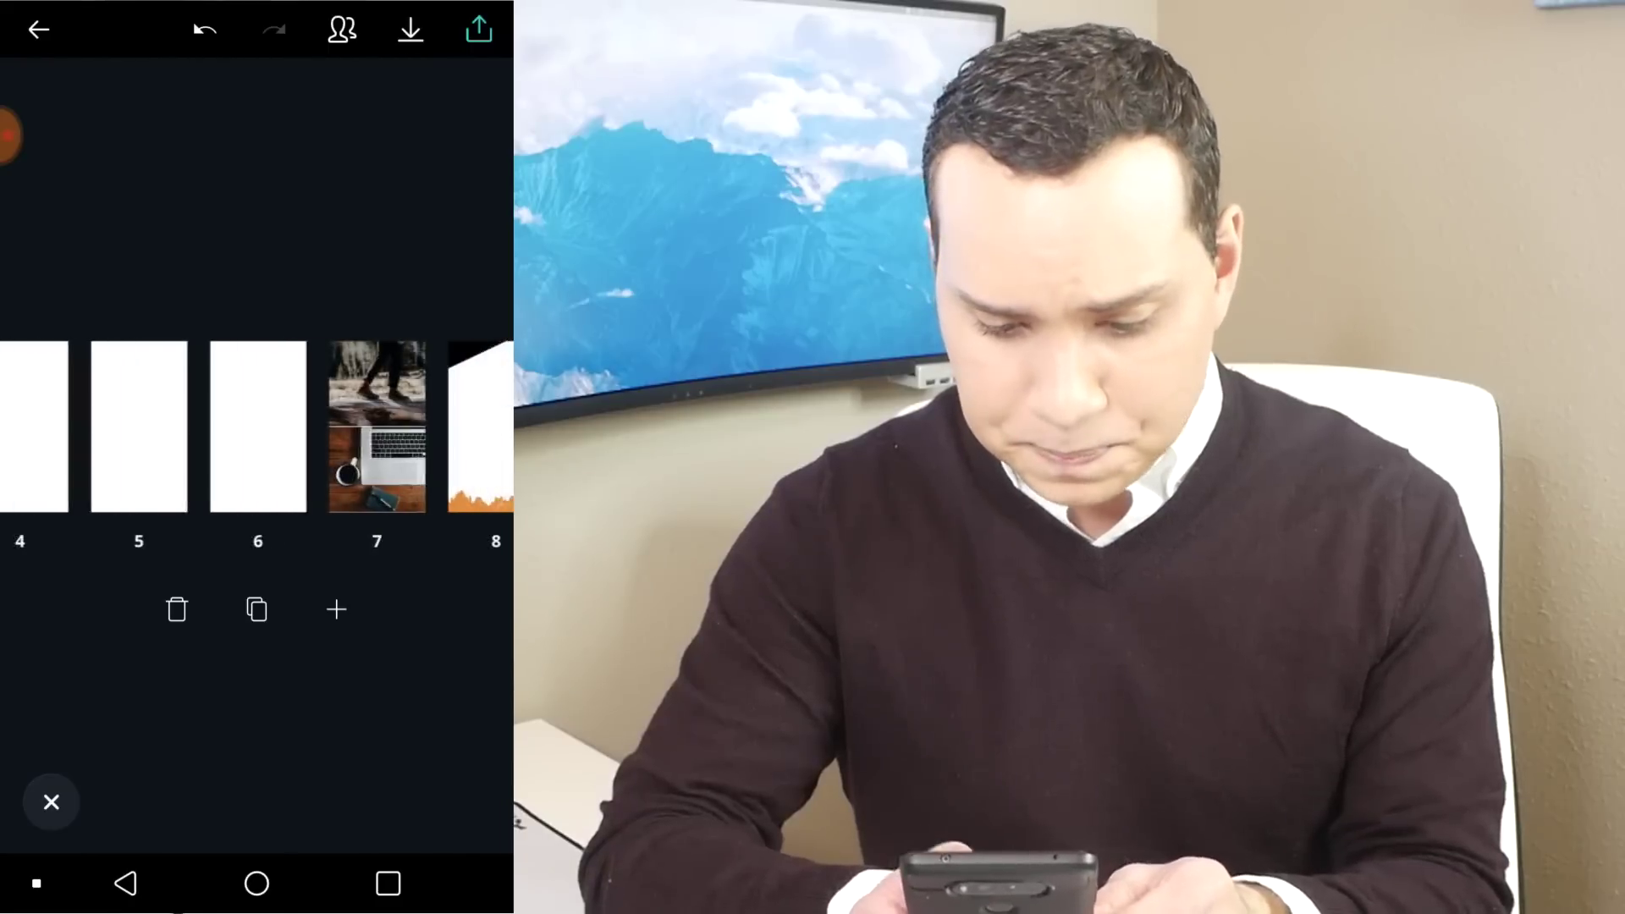
scroll(254, 427, "right", 2)
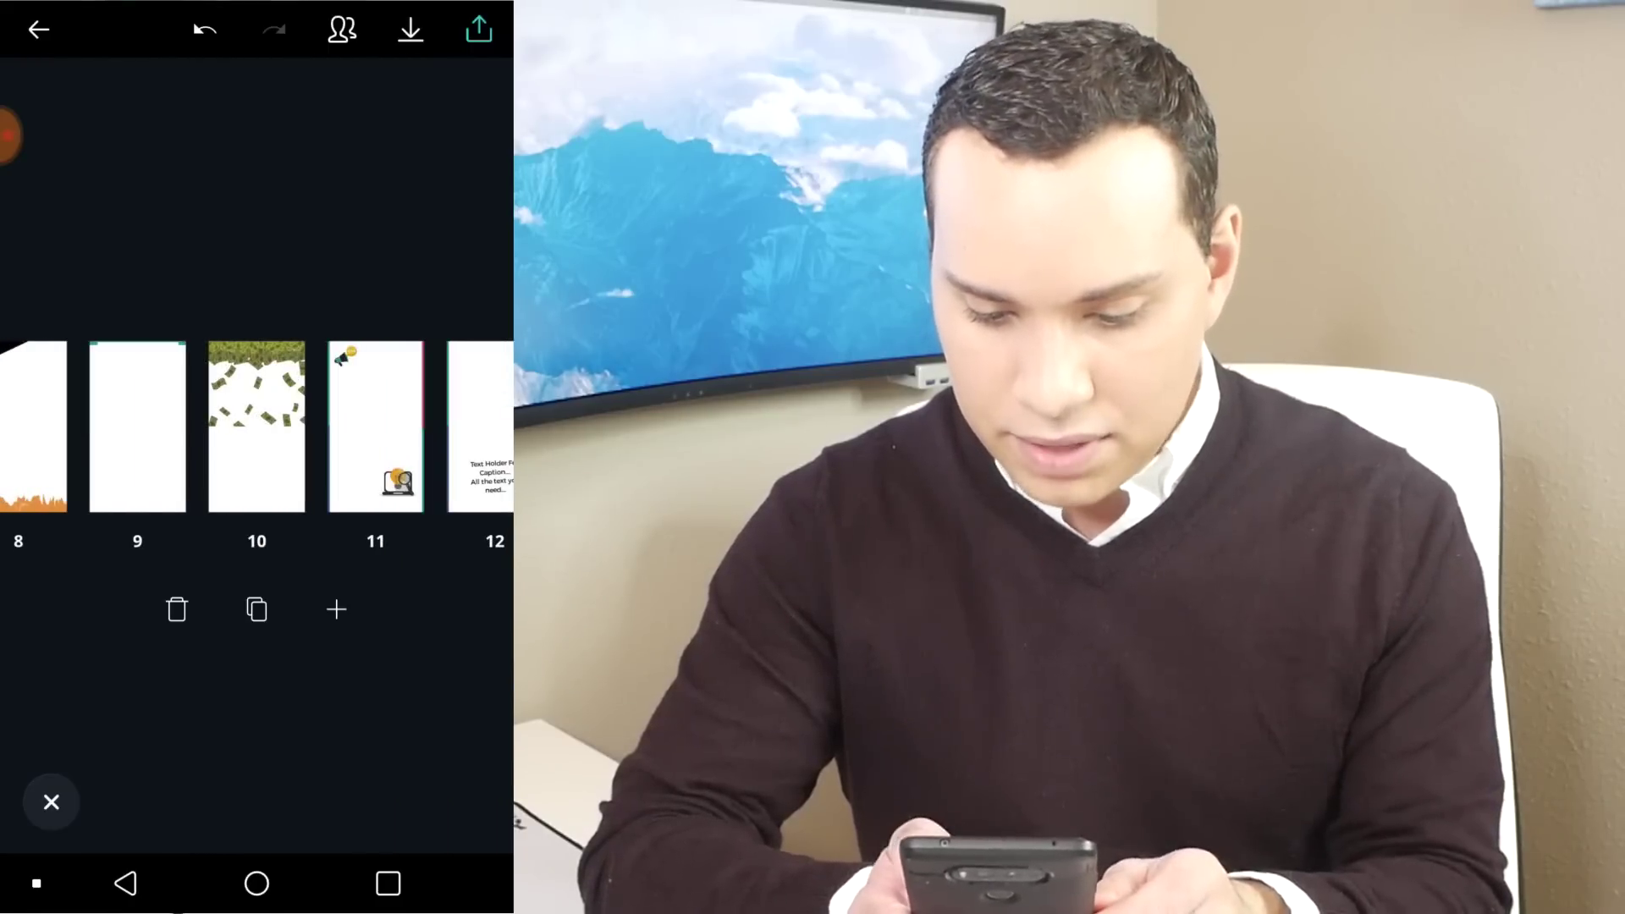
scroll(254, 427, "right", 2)
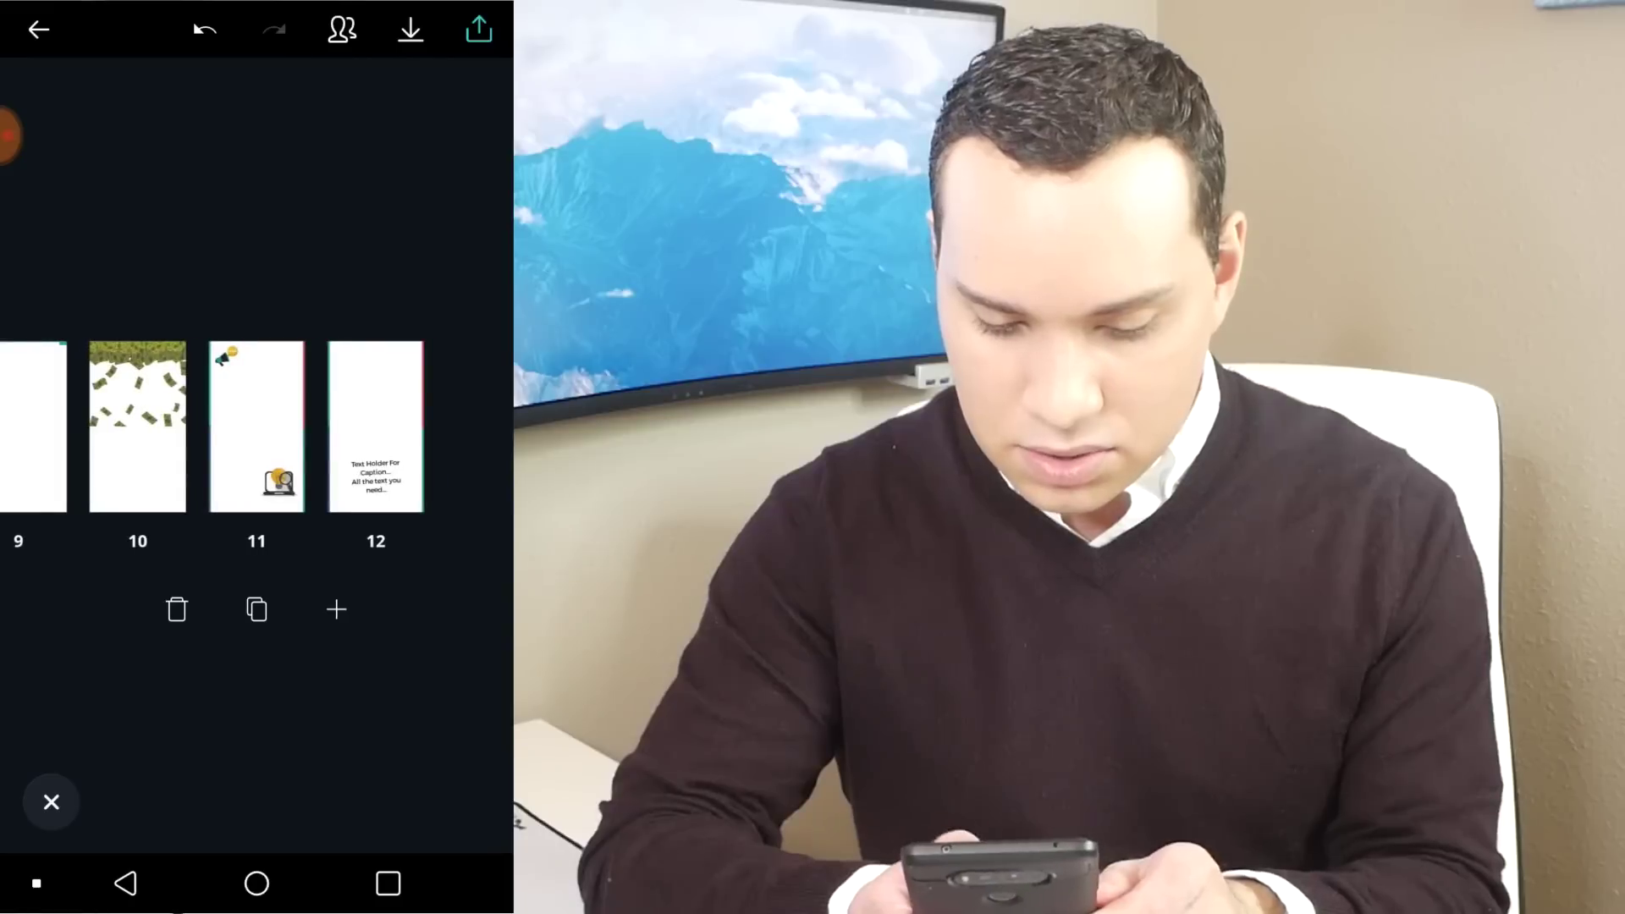
scroll(254, 427, "left", 2)
left_click(375, 427)
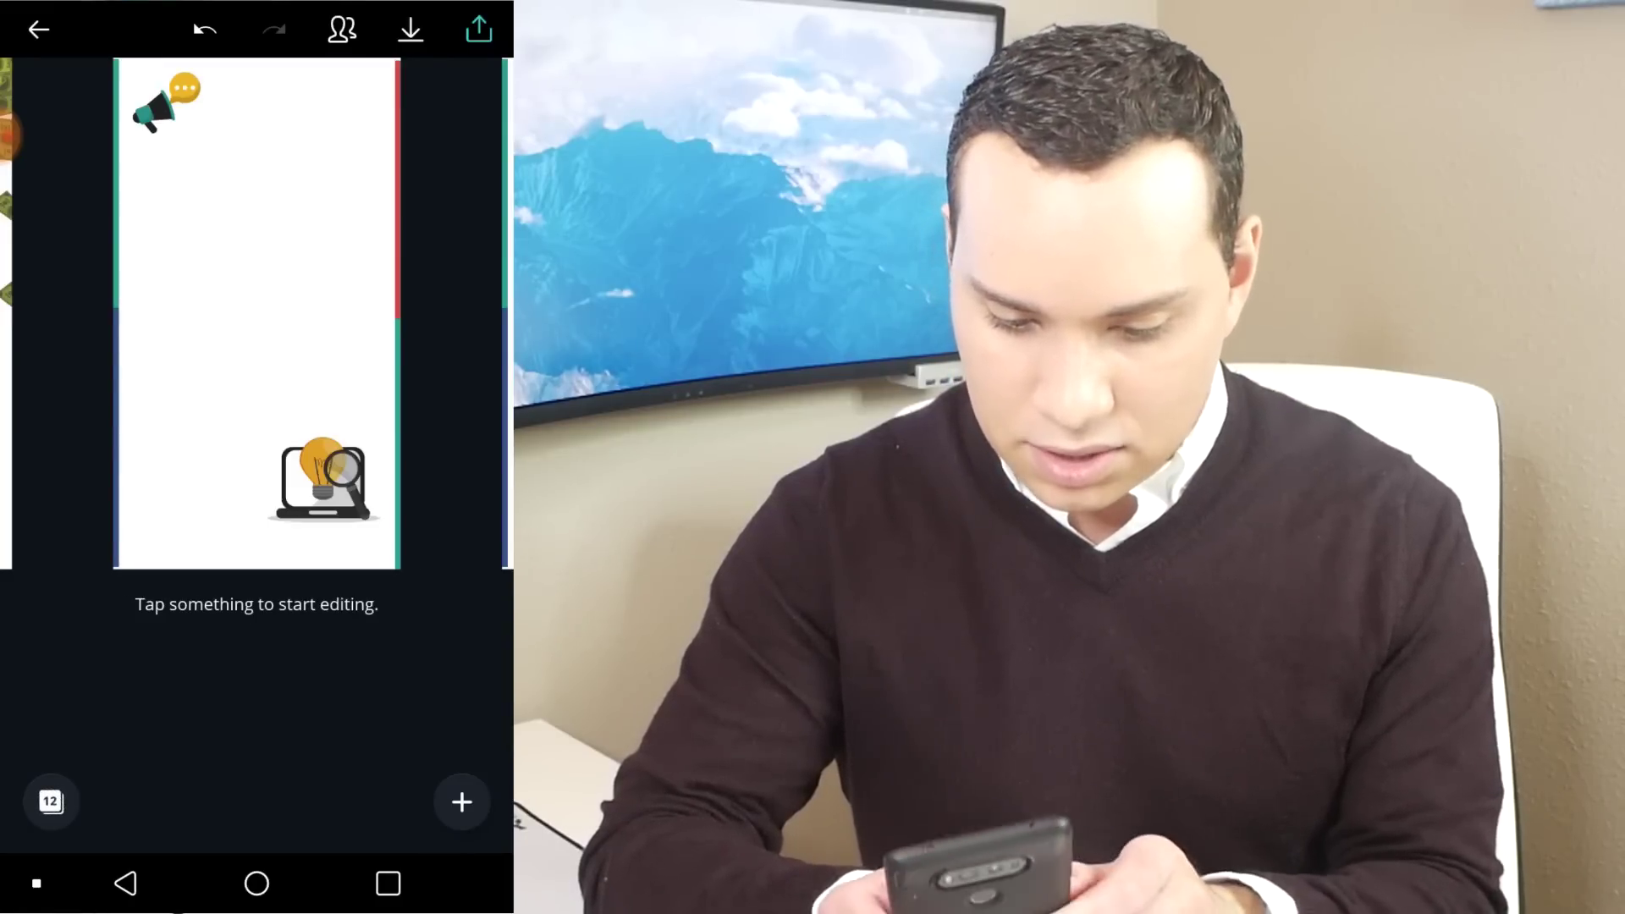
left_click(256, 313)
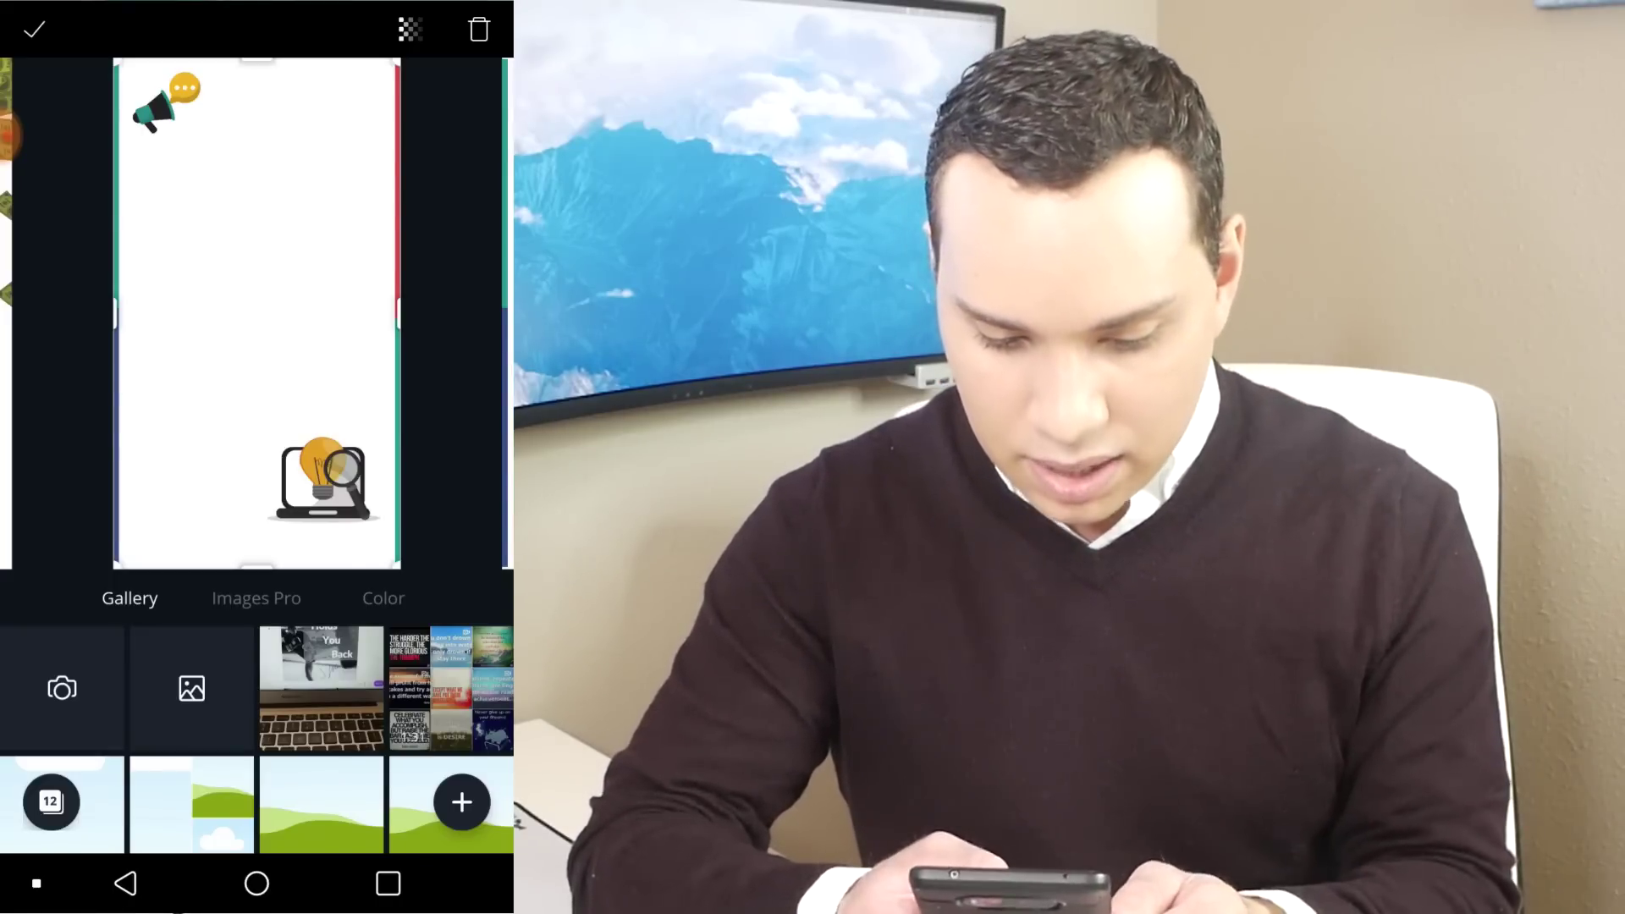
left_click(191, 688)
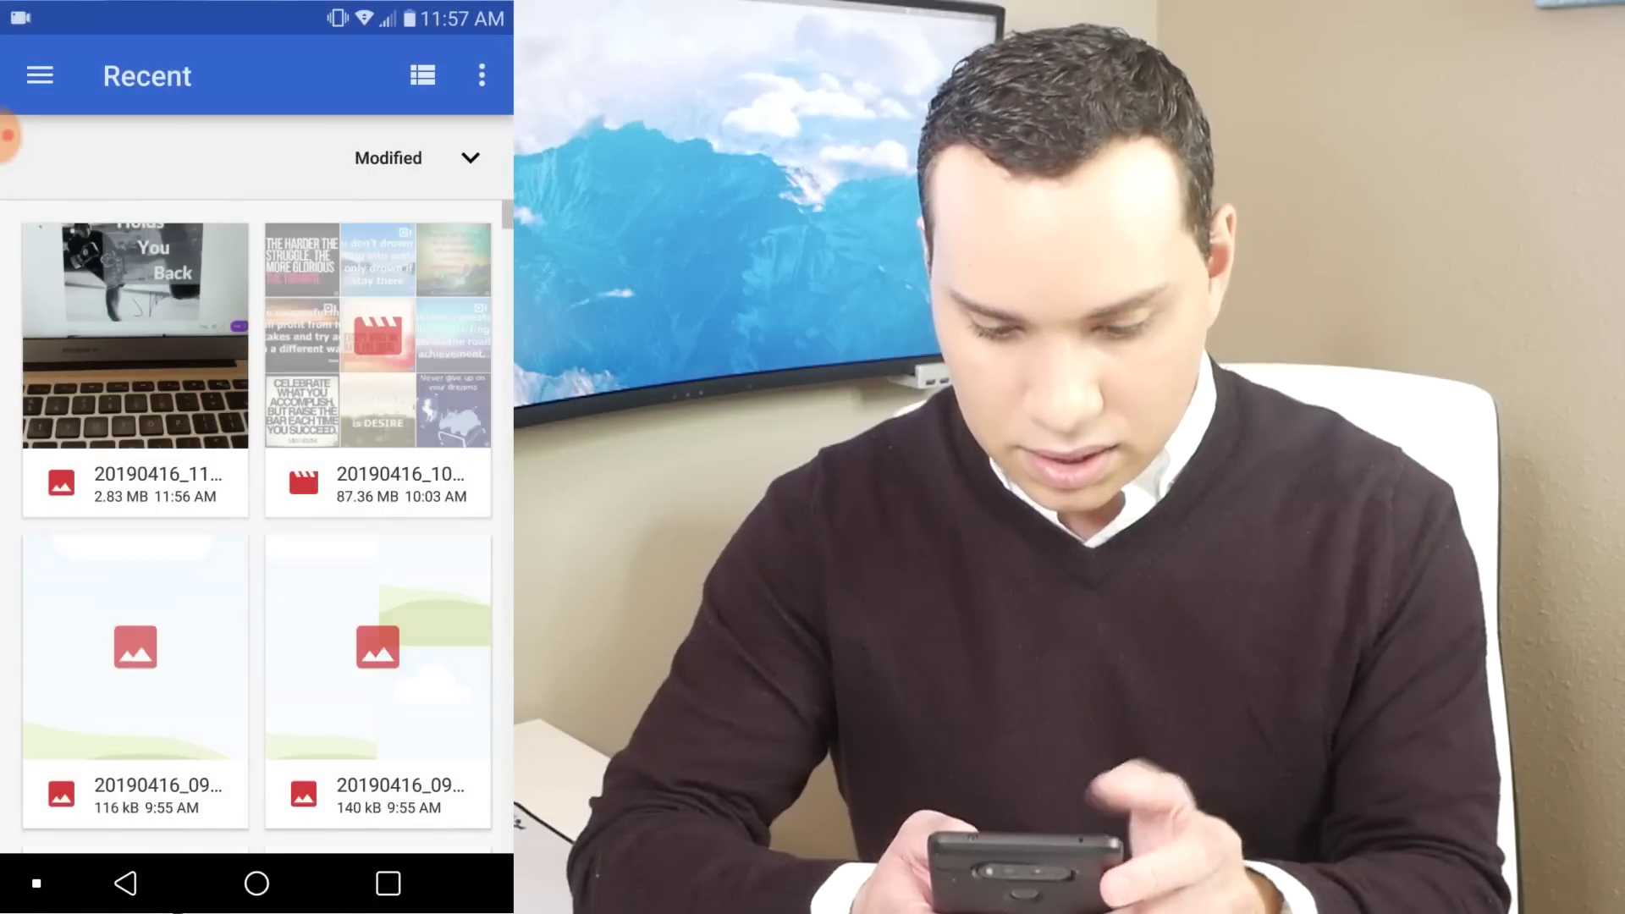
left_click(133, 330)
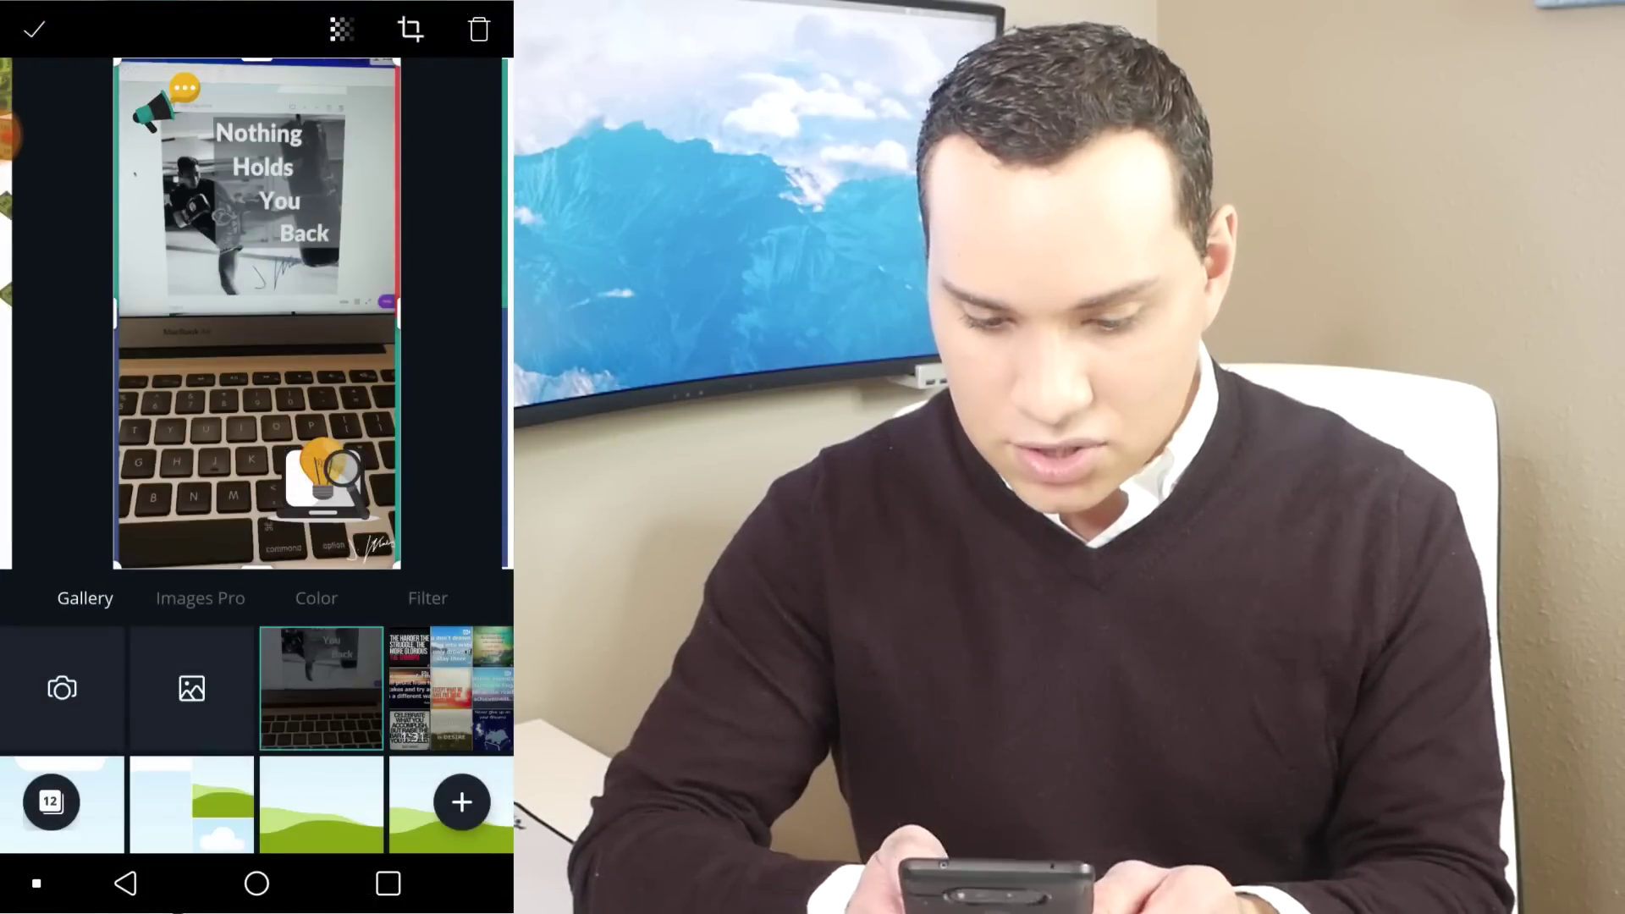
left_click(33, 29)
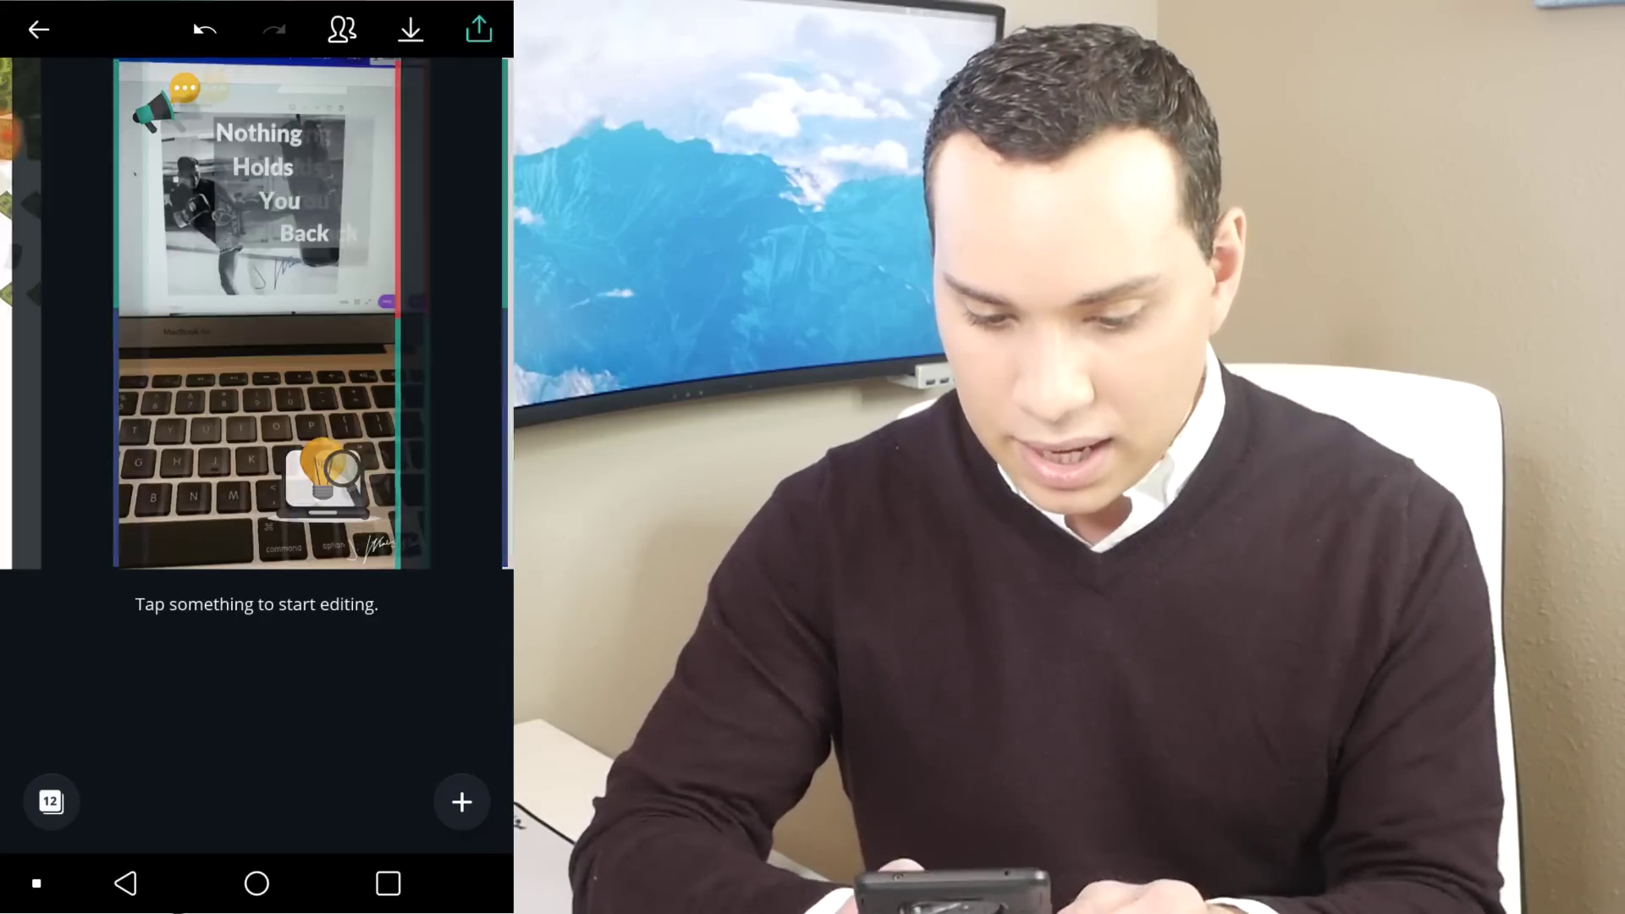
Place the same laptop photo behind the falling money graphics on page 10.
scroll(257, 313, "right", 5)
scroll(256, 313, "left", 5)
left_click(257, 423)
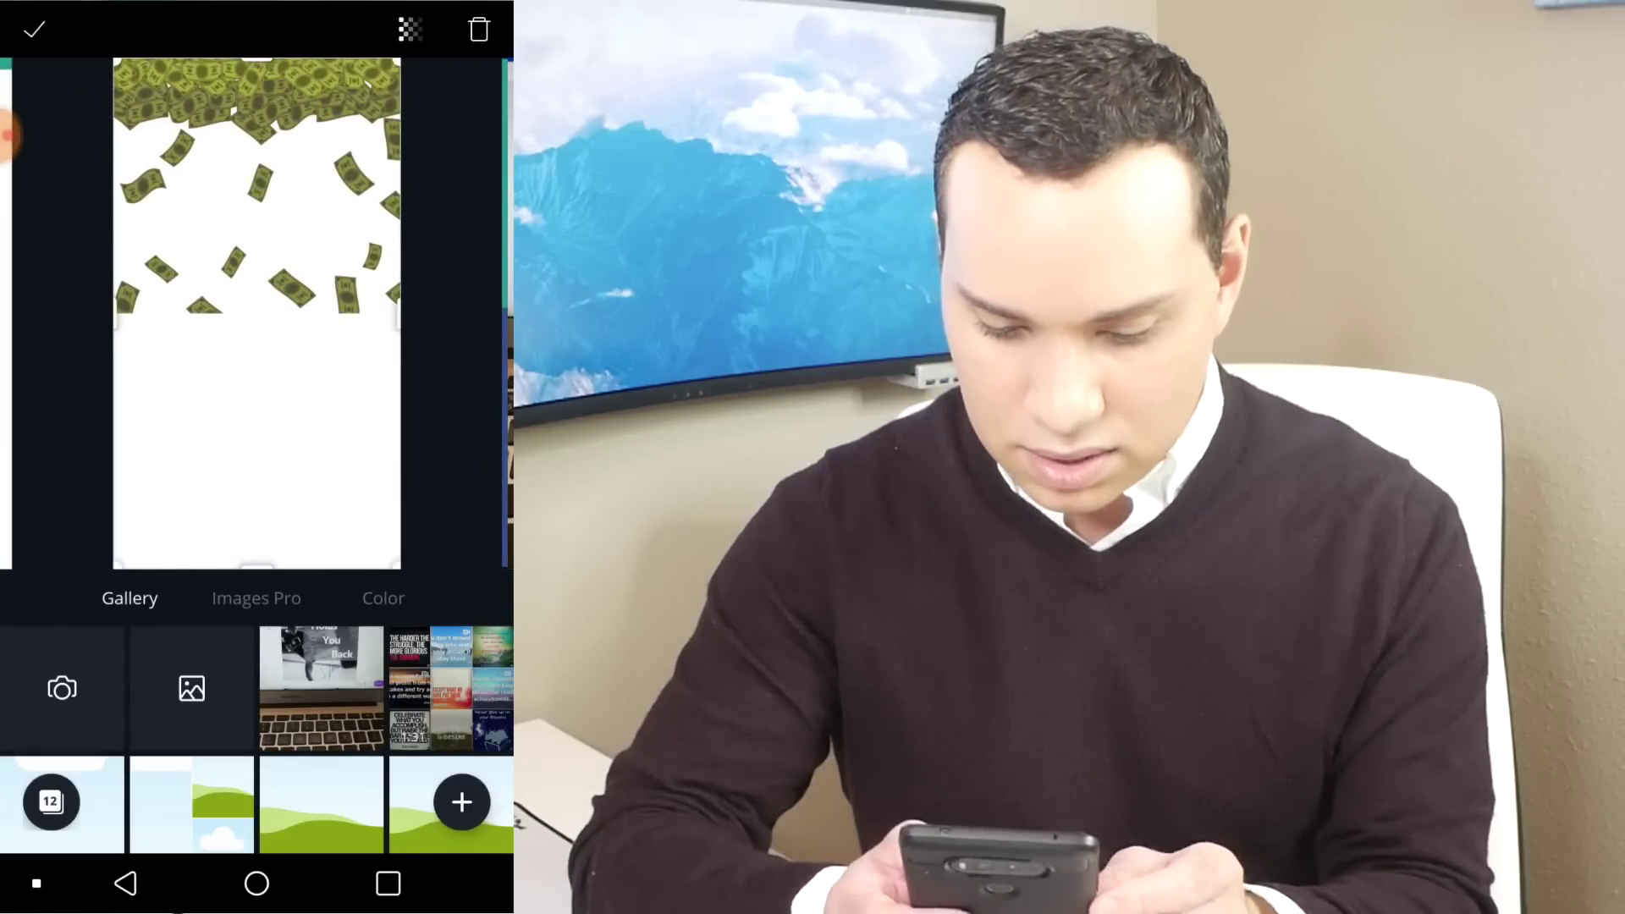
left_click(322, 688)
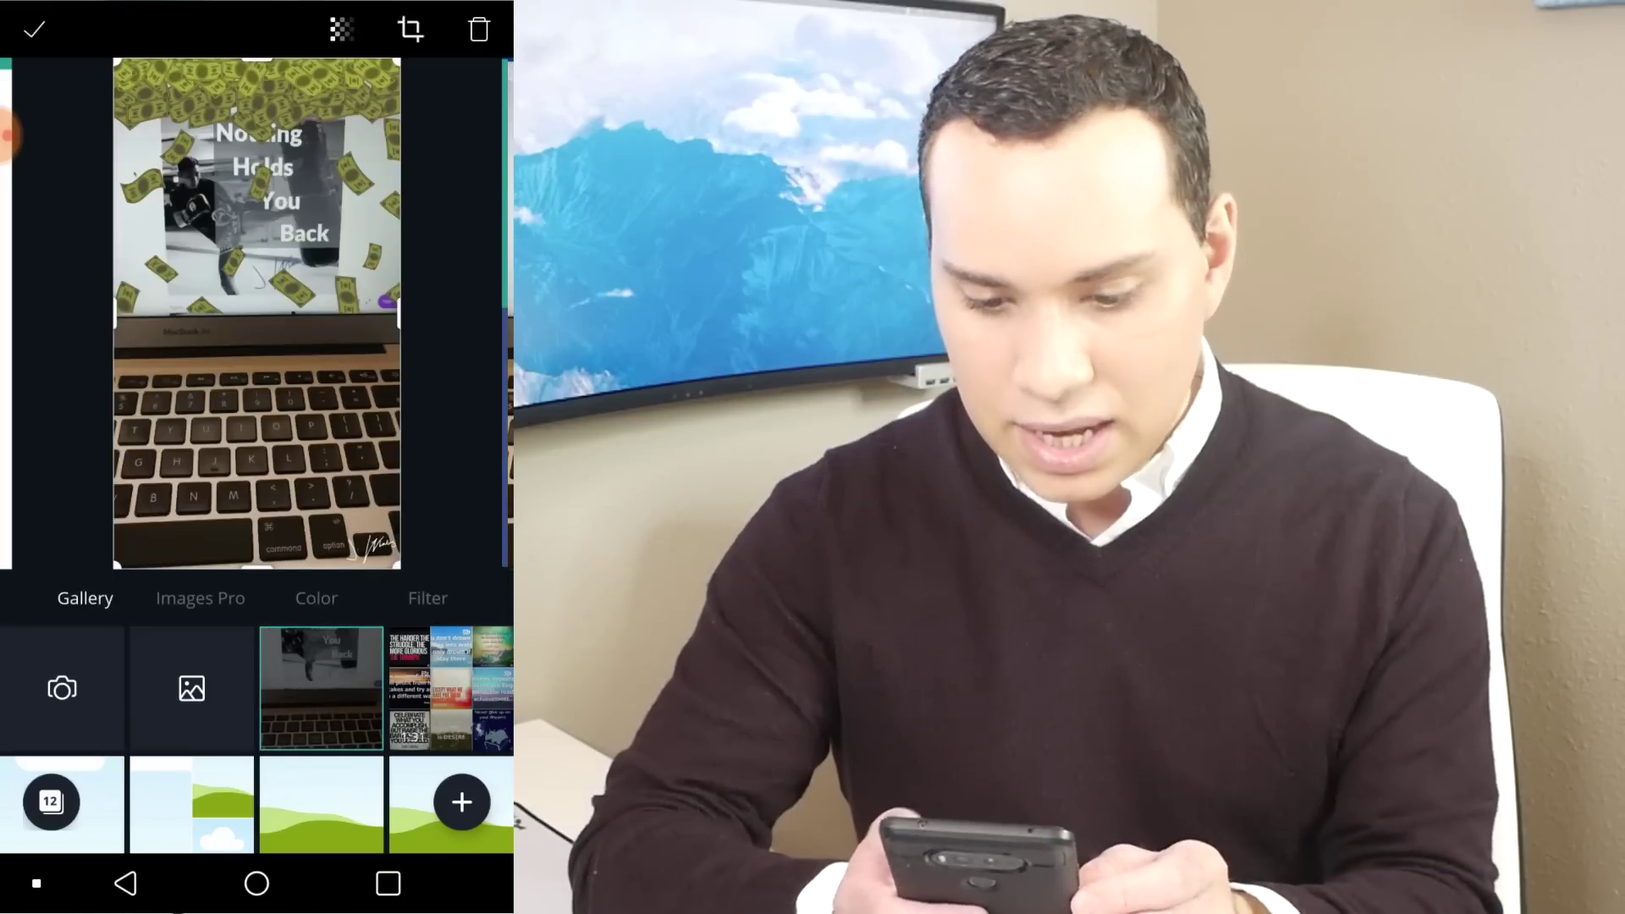
left_click(34, 29)
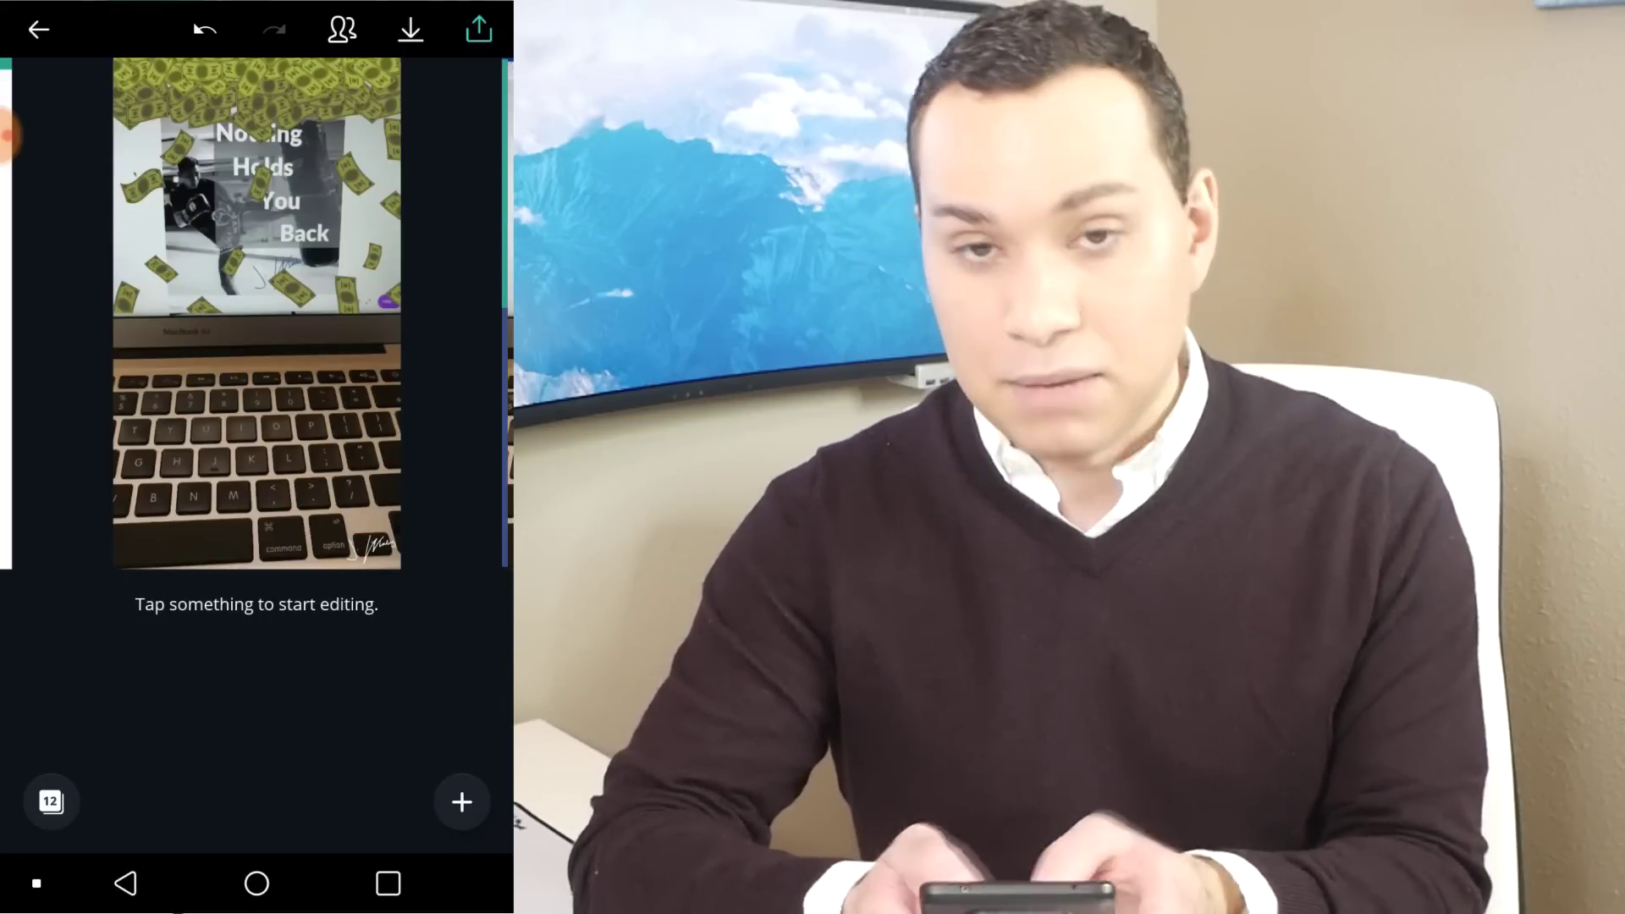
Fill the background of page 8, the template with the orange jagged bottom edge, with a newly taken camera photo of the coffee cup.
left_click_drag(254, 339, 135, 339)
left_click(51, 801)
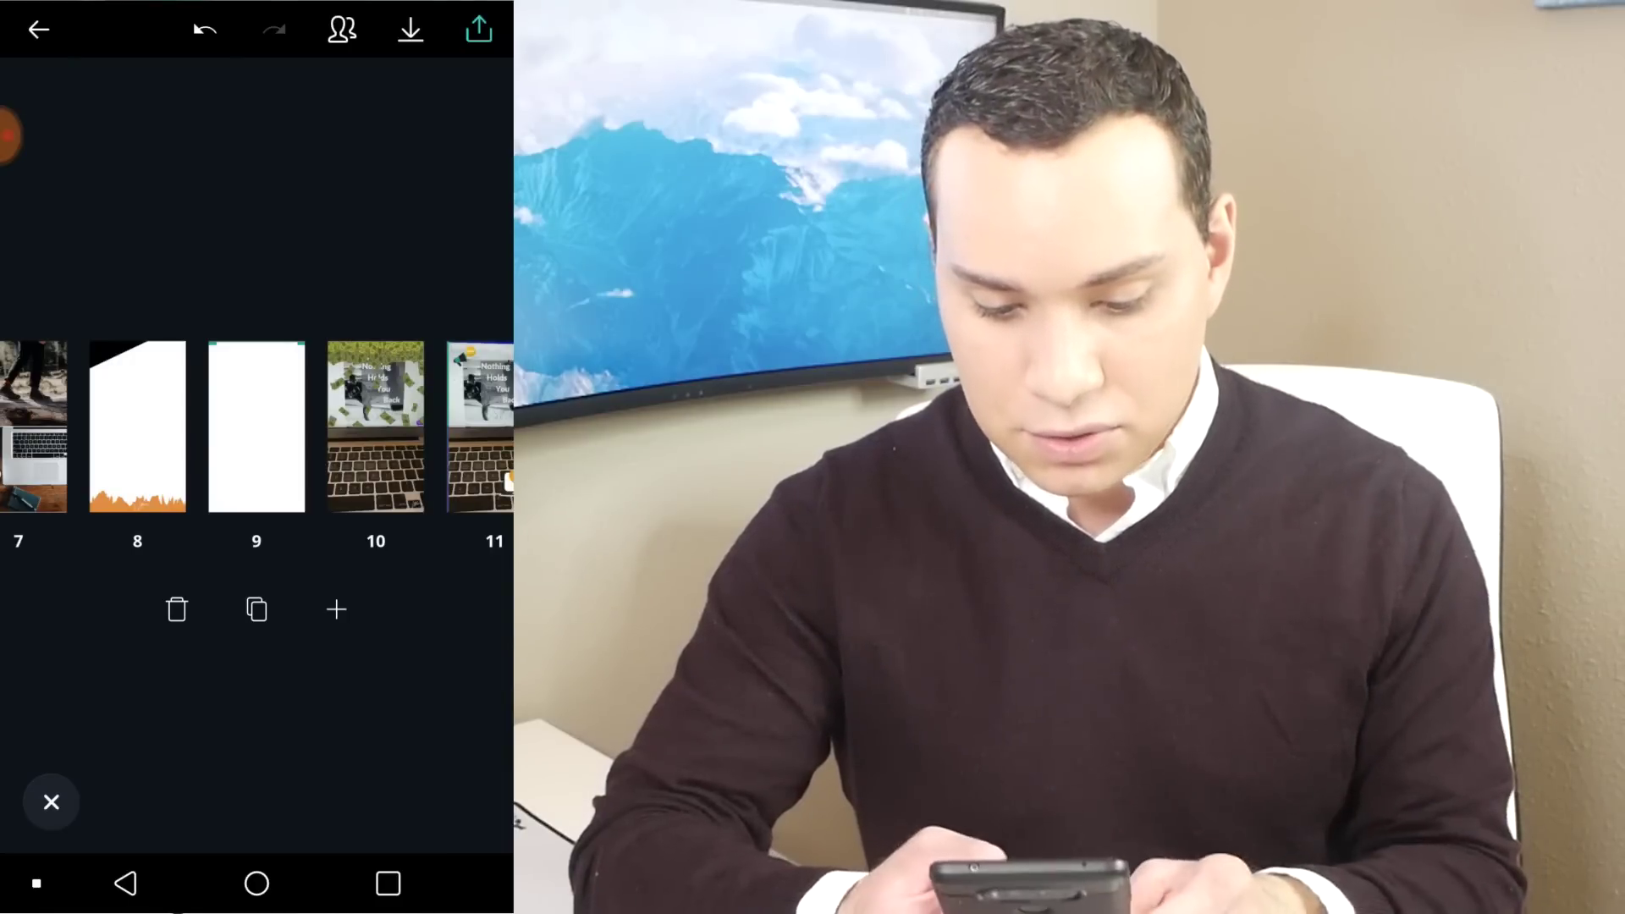
left_click_drag(254, 426, 299, 426)
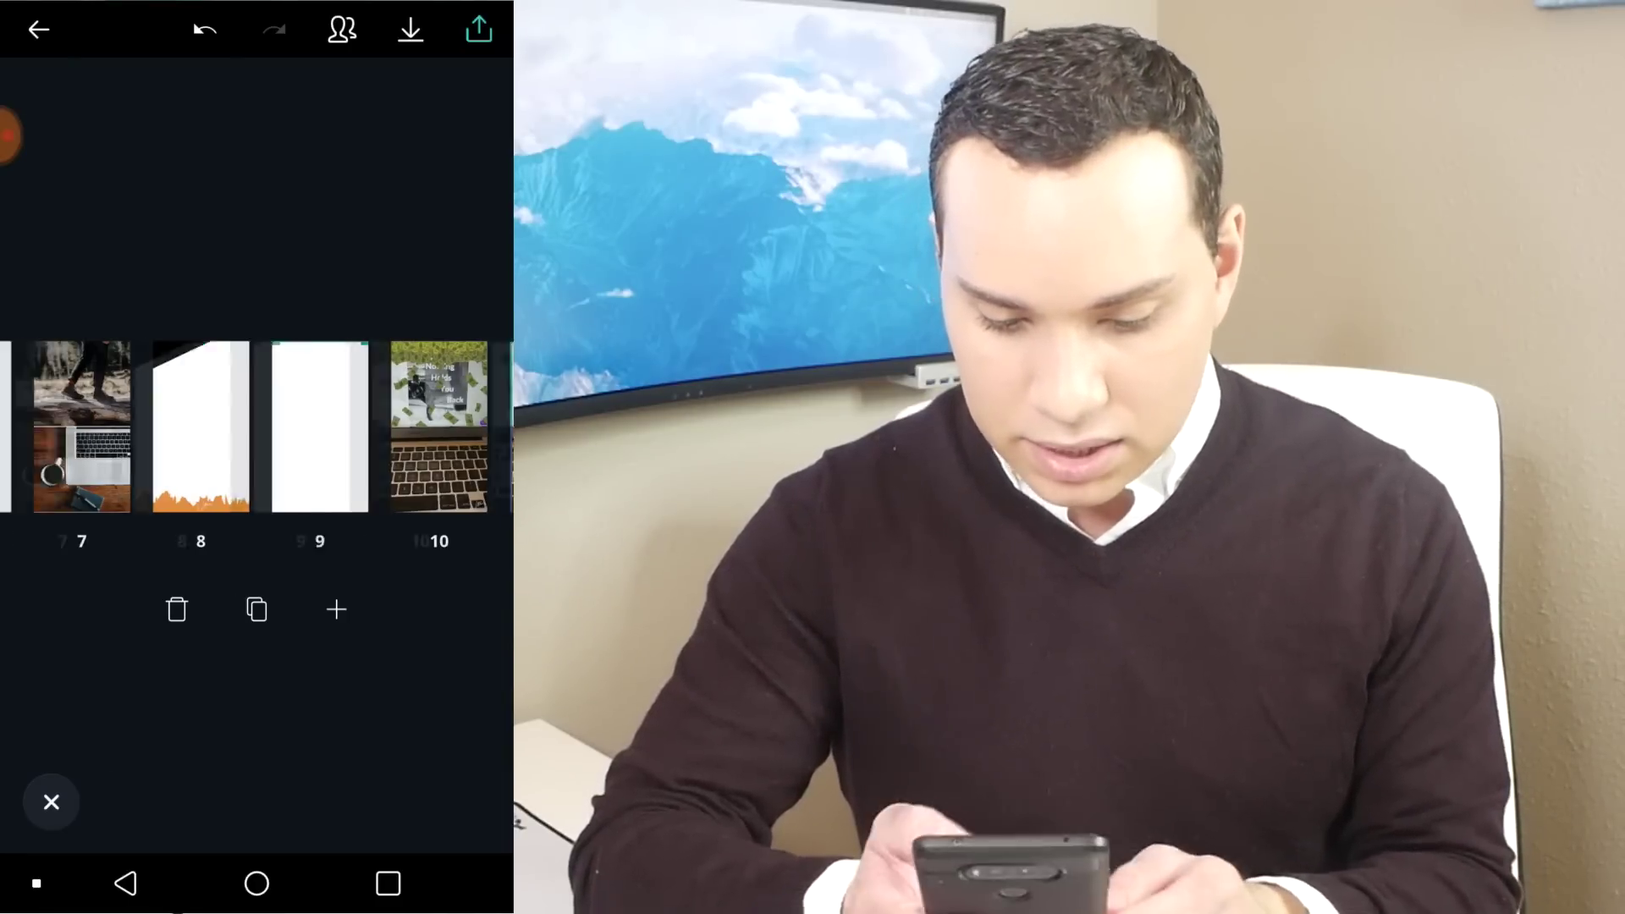
left_click(182, 426)
left_click(50, 800)
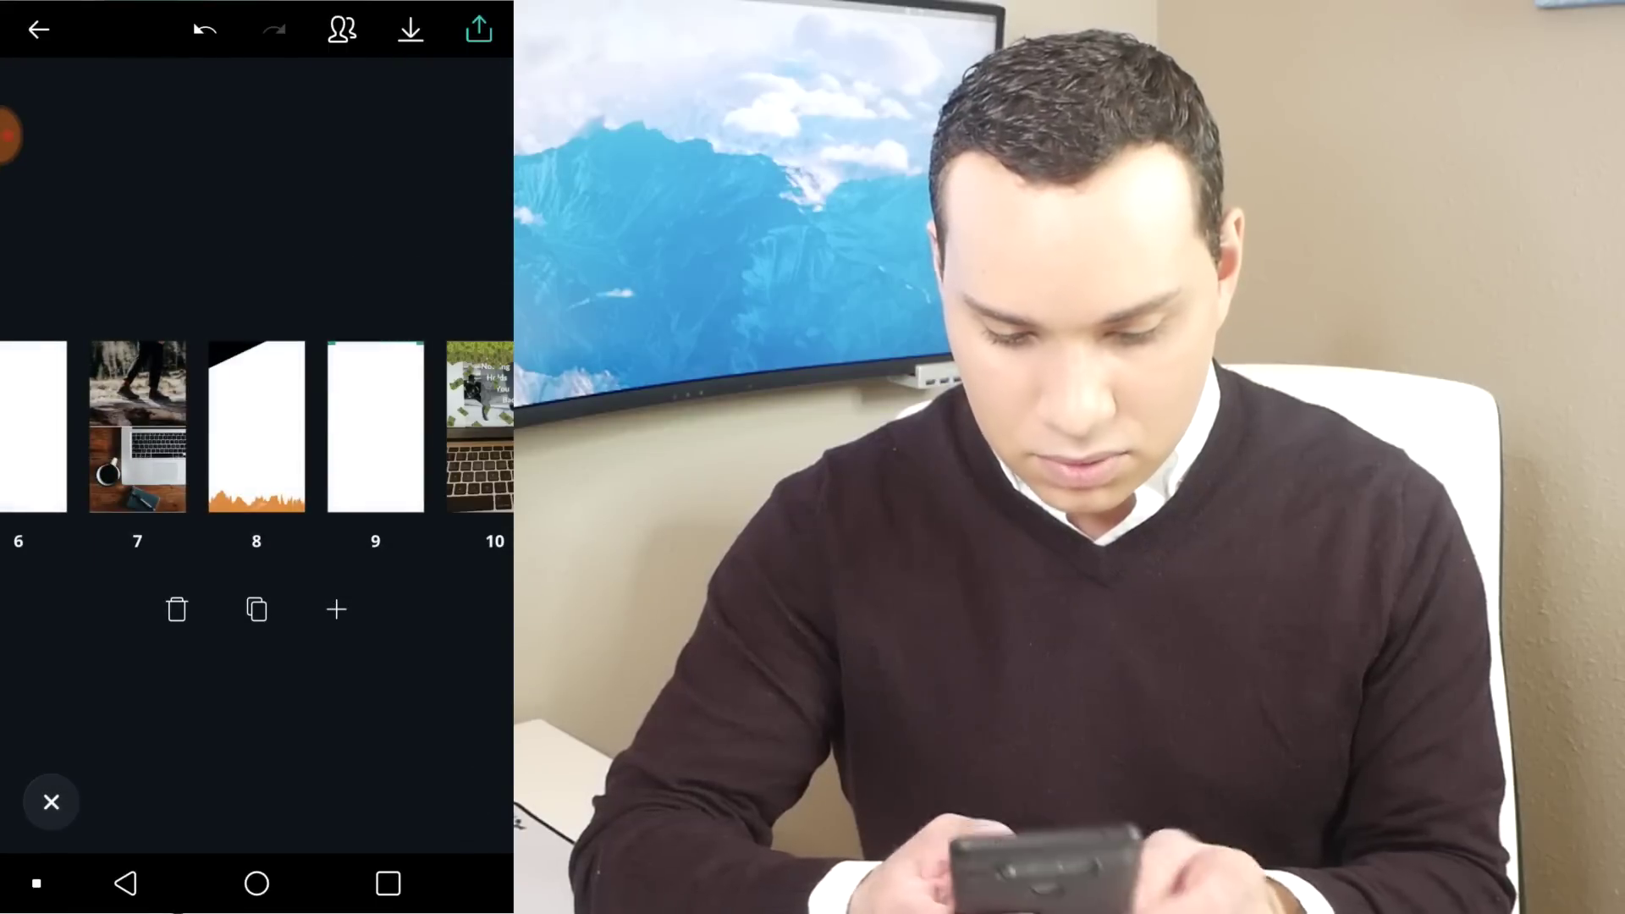
left_click(51, 800)
left_click(254, 534)
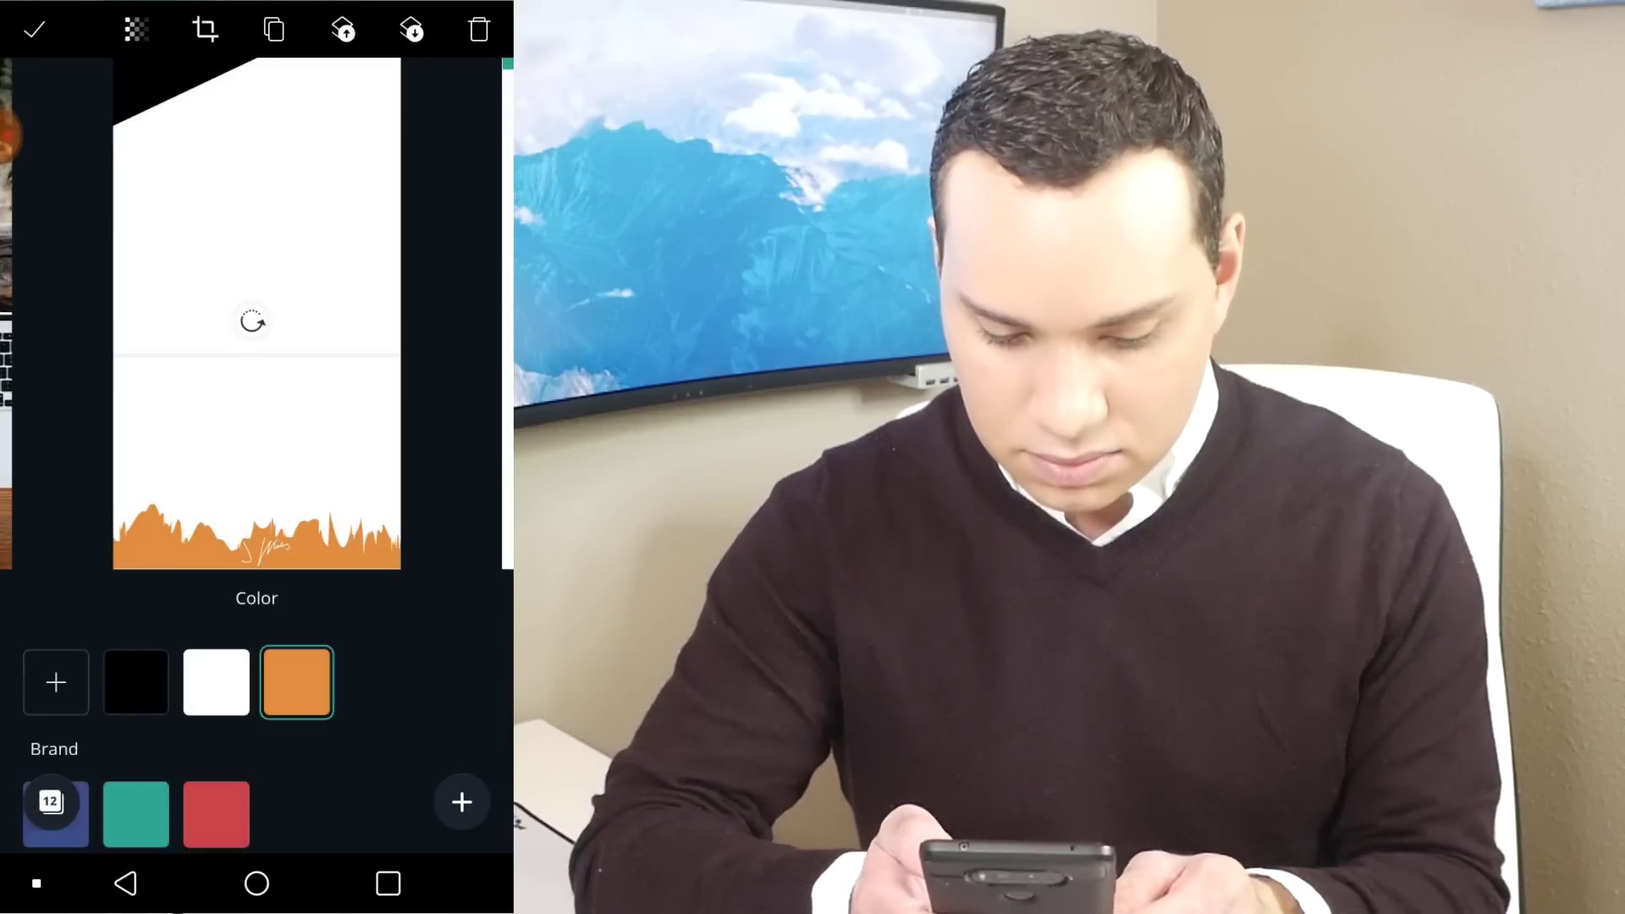
left_click(256, 254)
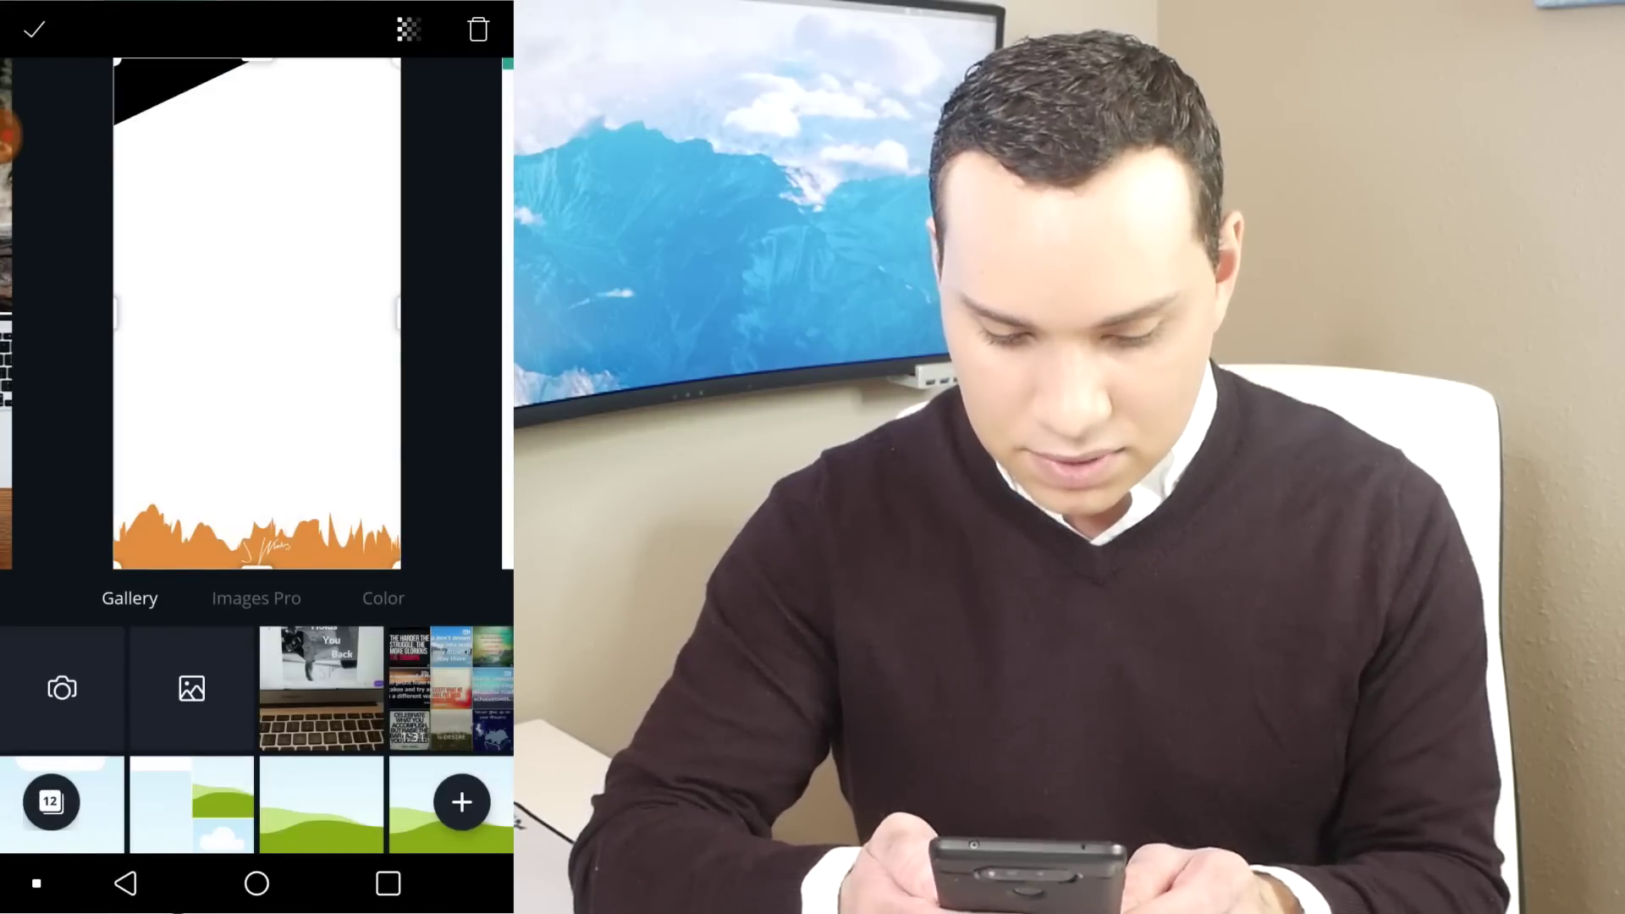
left_click(61, 689)
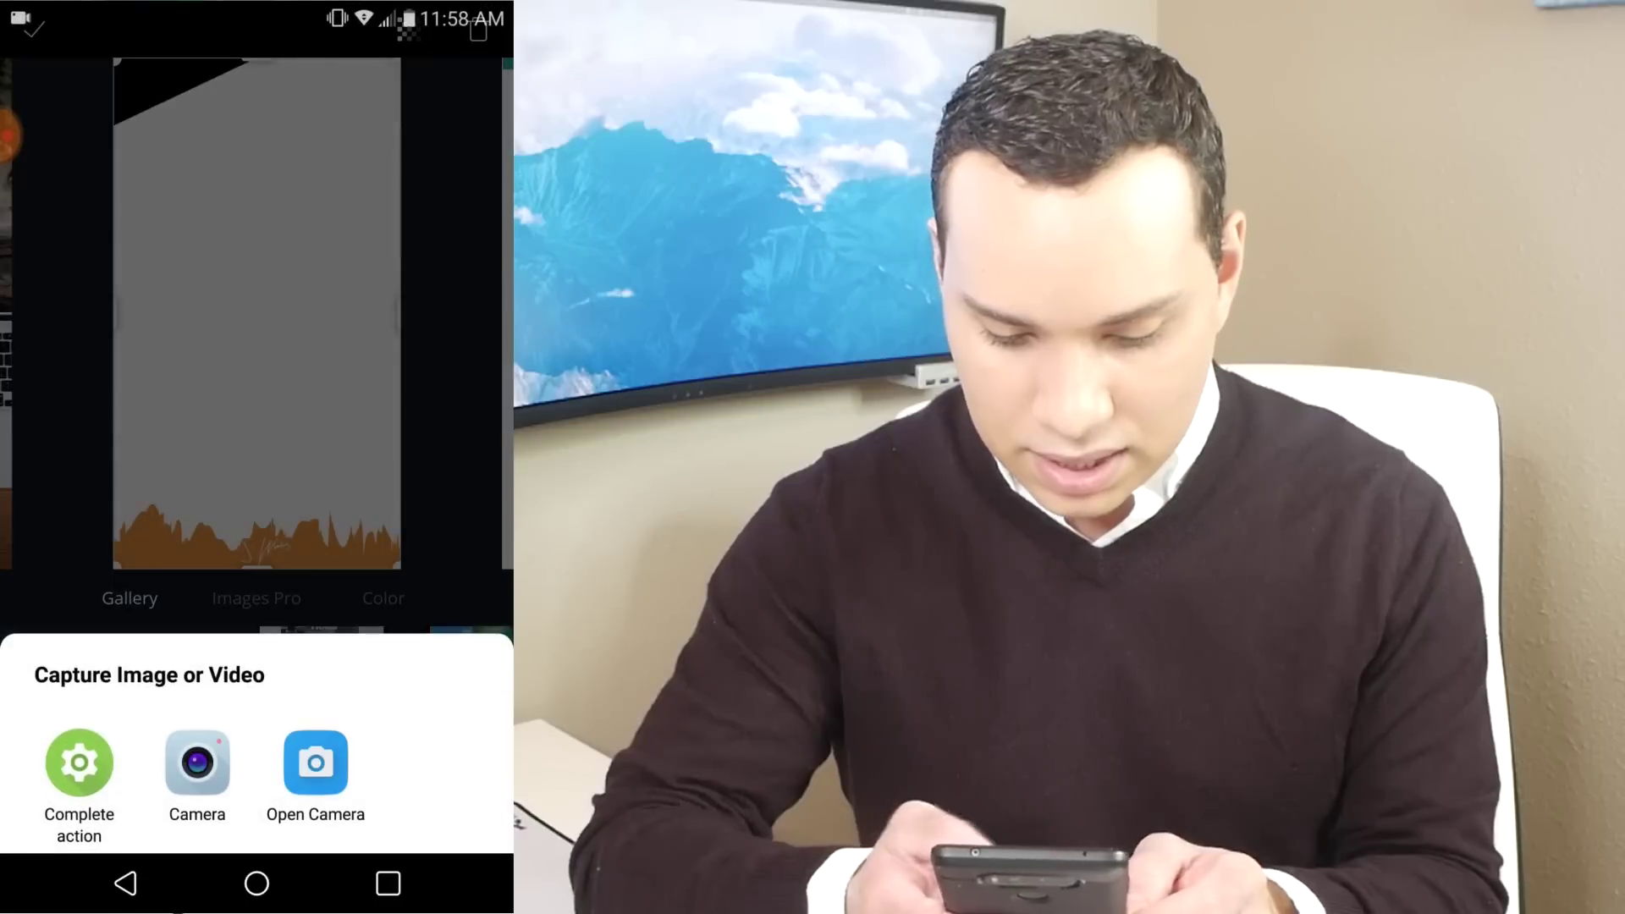
left_click(316, 766)
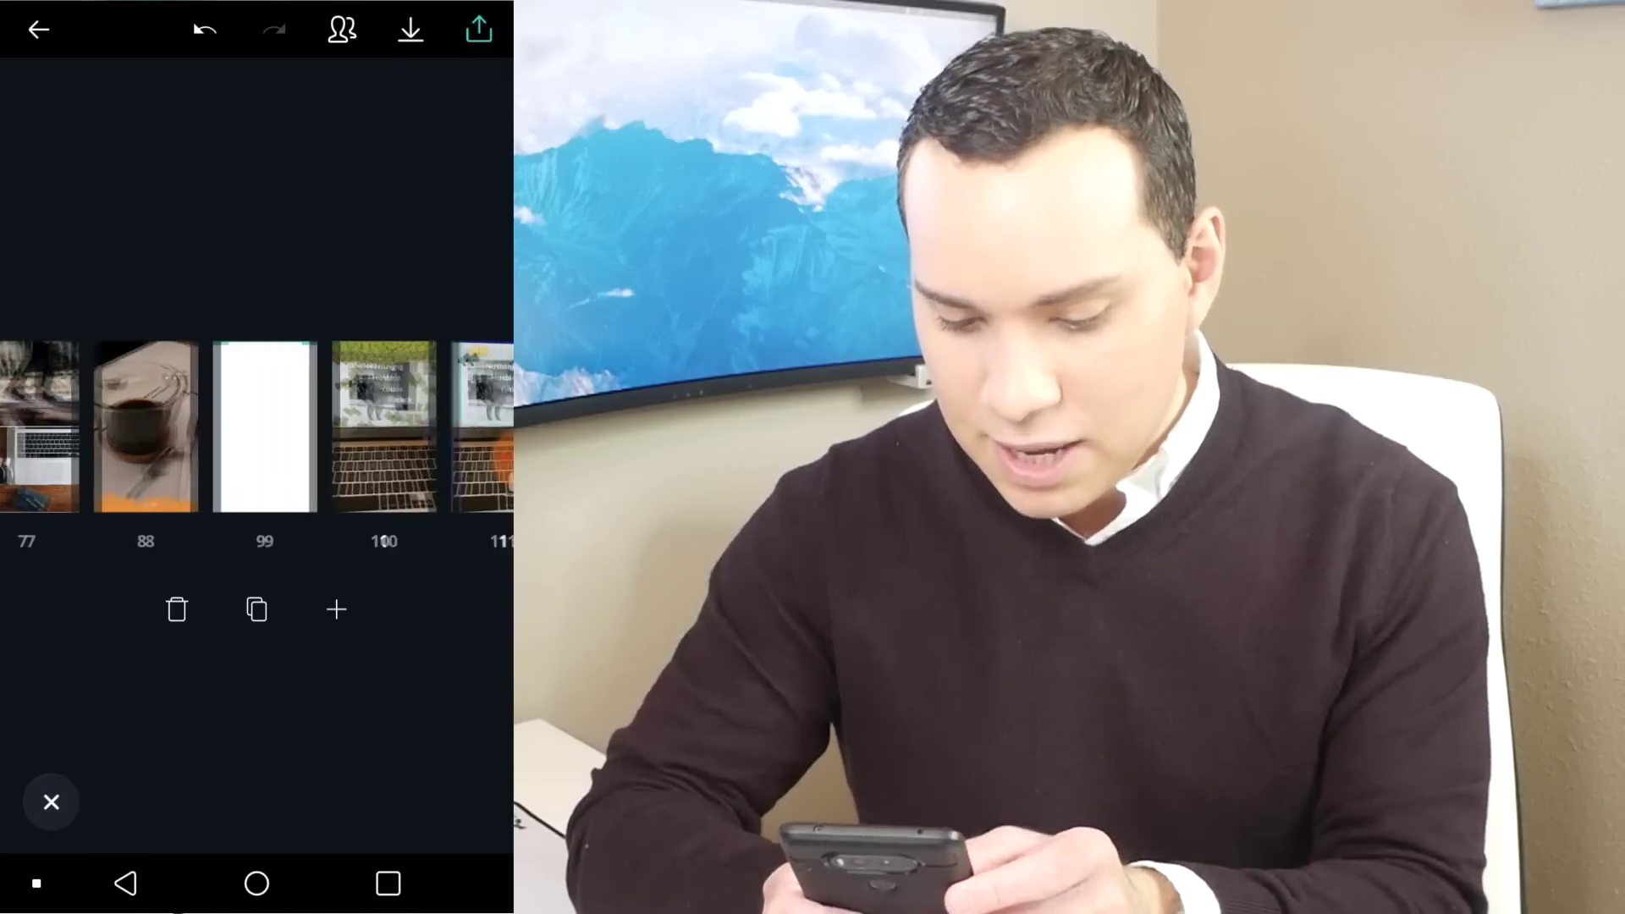
left_click(256, 426)
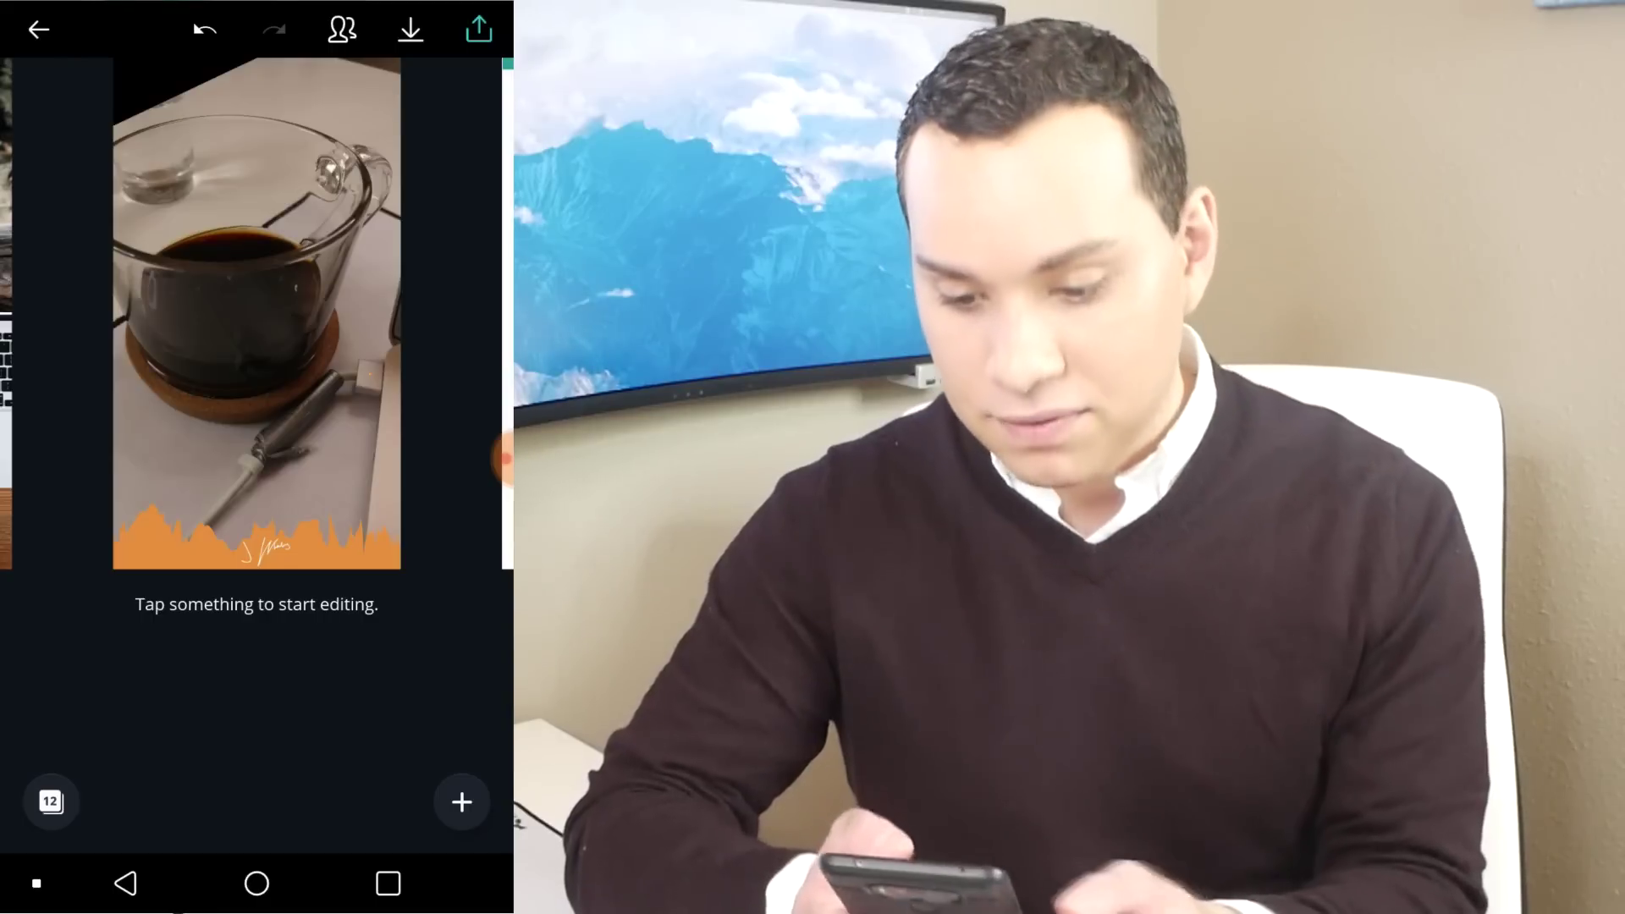
Fill page 4's three-cell grid with the coffee cup photo, the "Nothing Holds You Back" laptop photo, and the hiking boots and laptop image.
left_click_drag(355, 313, 135, 313)
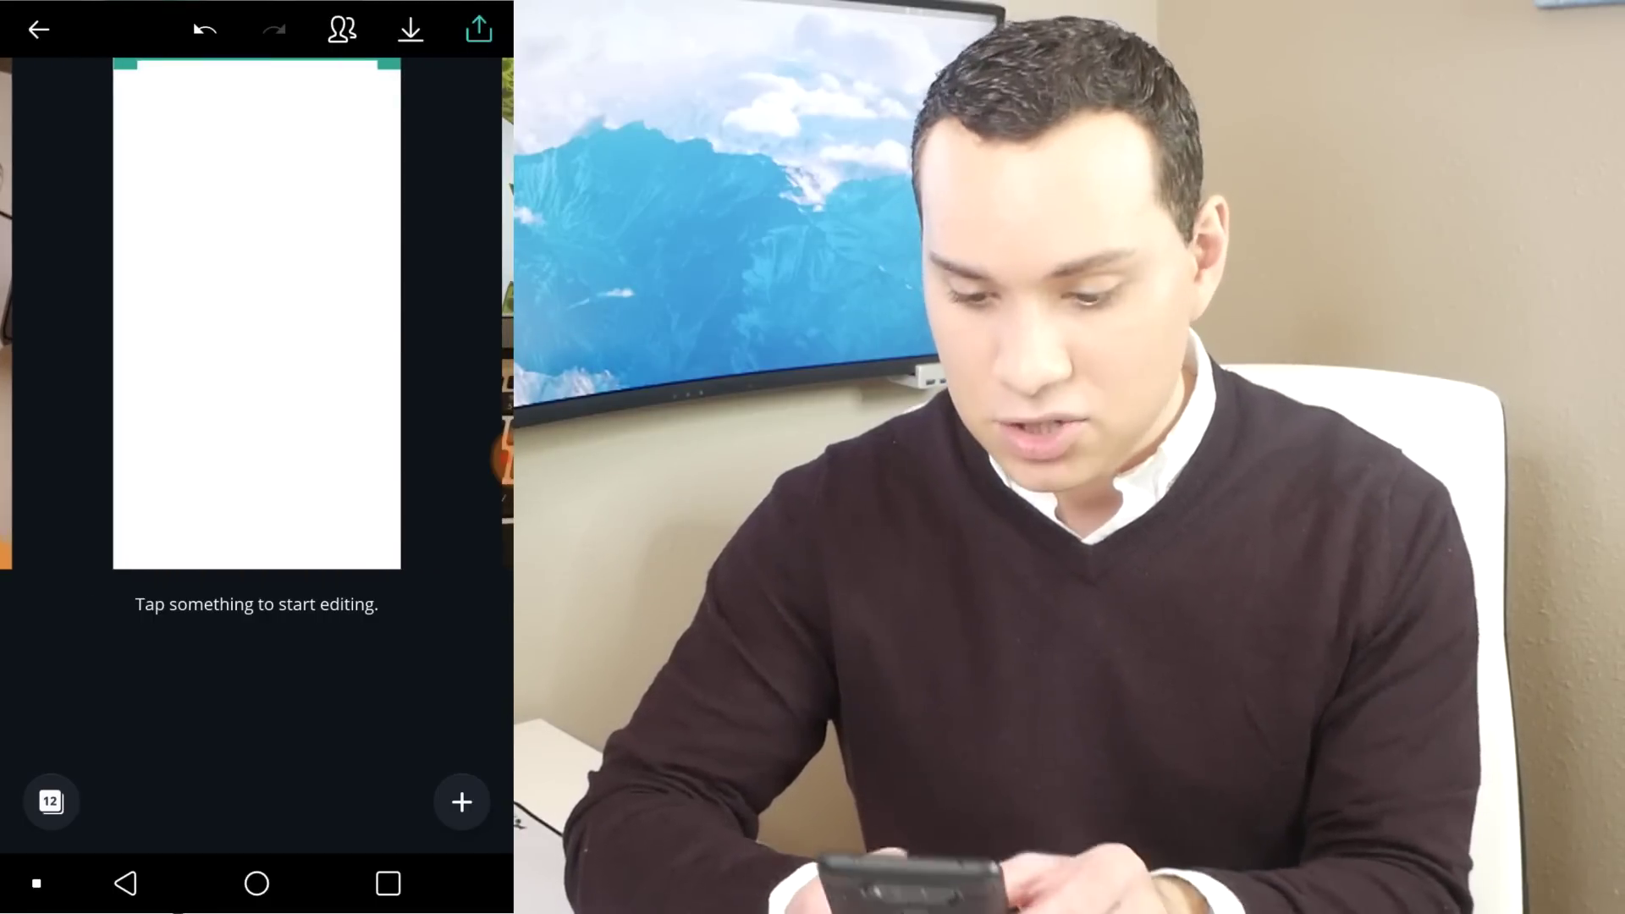
left_click(51, 801)
left_click_drag(85, 423, 423, 423)
left_click(243, 425)
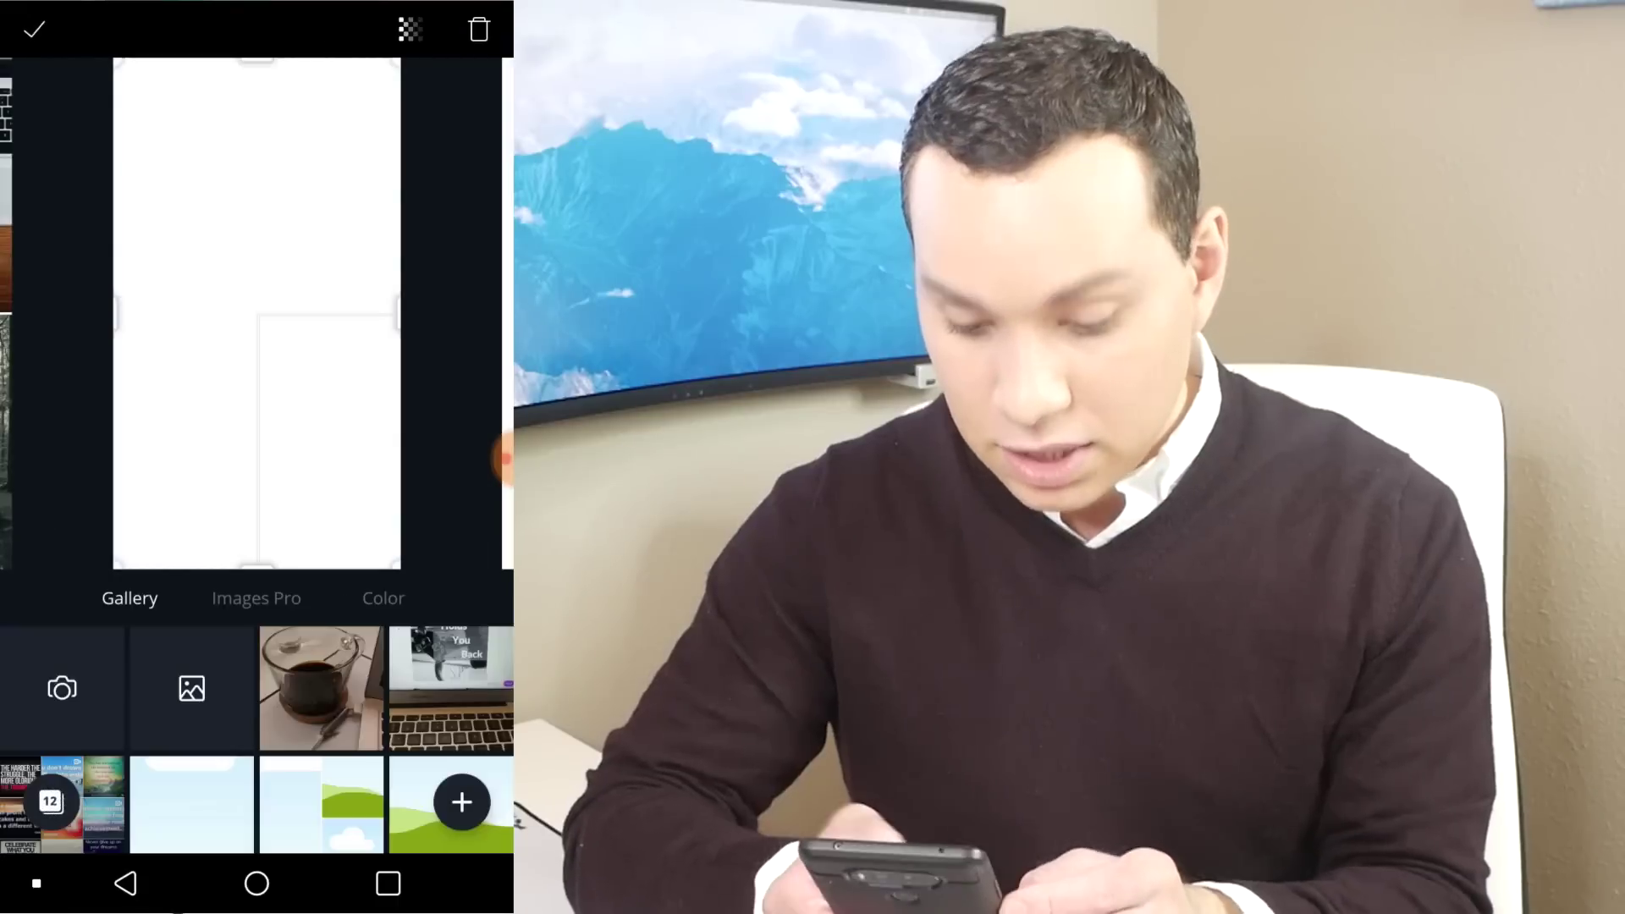
left_click(321, 687)
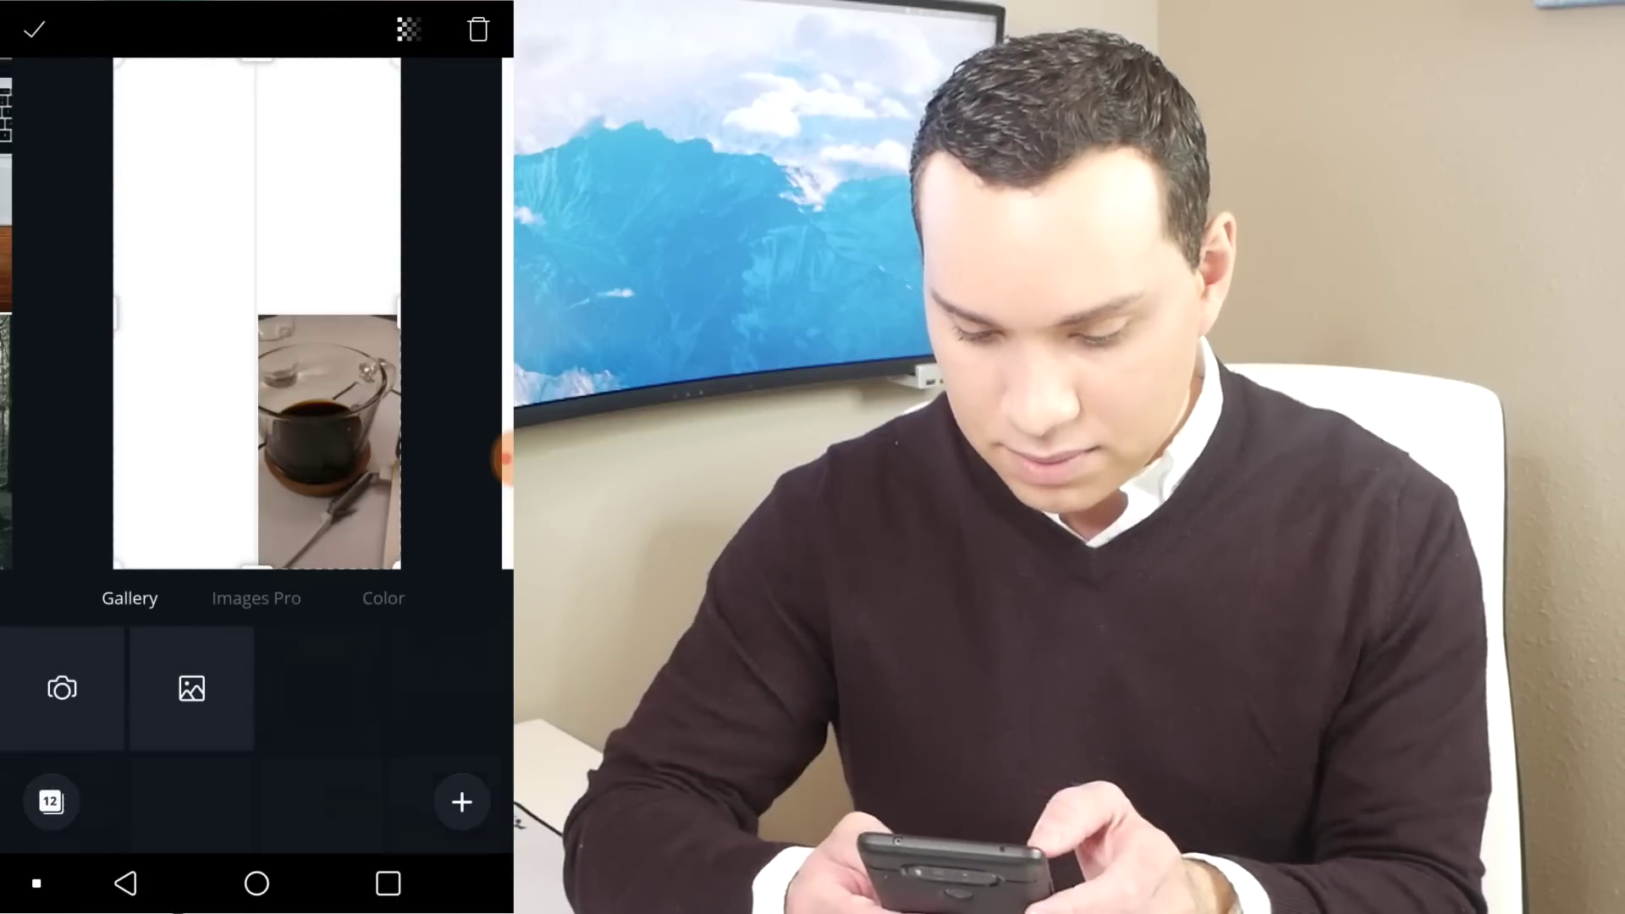
left_click(451, 688)
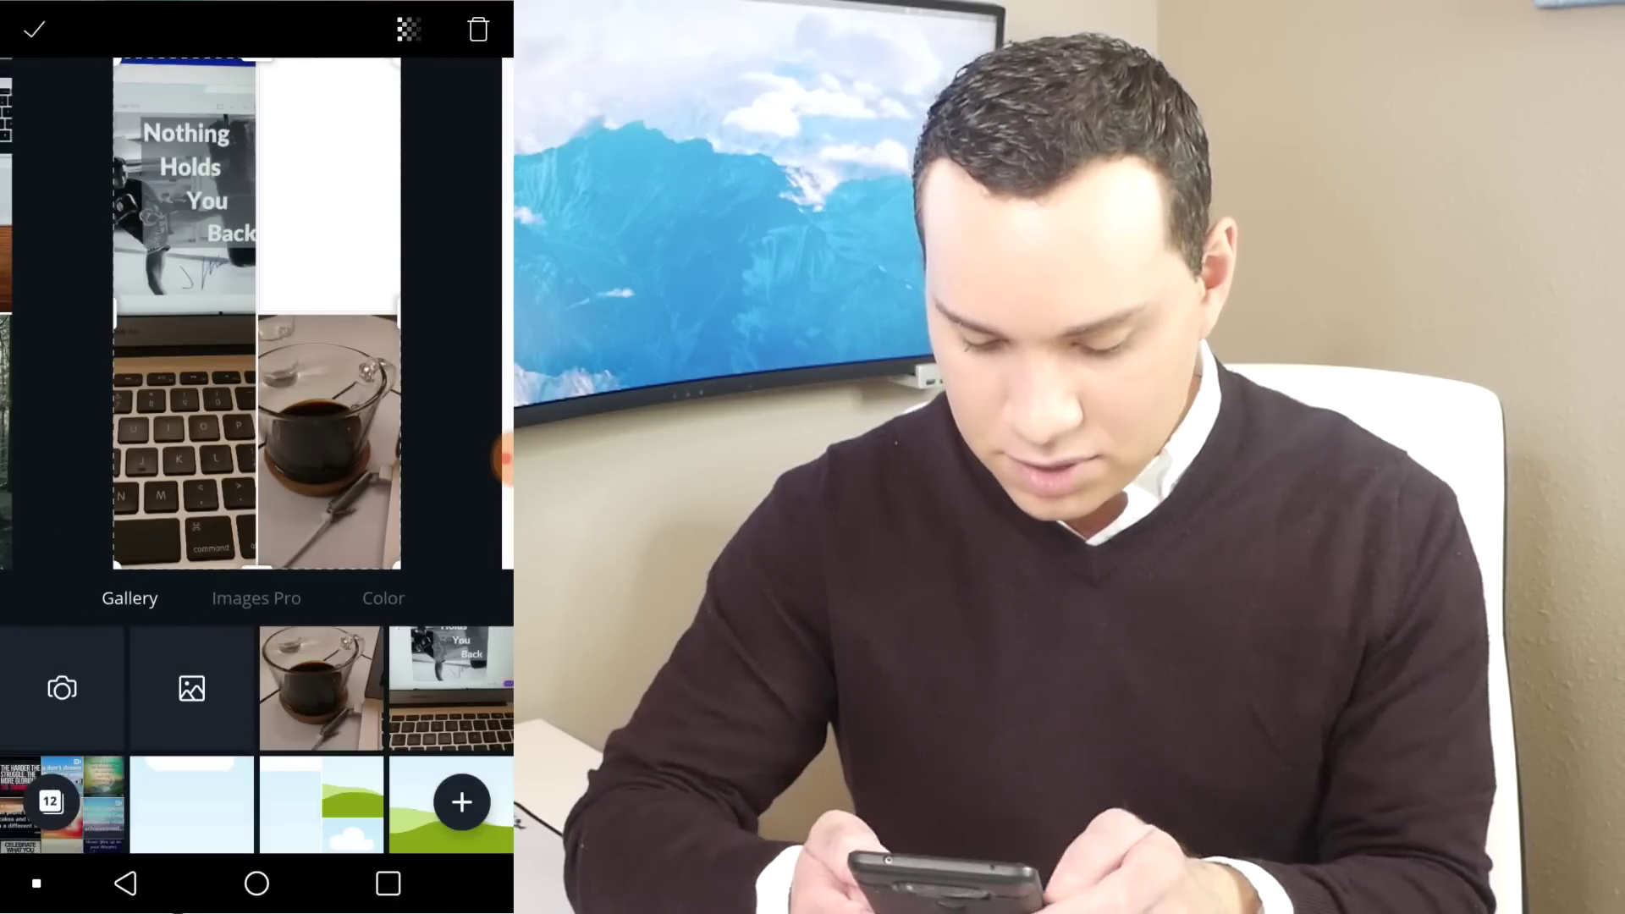
scroll(256, 683, "down", 10)
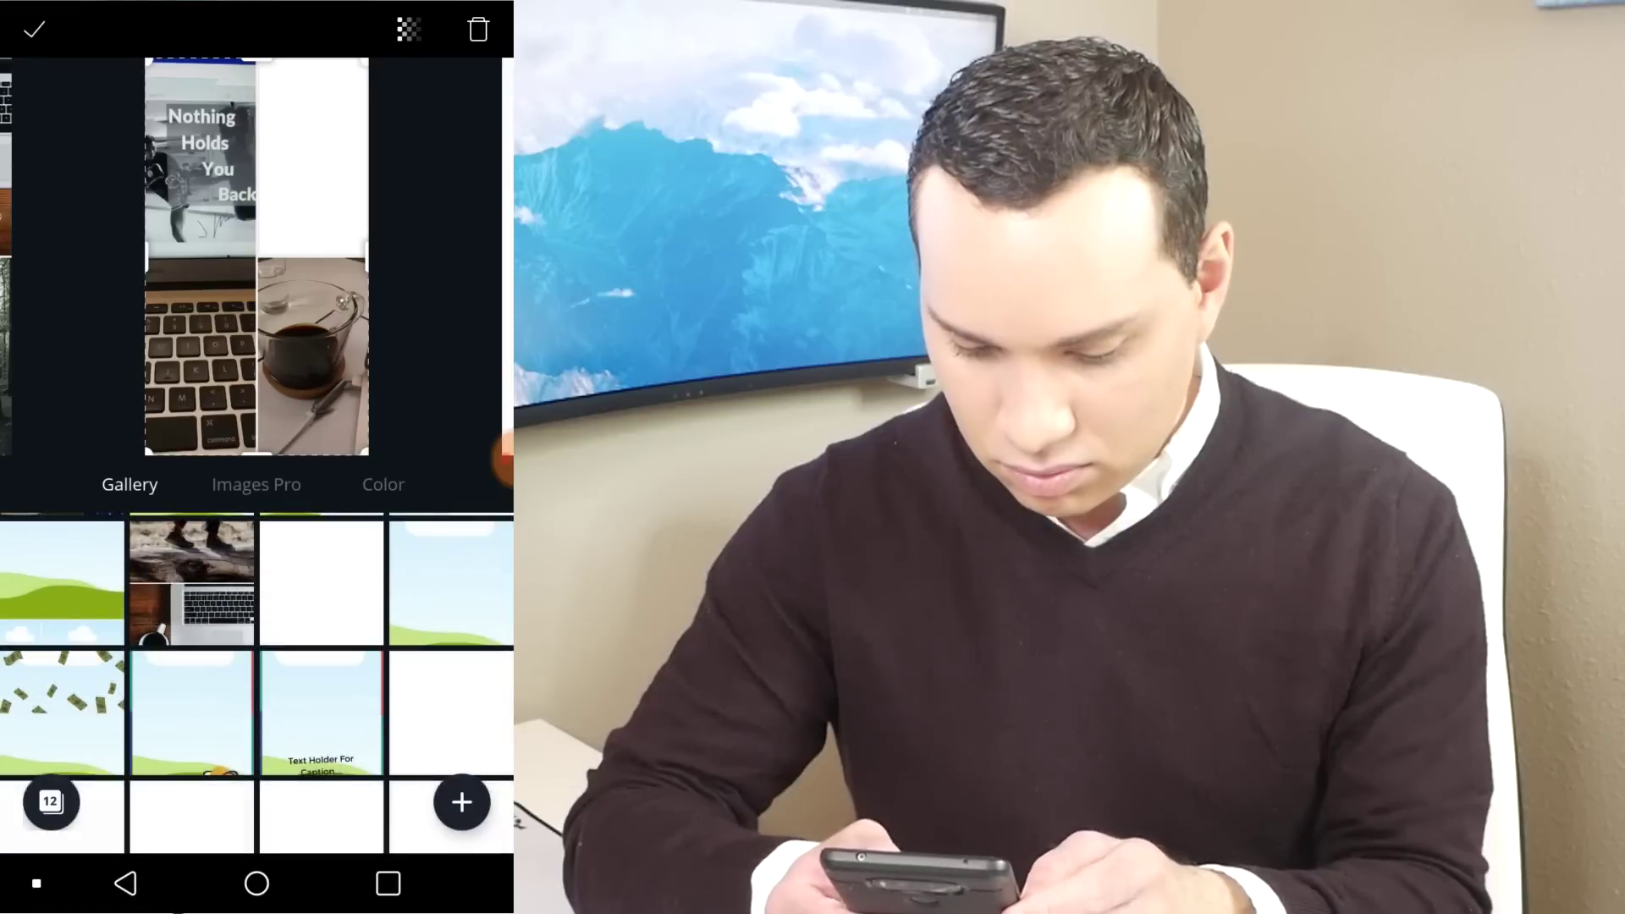
scroll(256, 683, "up", 10)
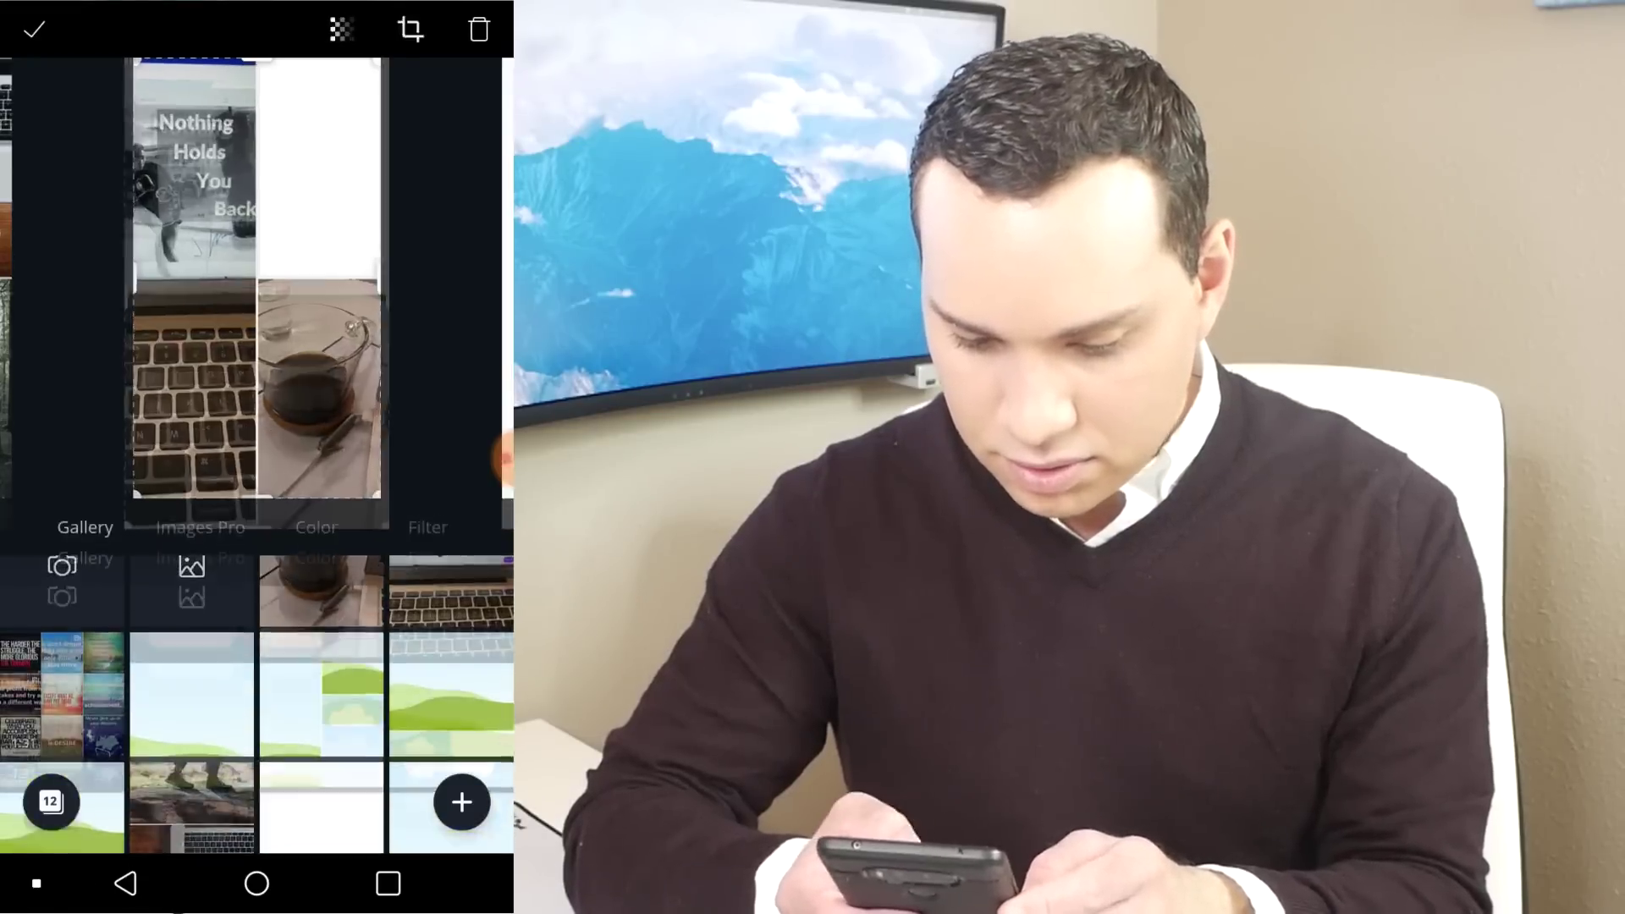
left_click(33, 30)
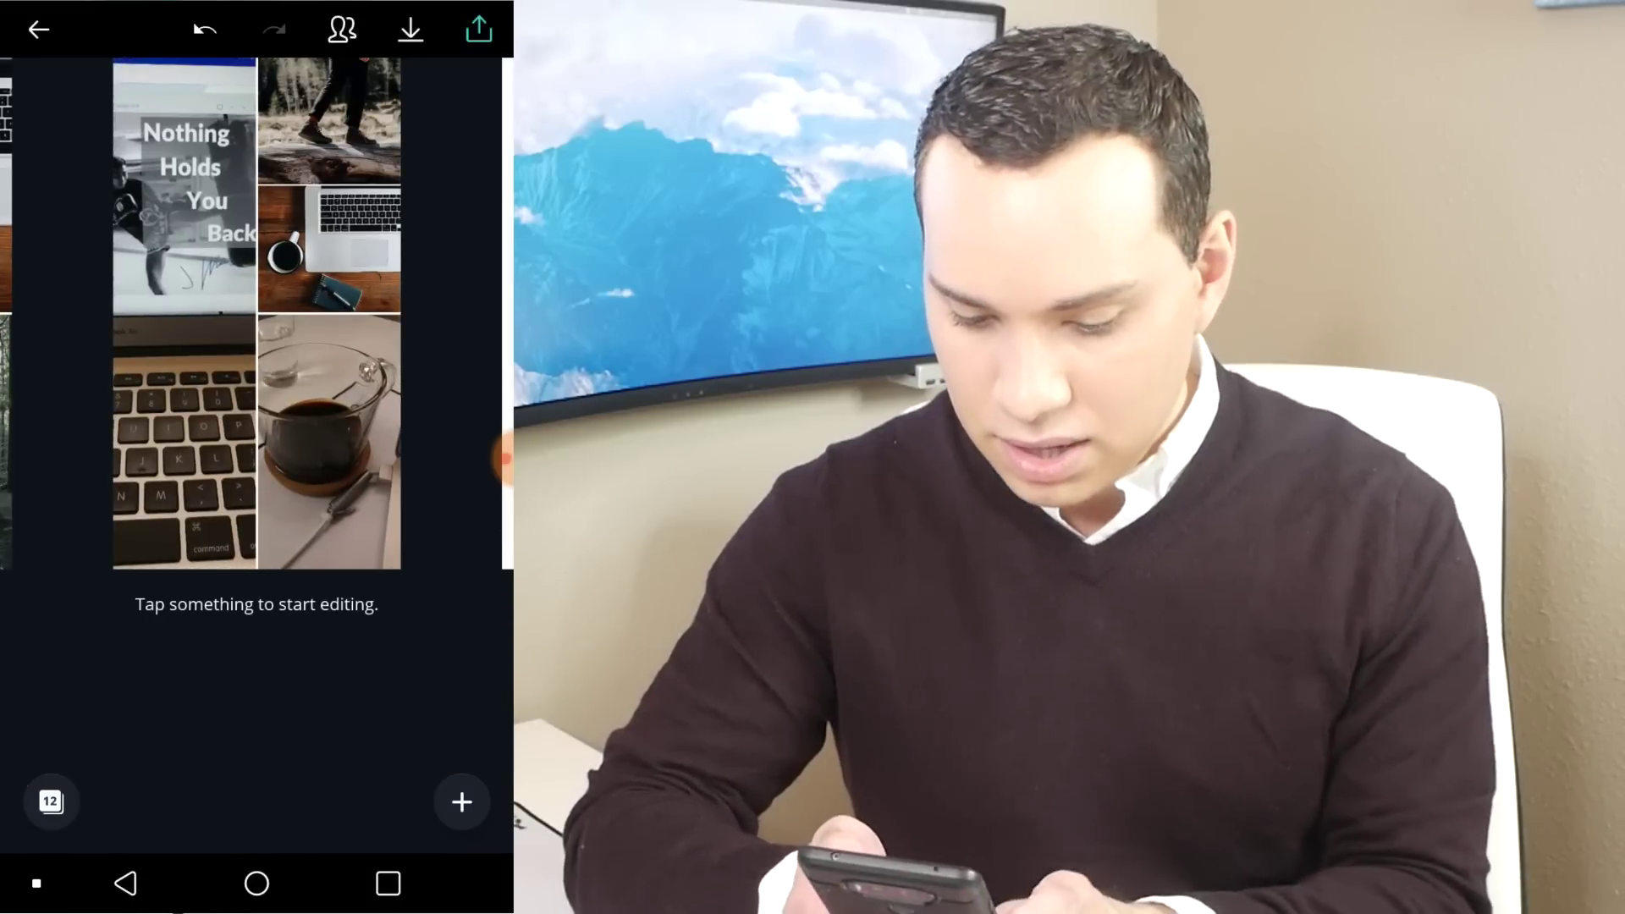
Publish page 11, the template with the megaphone and light bulb graphics, to Instagram Stories.
left_click(50, 800)
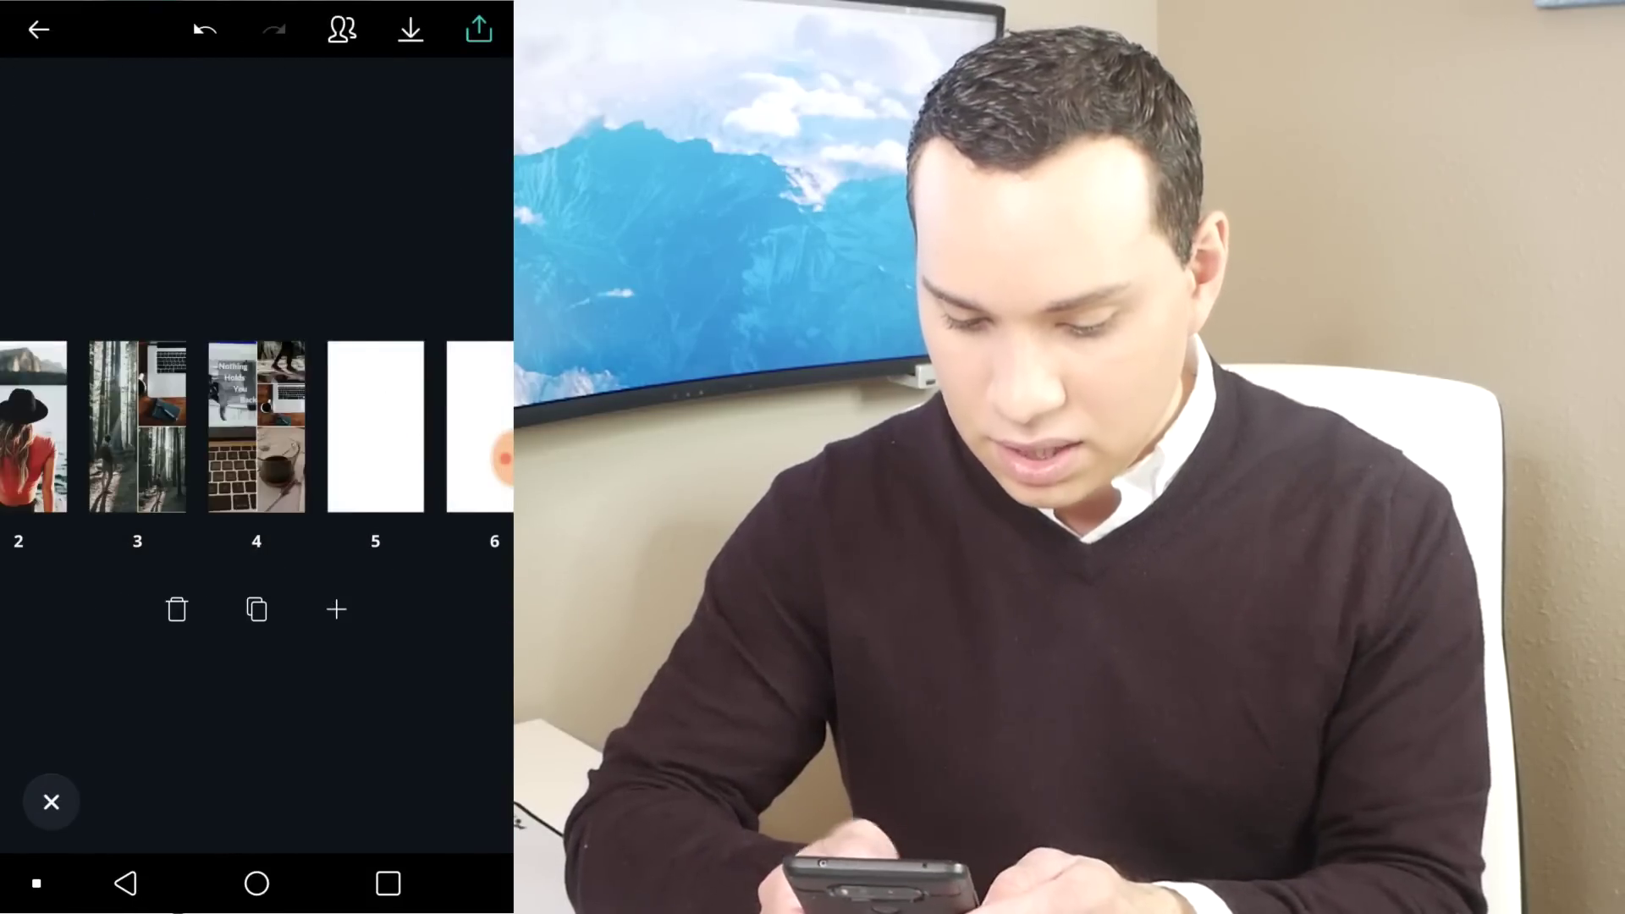
left_click_drag(381, 428, 85, 427)
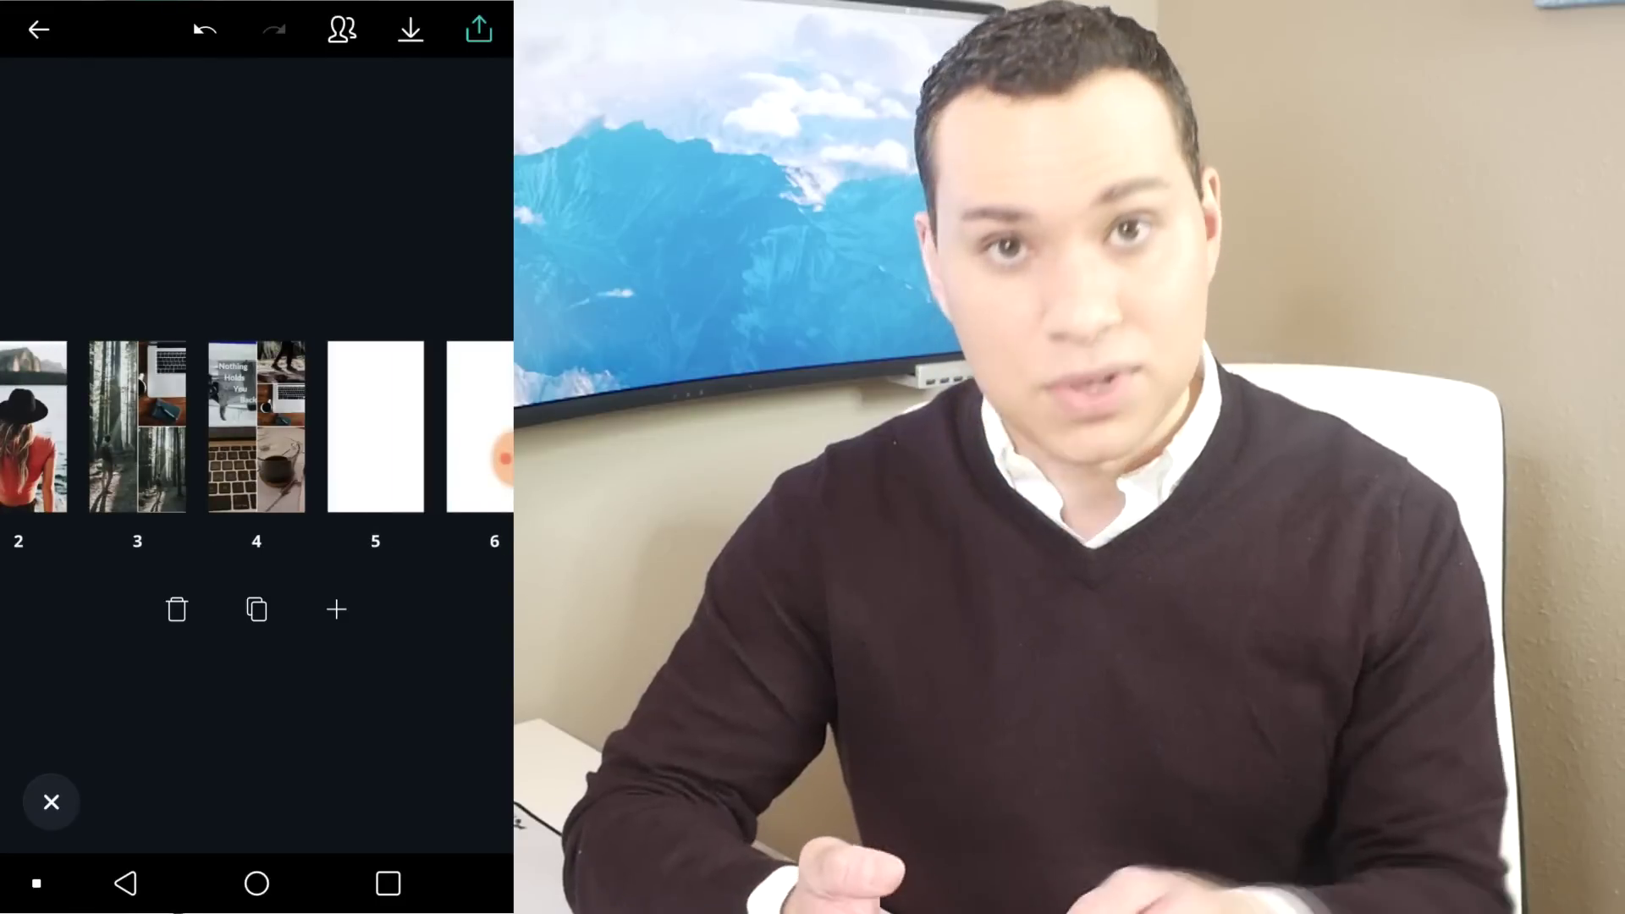
left_click_drag(381, 427, 85, 427)
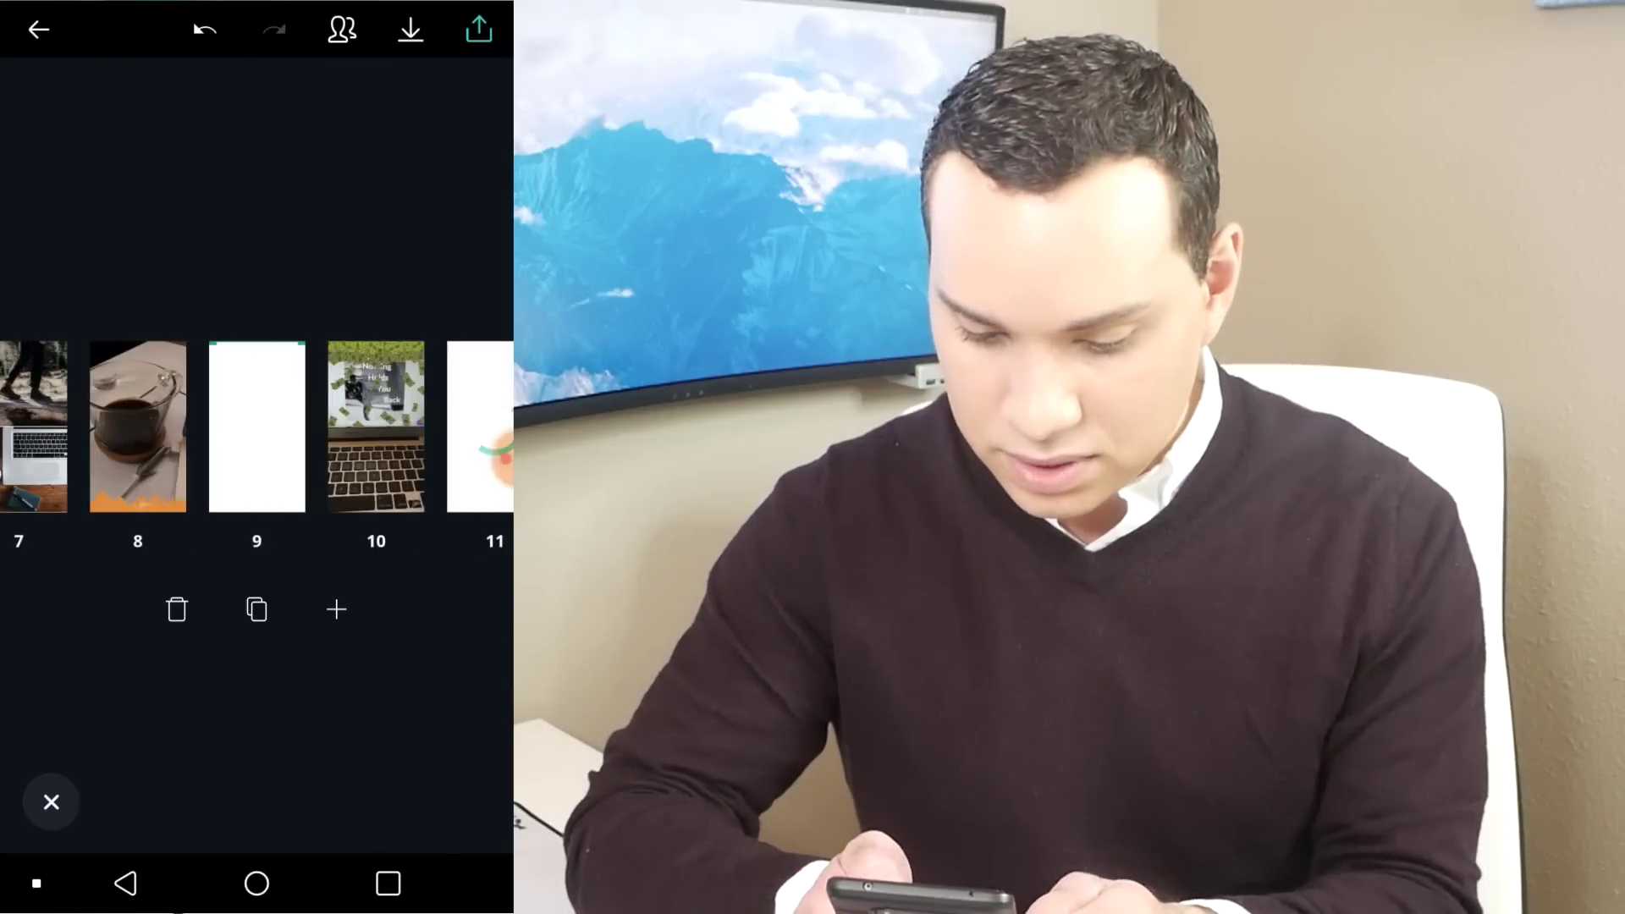
left_click_drag(381, 427, 237, 428)
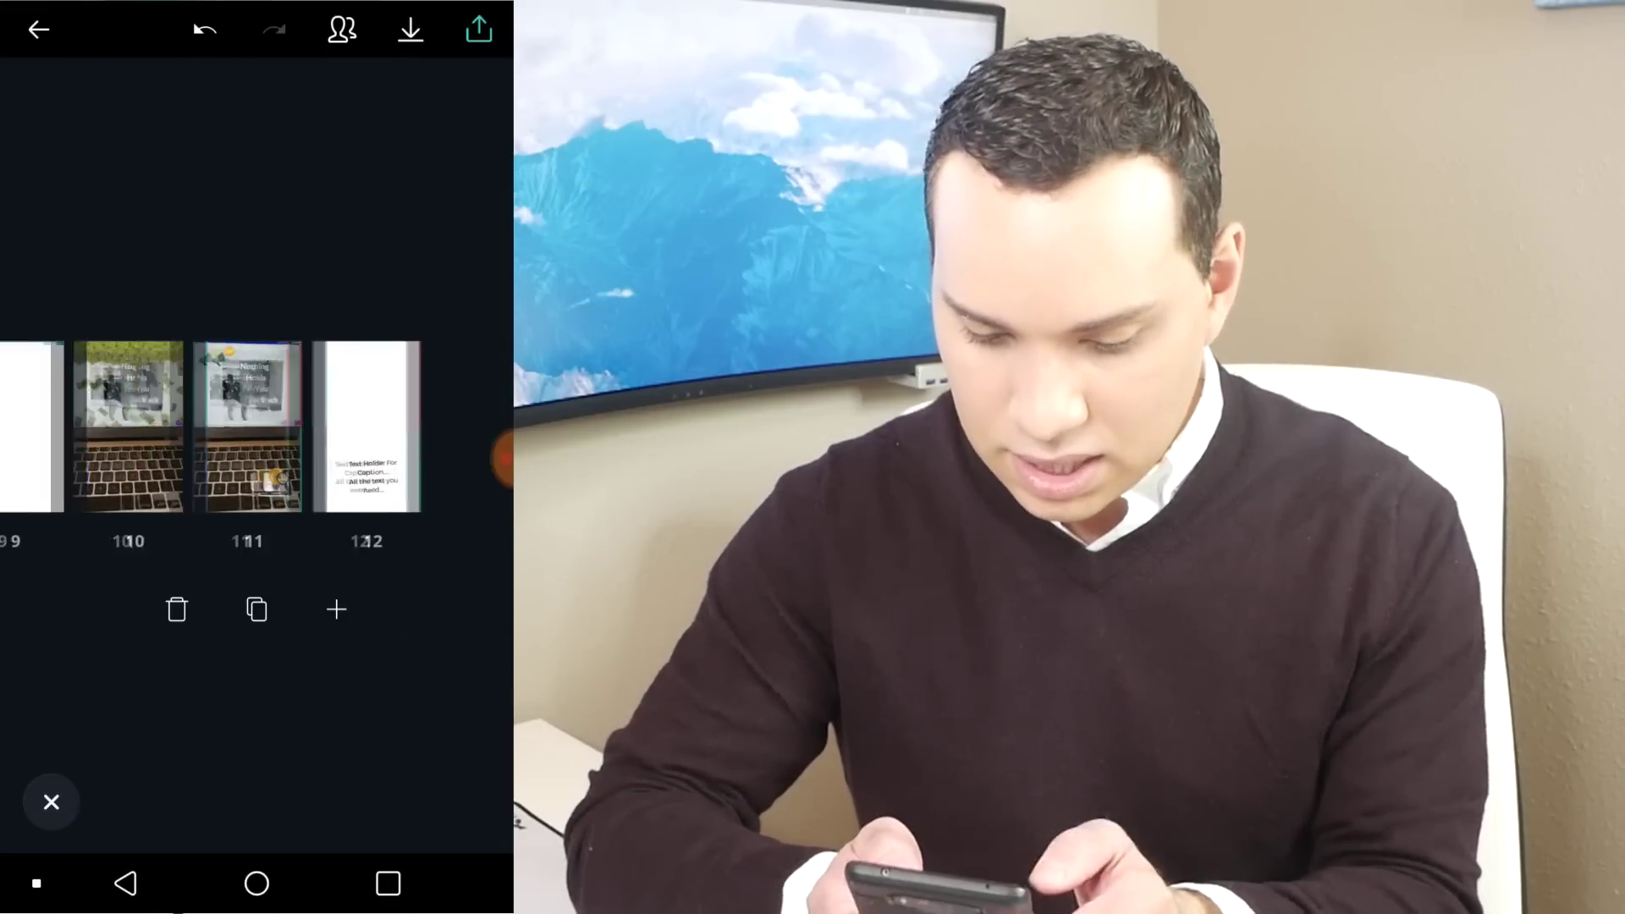
left_click(247, 424)
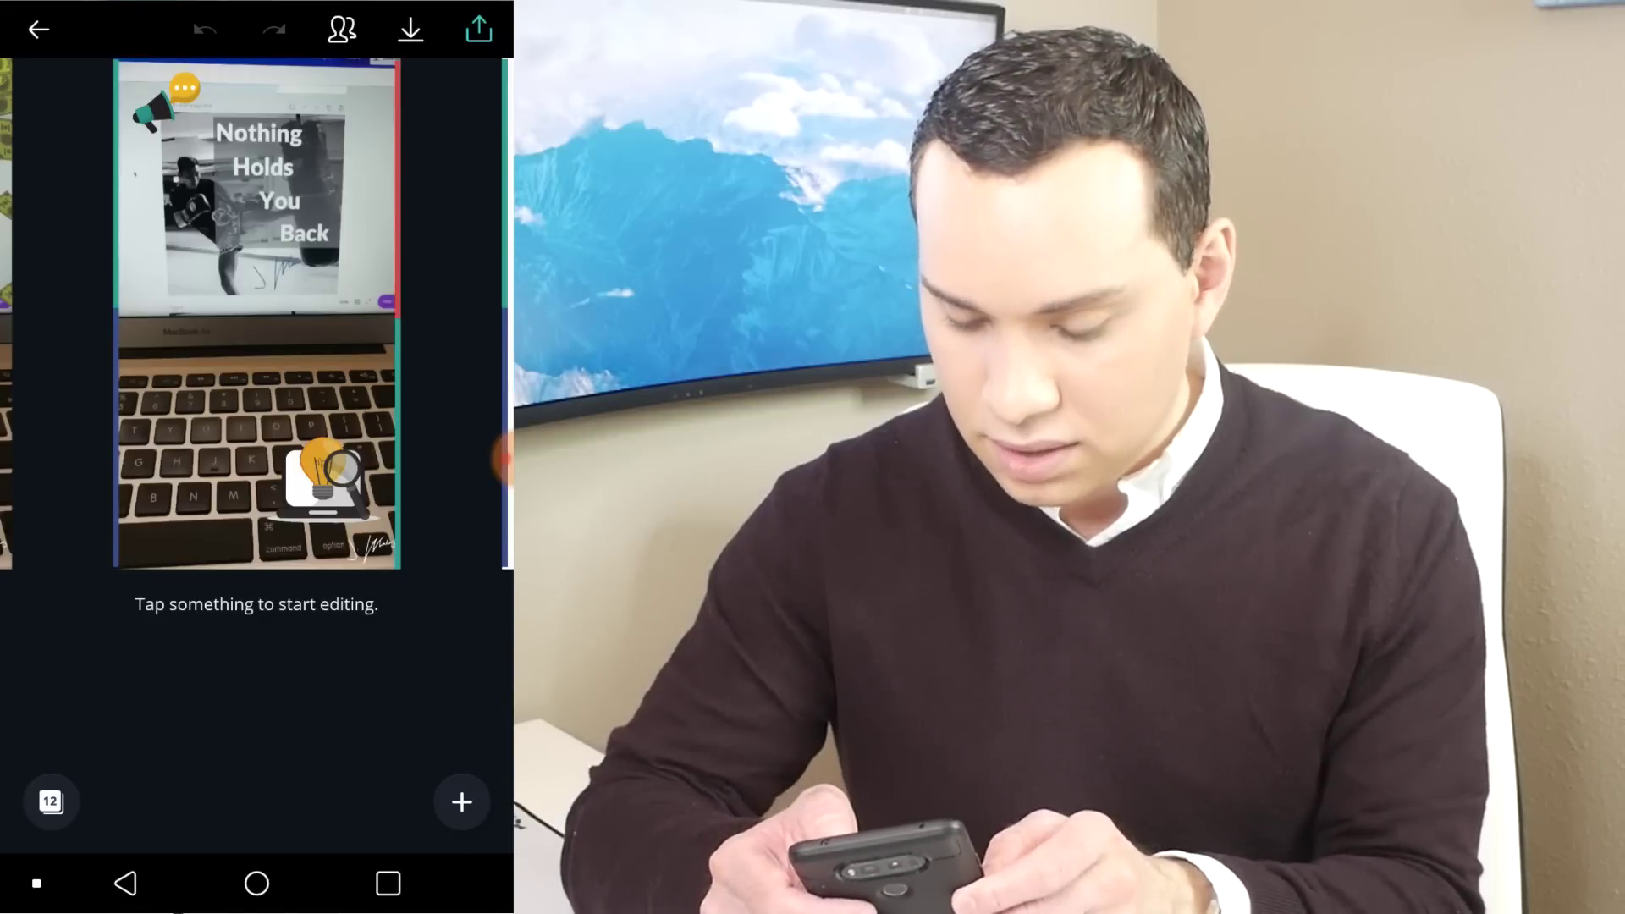
left_click(480, 30)
scroll(254, 508, "down", 5)
left_click(113, 701)
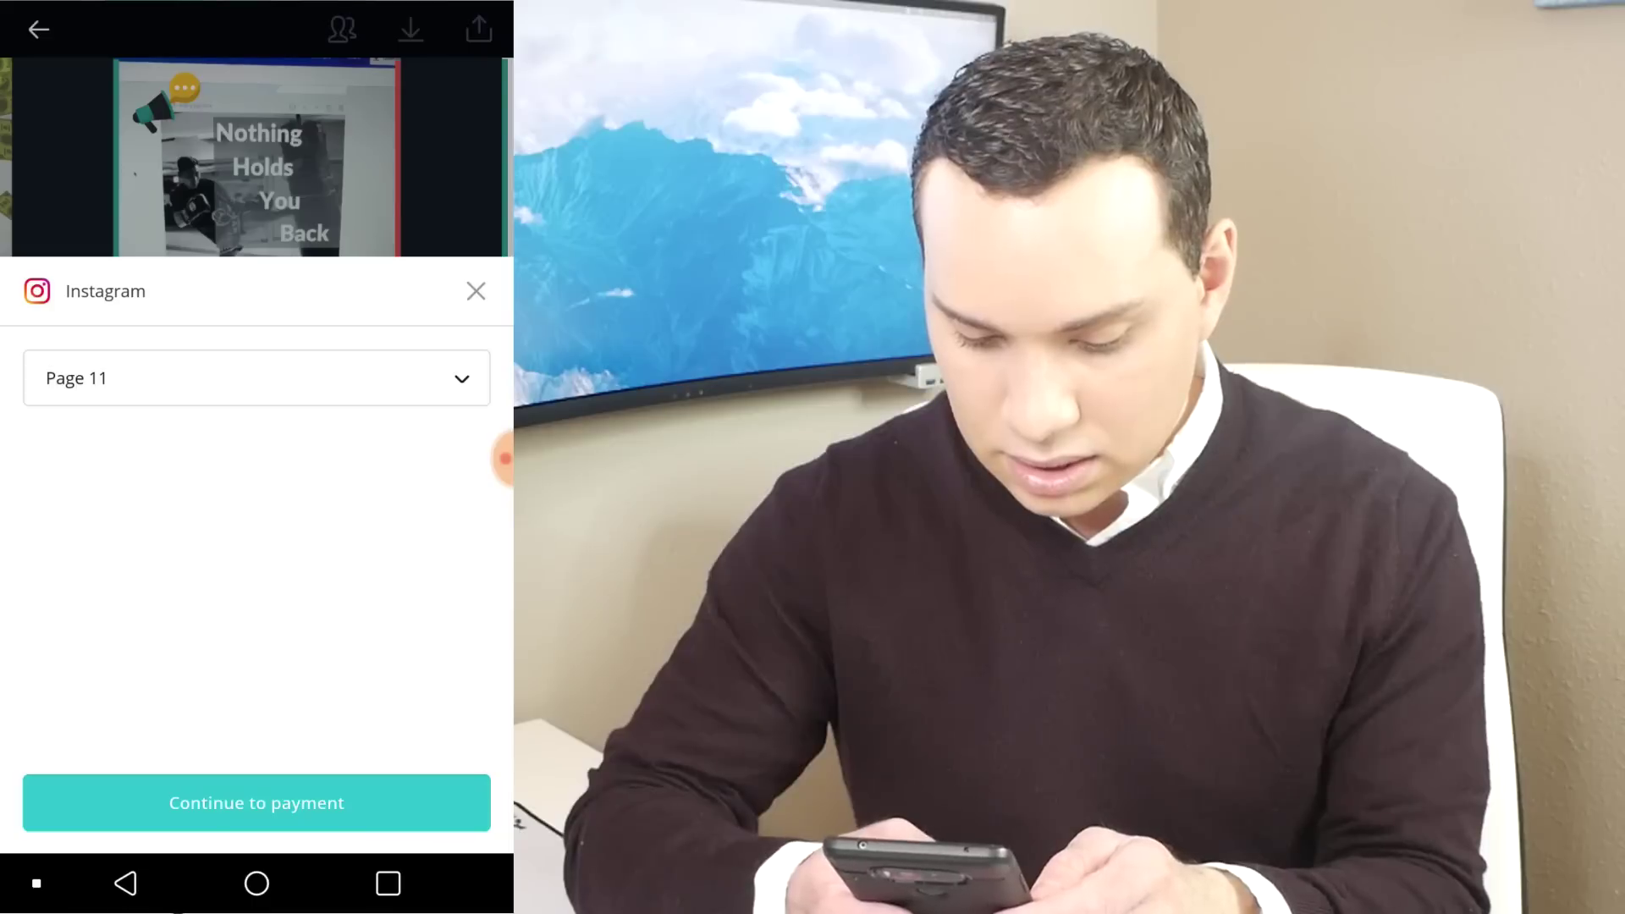
left_click(256, 803)
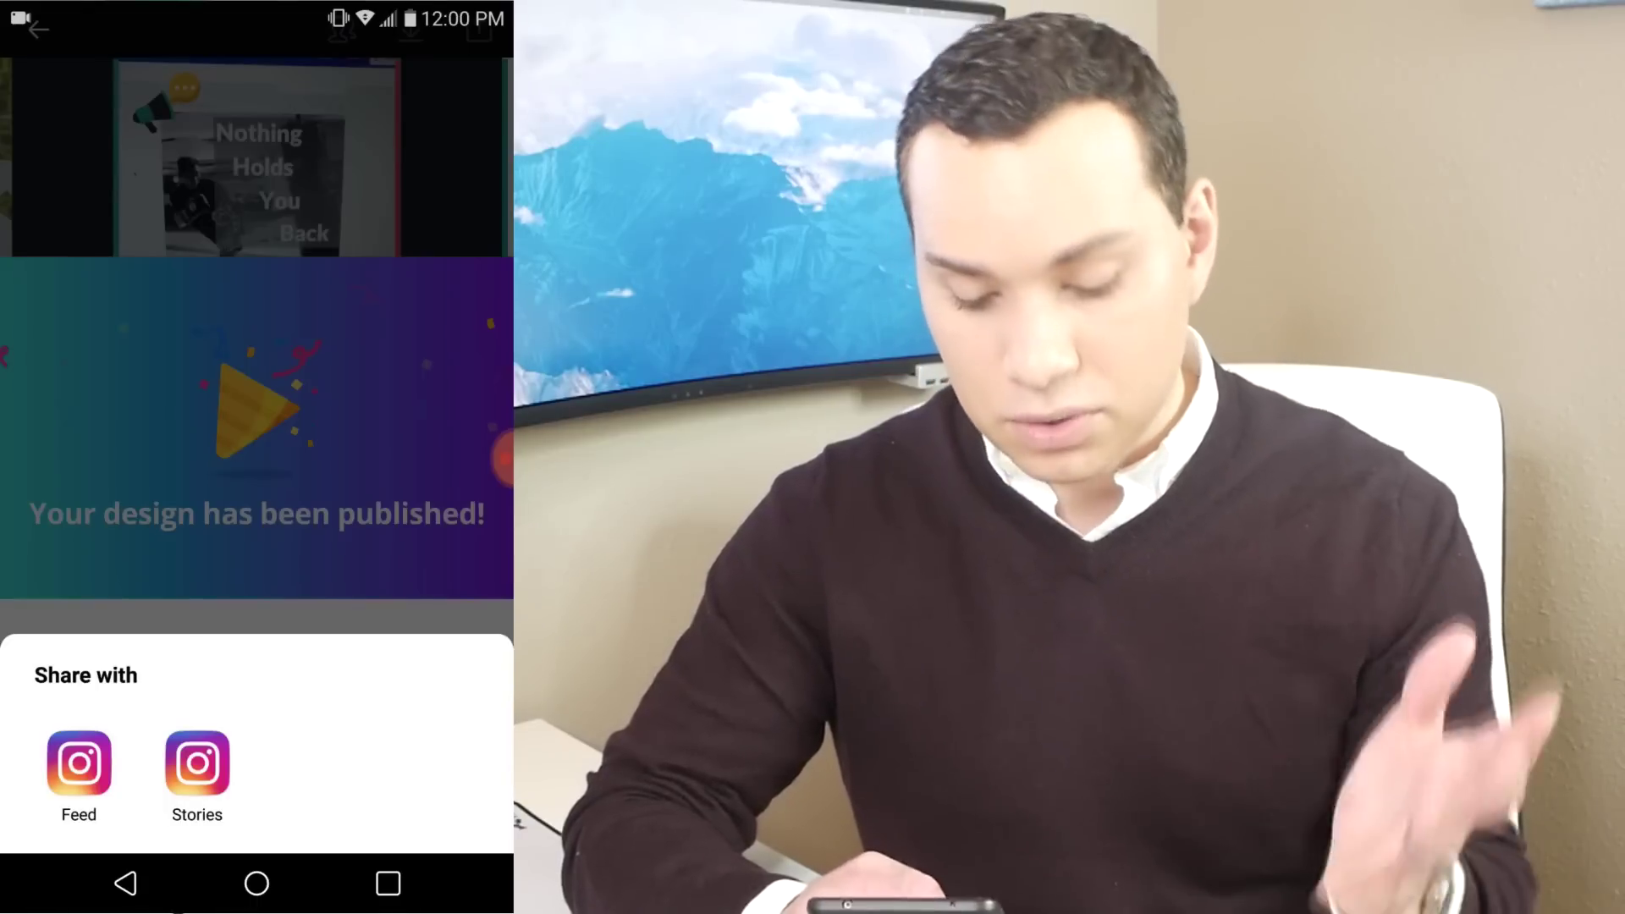
left_click(197, 764)
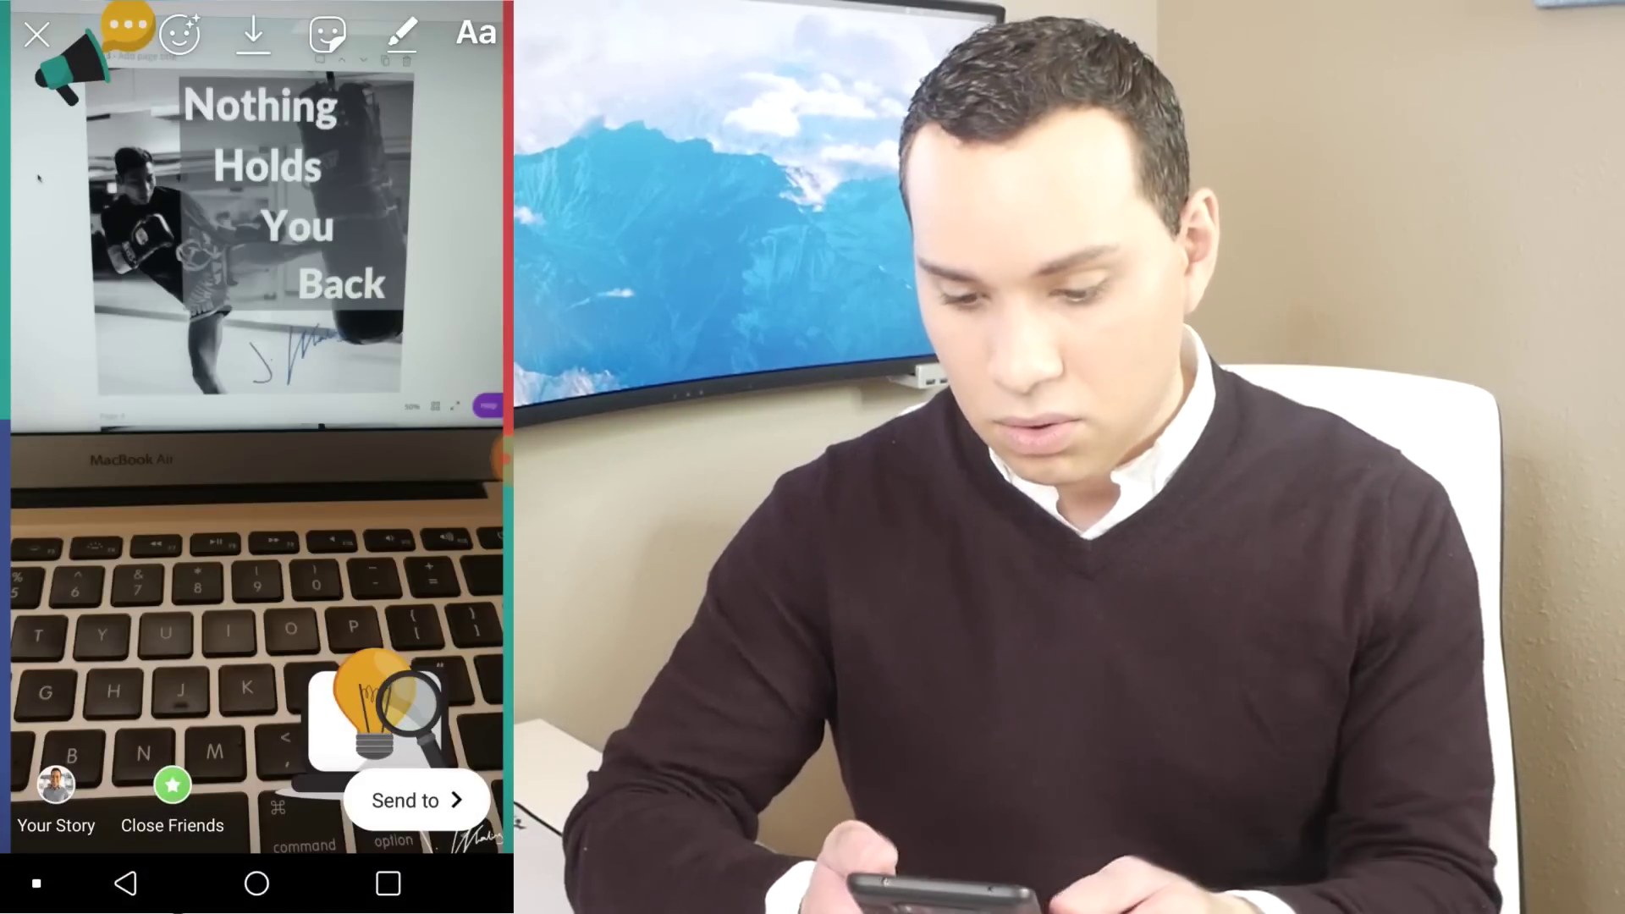
Share the design to Your Story in Instagram and play the account's Story from the profile page.
left_click(416, 800)
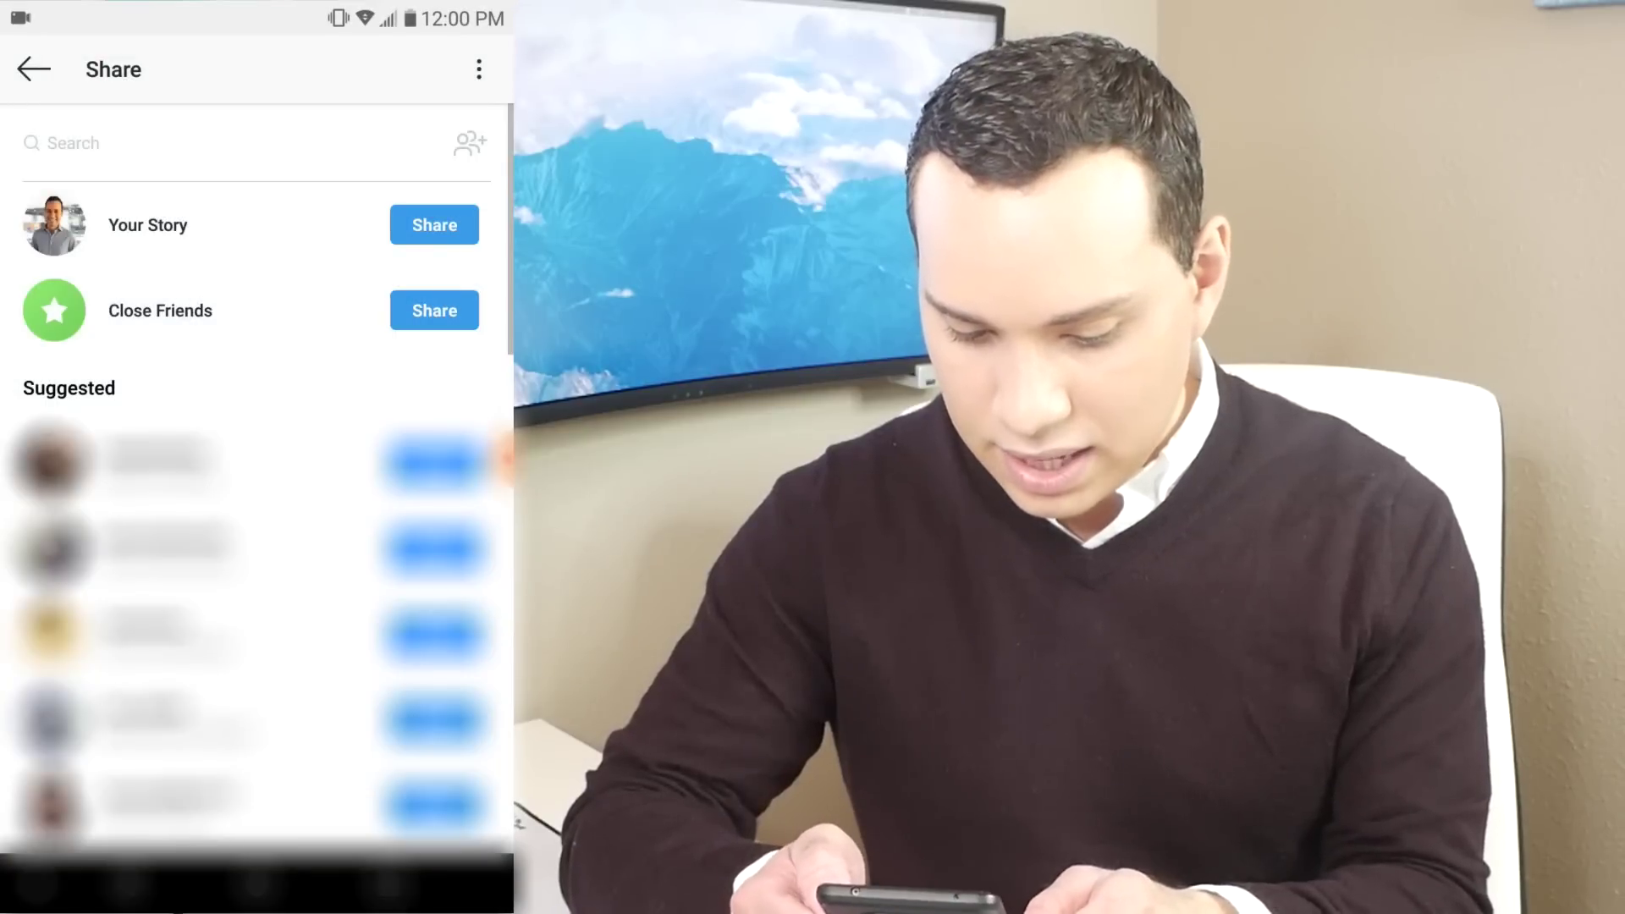
left_click(434, 224)
left_click(256, 817)
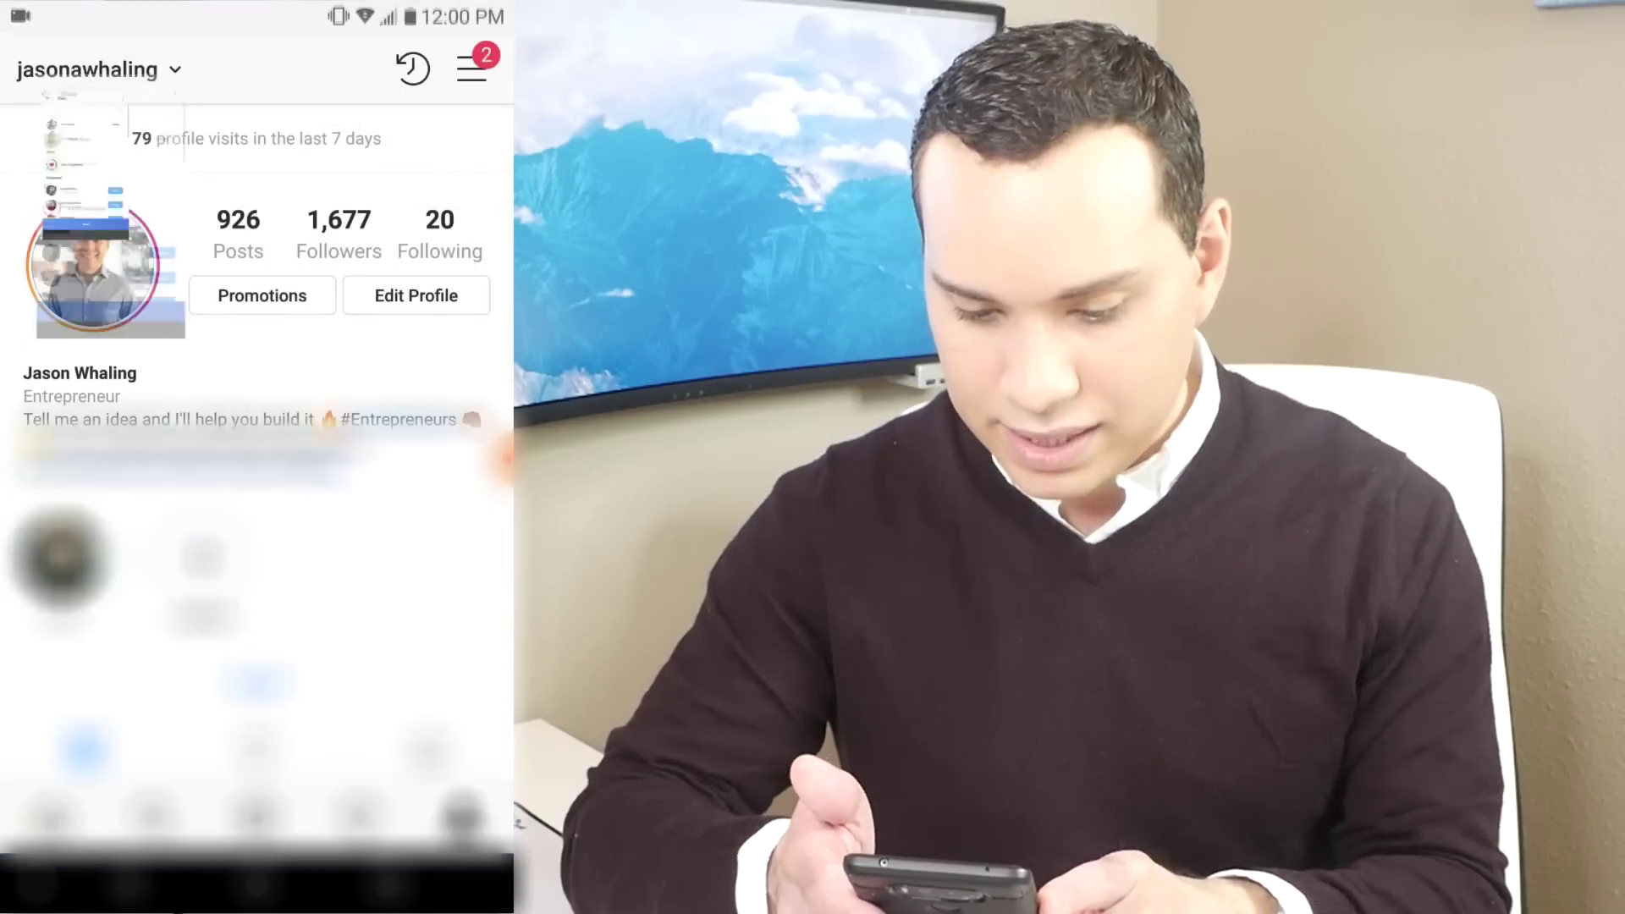
left_click(94, 265)
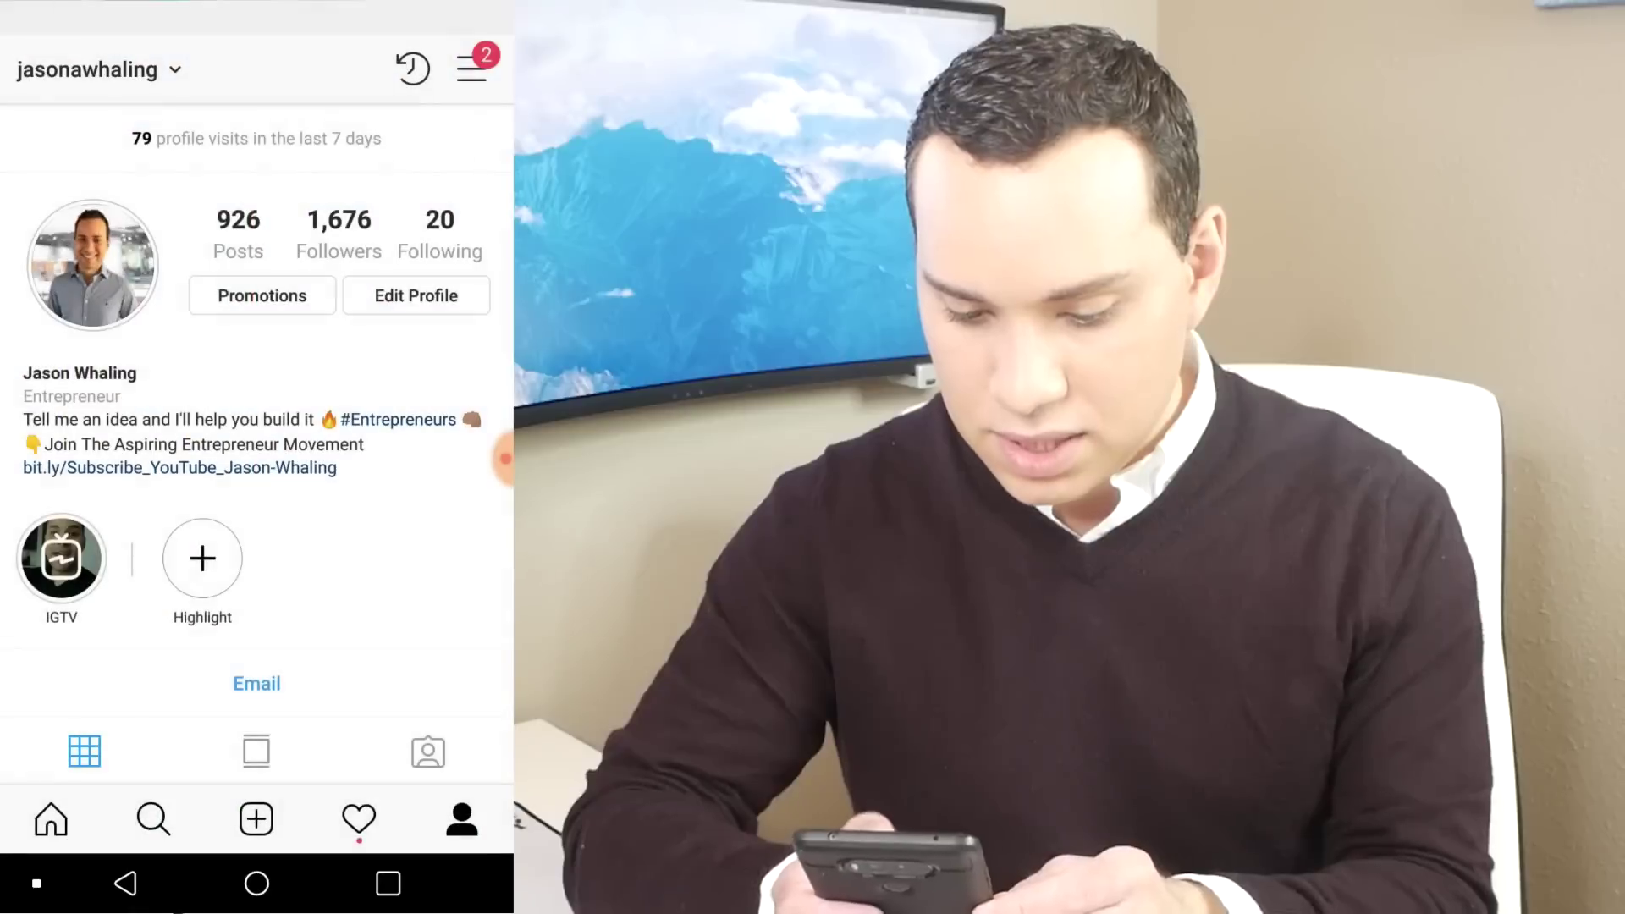
left_click(91, 261)
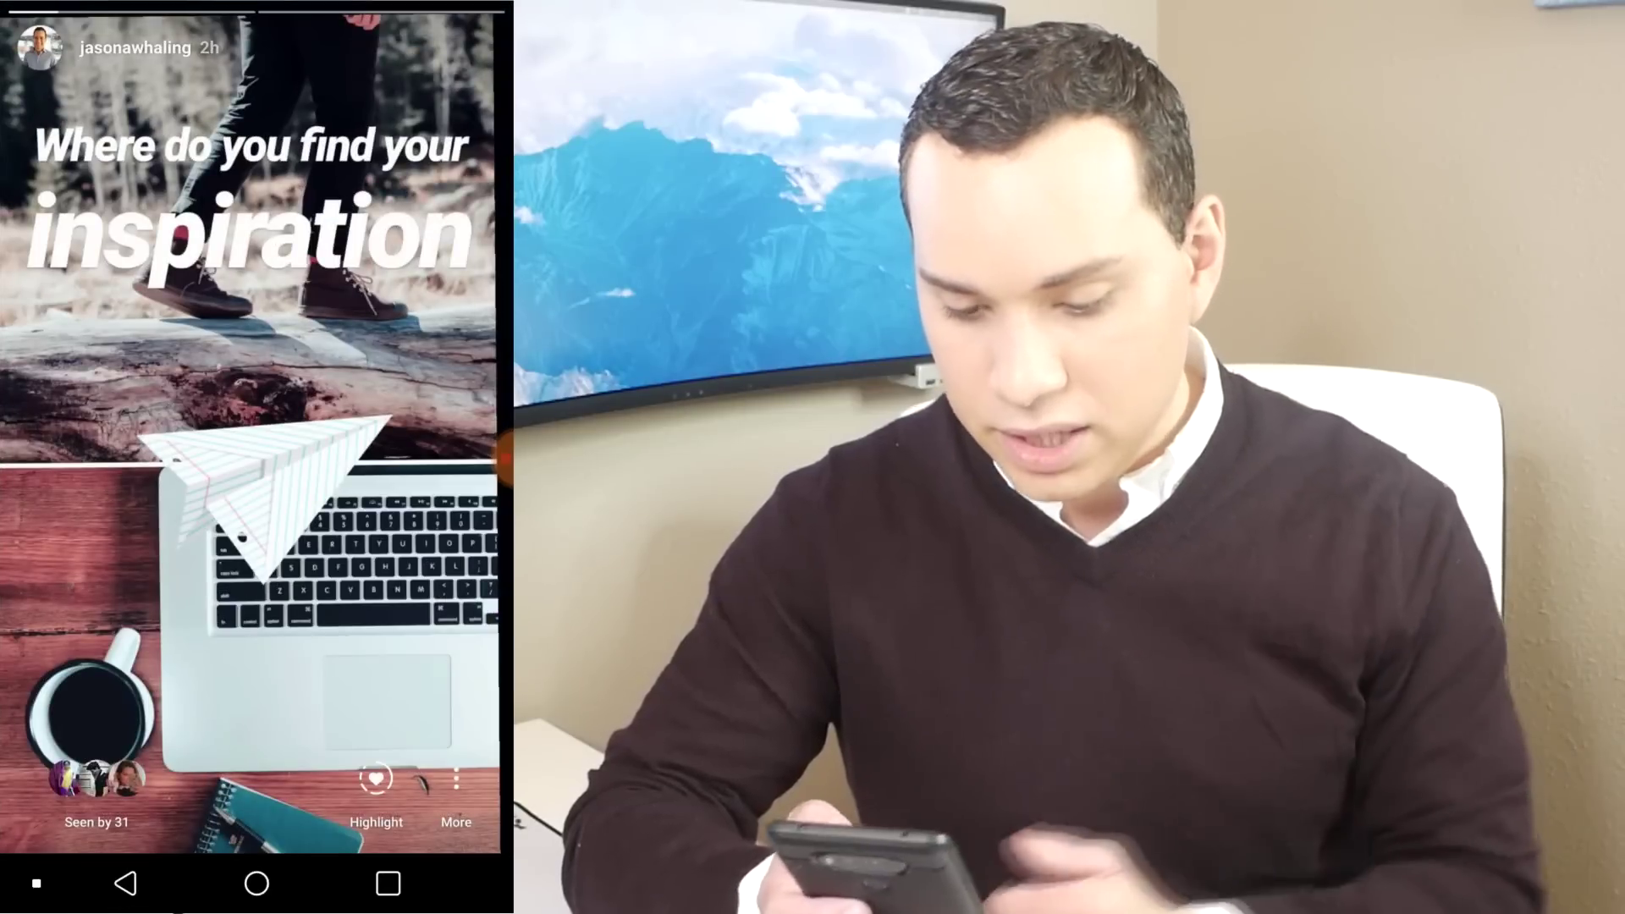